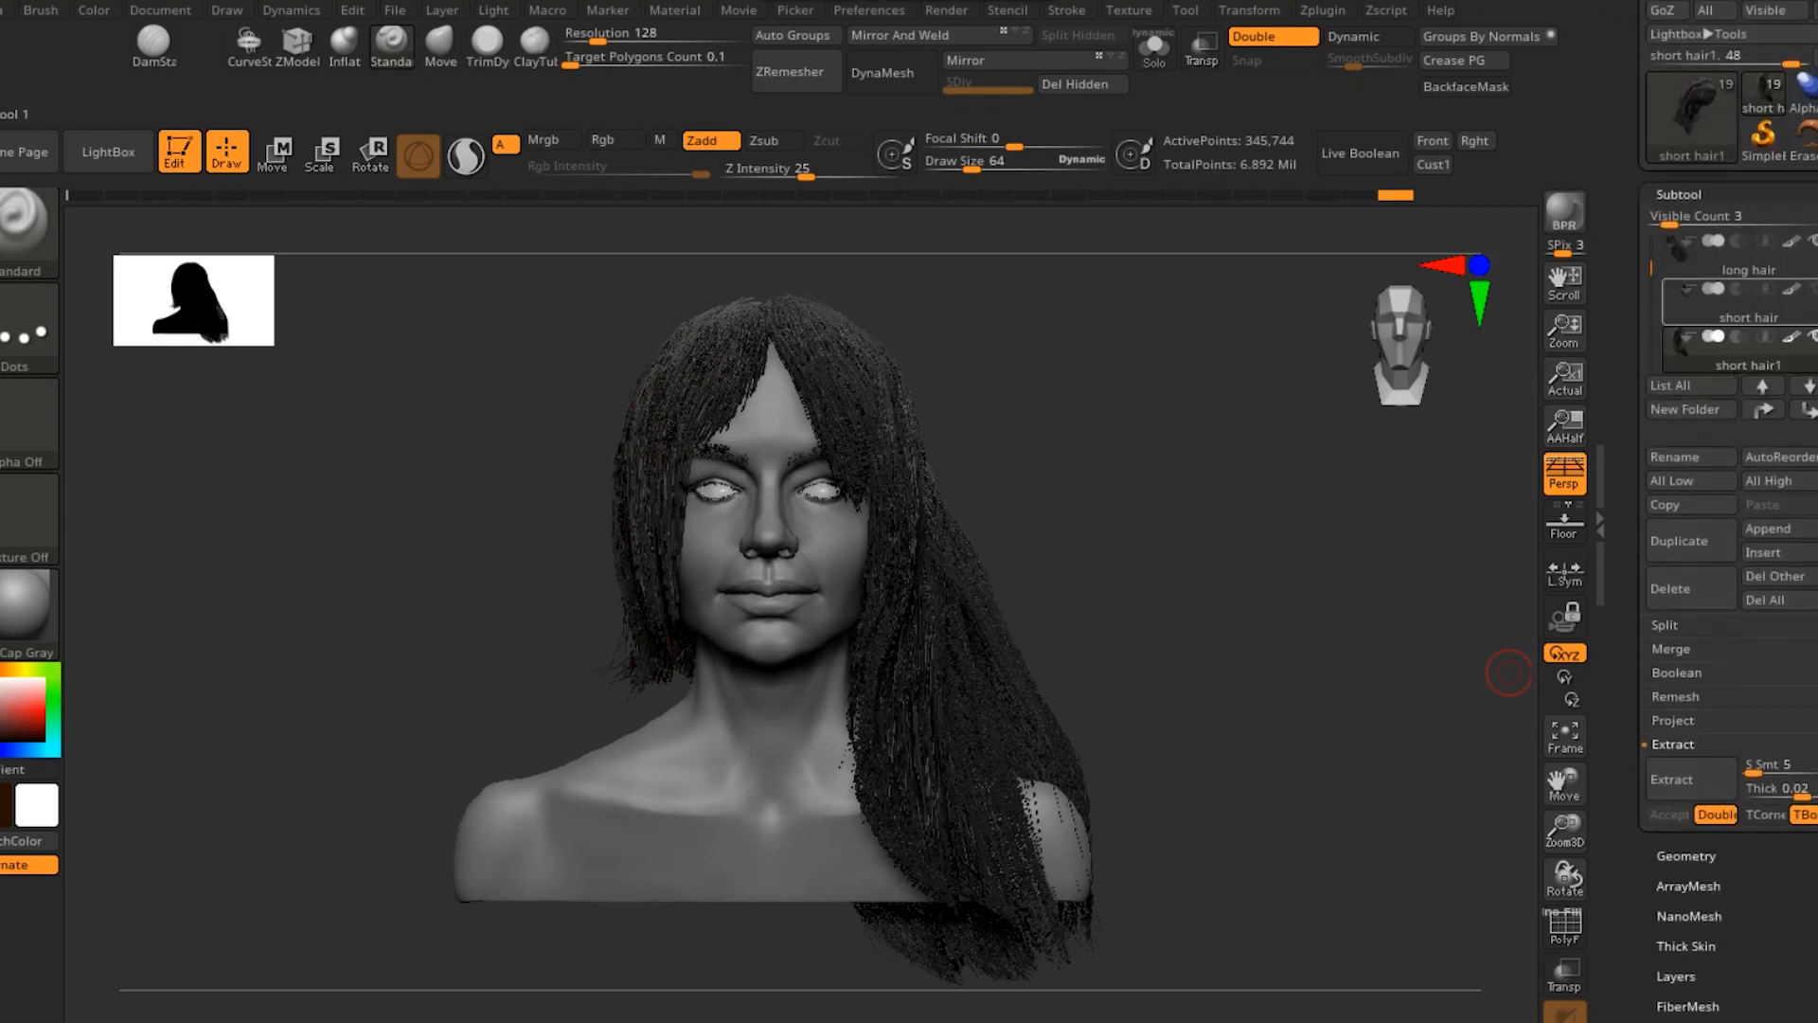
Step: Select the long hair subtool and turn on Fast Preview in its FiberMesh preview settings, with the curve export options expanded
{"action": "left_click", "coordinate": [1723, 256]}
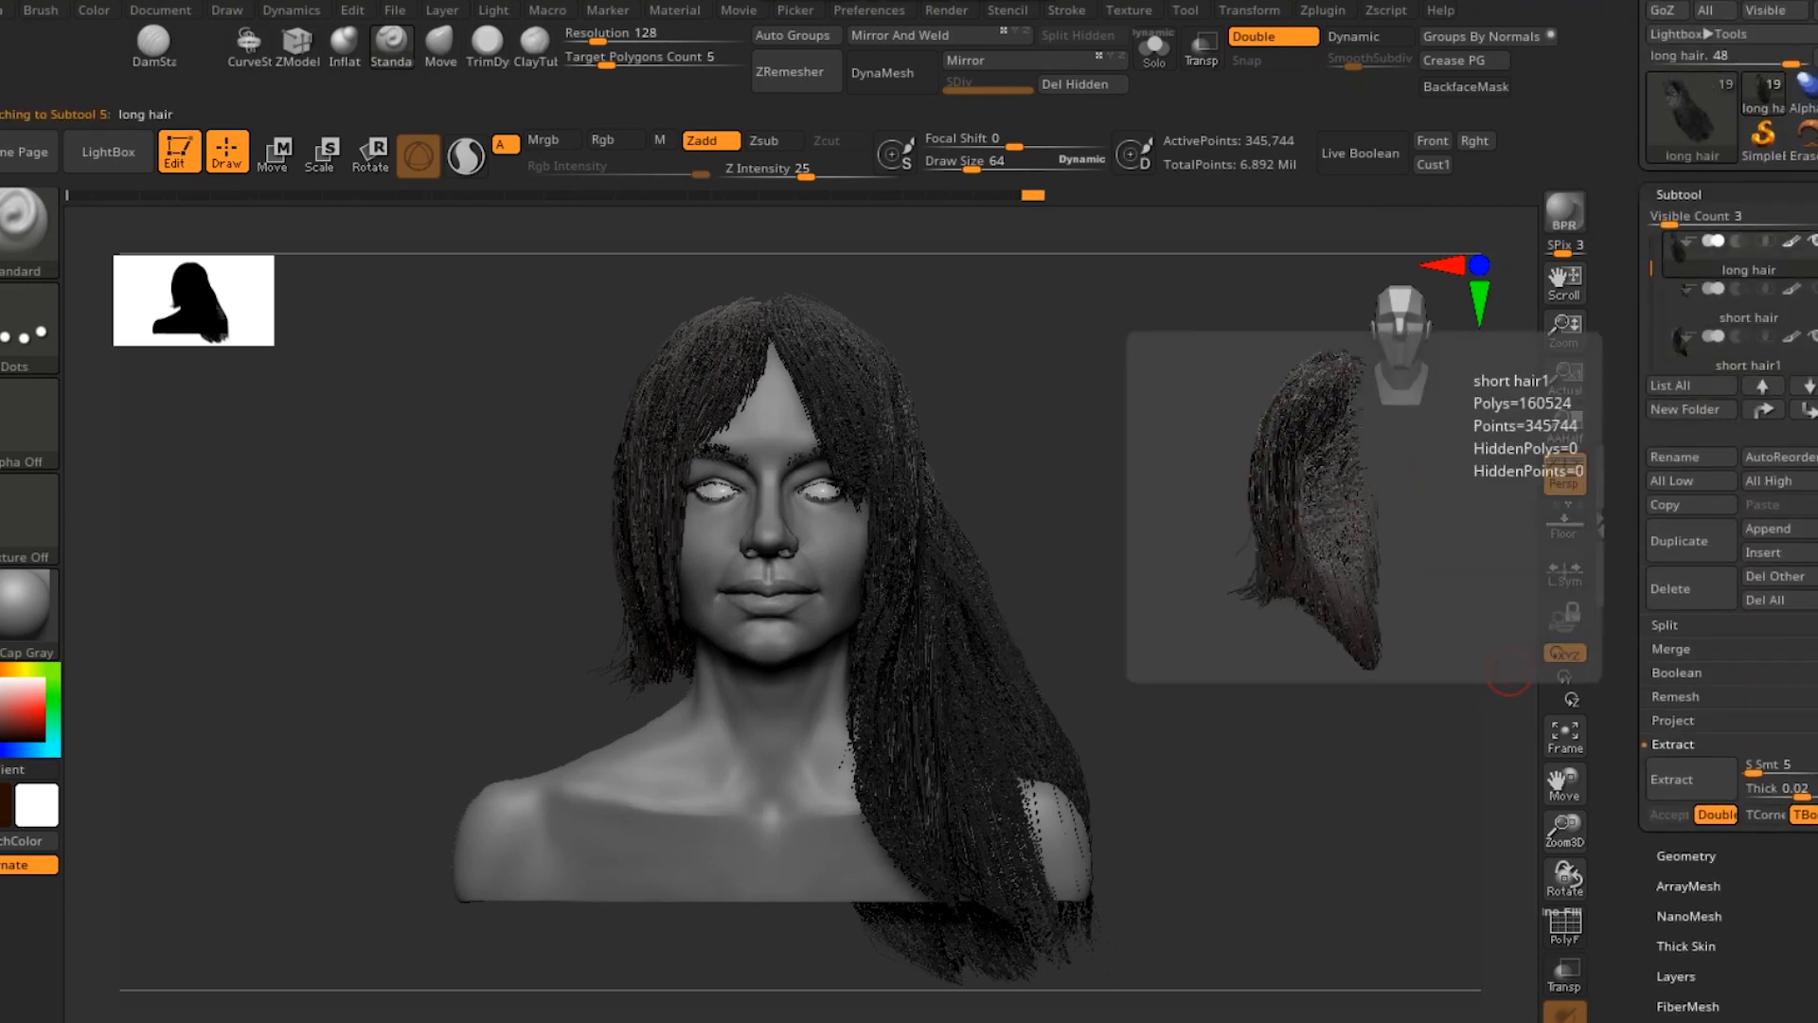
{"action": "left_click_drag", "start_coordinate": [1244, 508], "coordinate": [1512, 559]}
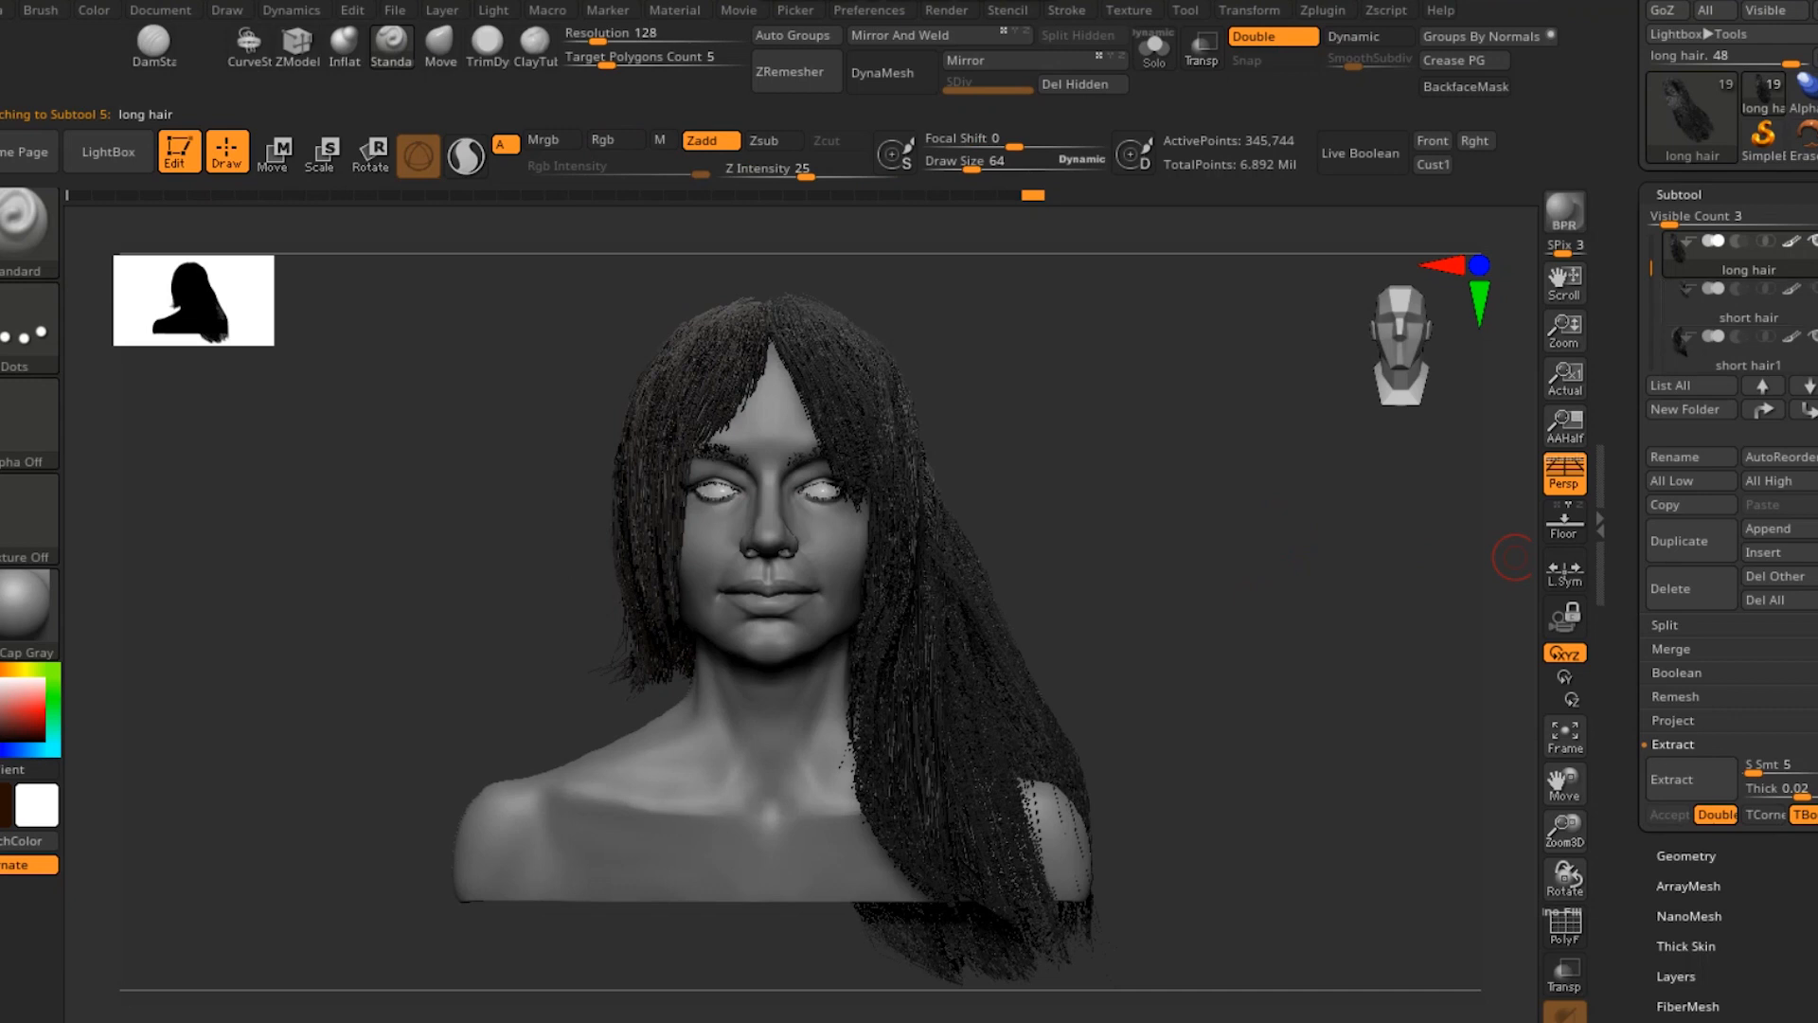
{"action": "scroll", "coordinate": [1728, 511], "scroll_direction": "down", "scroll_amount": 5}
{"action": "left_click", "coordinate": [1688, 774]}
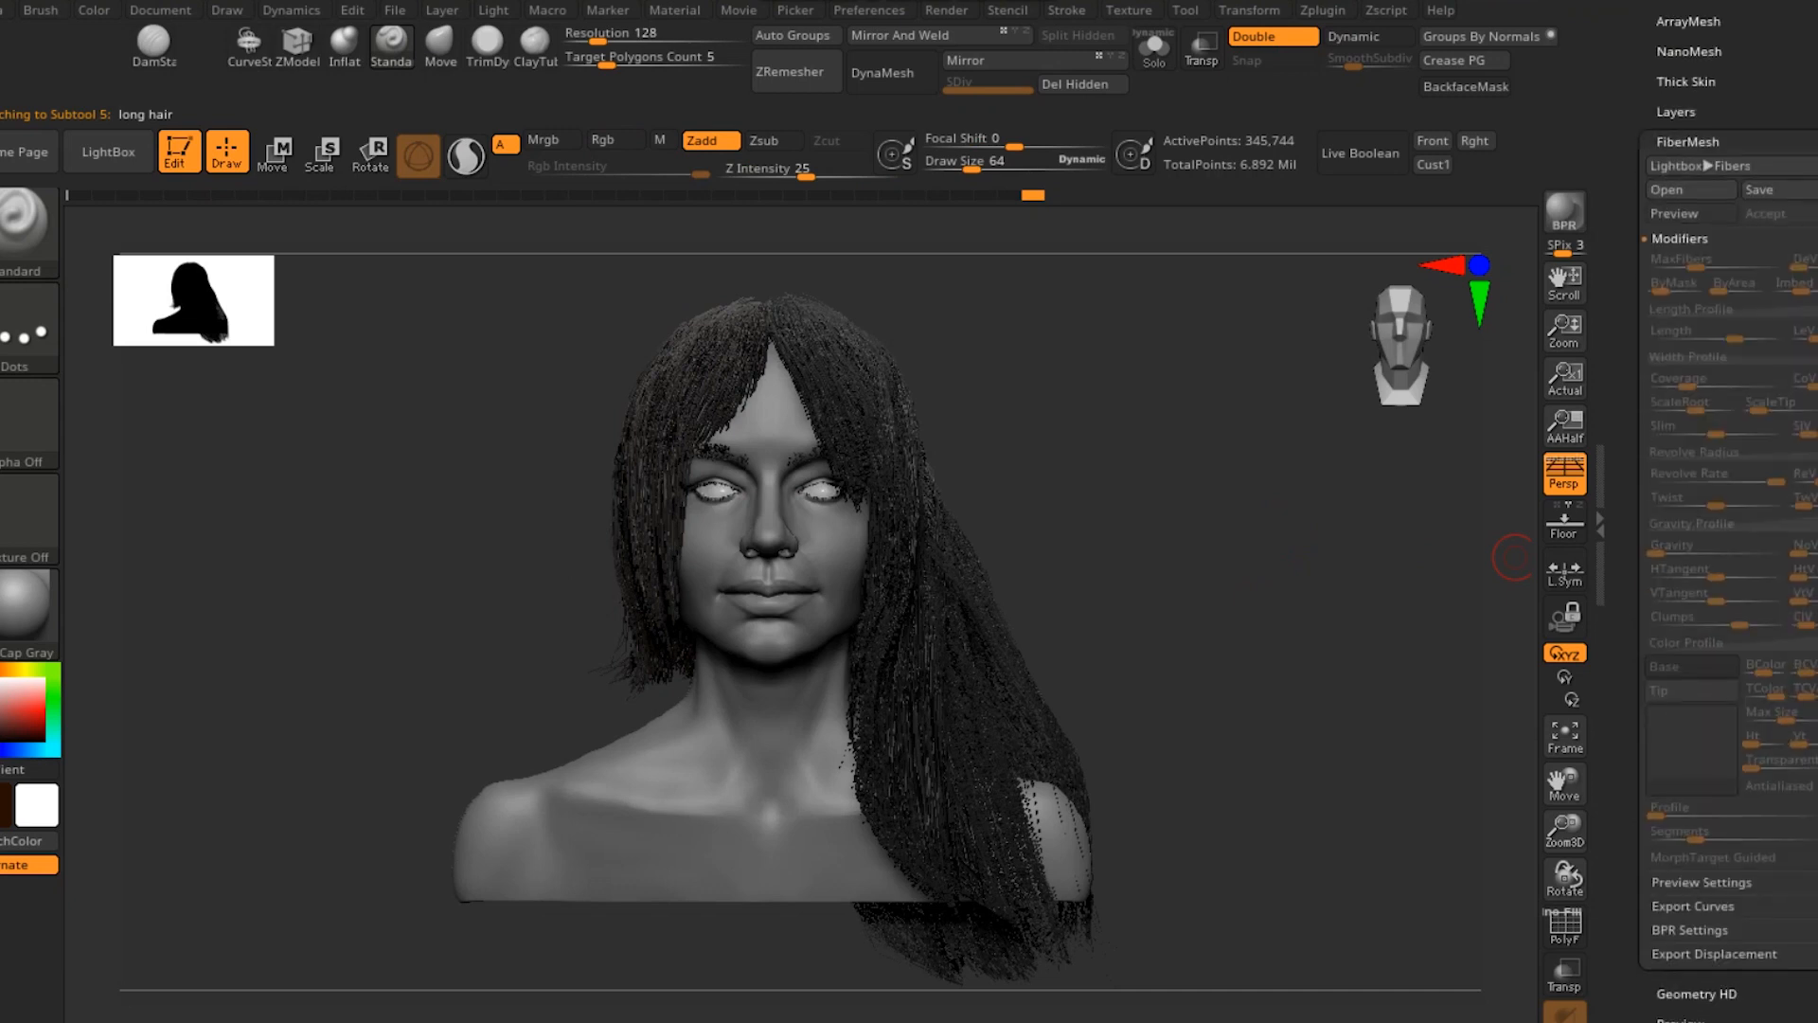
{"action": "scroll", "coordinate": [1728, 511], "scroll_direction": "down", "scroll_amount": 3}
{"action": "left_click", "coordinate": [1701, 730]}
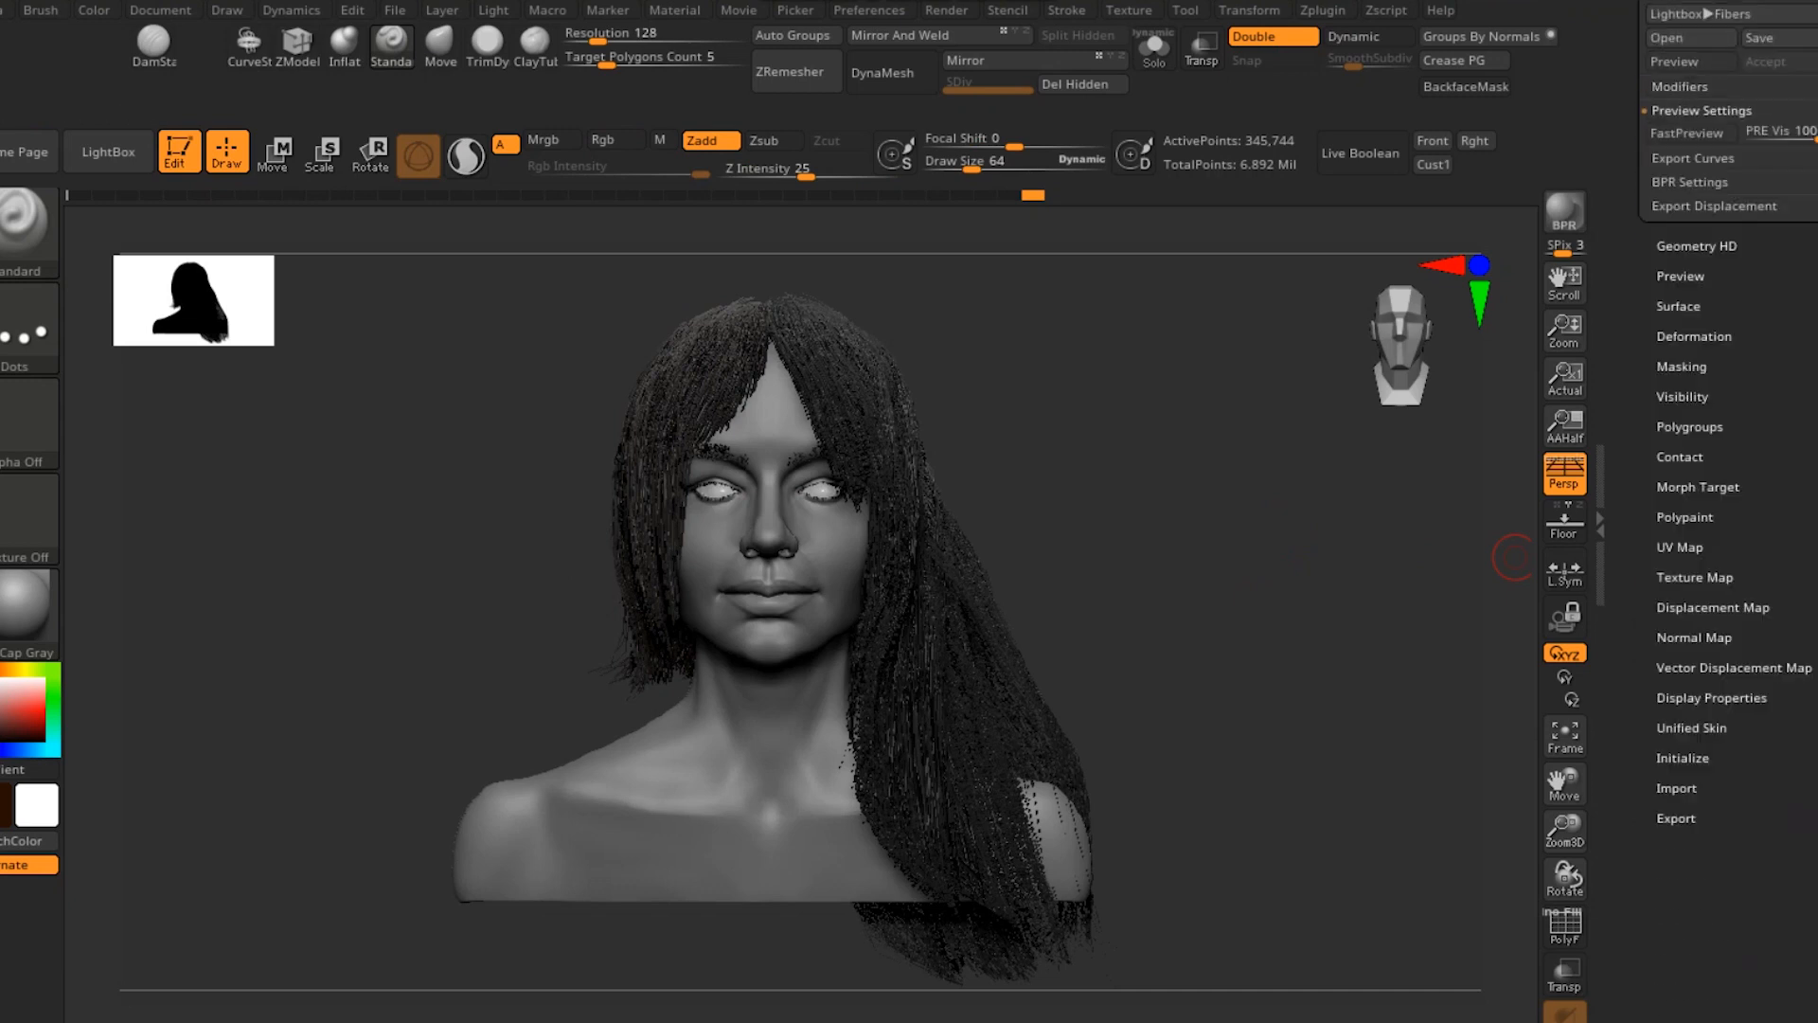
{"action": "scroll", "coordinate": [1728, 511], "scroll_direction": "up", "scroll_amount": 10}
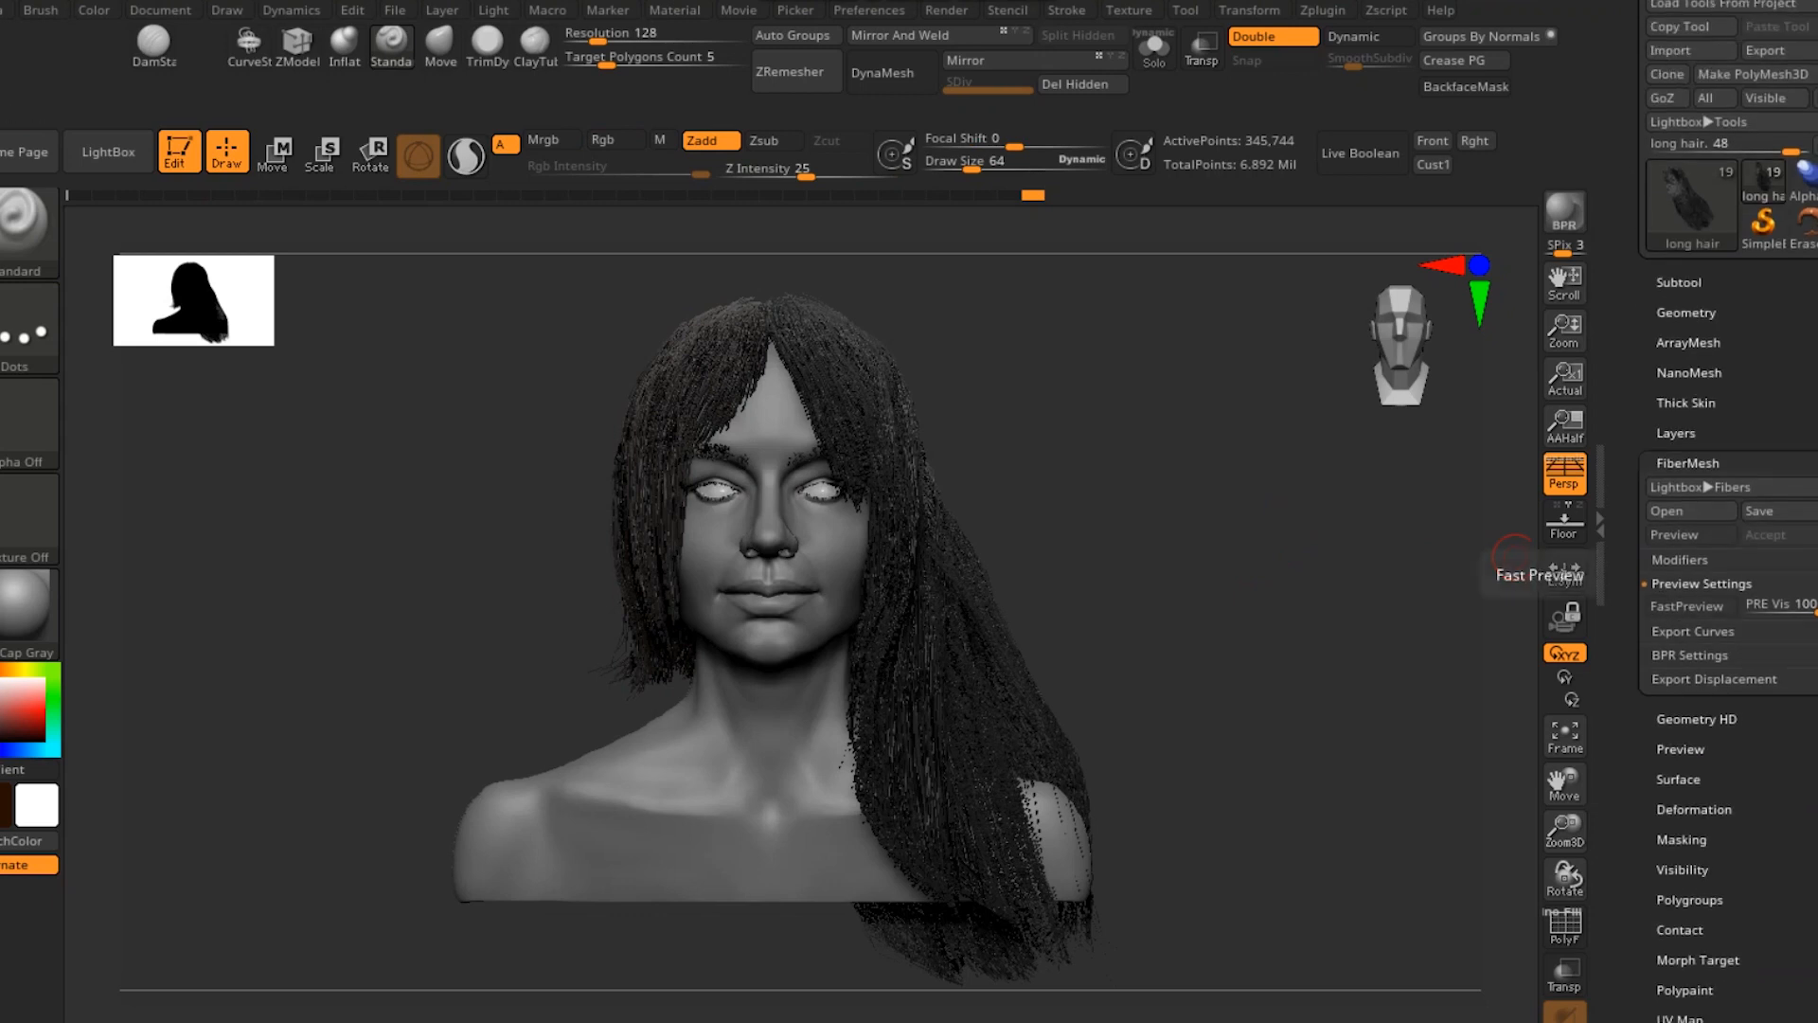
{"action": "left_click", "coordinate": [1693, 631]}
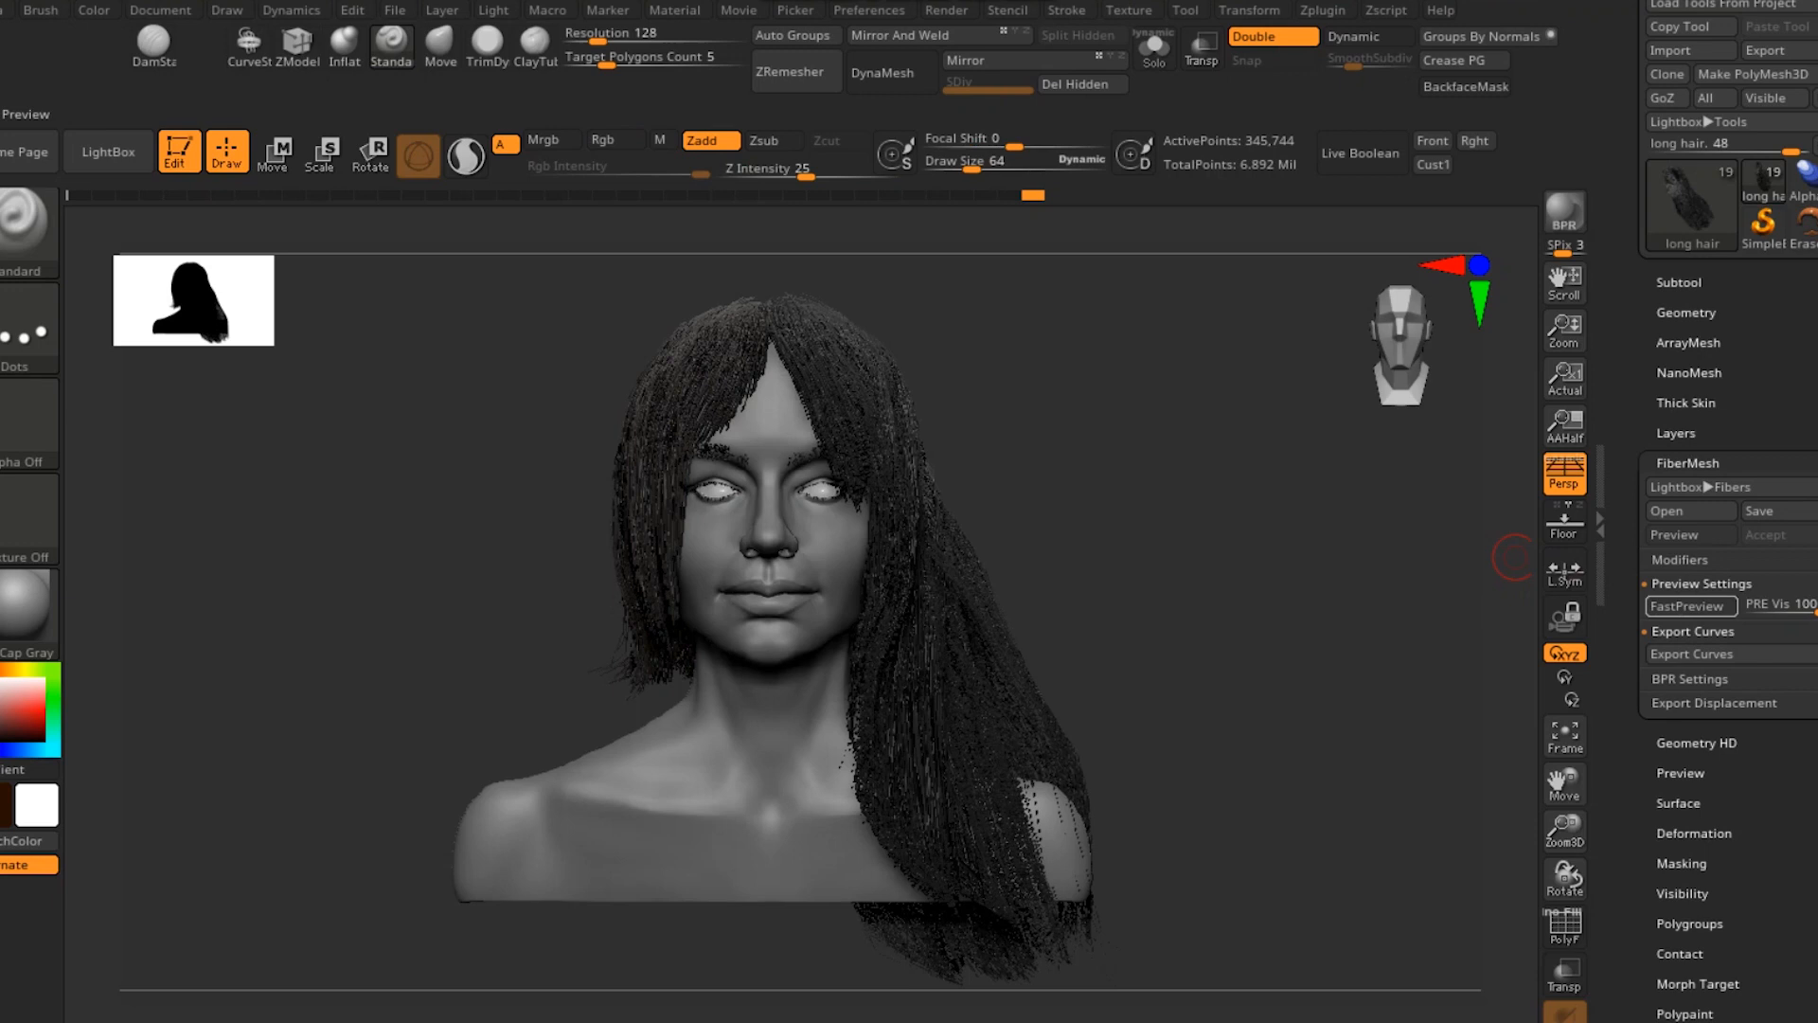
{"action": "left_click", "coordinate": [1691, 606]}
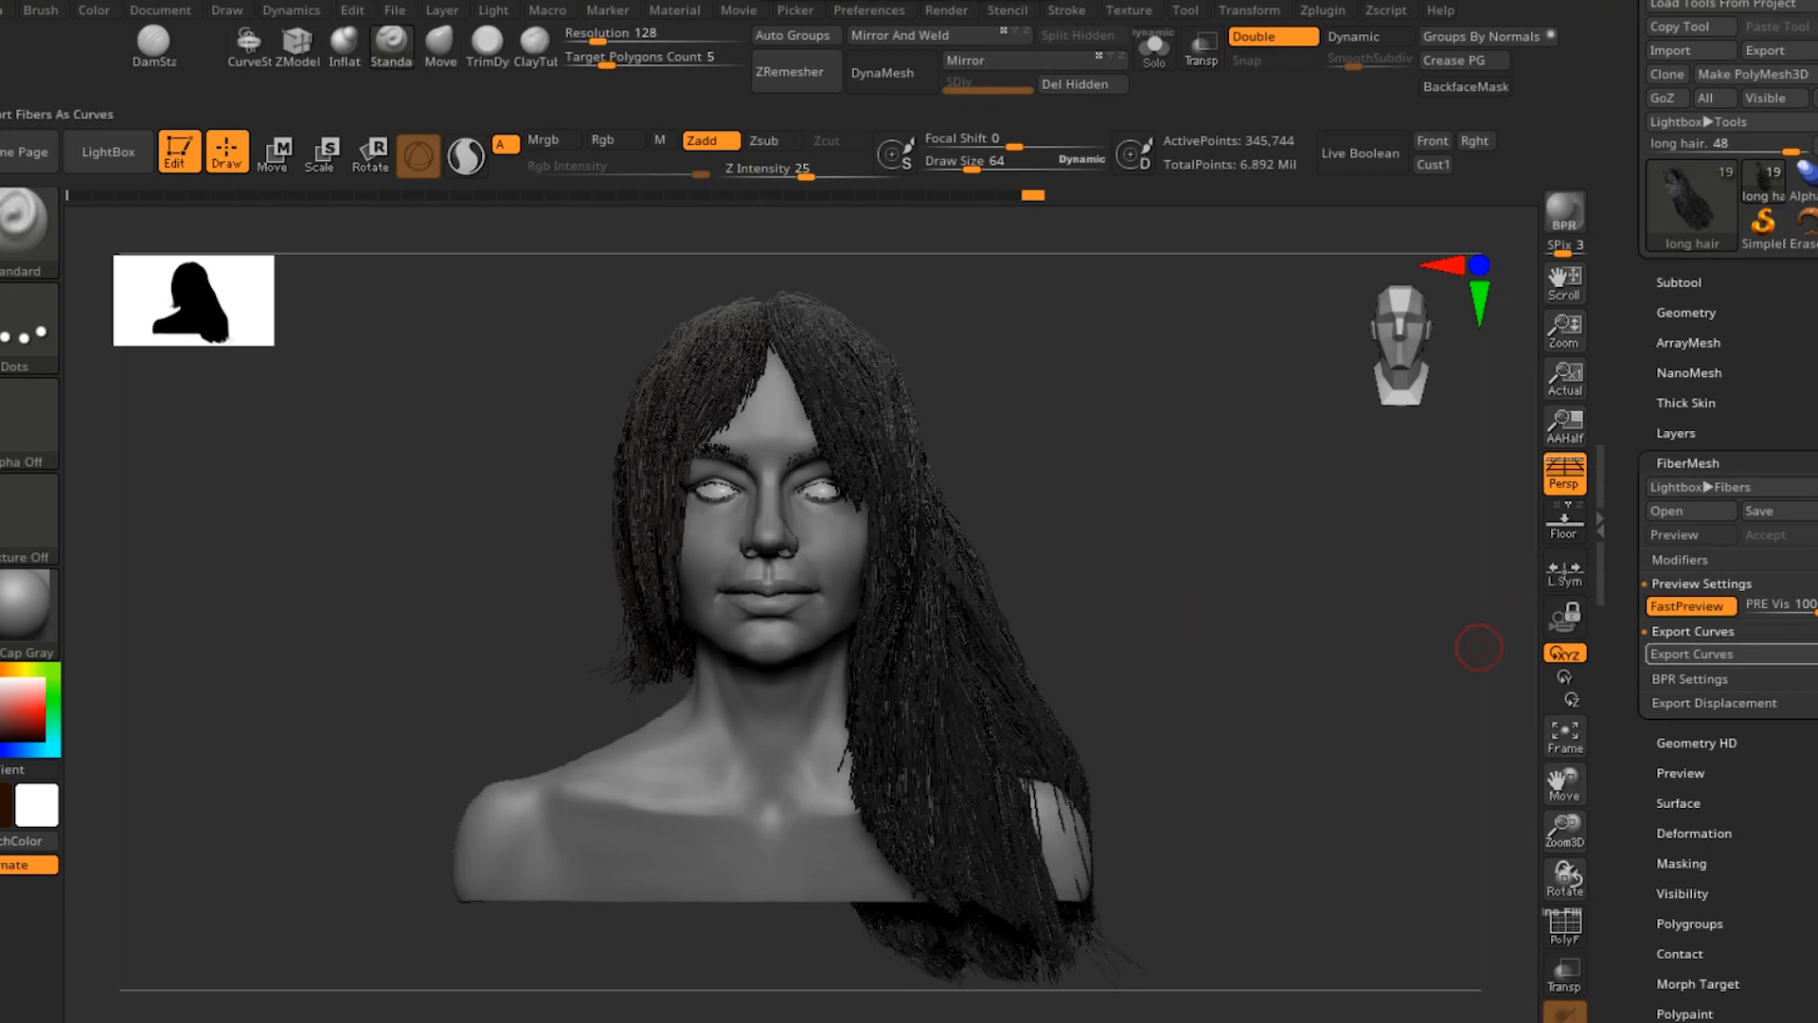
Step: Set the long hair's FiberMesh preview visibility (PRE Vis) to 5 to thin out the displayed strands
{"action": "left_click_drag", "start_coordinate": [1390, 641], "coordinate": [1347, 644], "text": "alt"}
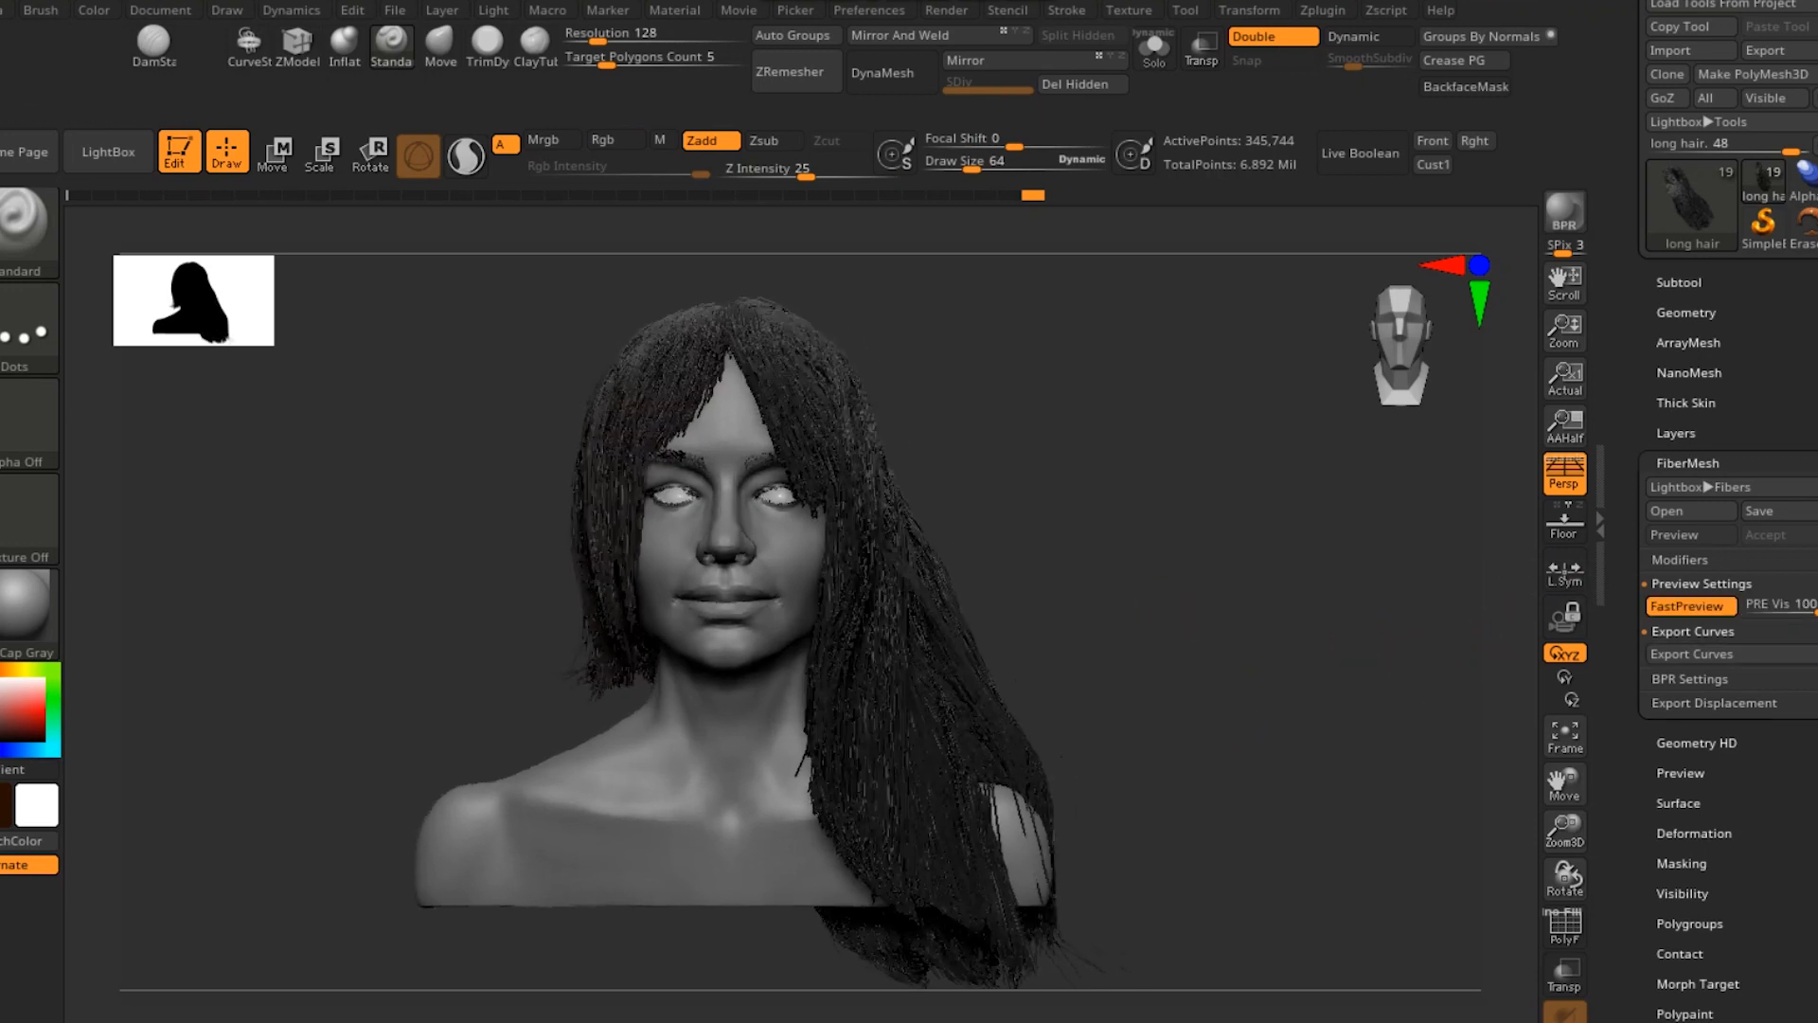
{"action": "mouse_move", "coordinate": [1510, 644]}
{"action": "left_mouse_down"}
{"action": "mouse_move", "coordinate": [1348, 736]}
{"action": "mouse_move", "coordinate": [1502, 674]}
{"action": "left_mouse_up"}
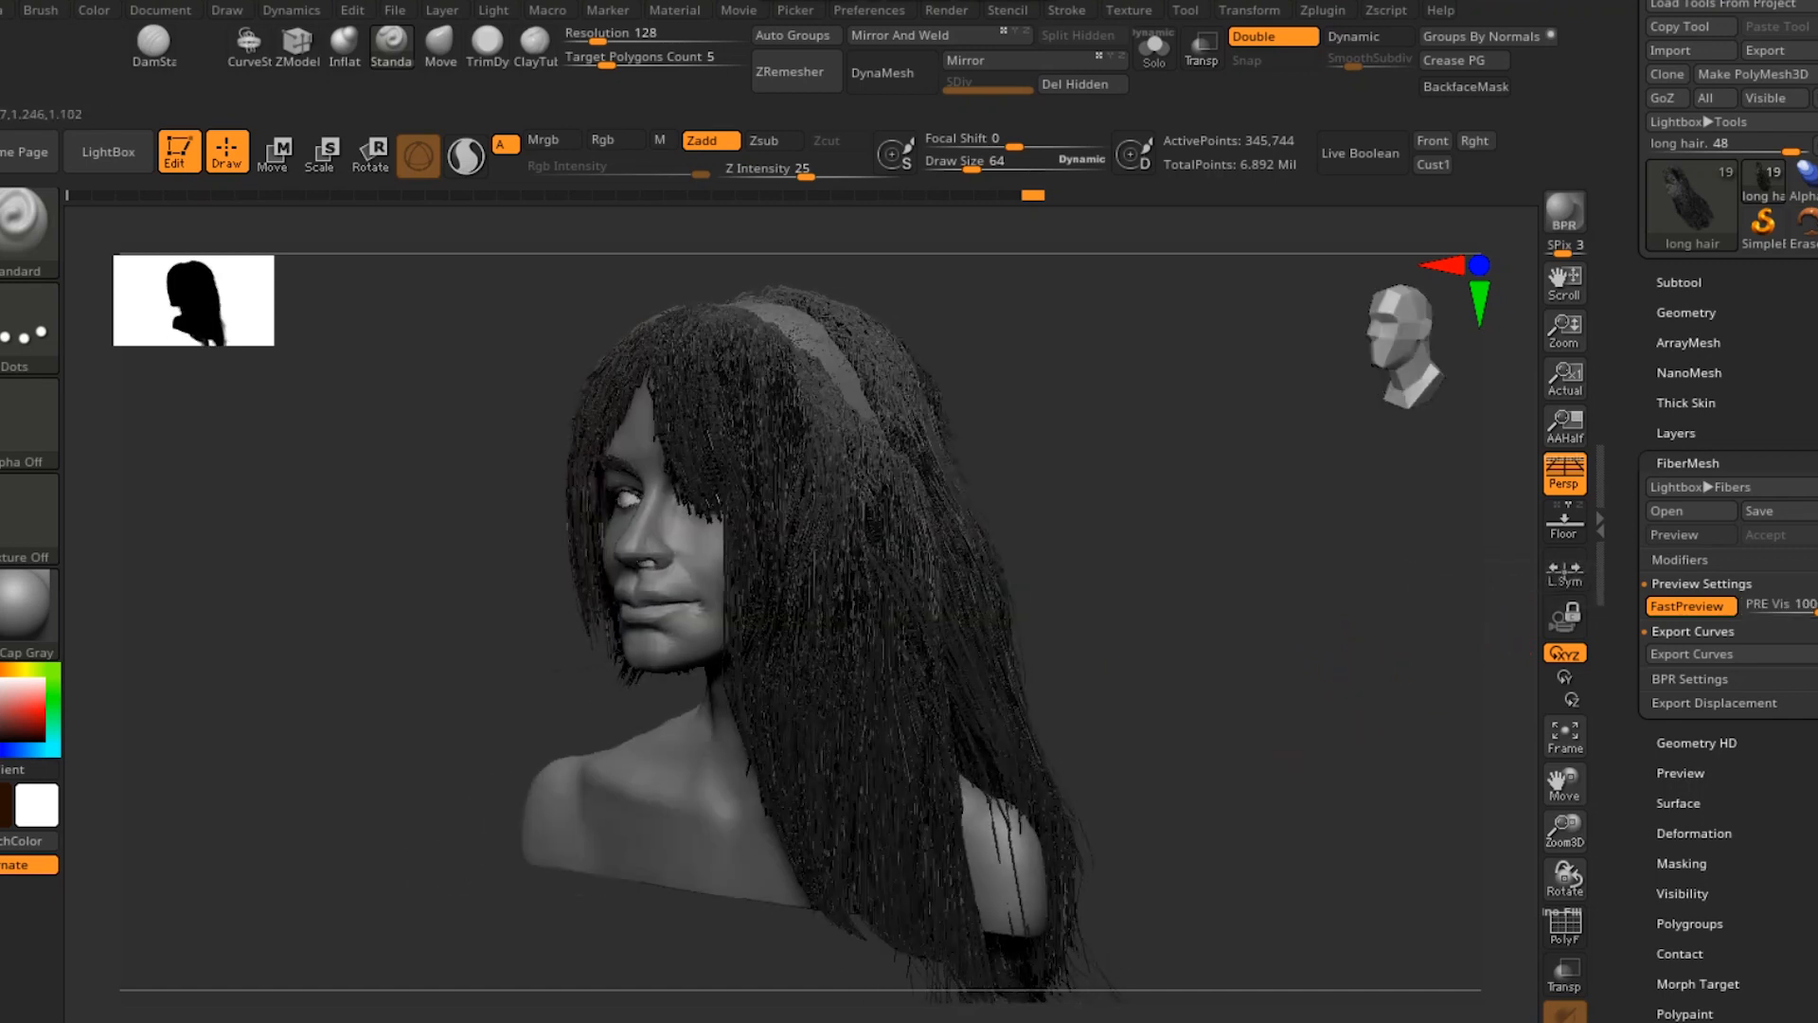
{"action": "left_click_drag", "start_coordinate": [1349, 695], "coordinate": [1482, 678]}
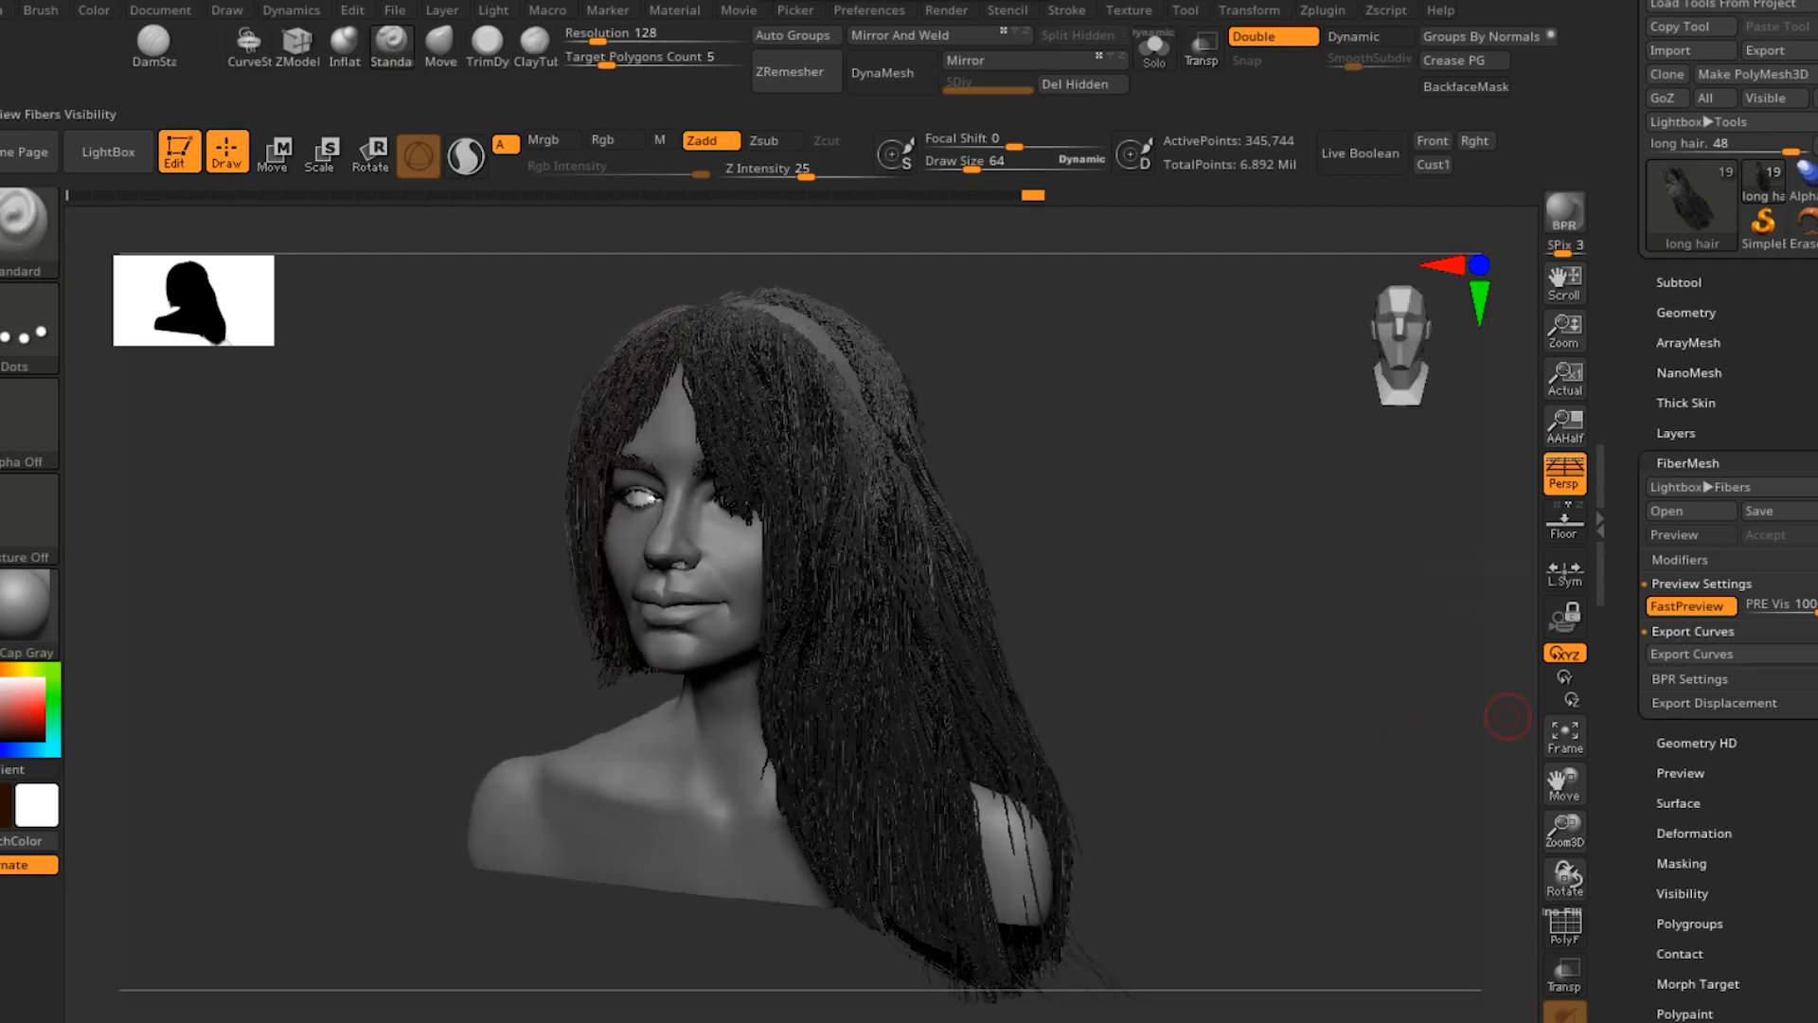
{"action": "left_click", "coordinate": [1780, 604]}
{"action": "left_click_drag", "start_coordinate": [1791, 605], "coordinate": [1750, 605]}
{"action": "mouse_move", "coordinate": [1507, 716]}
{"action": "left_mouse_down"}
{"action": "mouse_move", "coordinate": [1572, 686]}
{"action": "mouse_move", "coordinate": [1363, 677]}
{"action": "mouse_move", "coordinate": [1520, 677]}
{"action": "mouse_move", "coordinate": [1513, 701]}
{"action": "left_mouse_up"}
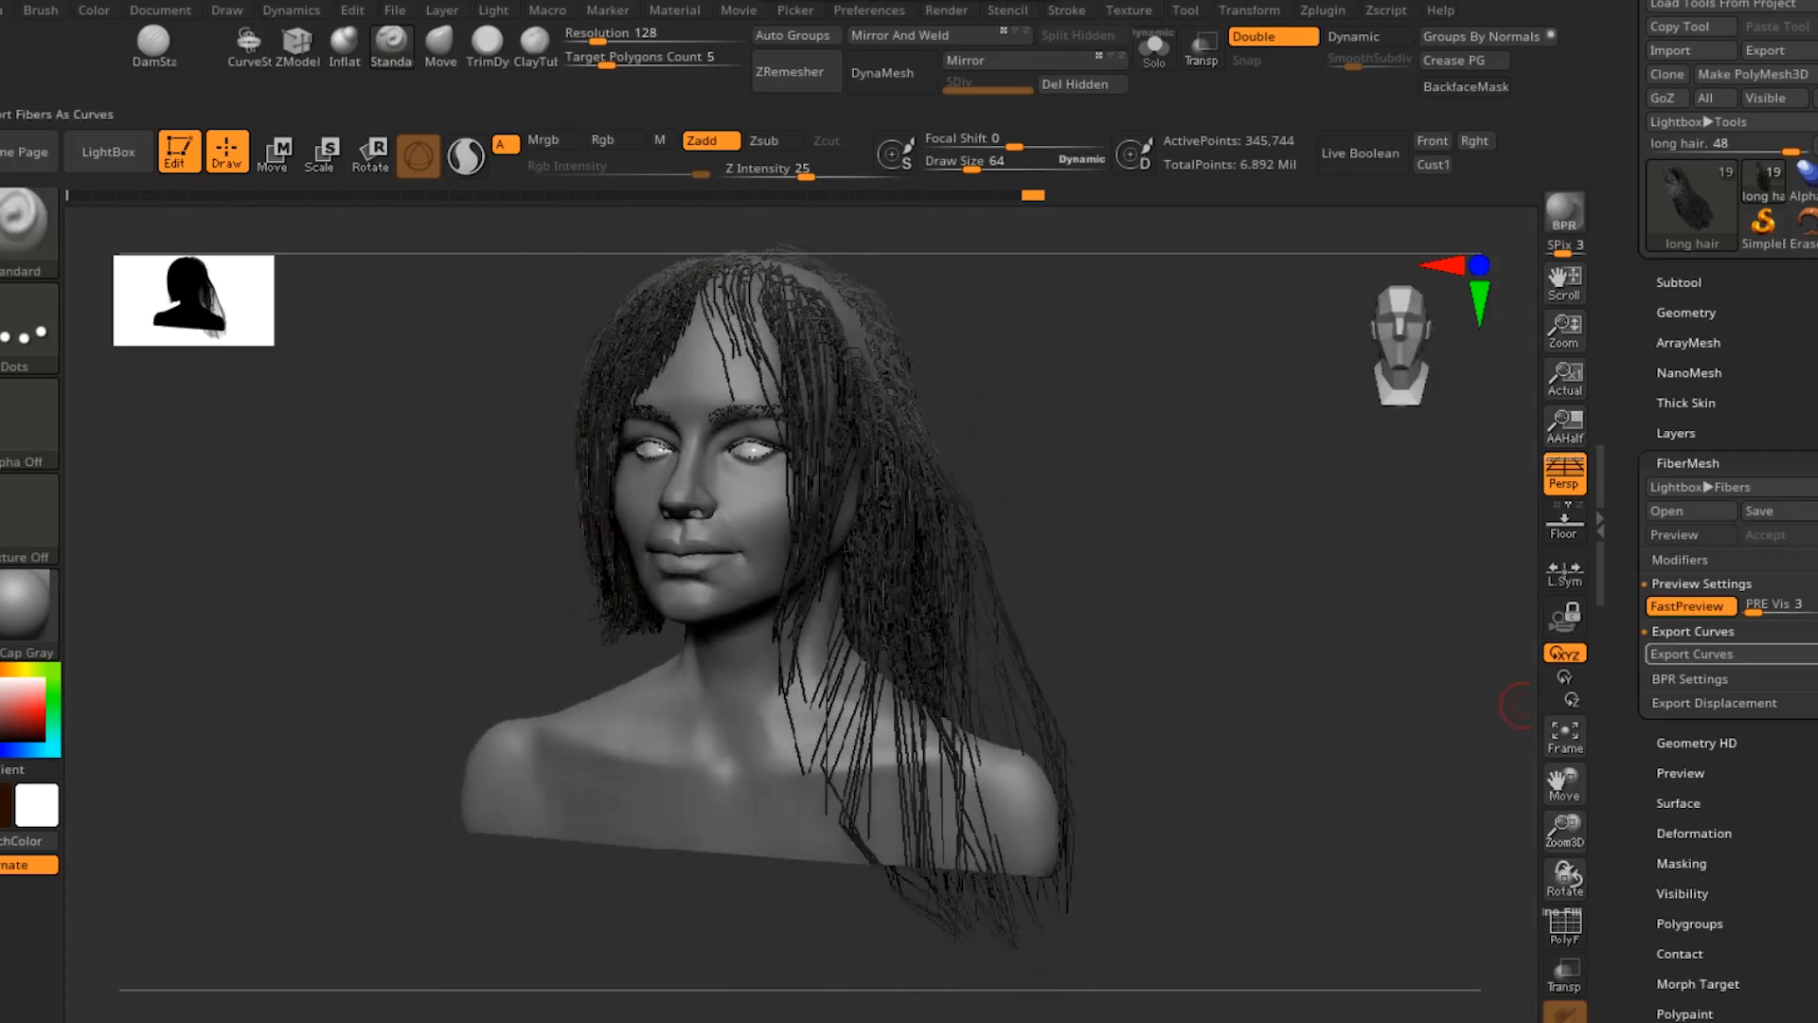
{"action": "left_click_drag", "start_coordinate": [1753, 605], "coordinate": [1752, 605]}
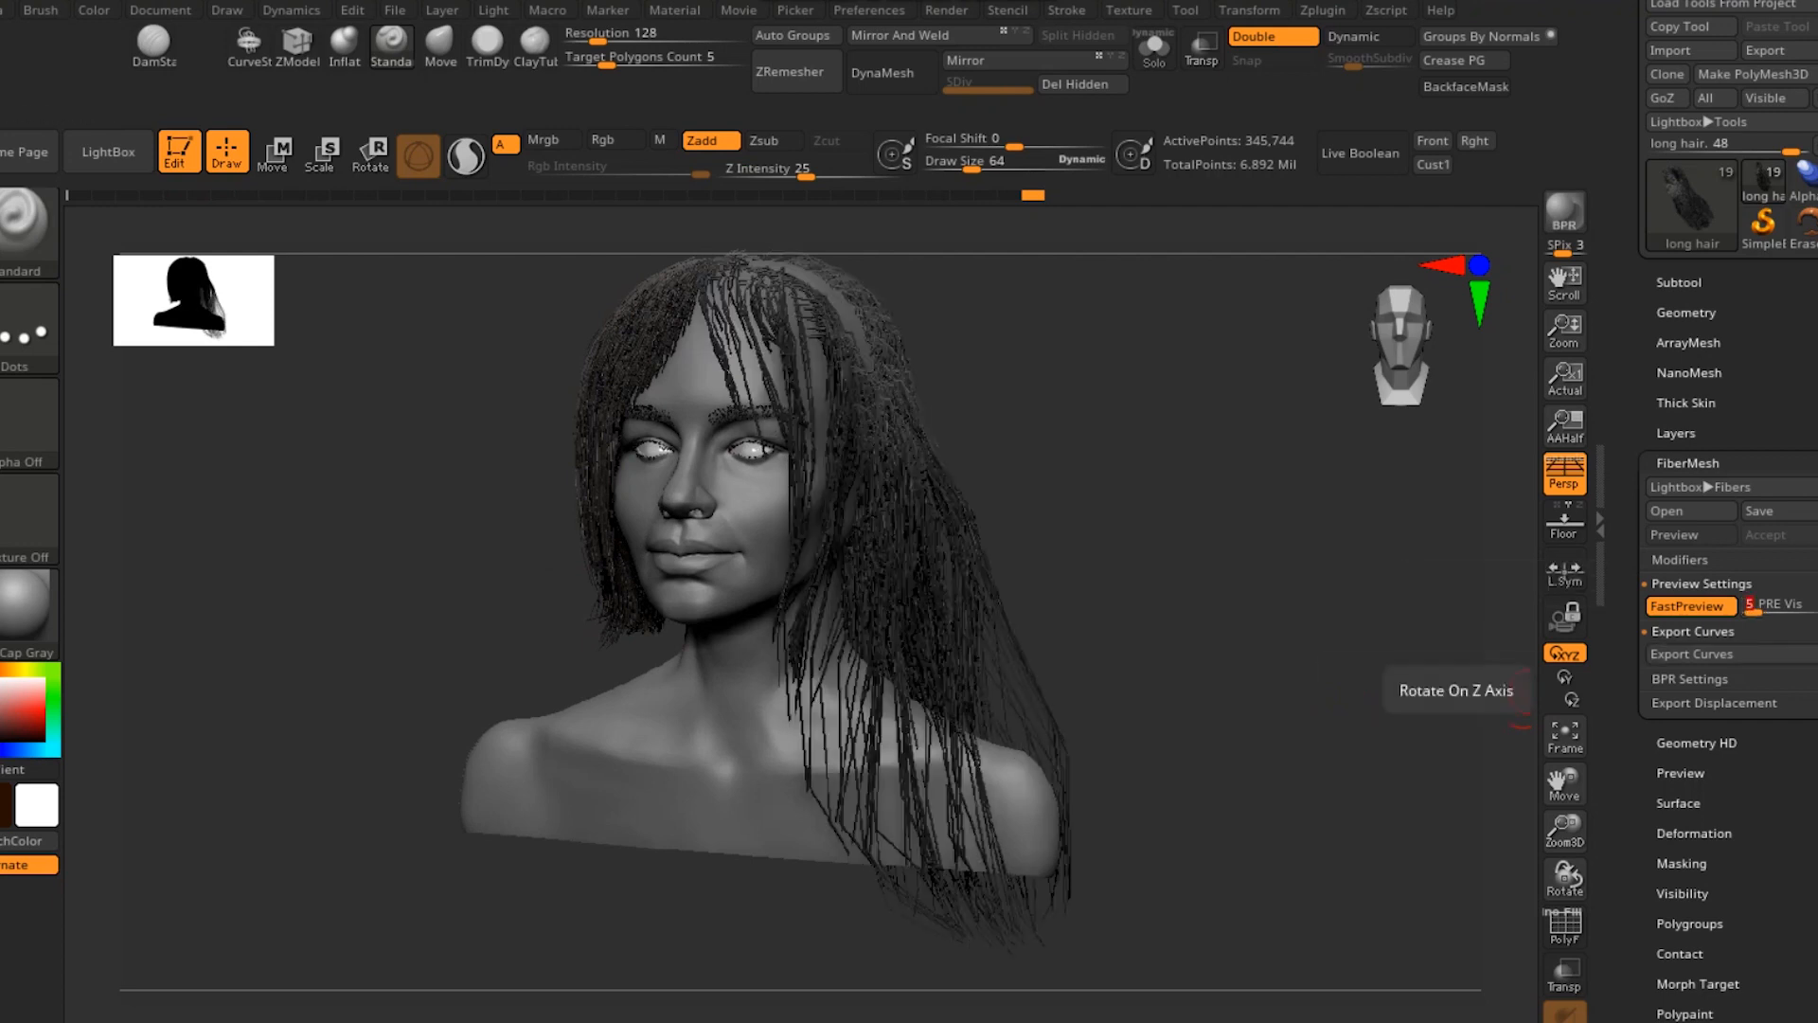
{"action": "left_click_drag", "start_coordinate": [1335, 650], "coordinate": [1079, 478]}
{"action": "left_click_drag", "start_coordinate": [1194, 595], "coordinate": [1299, 682]}
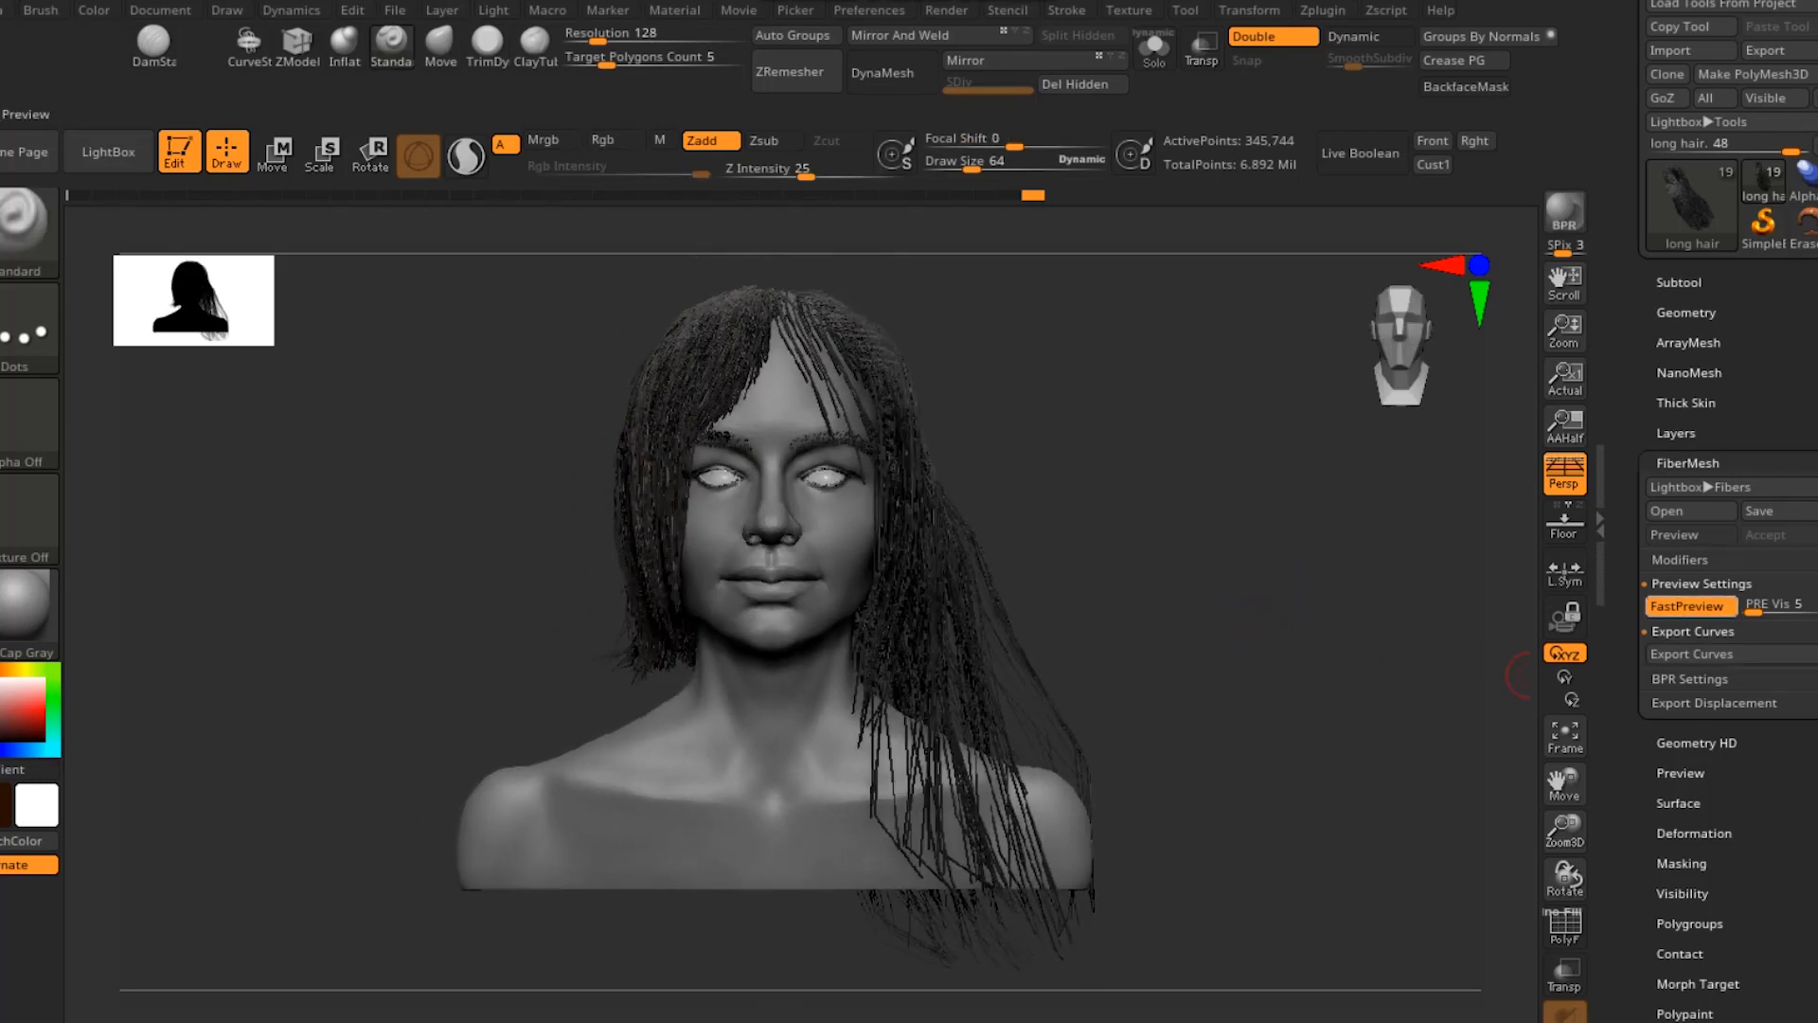
Step: Start exporting the long hair fibers as curves, choose Maya Ascii Format (*.ma), and cancel the export
{"action": "left_click", "coordinate": [1691, 654]}
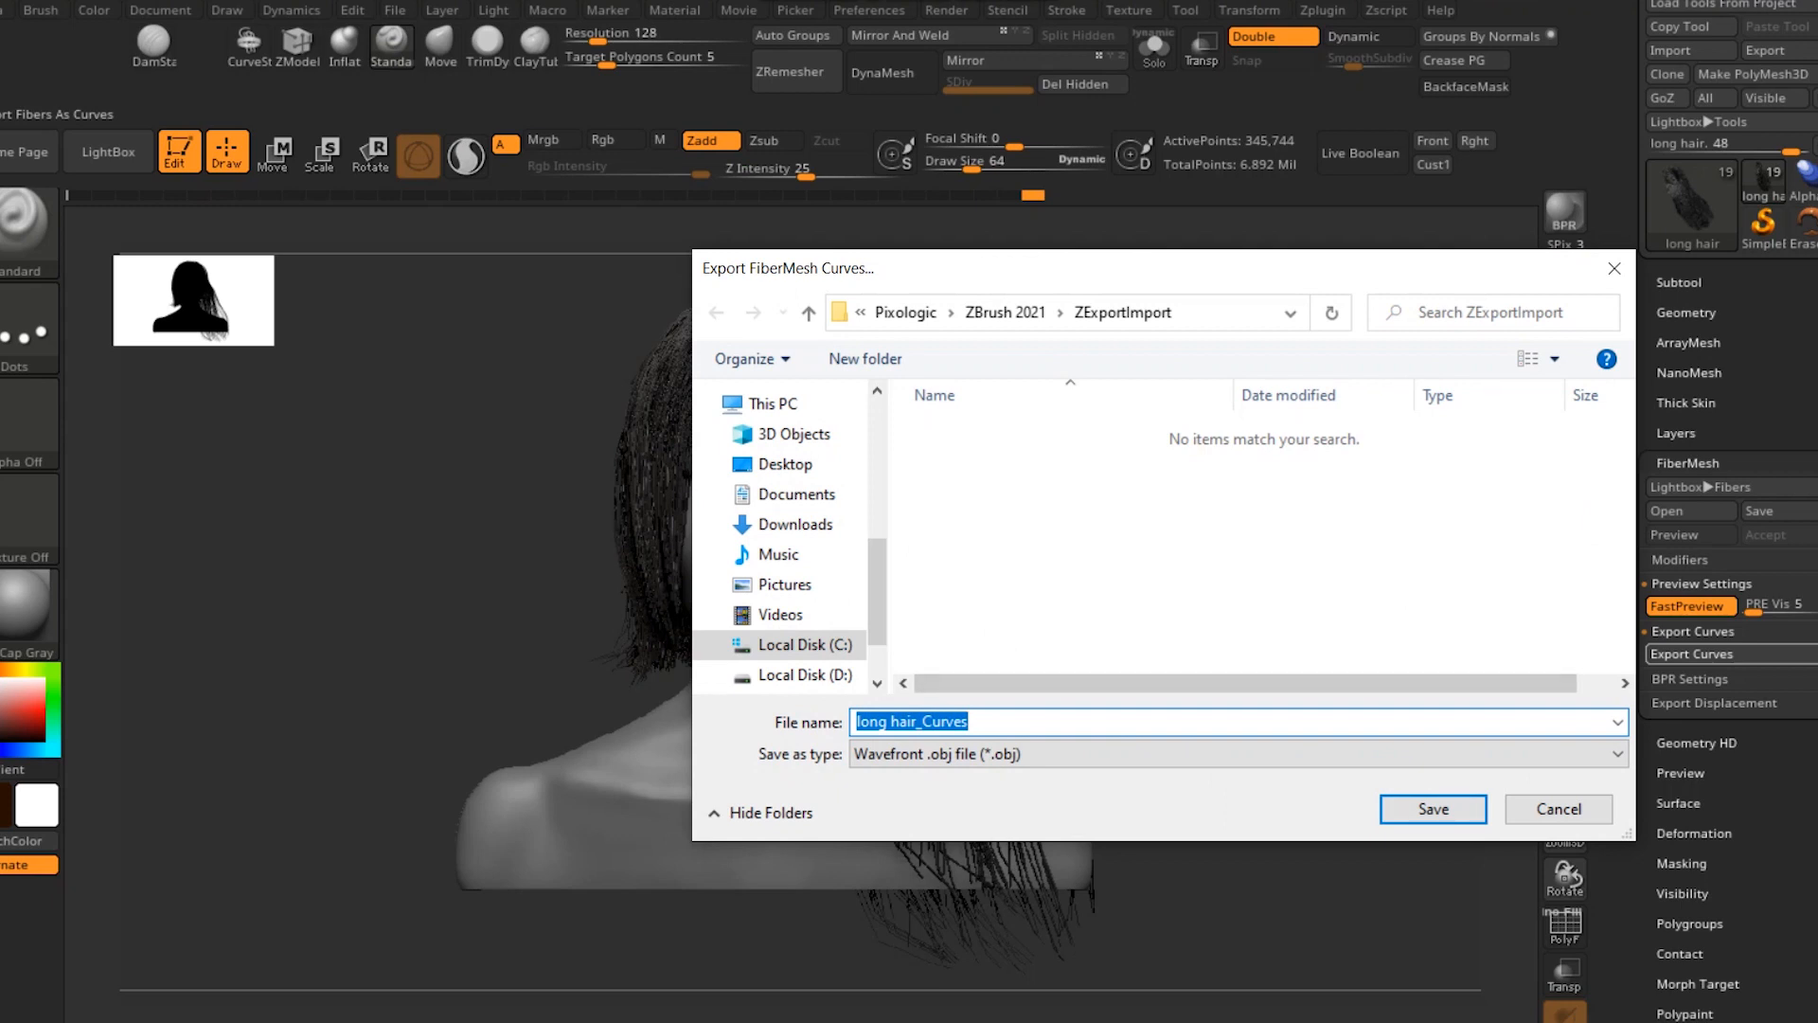
{"action": "left_click", "coordinate": [1231, 753]}
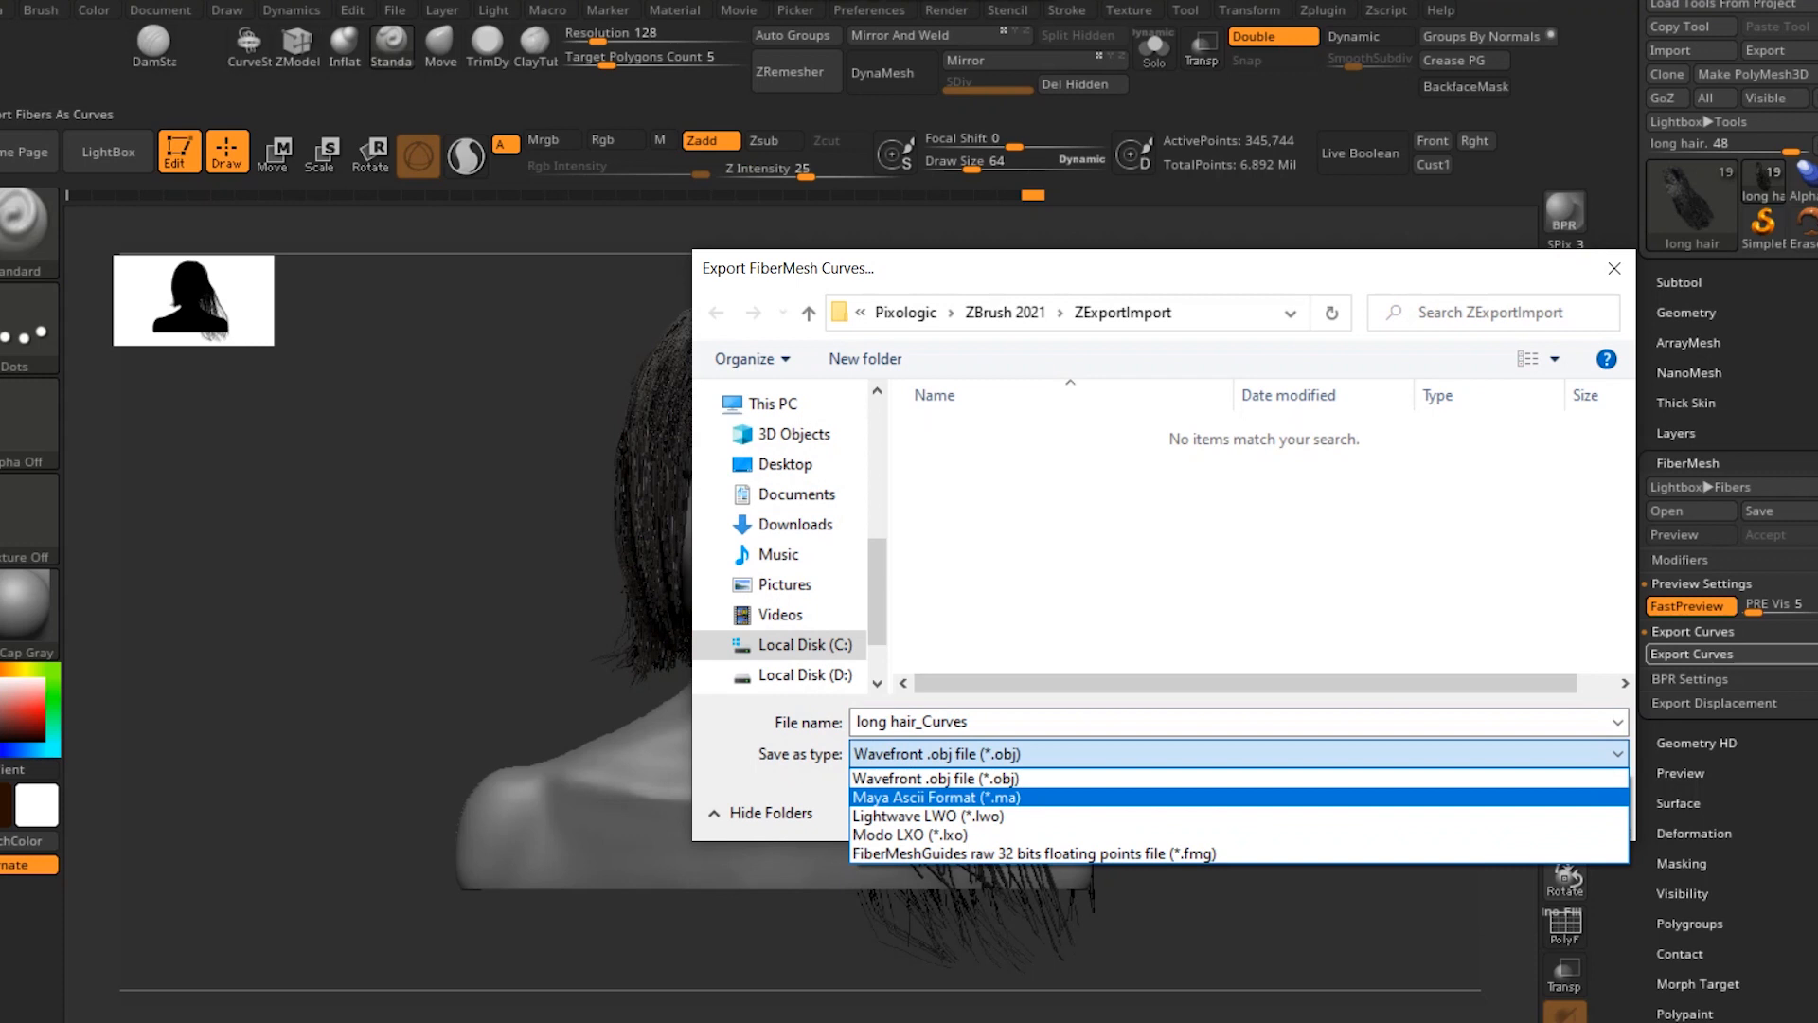
{"action": "left_click", "coordinate": [937, 796]}
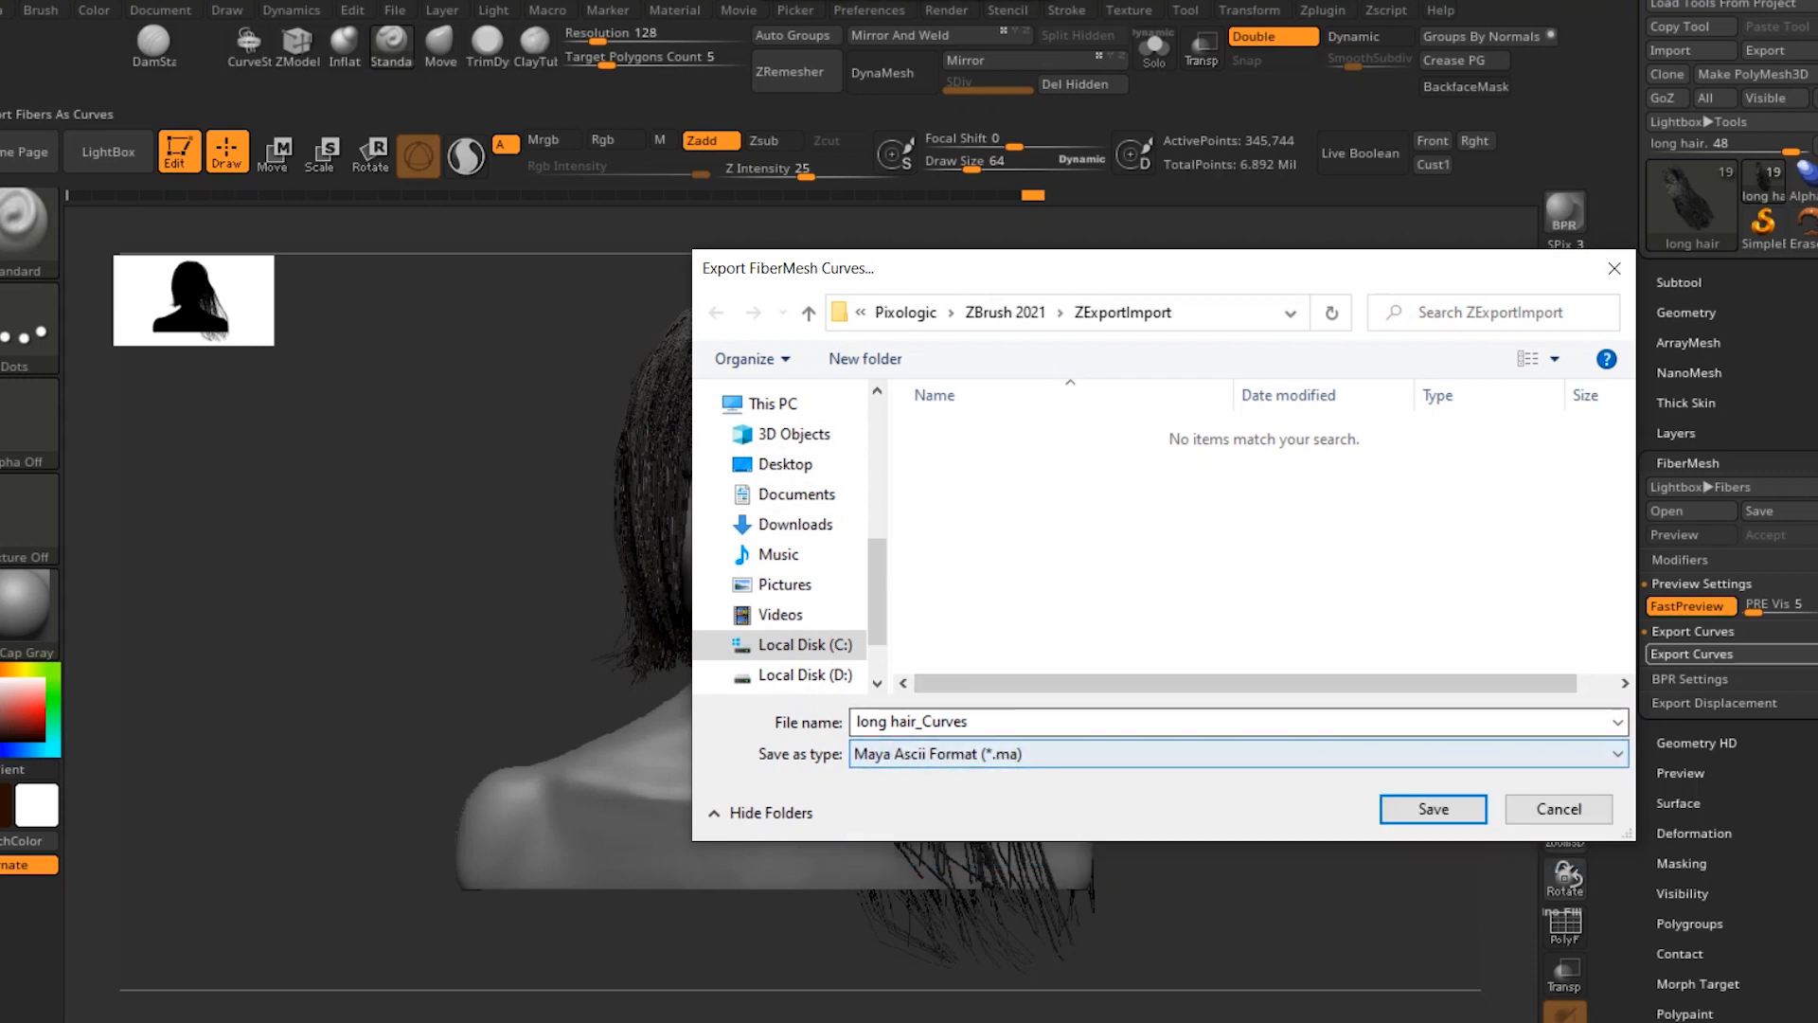
{"action": "left_click", "coordinate": [1557, 809]}
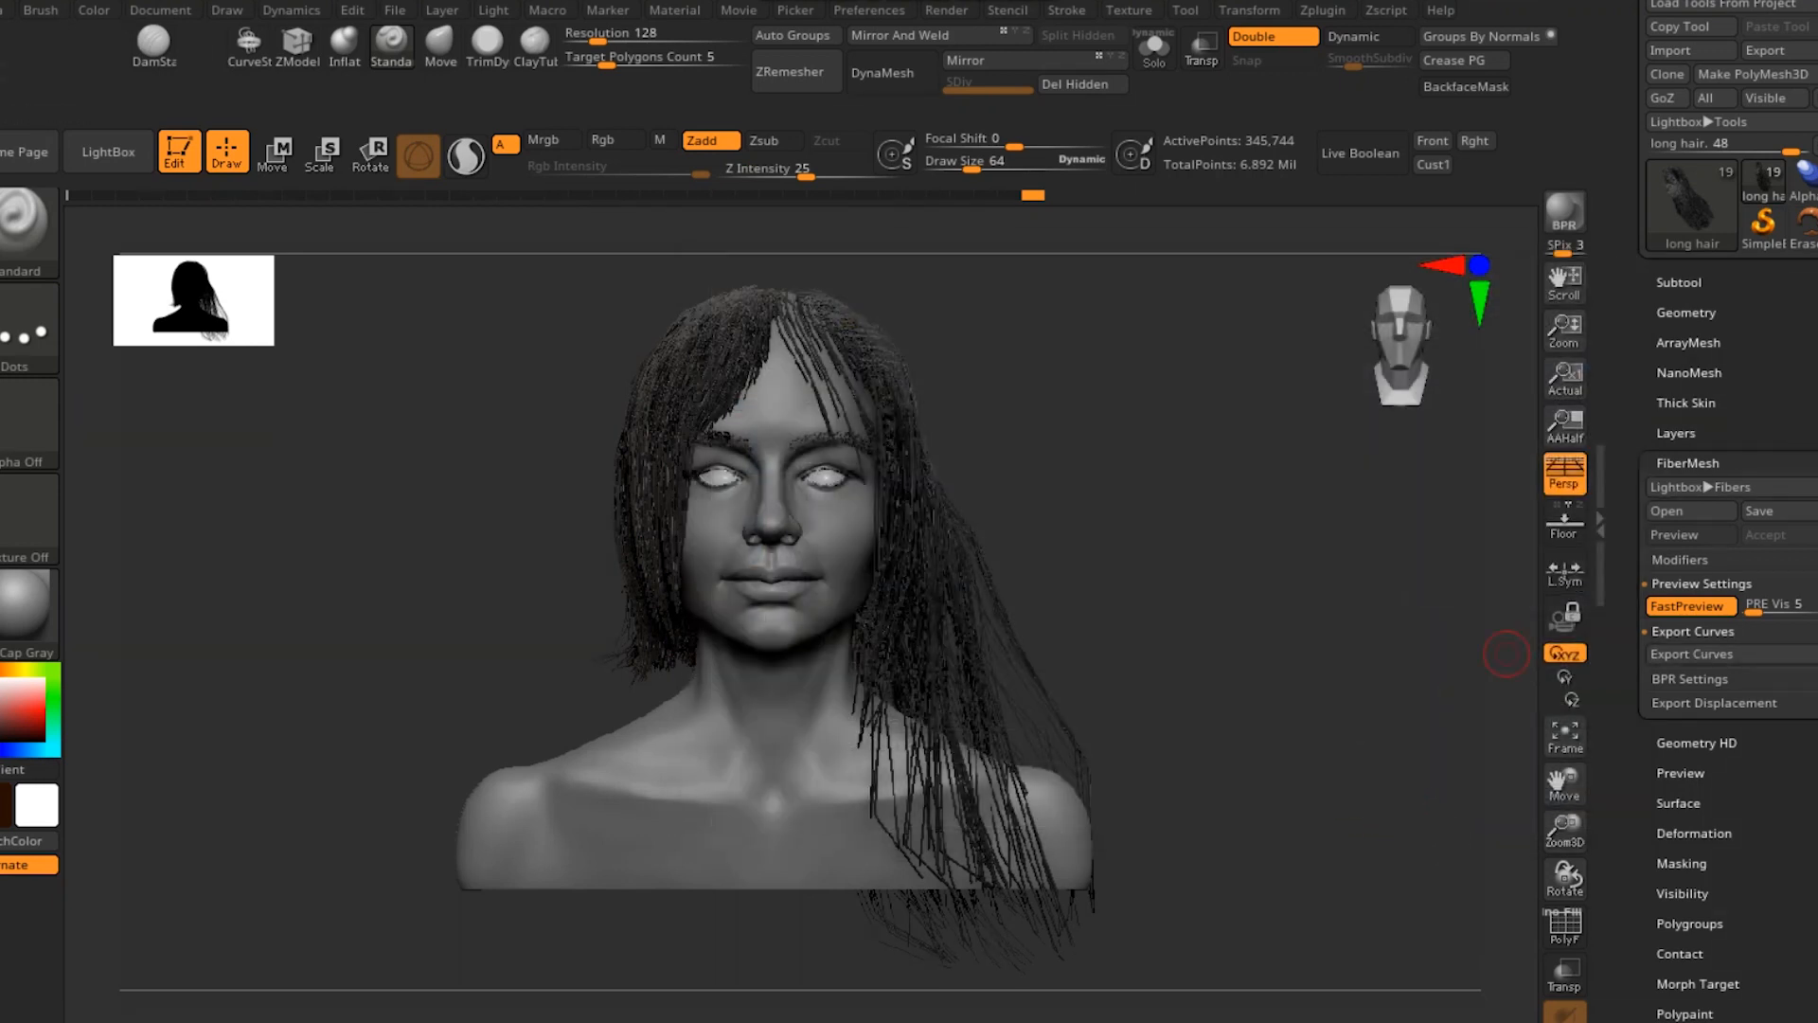
Step: Select the short hair1 subtool and set its FiberMesh preview visibility (PRE Vis) to 5
{"action": "left_click", "coordinate": [1678, 282]}
{"action": "left_click", "coordinate": [1701, 441]}
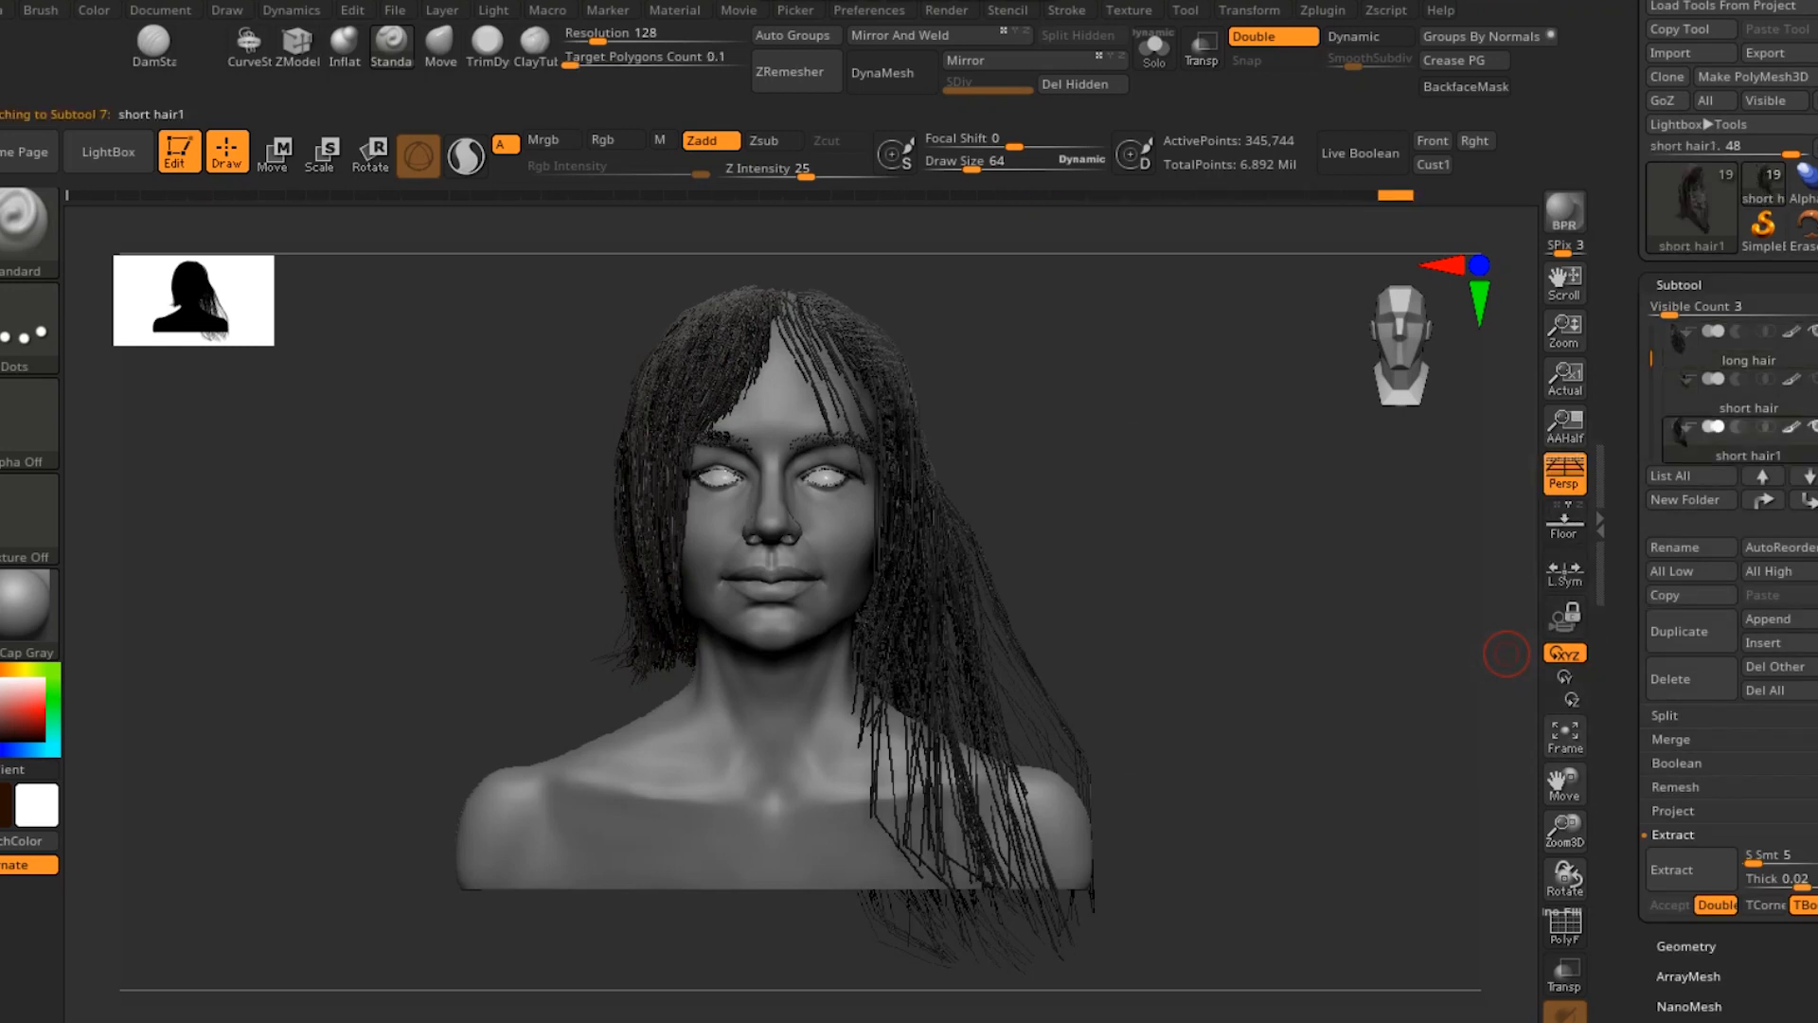
{"action": "scroll", "coordinate": [1728, 511], "scroll_direction": "down", "scroll_amount": 5}
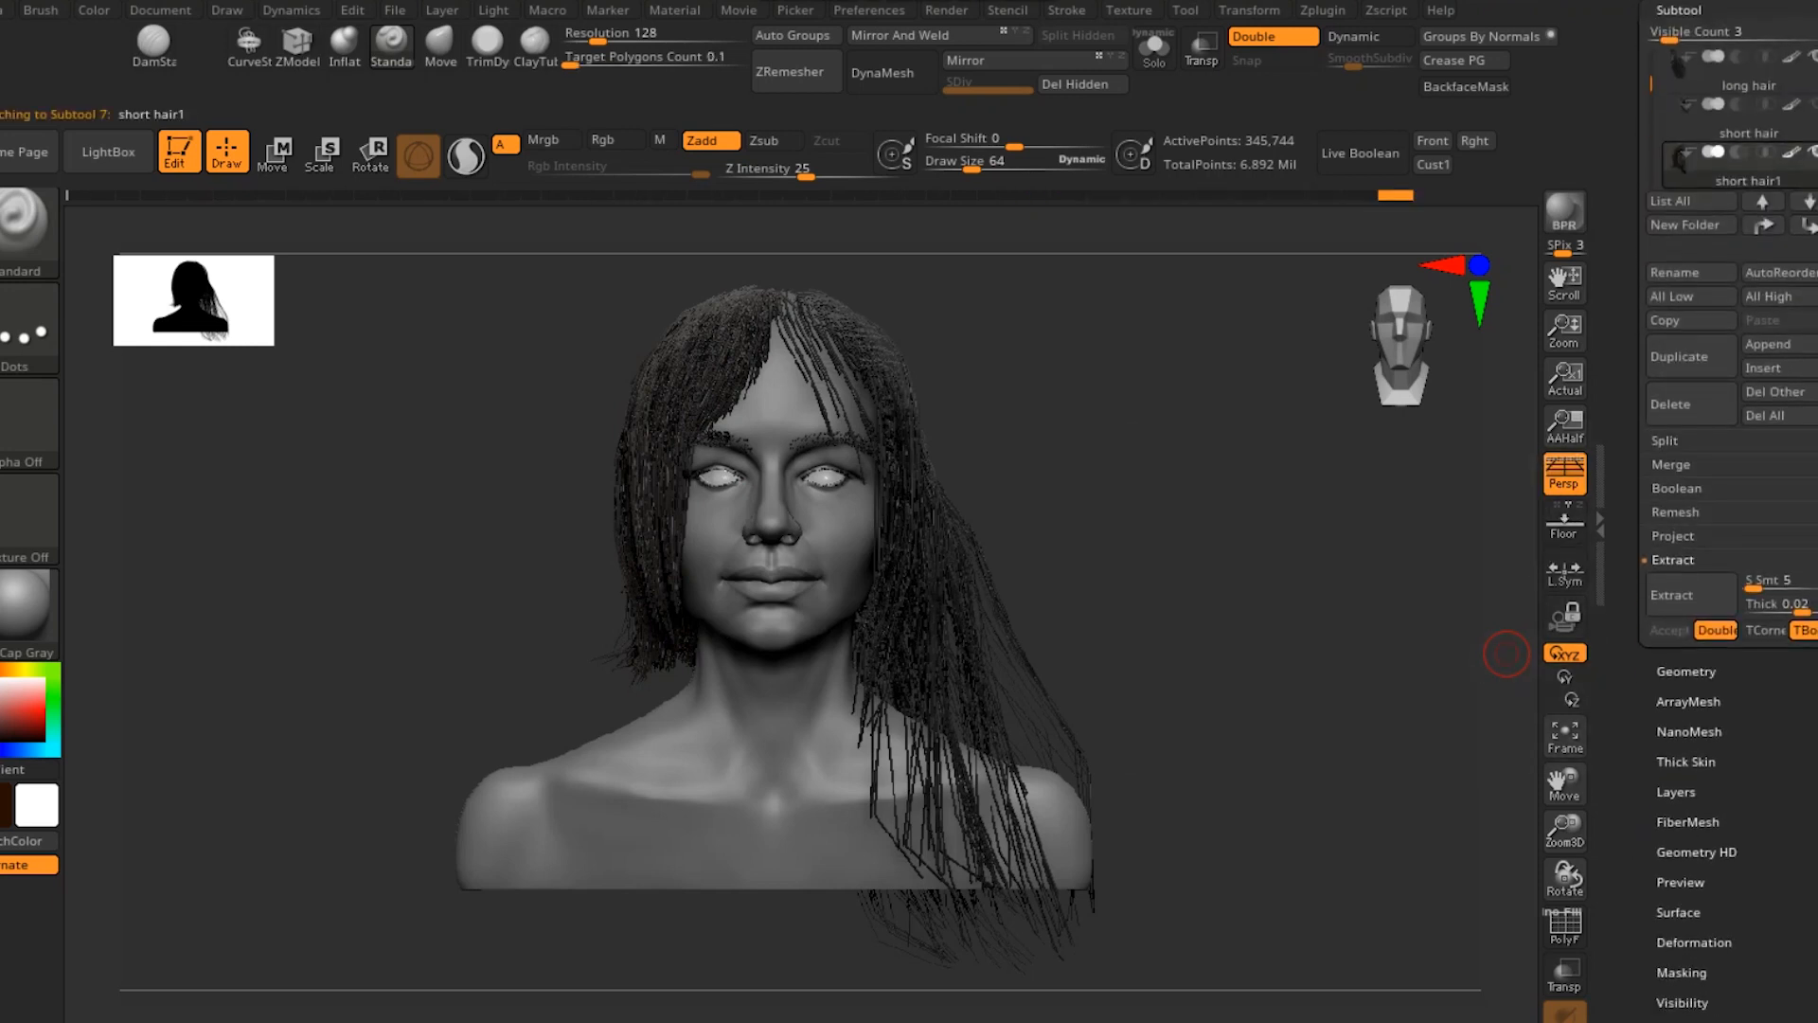
{"action": "left_click", "coordinate": [1687, 822]}
{"action": "scroll", "coordinate": [1728, 512], "scroll_direction": "up", "scroll_amount": 4}
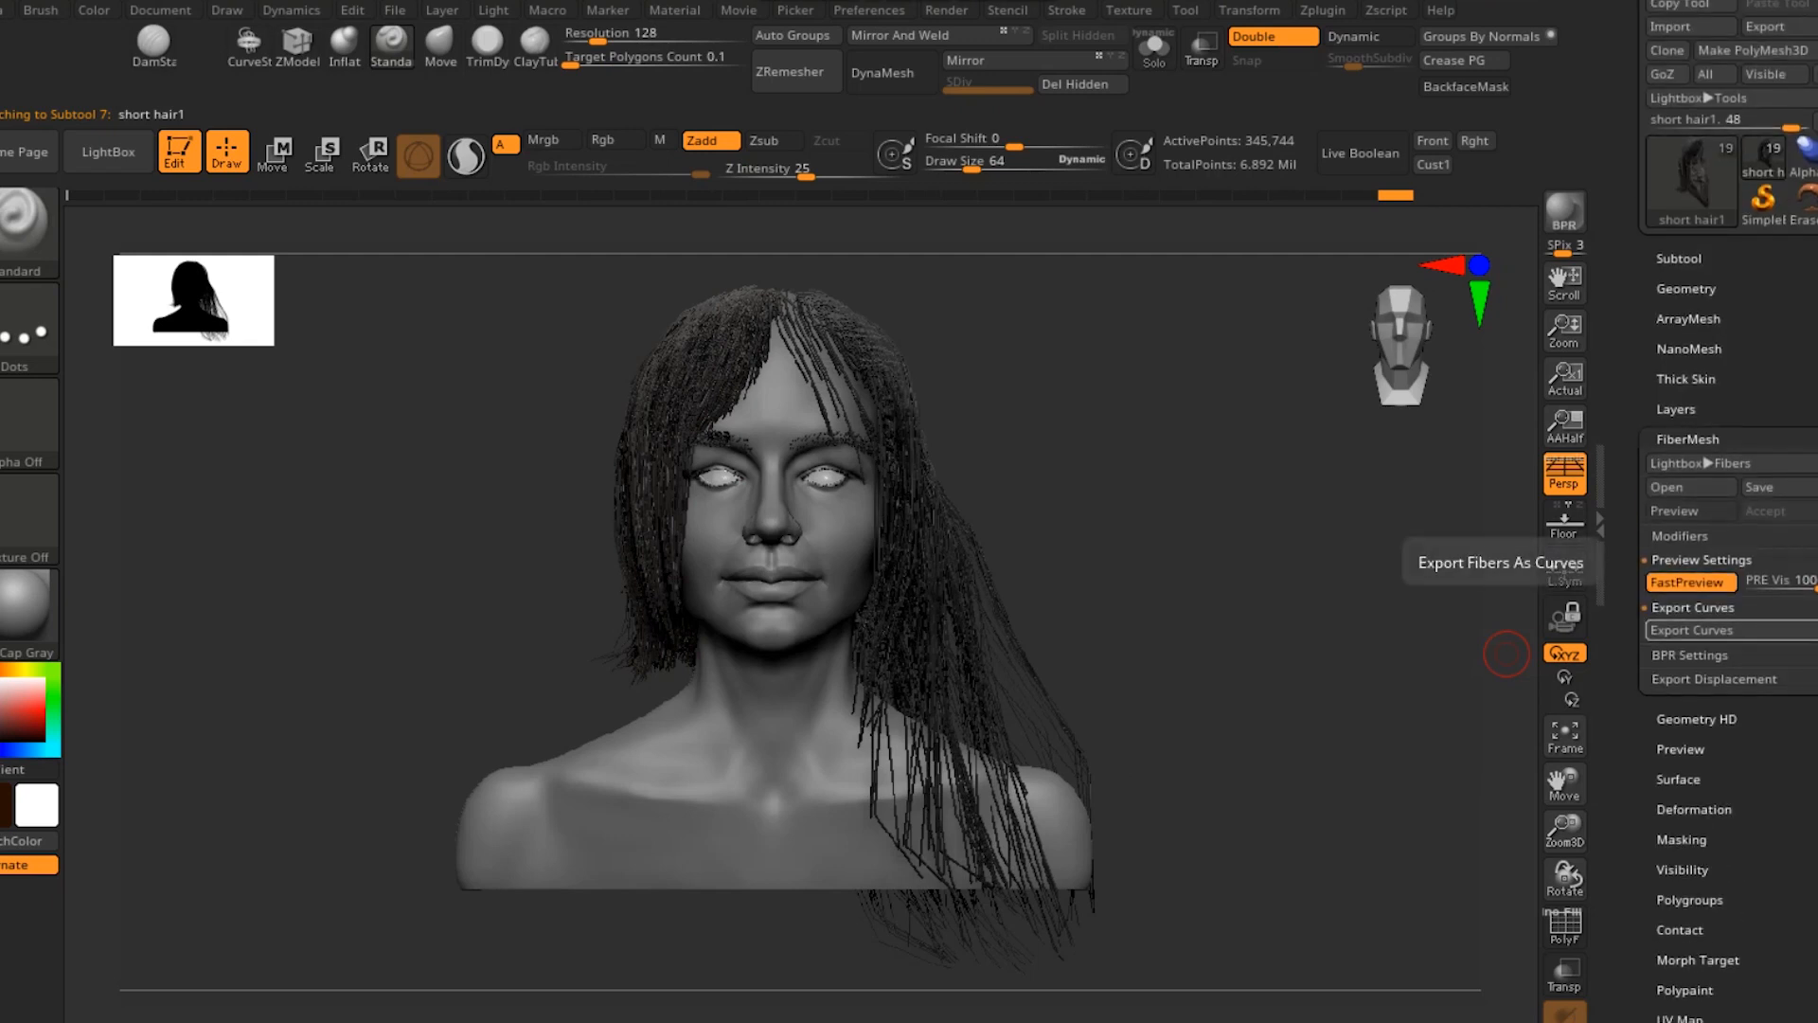
{"action": "left_click", "coordinate": [1760, 580]}
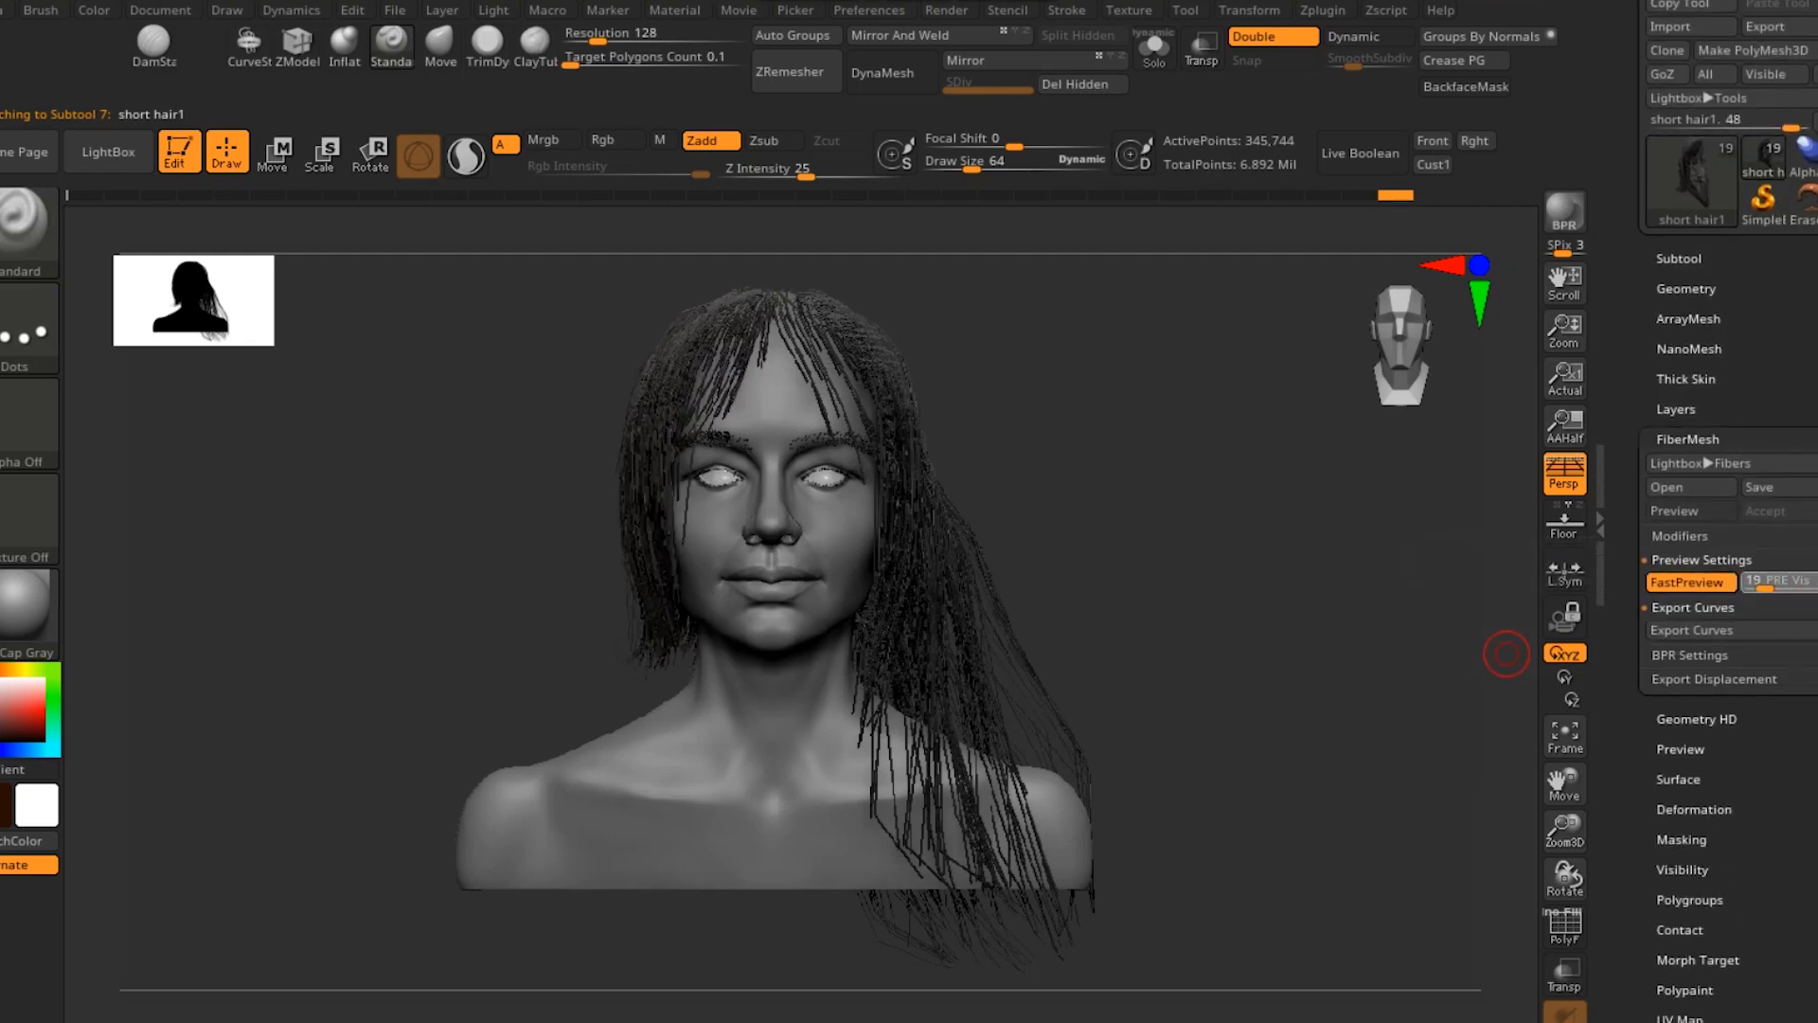
{"action": "left_click_drag", "start_coordinate": [1764, 582], "coordinate": [1756, 582]}
{"action": "left_click_drag", "start_coordinate": [1401, 775], "coordinate": [1455, 775]}
{"action": "left_click_drag", "start_coordinate": [1756, 582], "coordinate": [1752, 581]}
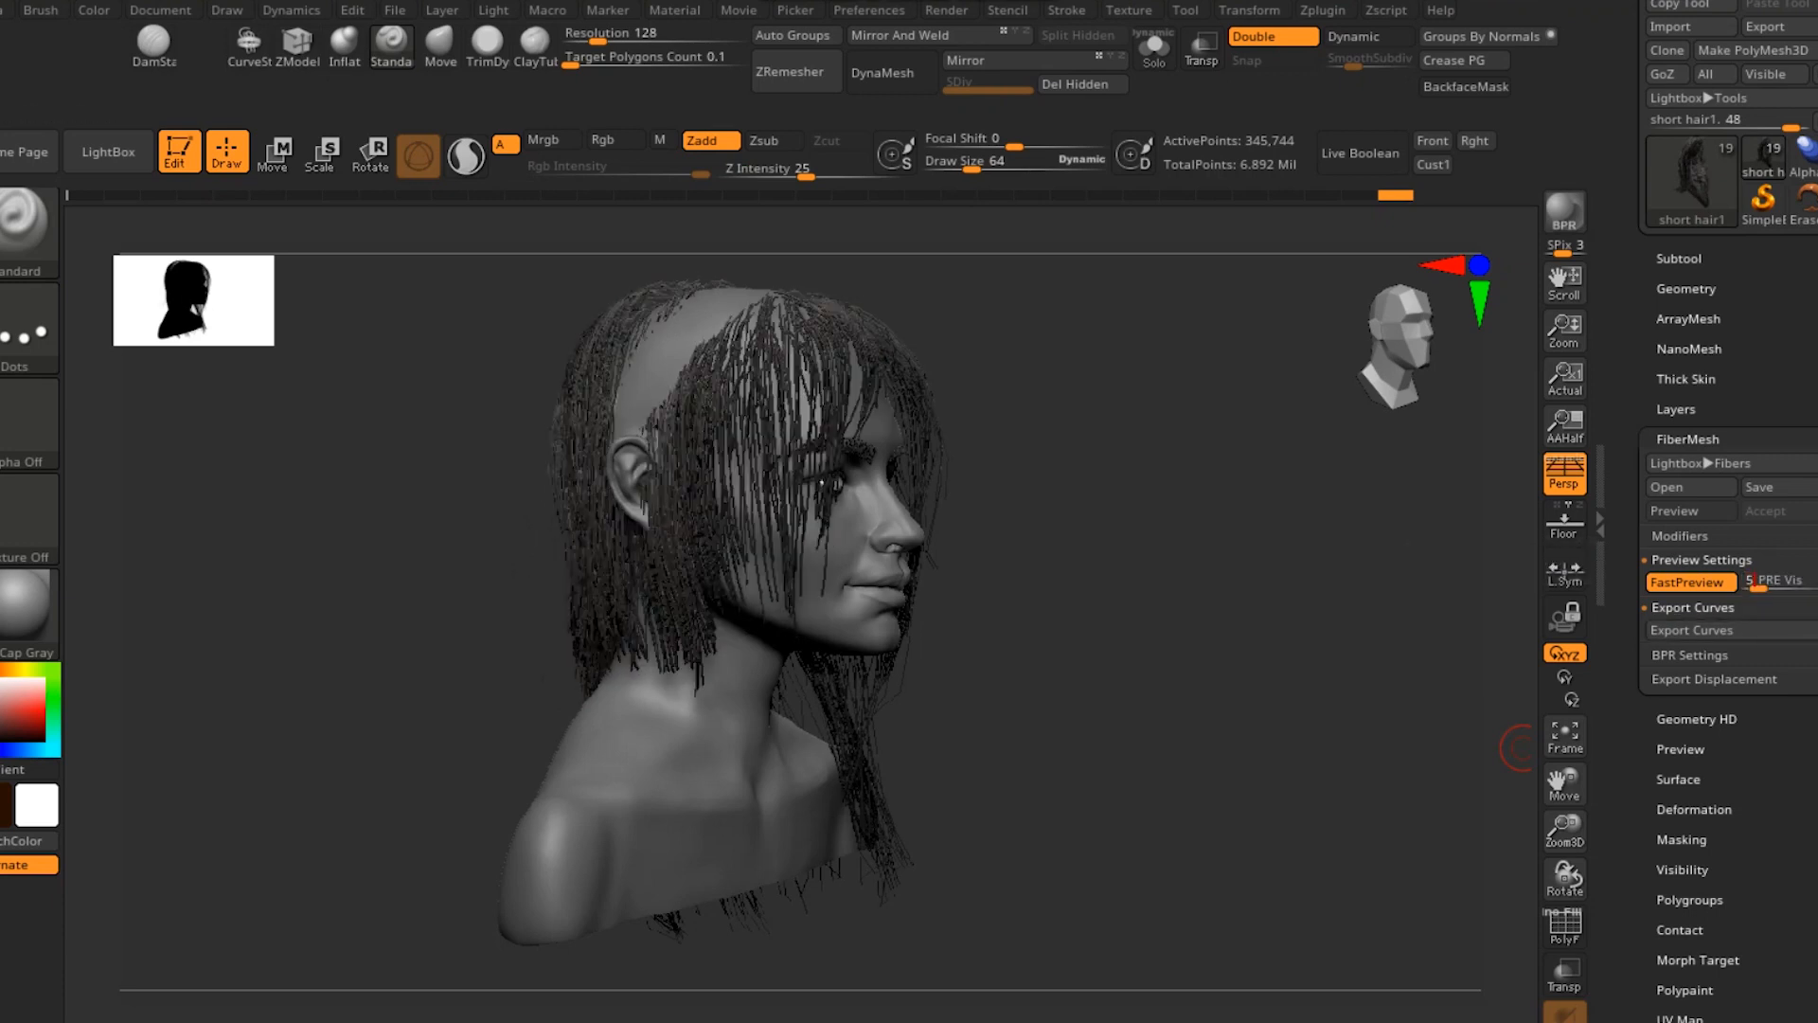
{"action": "key", "text": "Return"}
{"action": "left_click_drag", "start_coordinate": [1249, 801], "coordinate": [1307, 731]}
Step: Export the short hair1 fibers as curves in Maya Ascii Format (*.ma) under the name short hair1_Curves
{"action": "left_click", "coordinate": [1692, 630]}
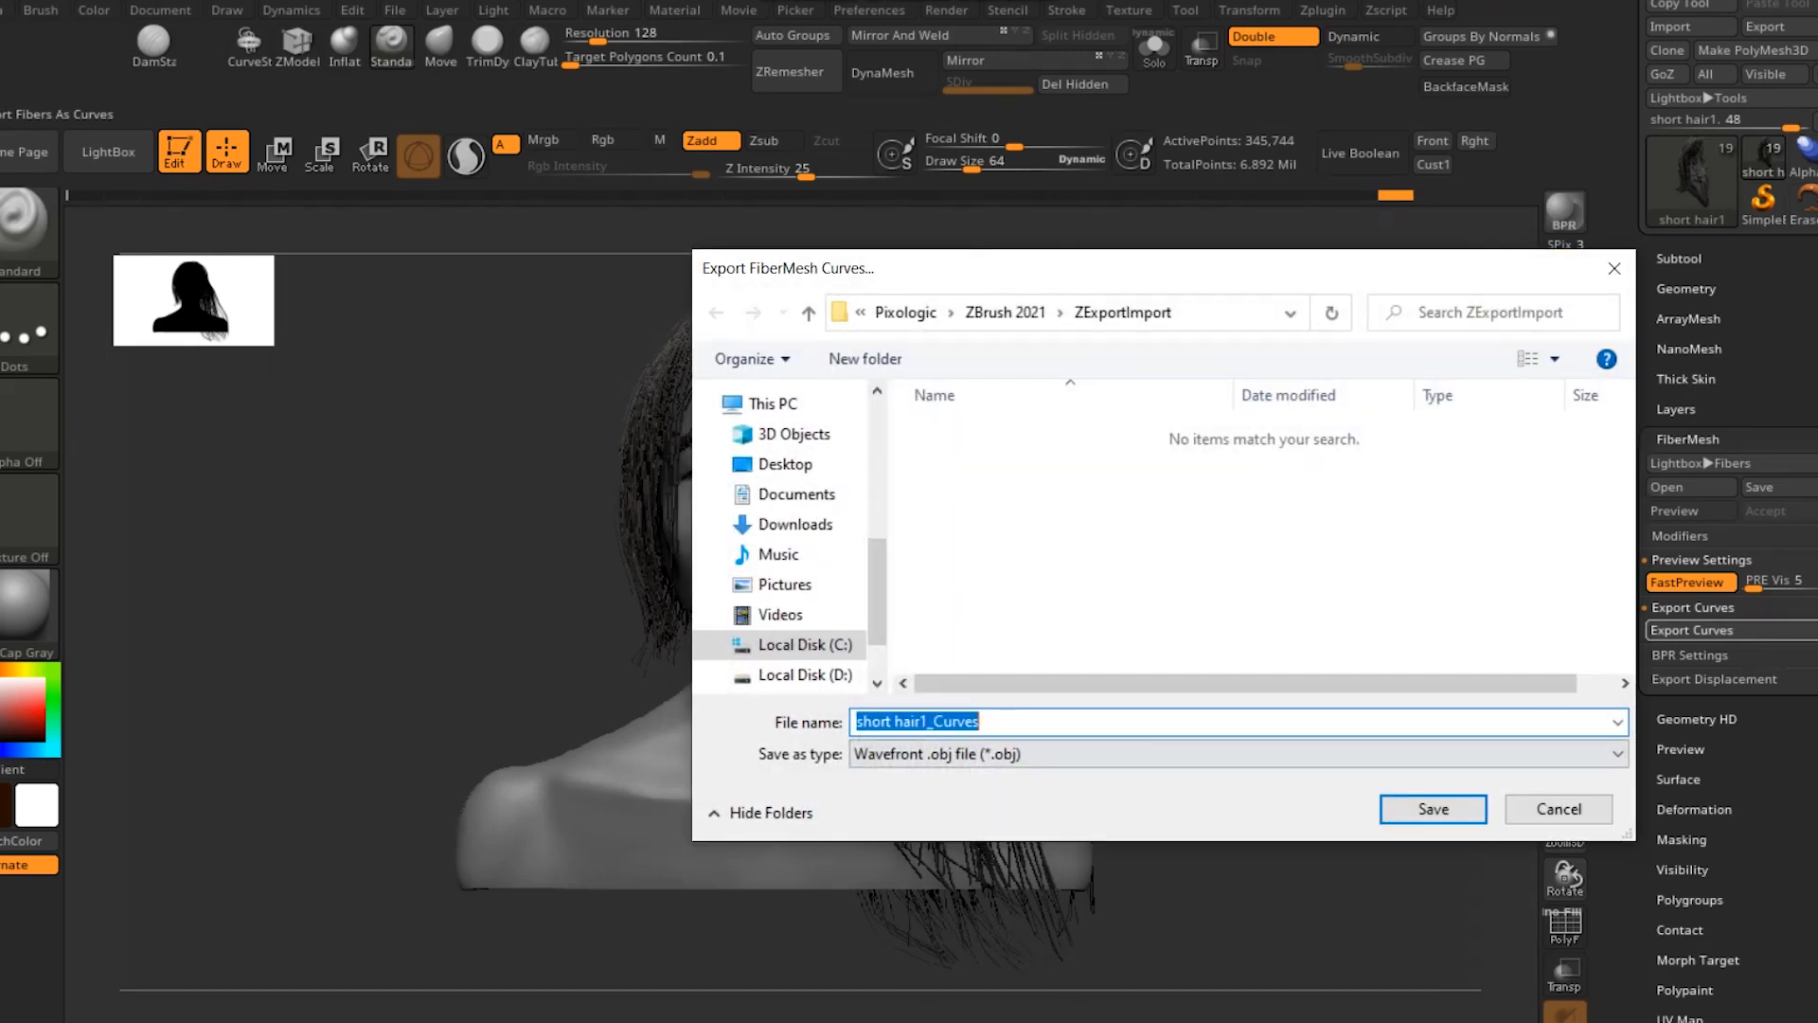
{"action": "left_click", "coordinate": [1236, 753]}
{"action": "left_click", "coordinate": [937, 796]}
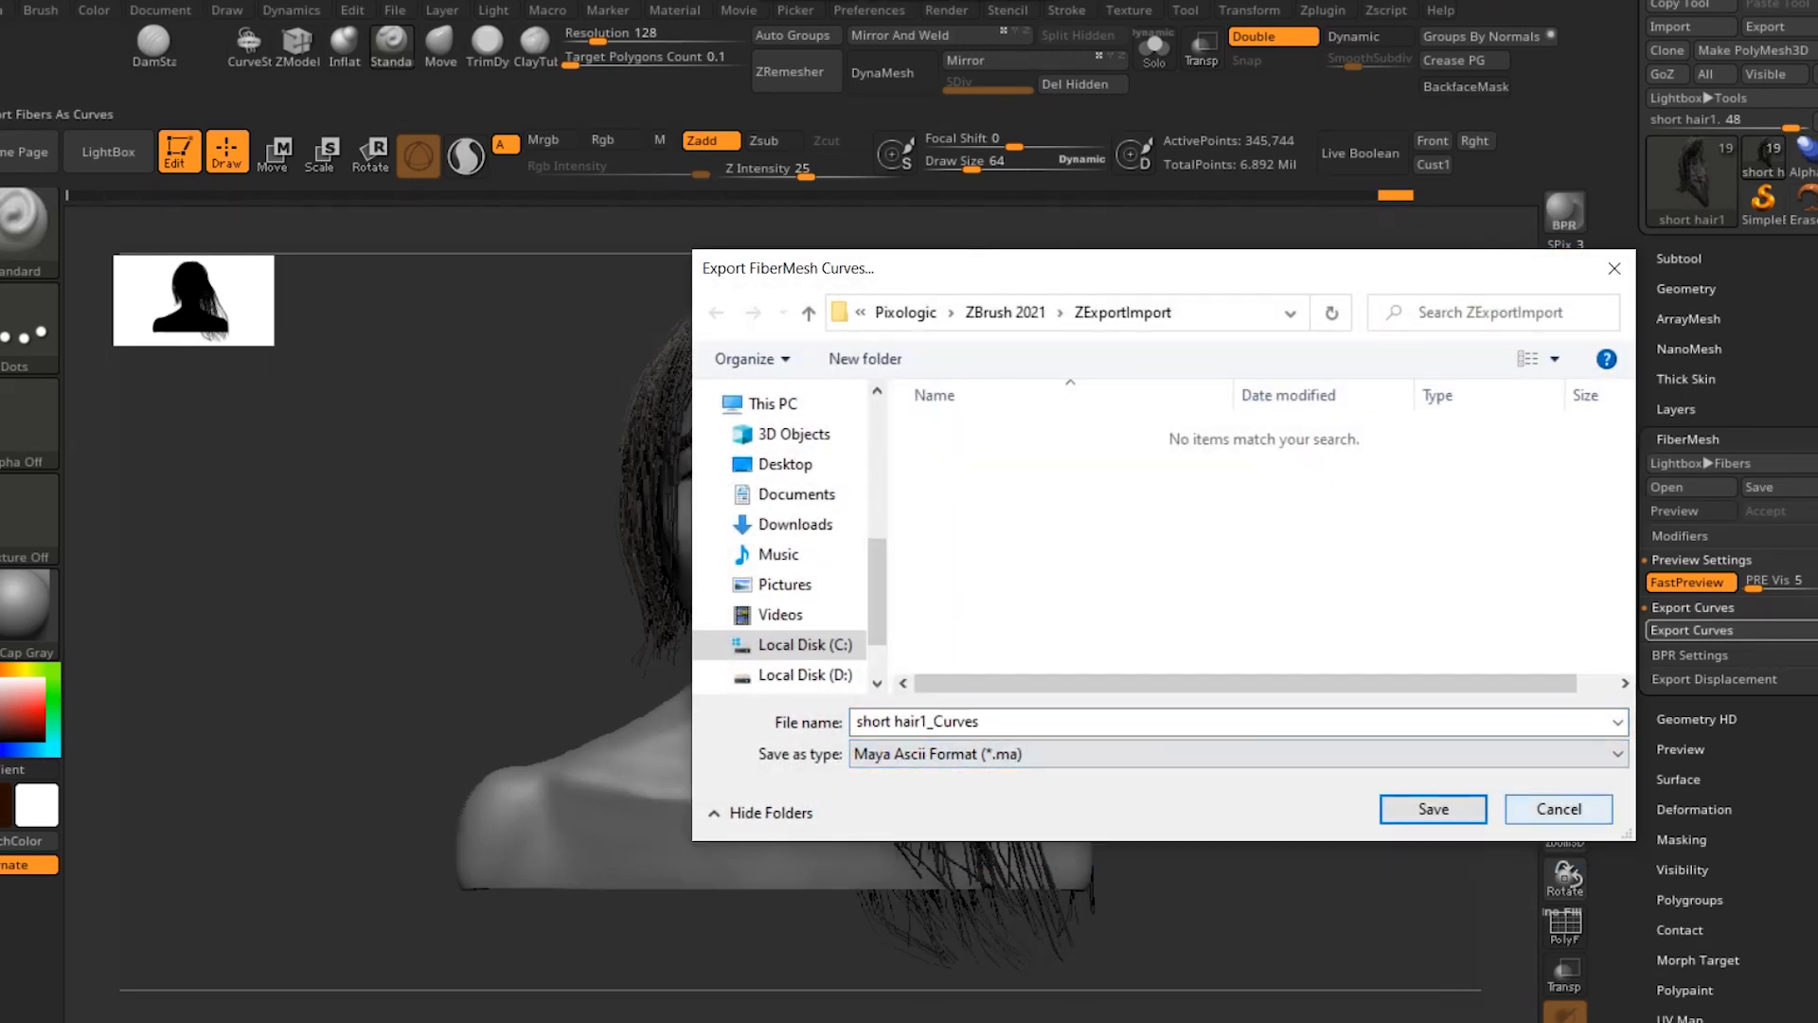
{"action": "left_click", "coordinate": [1433, 809]}
{"action": "left_click_drag", "start_coordinate": [1139, 696], "coordinate": [1234, 669]}
{"action": "mouse_move", "coordinate": [1200, 601]}
{"action": "left_mouse_down", "text": "alt"}
{"action": "mouse_move", "coordinate": [1248, 674]}
{"action": "mouse_move", "coordinate": [1222, 654]}
{"action": "mouse_move", "coordinate": [1326, 616]}
{"action": "mouse_move", "coordinate": [1335, 652]}
{"action": "mouse_move", "coordinate": [1298, 654]}
{"action": "mouse_move", "coordinate": [1283, 577]}
{"action": "left_mouse_up", "text": "alt"}
{"action": "mouse_move", "coordinate": [1173, 644]}
{"action": "left_mouse_down"}
{"action": "mouse_move", "coordinate": [1173, 624]}
{"action": "mouse_move", "coordinate": [1246, 641]}
{"action": "mouse_move", "coordinate": [1227, 641]}
{"action": "mouse_move", "coordinate": [1265, 694]}
{"action": "left_mouse_up"}
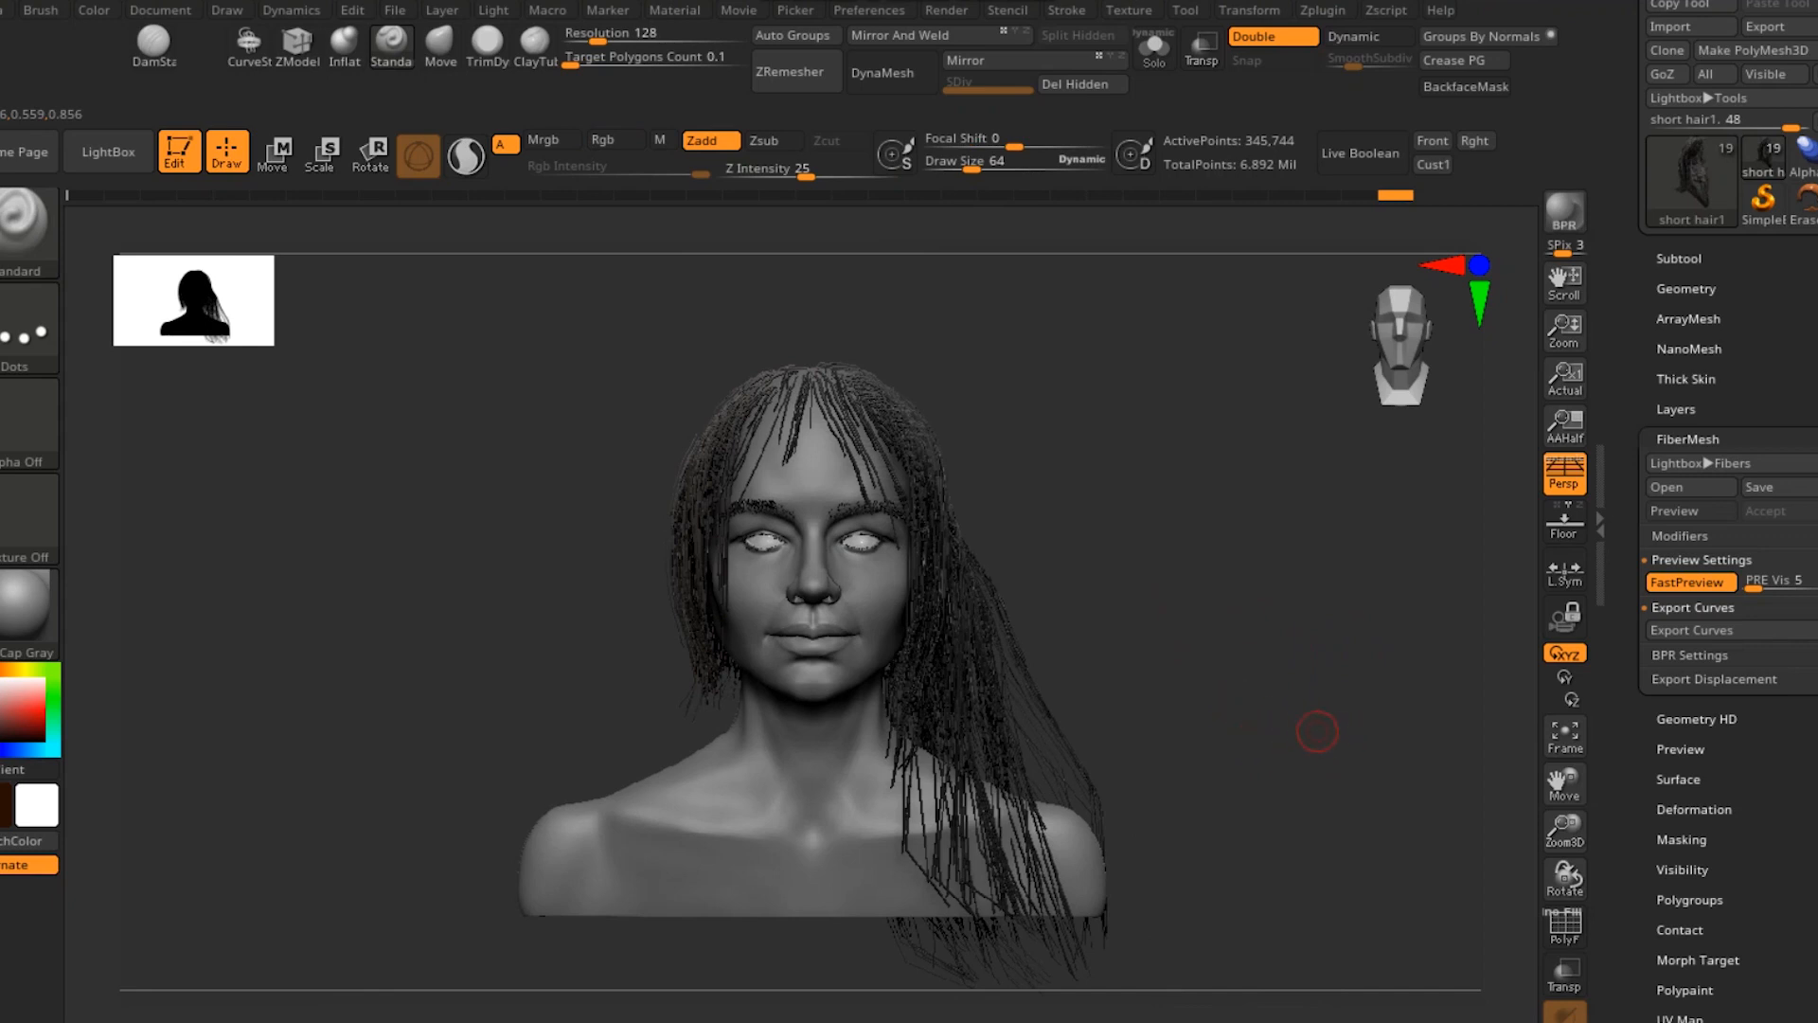
{"action": "mouse_move", "coordinate": [1268, 696]}
{"action": "left_mouse_down", "text": "alt"}
{"action": "mouse_move", "coordinate": [1279, 664]}
{"action": "mouse_move", "coordinate": [1279, 697]}
{"action": "left_mouse_up", "text": "alt"}
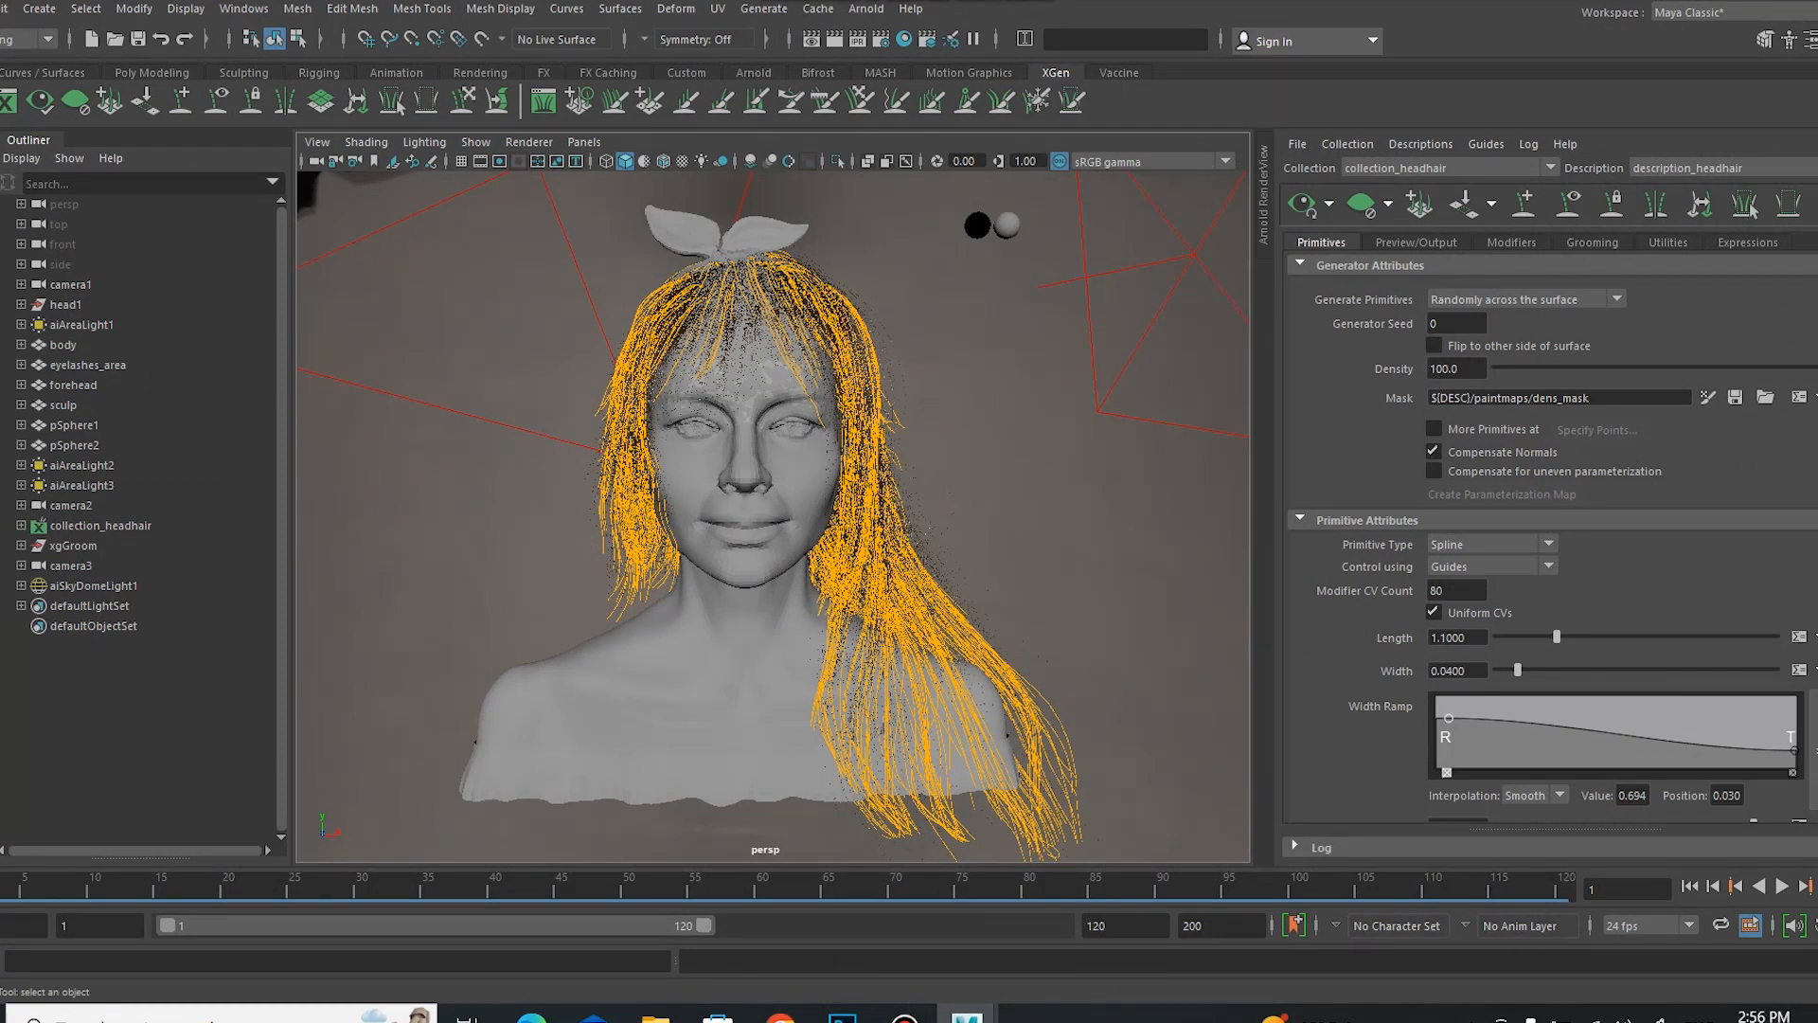
Step: In Maya, examine the XGen hair guides on the female head from the front and the side
{"action": "left_click_drag", "start_coordinate": [1070, 582], "coordinate": [758, 413], "text": "alt"}
{"action": "left_click_drag", "start_coordinate": [1027, 601], "coordinate": [1113, 596], "text": "alt"}
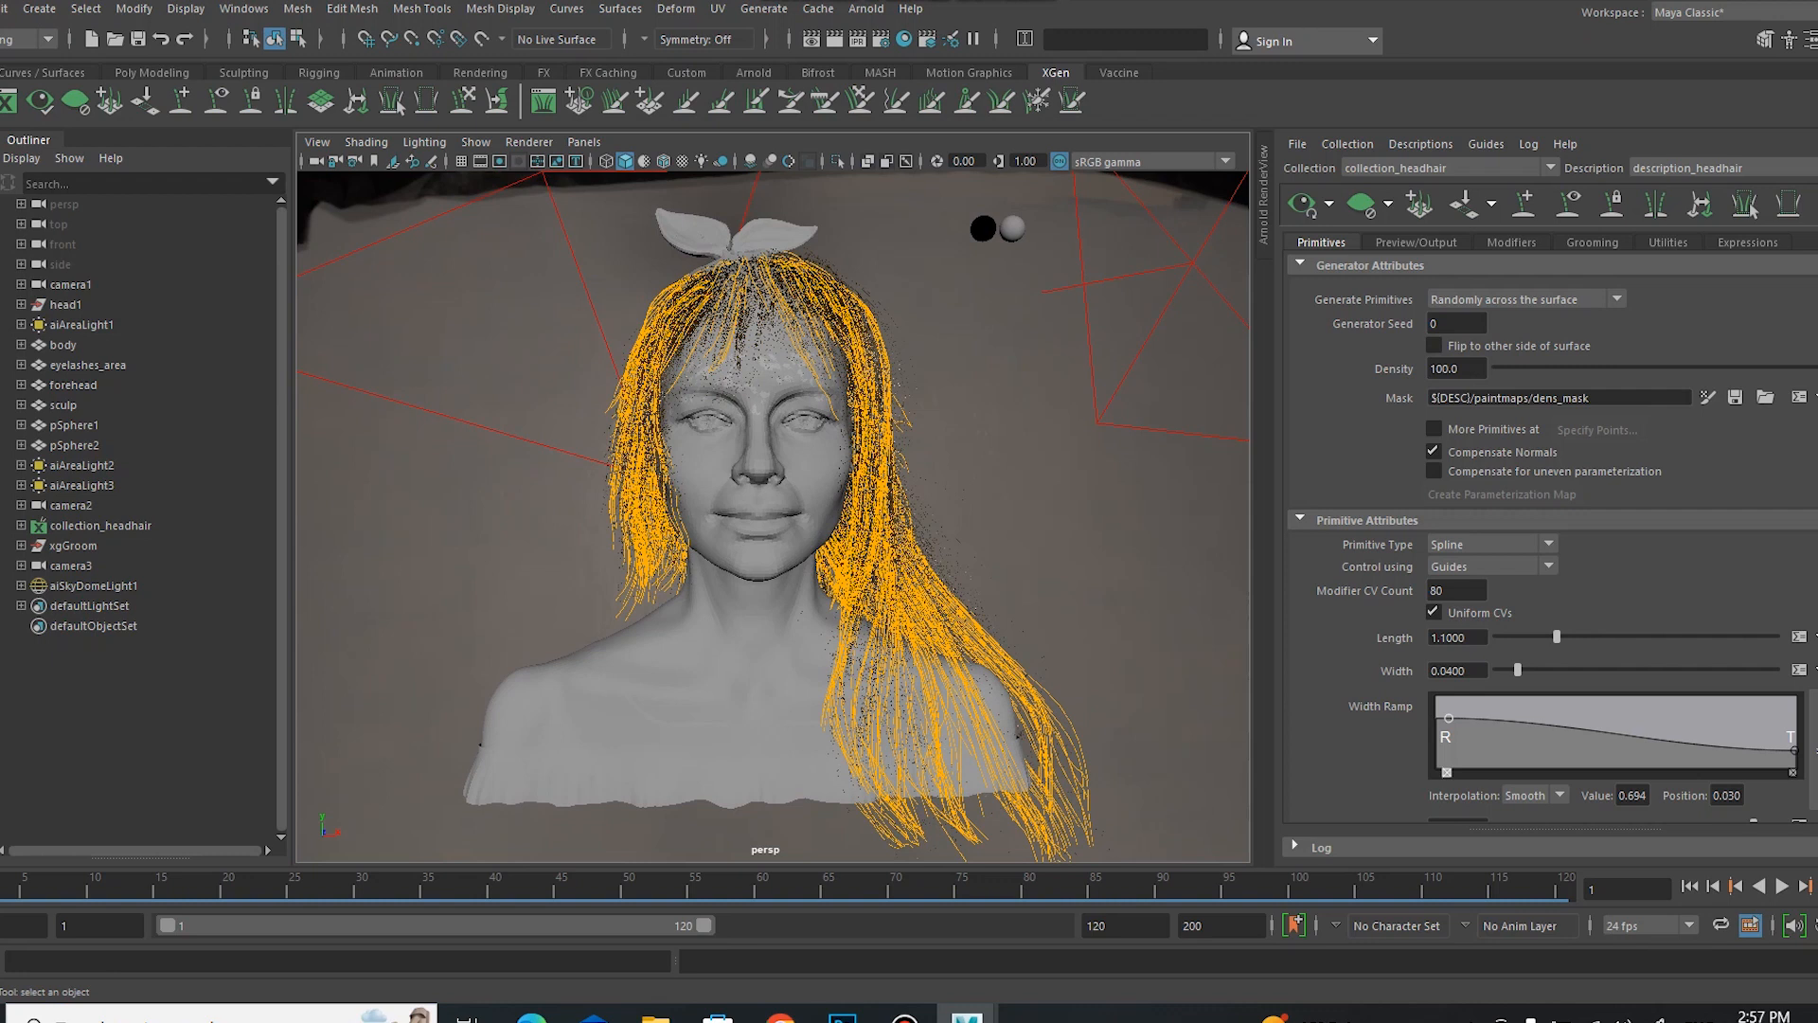
{"action": "left_click_drag", "start_coordinate": [1138, 606], "coordinate": [1068, 695], "text": "alt"}
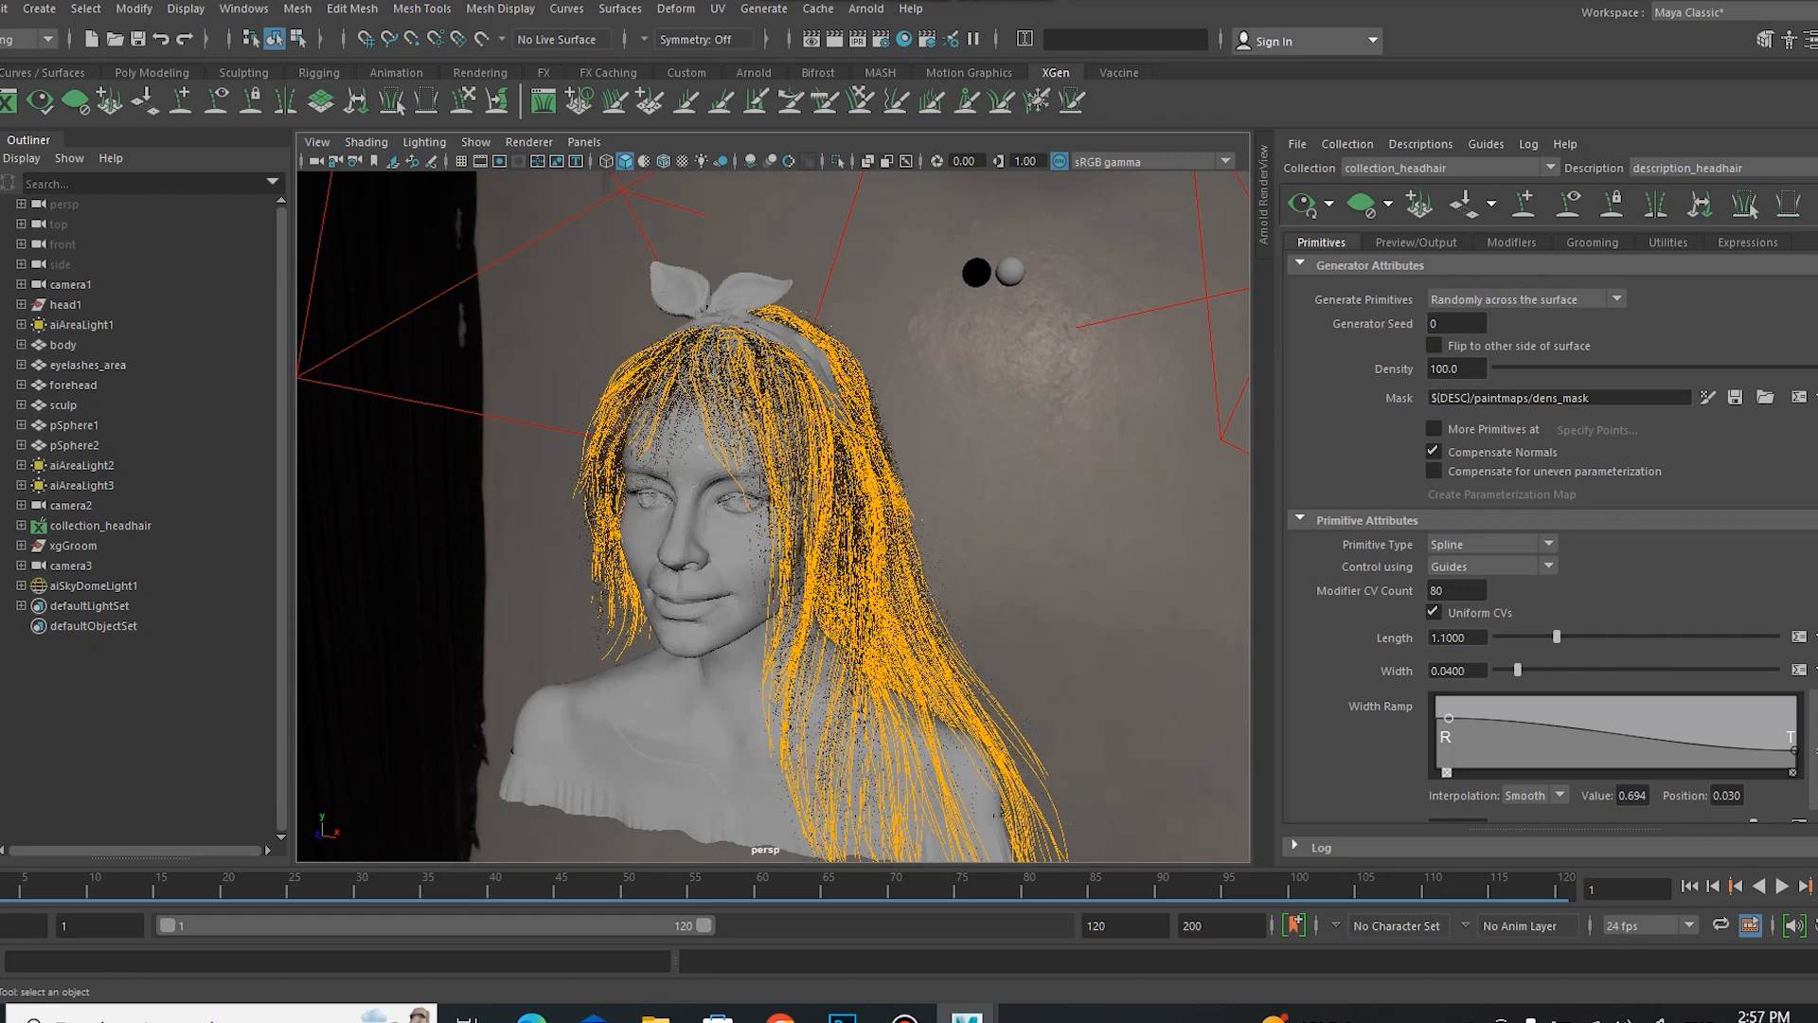
{"action": "left_click_drag", "start_coordinate": [1034, 658], "coordinate": [1078, 648], "text": "alt"}
{"action": "middle_click_drag", "start_coordinate": [1032, 576], "coordinate": [1047, 536], "text": "alt"}
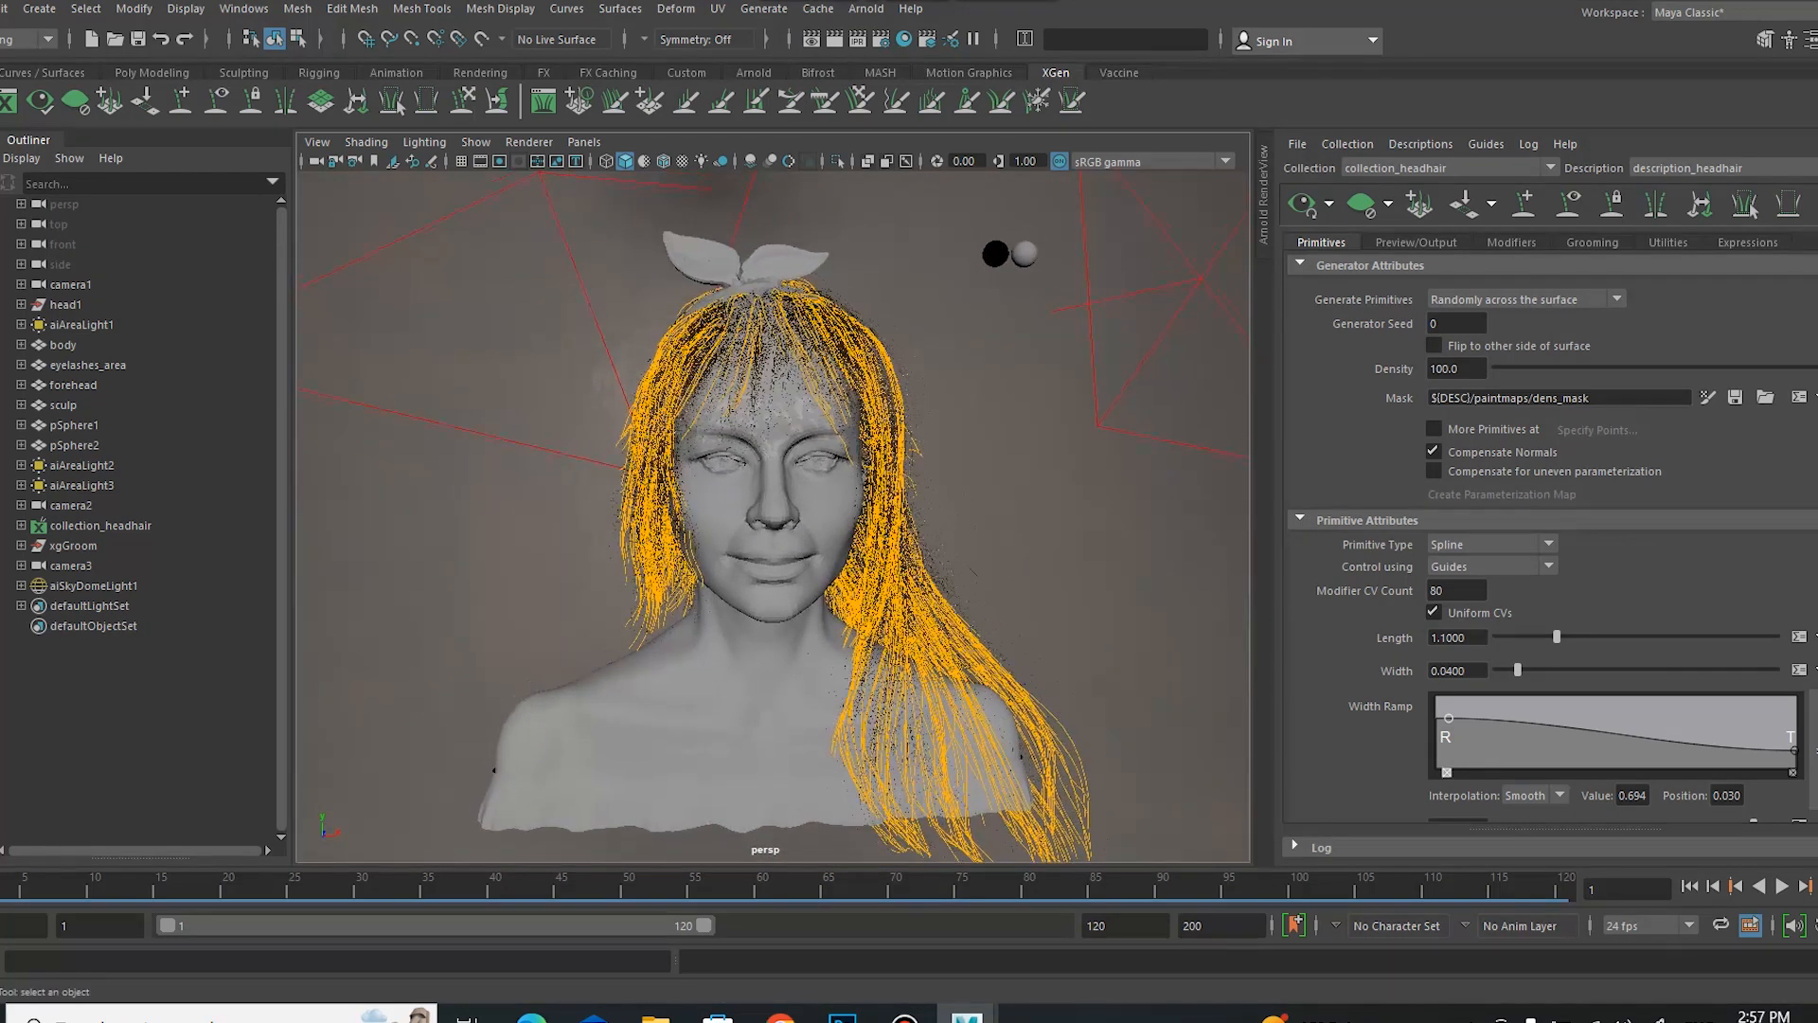
{"action": "left_click_drag", "start_coordinate": [1066, 618], "coordinate": [886, 498], "text": "alt"}
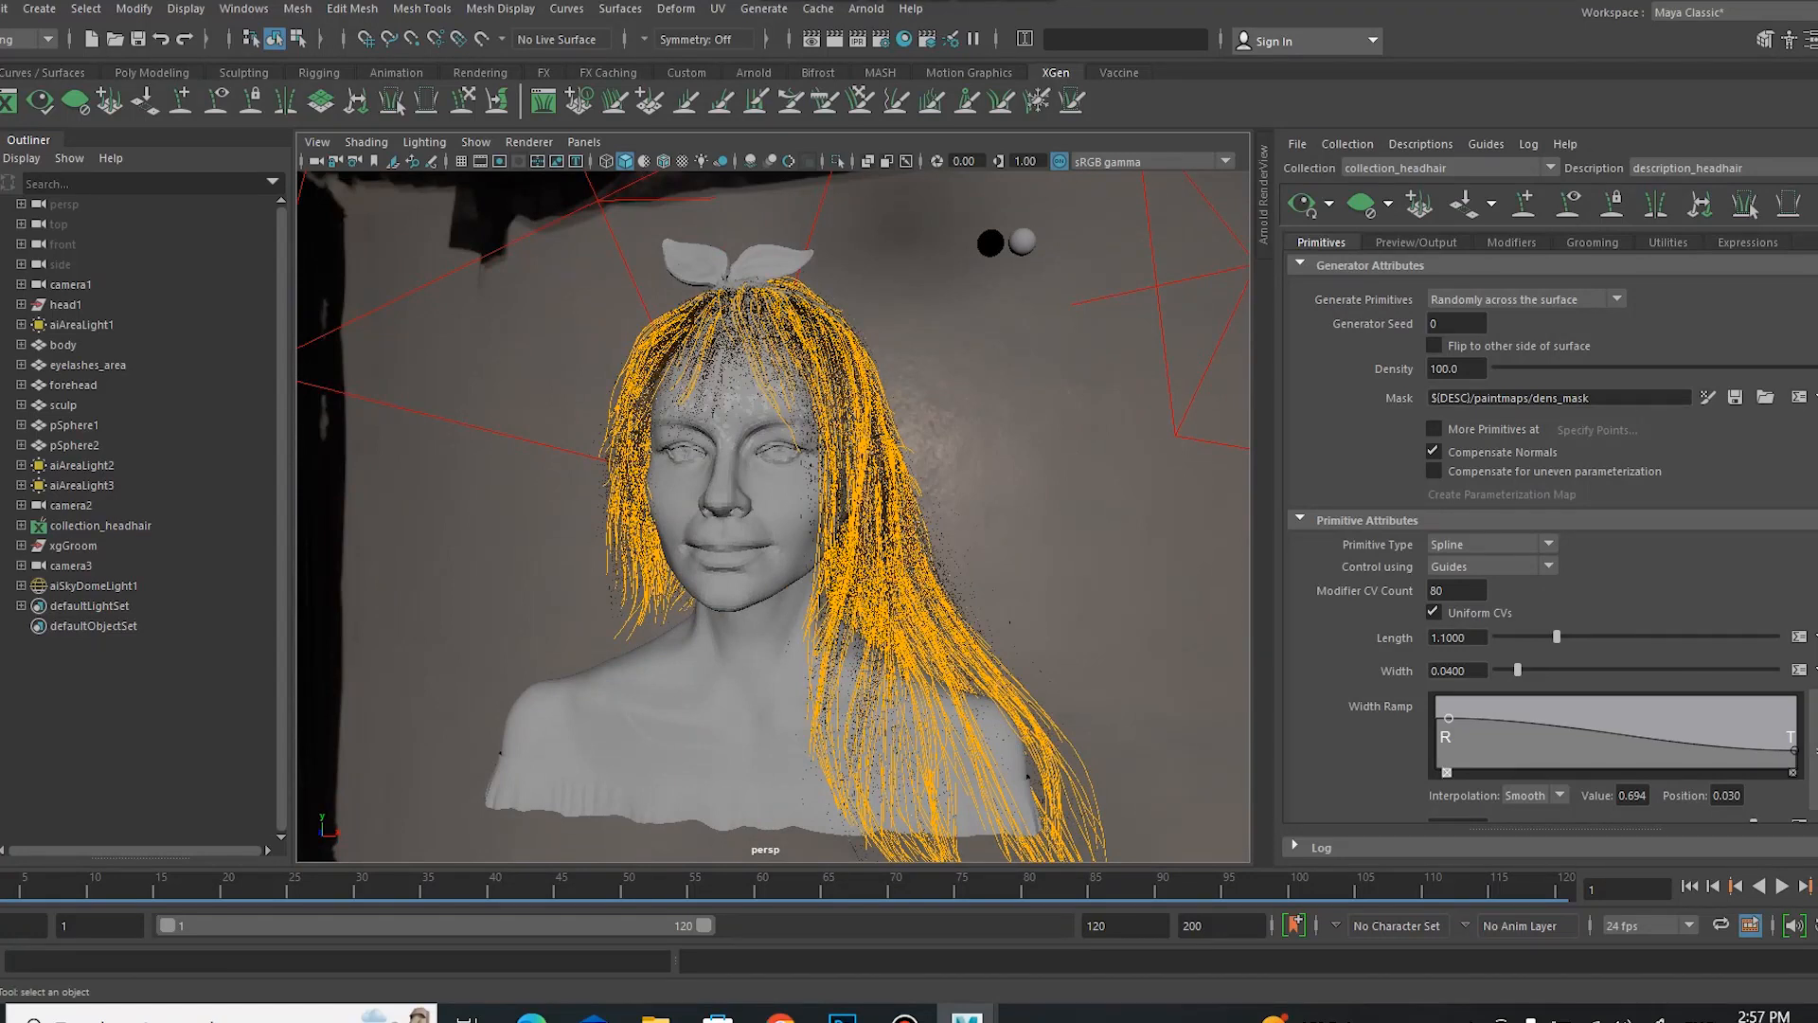
{"action": "left_click_drag", "start_coordinate": [1087, 650], "coordinate": [1011, 603], "text": "alt"}
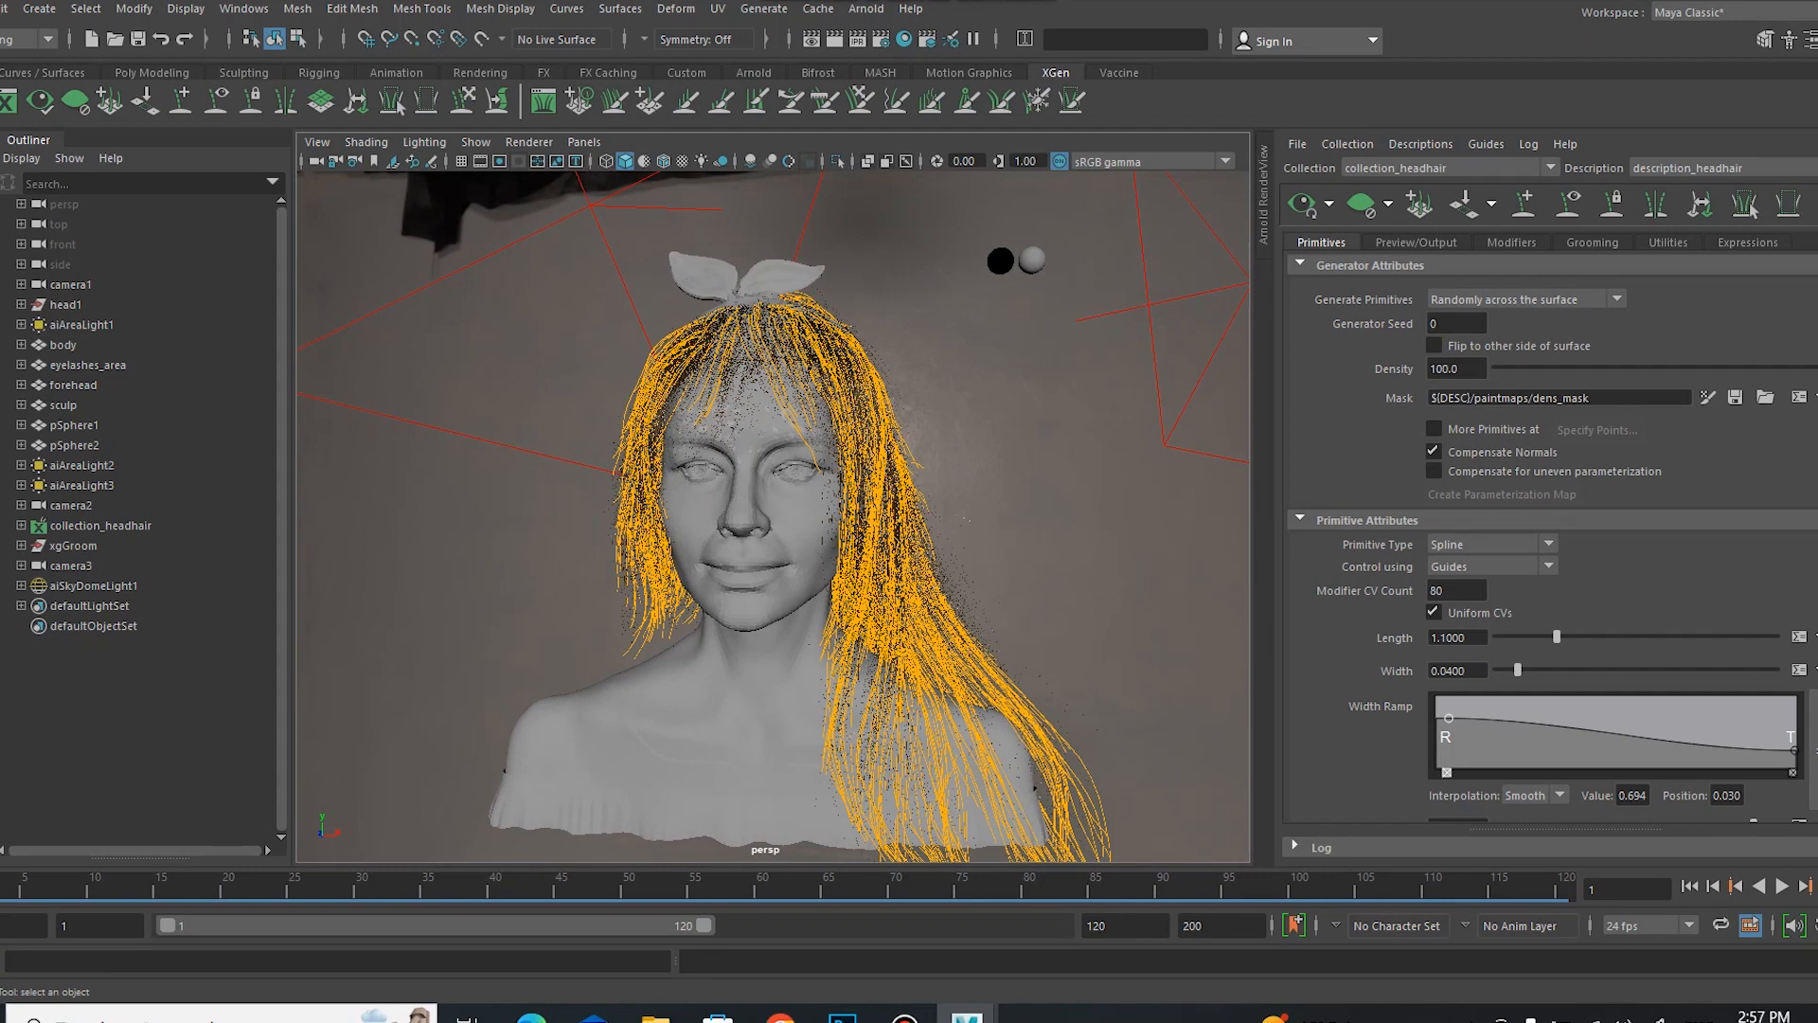
{"action": "left_click_drag", "start_coordinate": [1076, 661], "coordinate": [1068, 644], "text": "alt"}
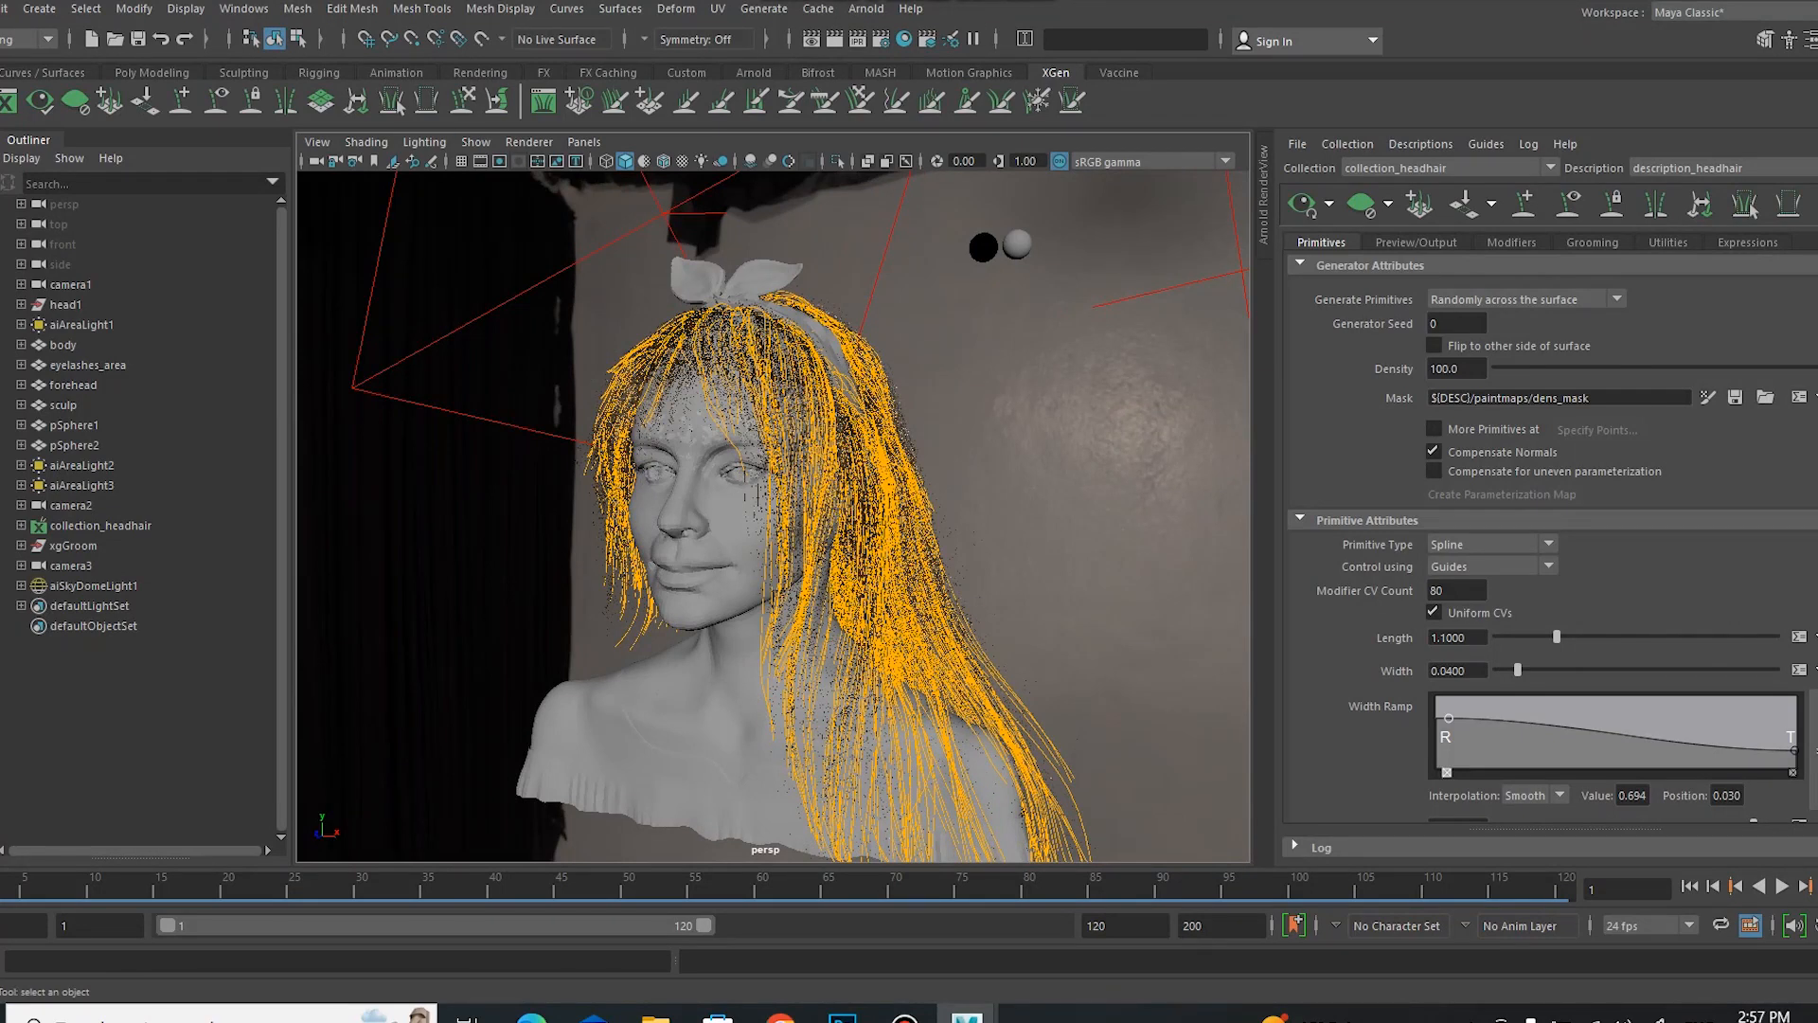
{"action": "left_click", "coordinate": [463, 99]}
{"action": "left_click_drag", "start_coordinate": [1035, 625], "coordinate": [1032, 539], "text": "alt"}
{"action": "mouse_move", "coordinate": [1093, 611]}
{"action": "left_mouse_down", "text": "alt"}
{"action": "mouse_move", "coordinate": [1108, 606]}
{"action": "mouse_move", "coordinate": [1086, 611]}
{"action": "left_mouse_up", "text": "alt"}
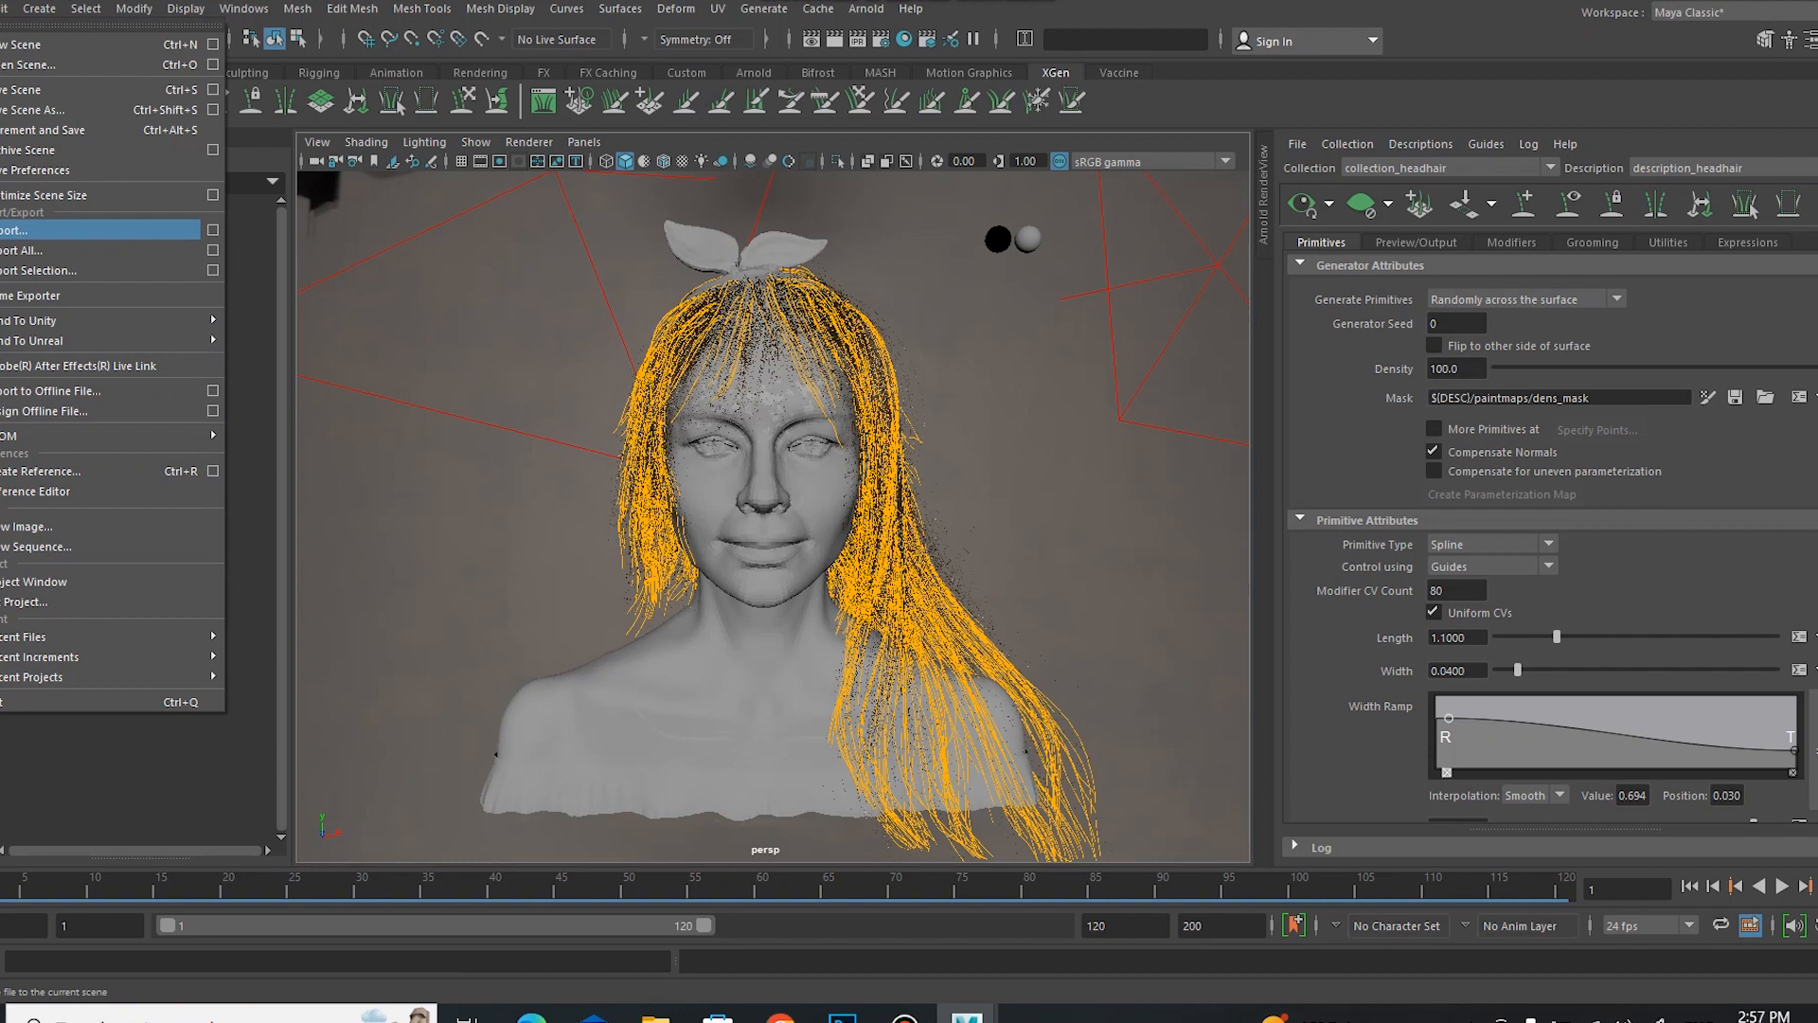
Step: Browse for files to import in the 3d objects folder of creating a female head, locating the exported curve files, and close without importing
{"action": "left_click", "coordinate": [50, 228]}
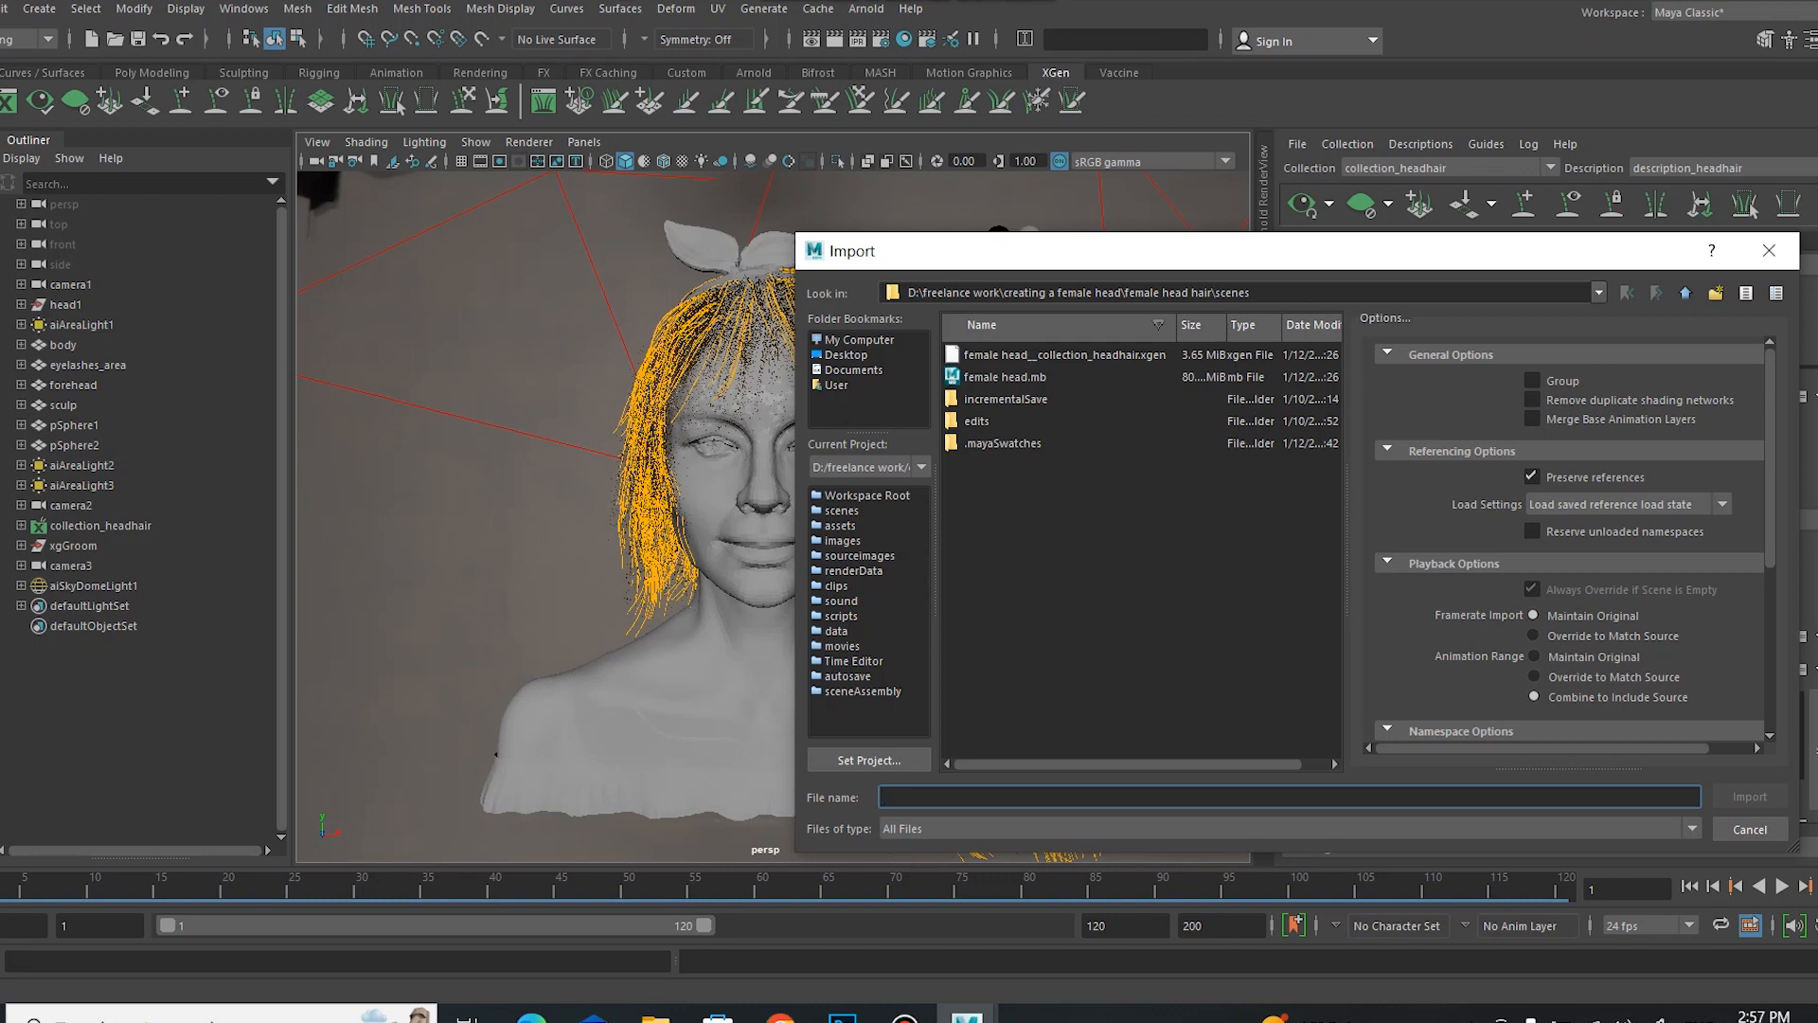
{"action": "left_click", "coordinate": [877, 339]}
{"action": "double_click", "coordinate": [1000, 377]}
{"action": "left_click", "coordinate": [1001, 376]}
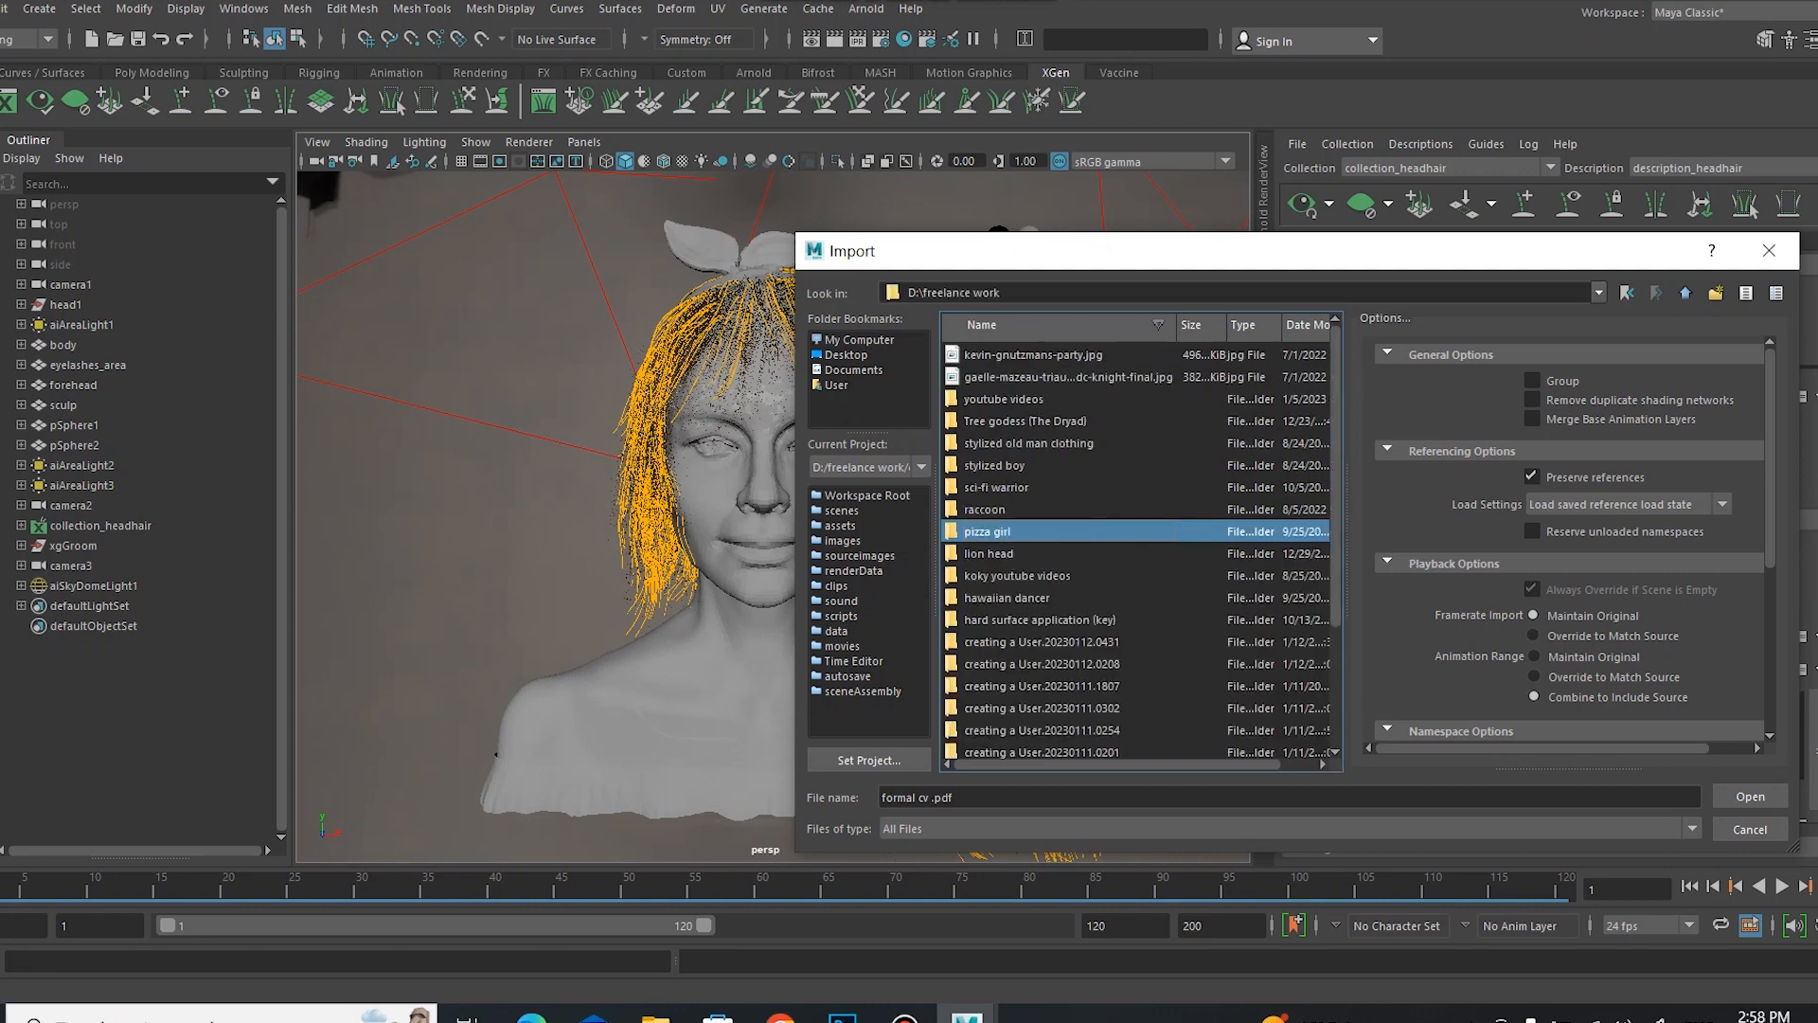
{"action": "scroll", "coordinate": [1136, 550], "scroll_direction": "down", "scroll_amount": 2}
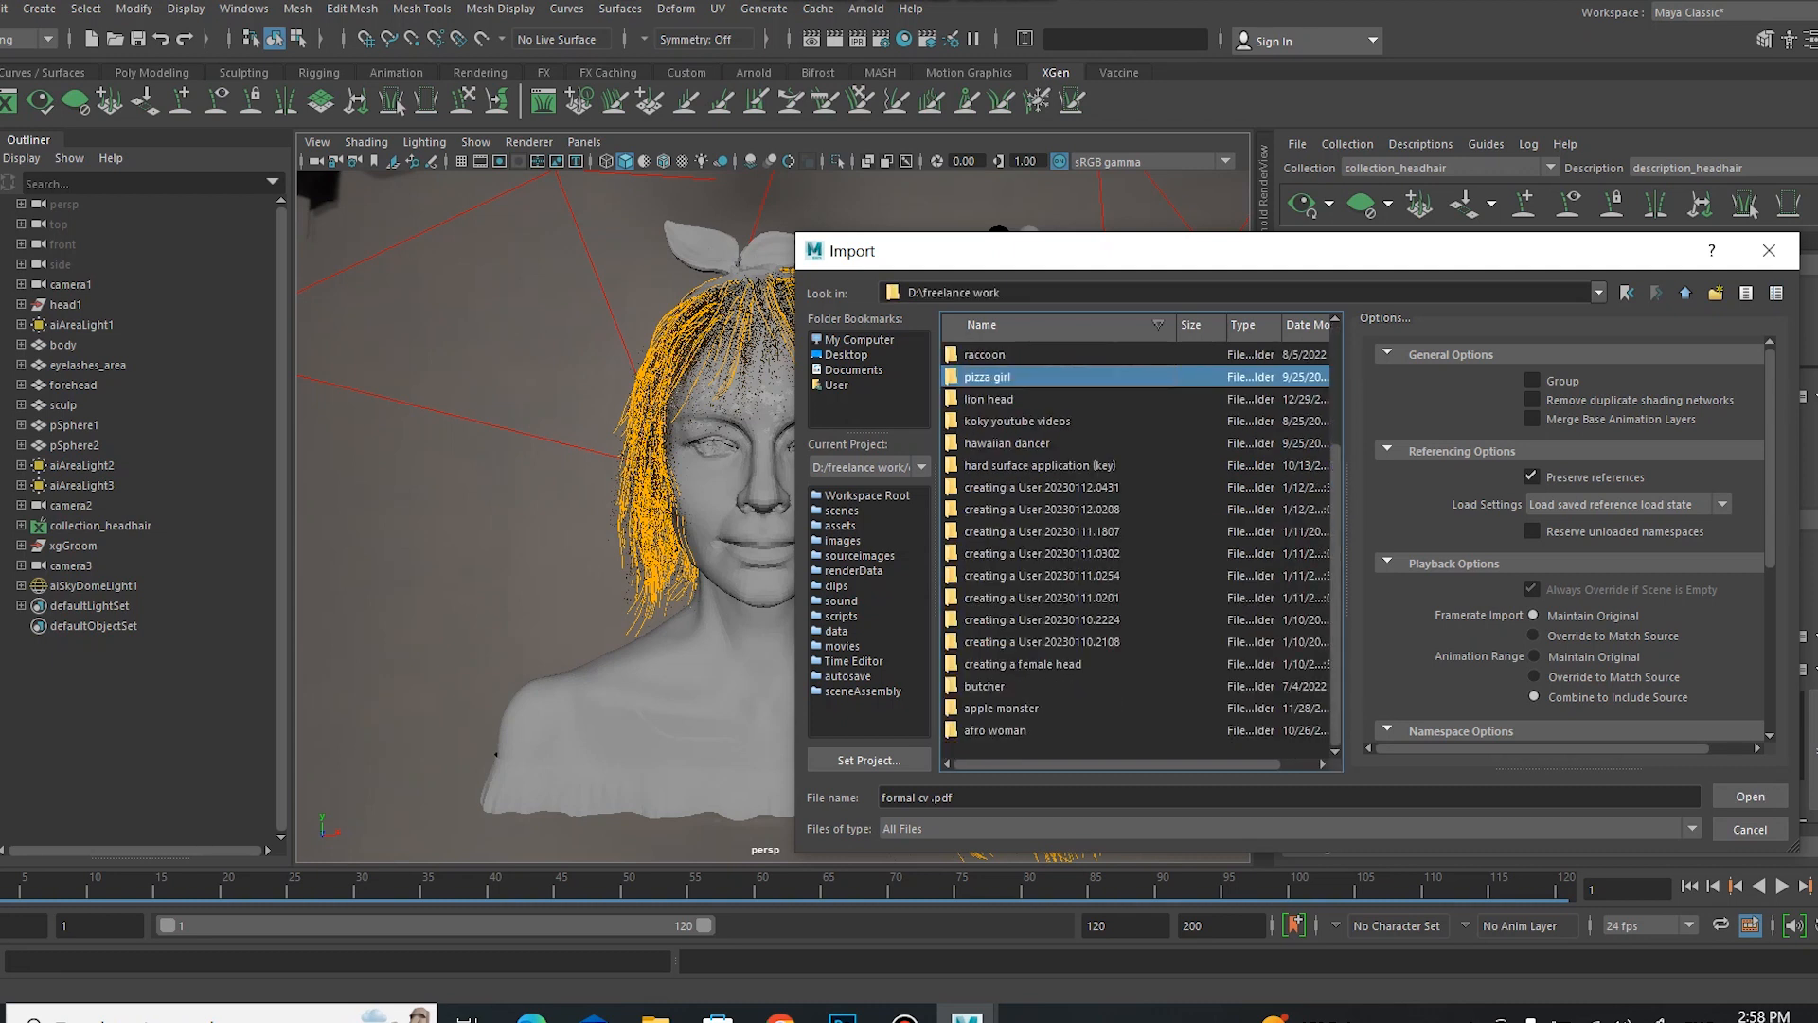
{"action": "double_click", "coordinate": [1011, 662]}
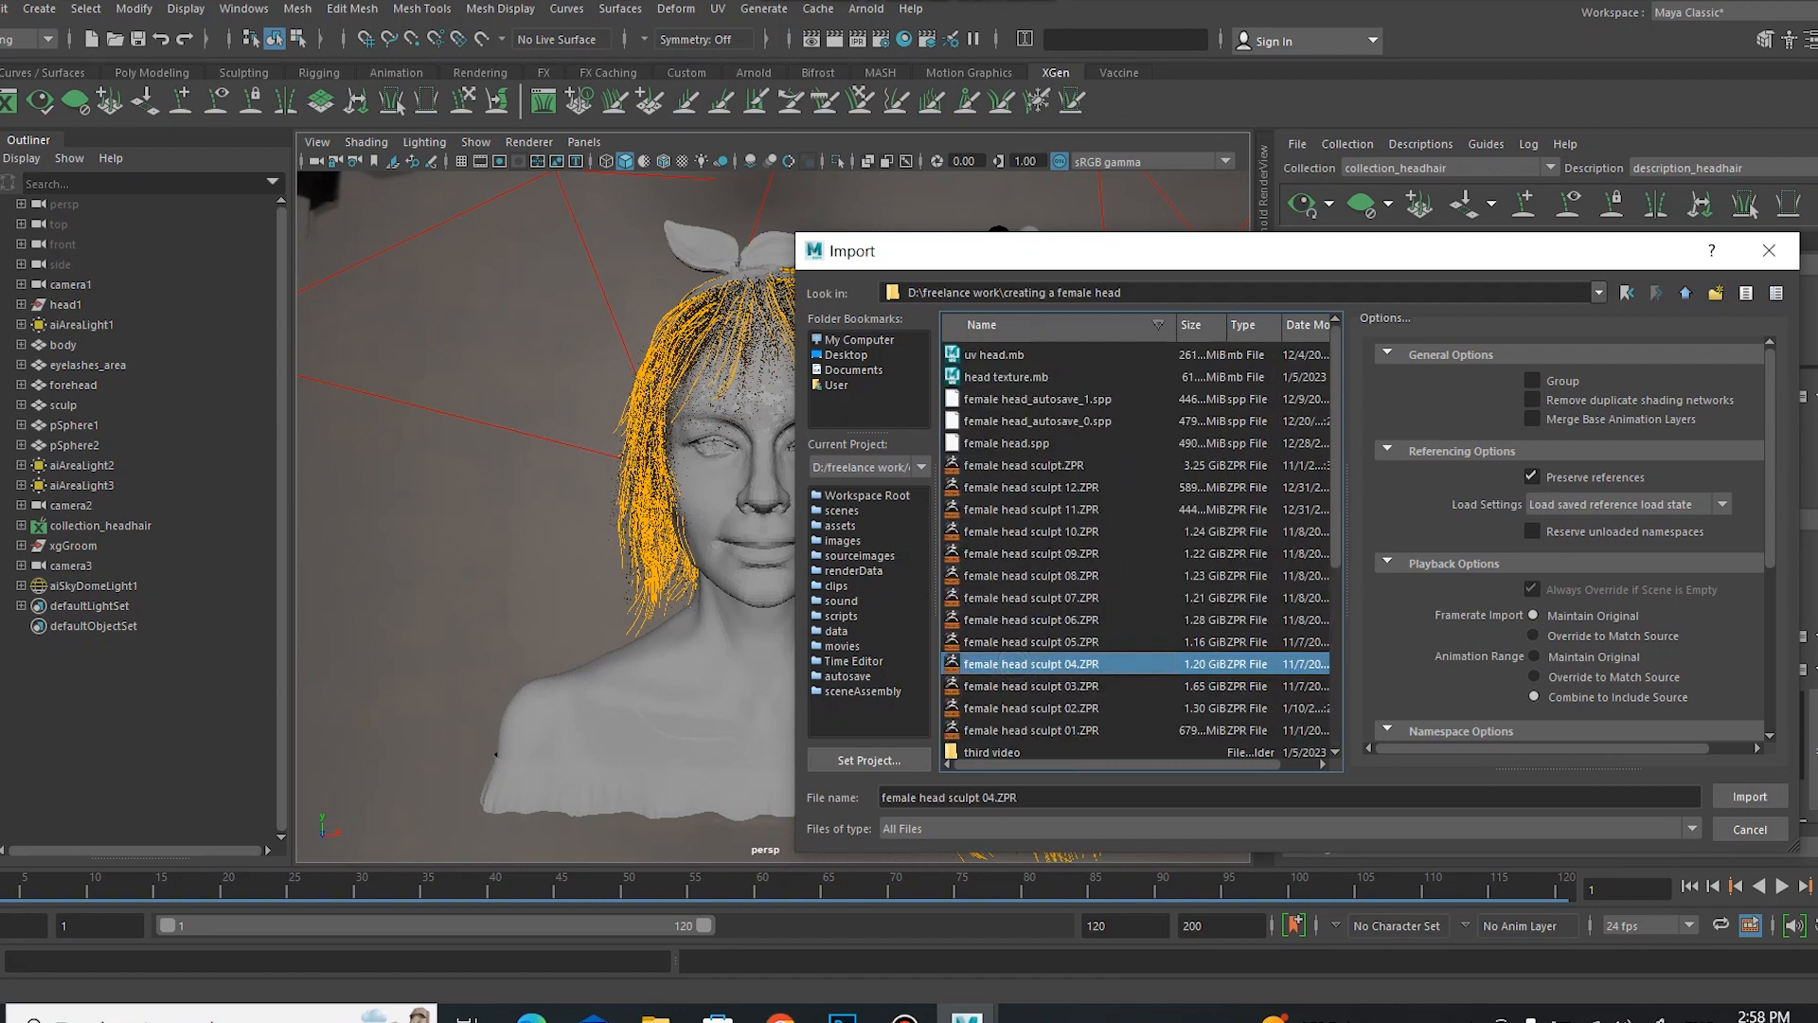
{"action": "scroll", "coordinate": [1137, 549], "scroll_direction": "down", "scroll_amount": 4}
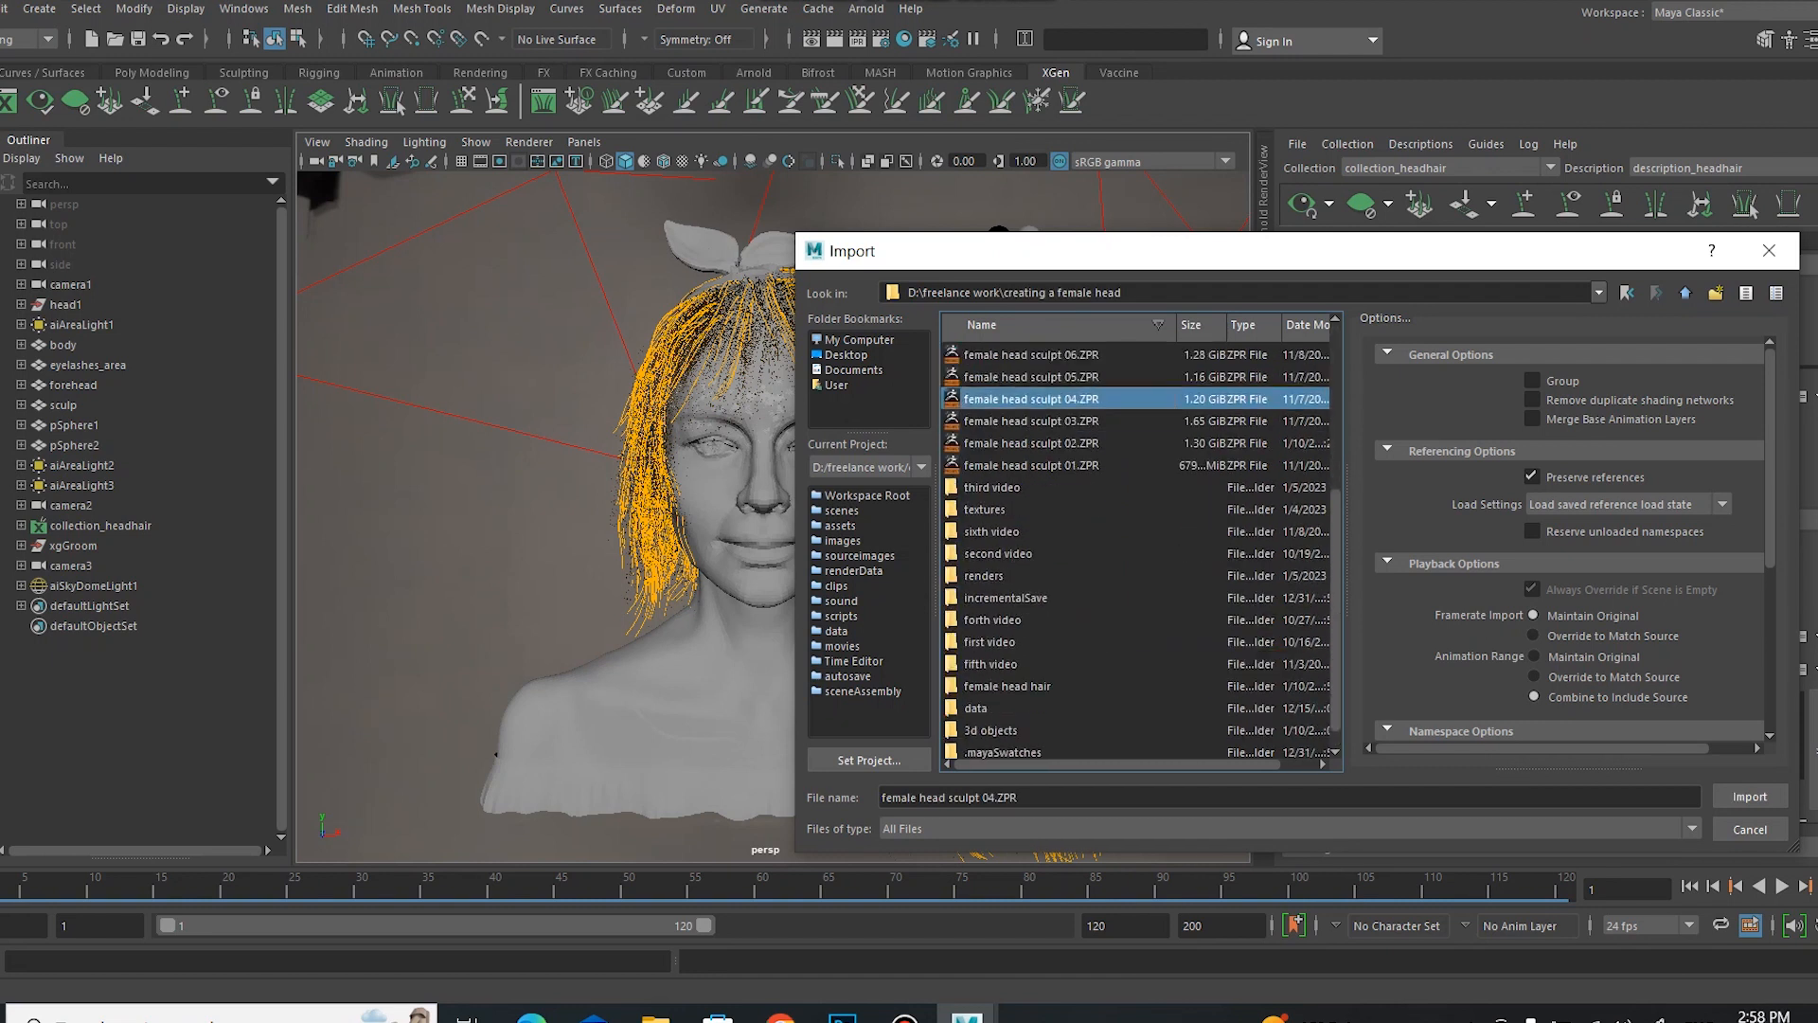
{"action": "double_click", "coordinate": [993, 730]}
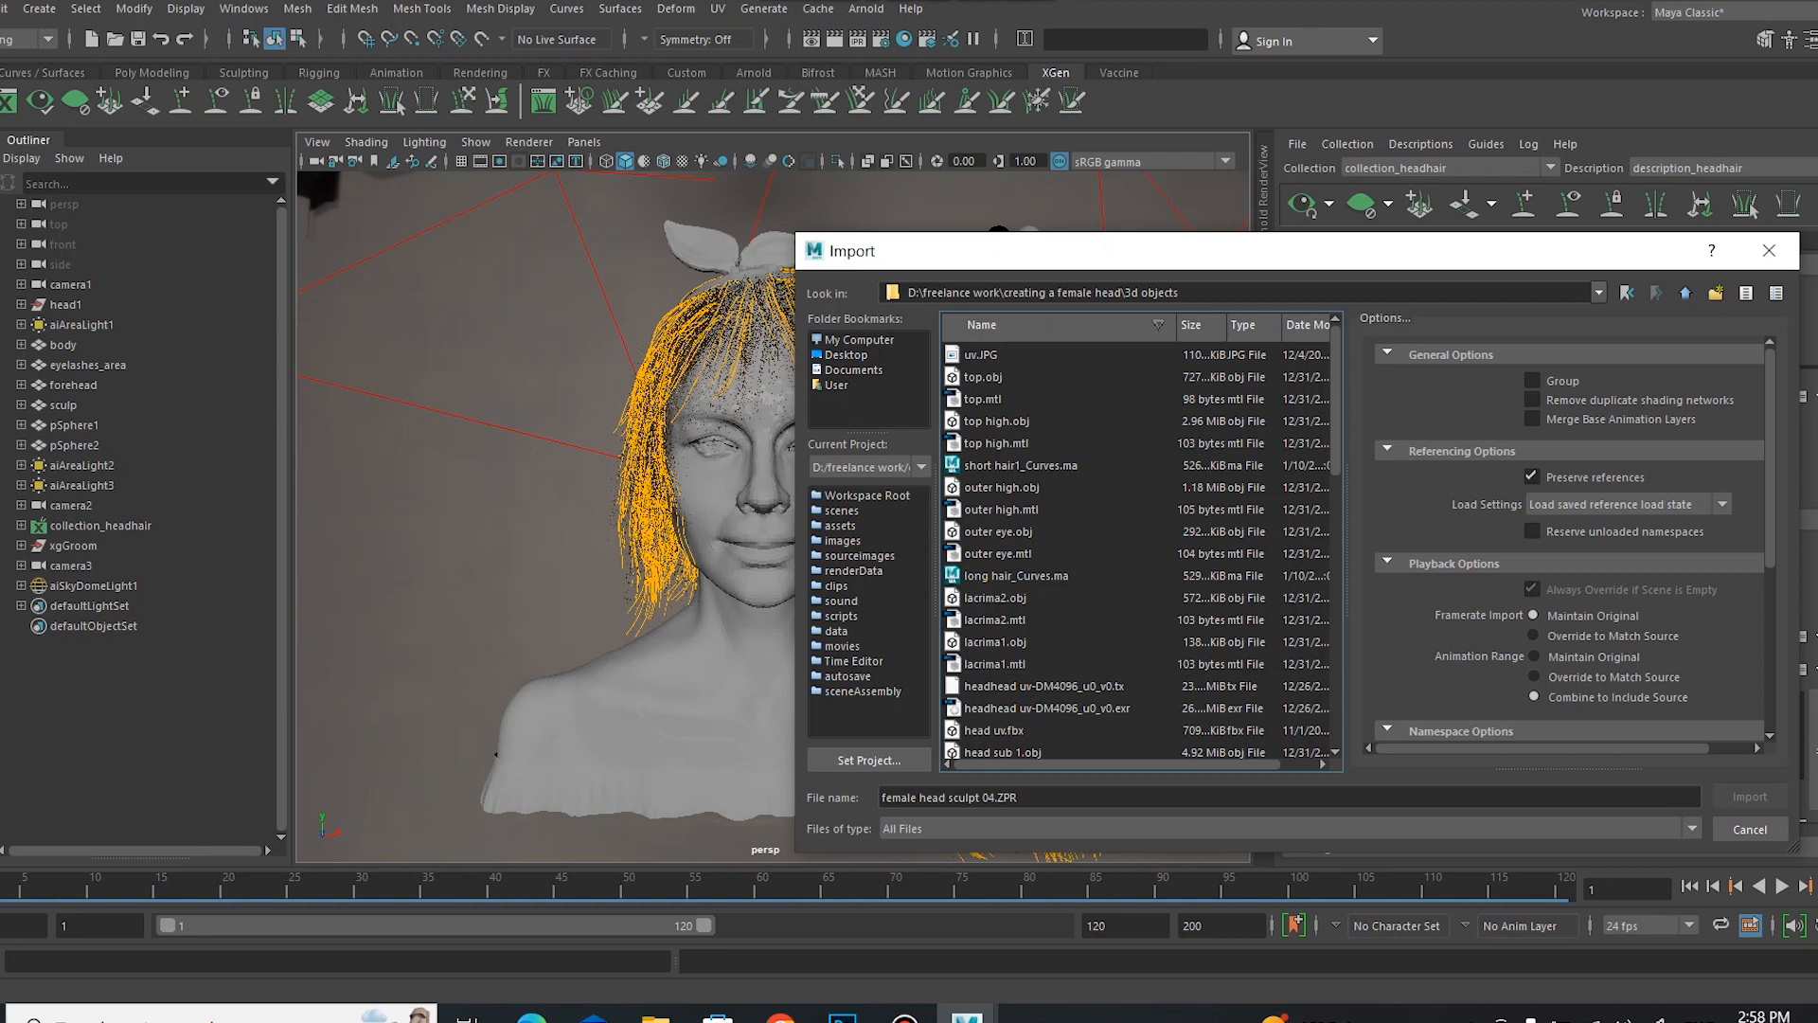
{"action": "left_click", "coordinate": [1769, 250]}
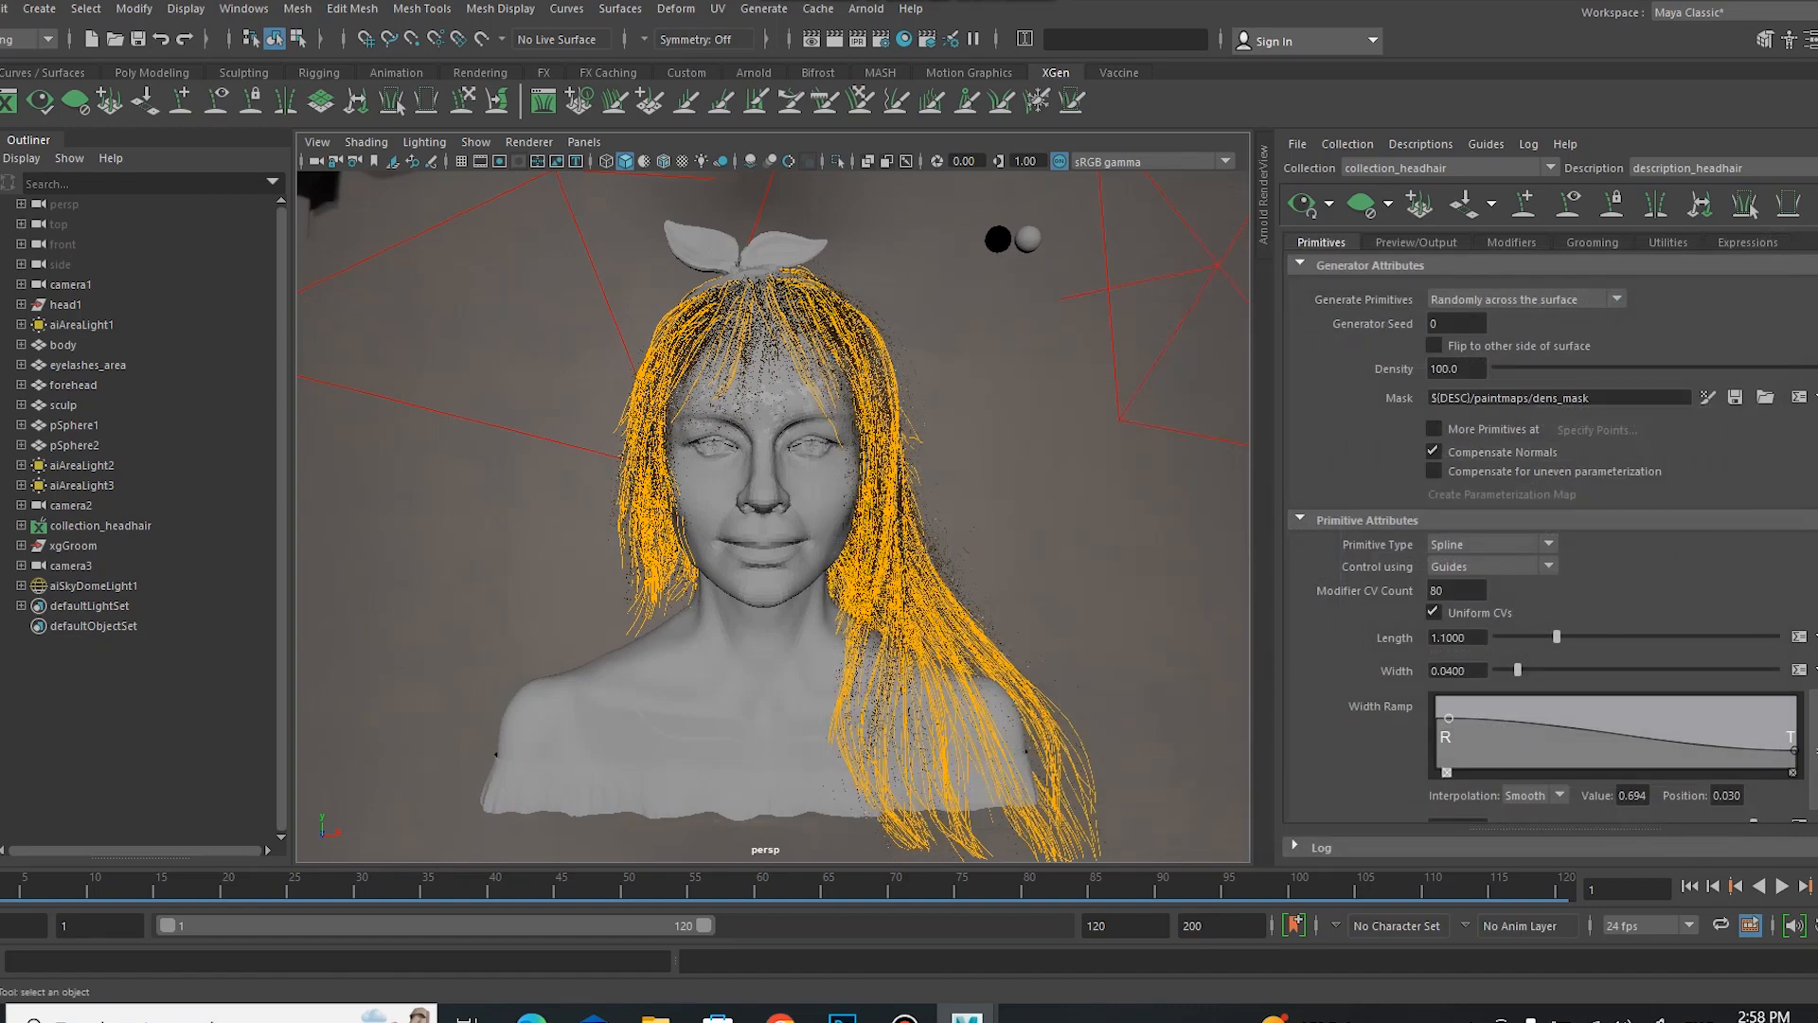
Step: Expand collection_headhair down to description_headhair to review its guides in the Outliner, and collapse the collection again
{"action": "left_click", "coordinate": [21, 525]}
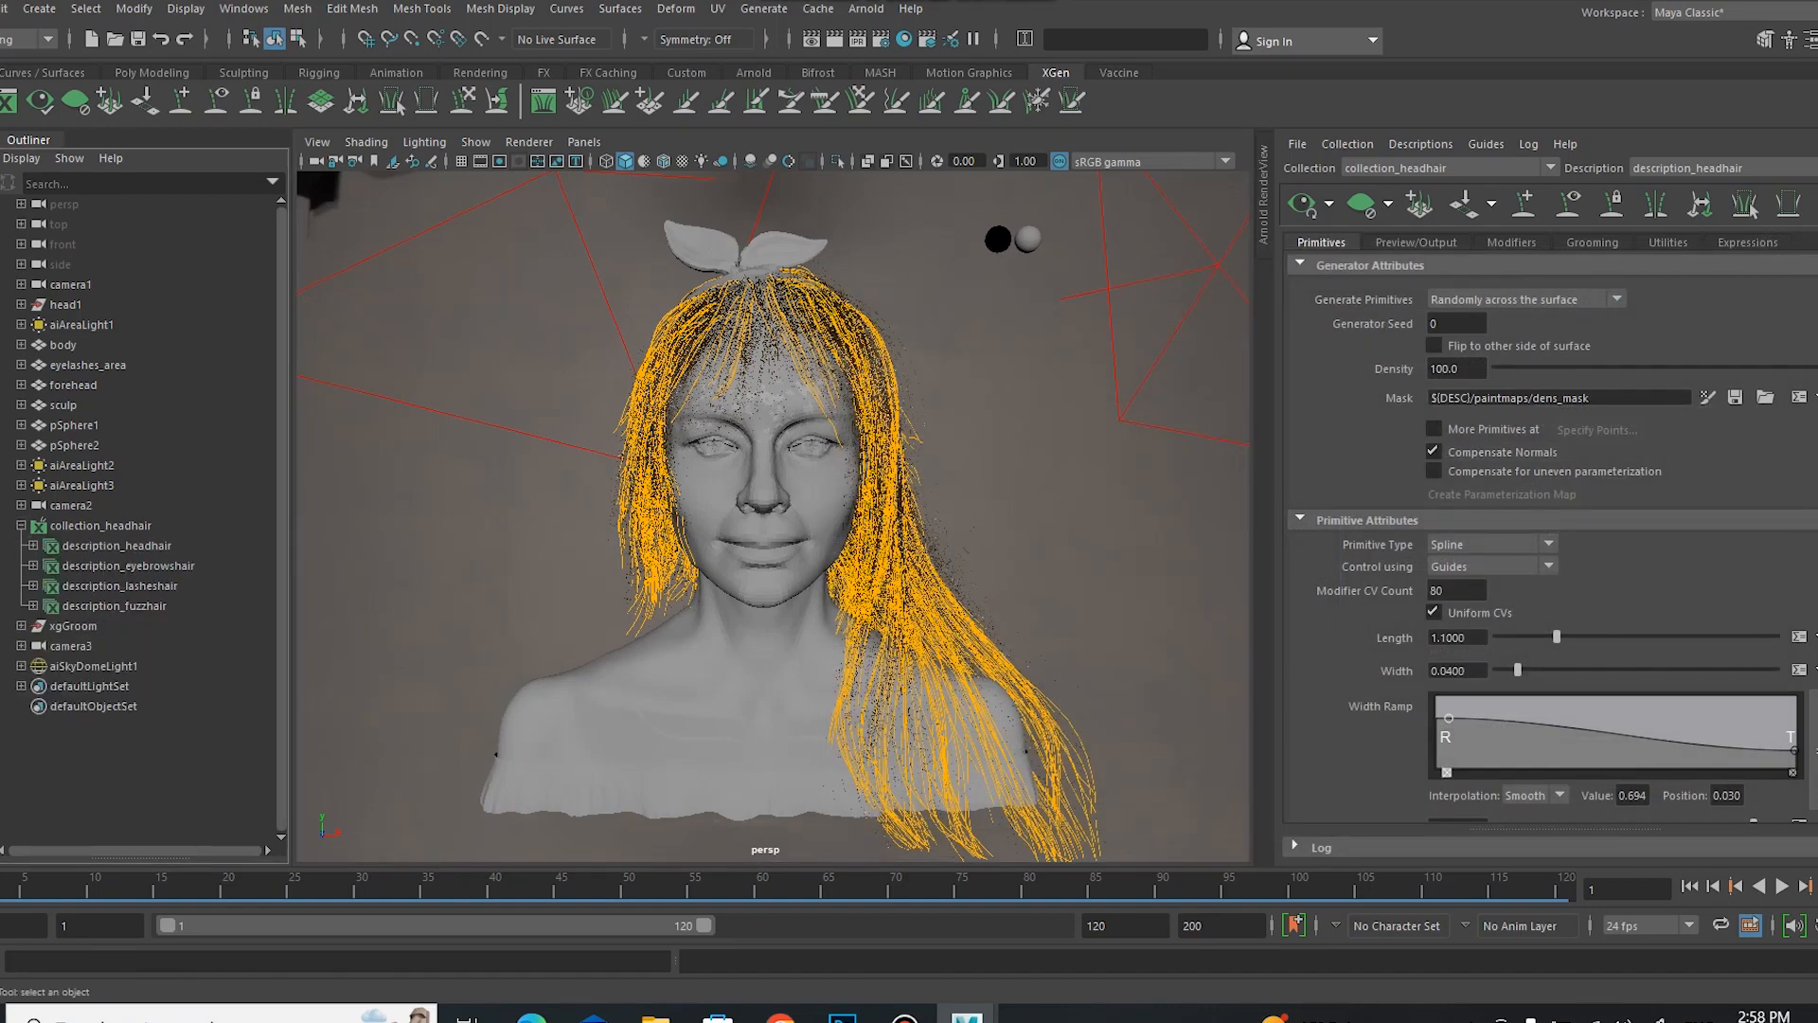
{"action": "left_click", "coordinate": [33, 546]}
{"action": "left_click", "coordinate": [44, 585]}
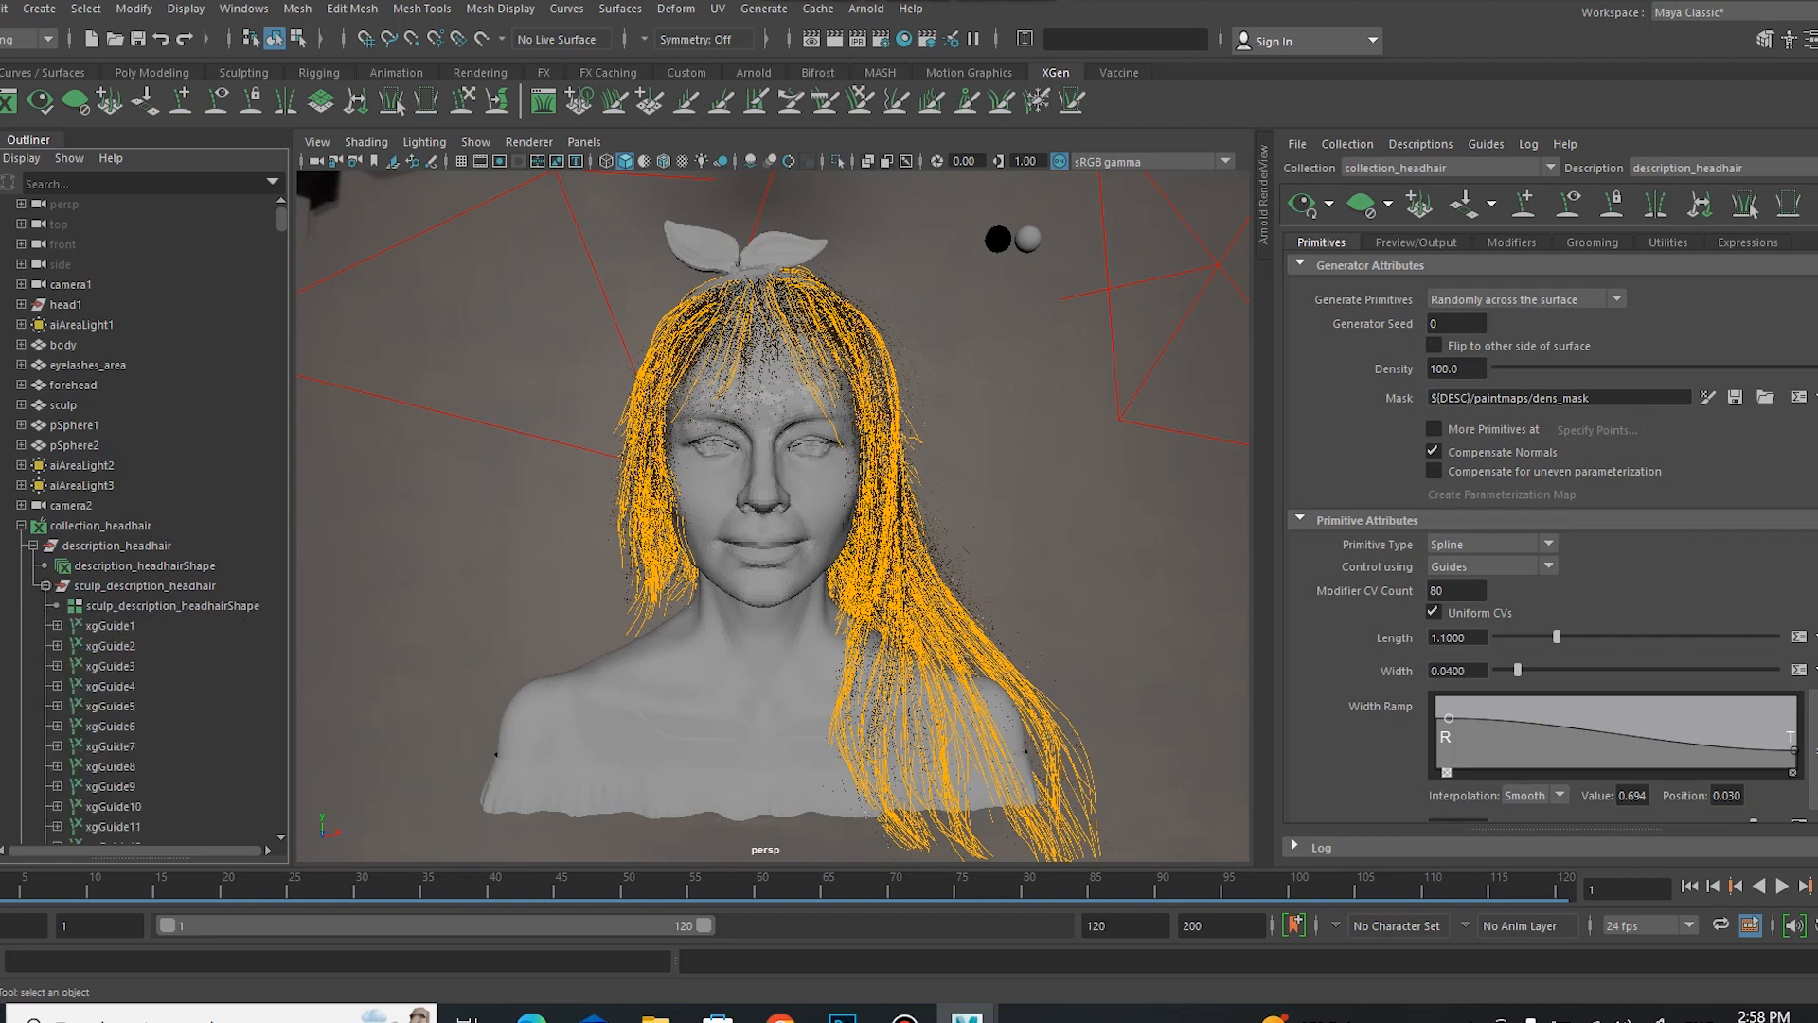
{"action": "mouse_move", "coordinate": [281, 219]}
{"action": "left_mouse_down"}
{"action": "mouse_move", "coordinate": [281, 754]}
{"action": "mouse_move", "coordinate": [281, 218]}
{"action": "left_mouse_up"}
{"action": "left_click", "coordinate": [21, 524]}
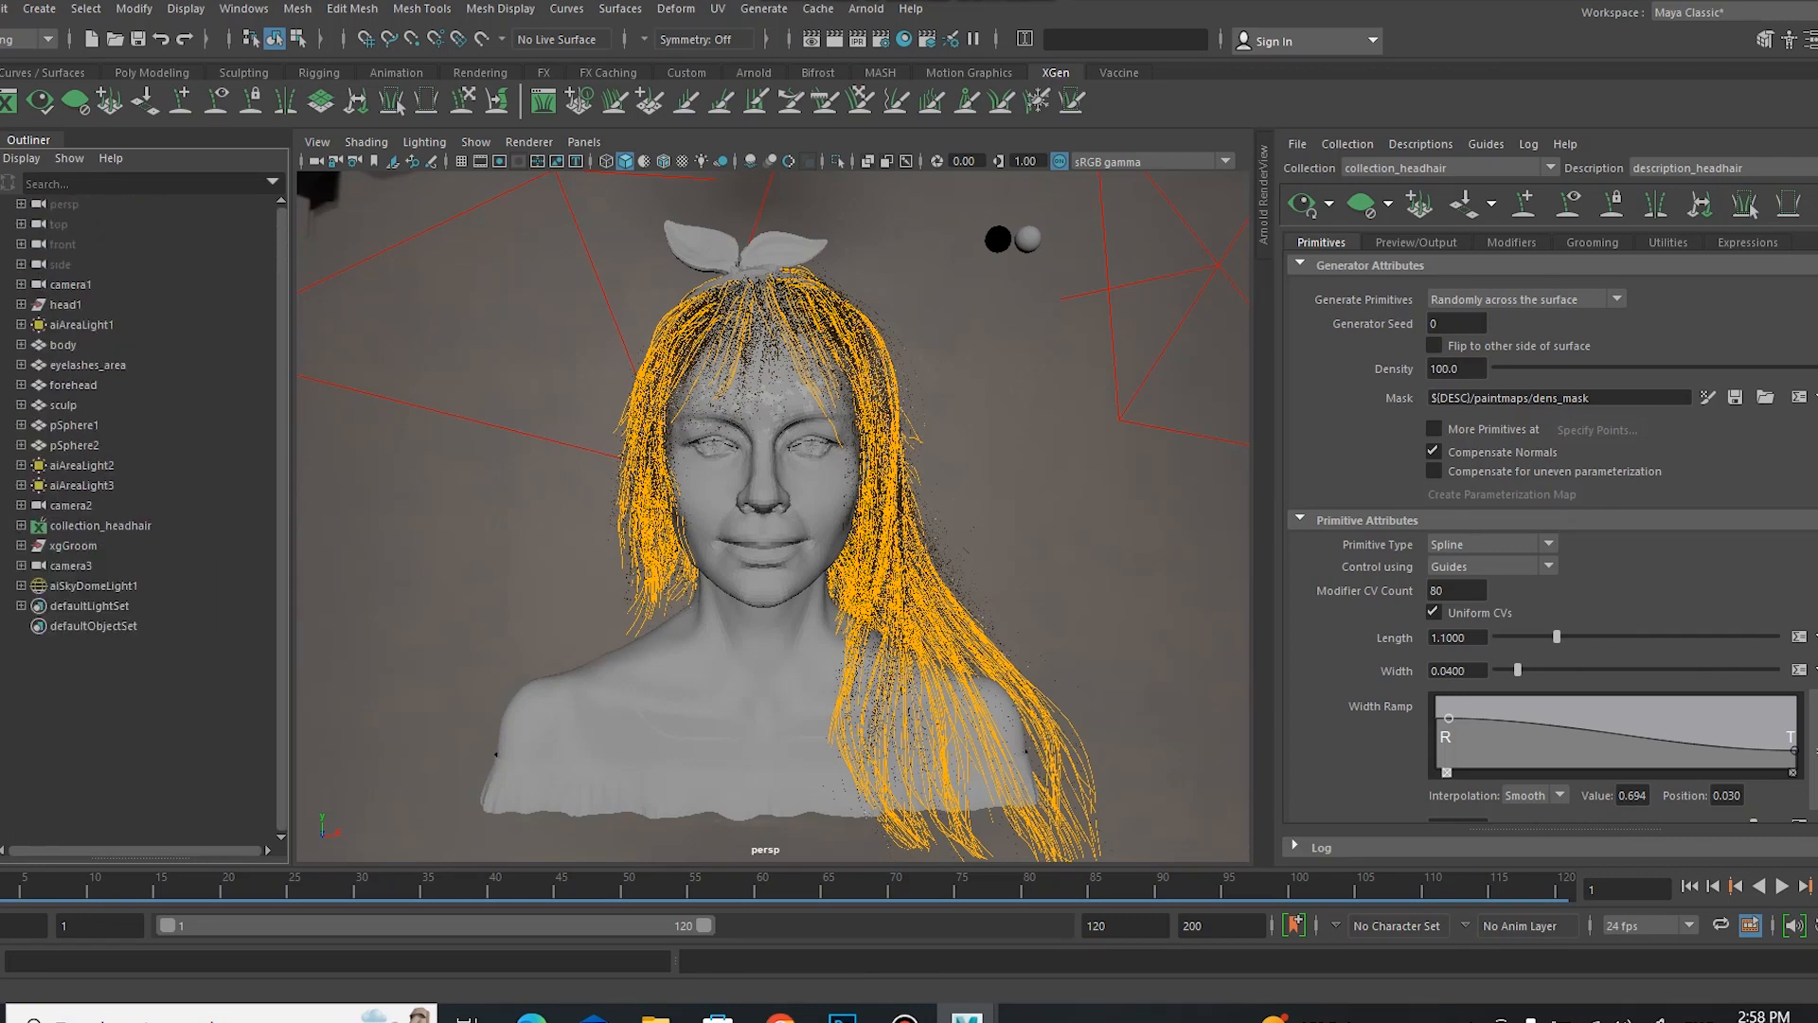
Step: Select the body mesh, and isolate the eyelashes_area mesh to examine it up close
{"action": "left_click_drag", "start_coordinate": [992, 545], "coordinate": [1003, 611], "text": "alt"}
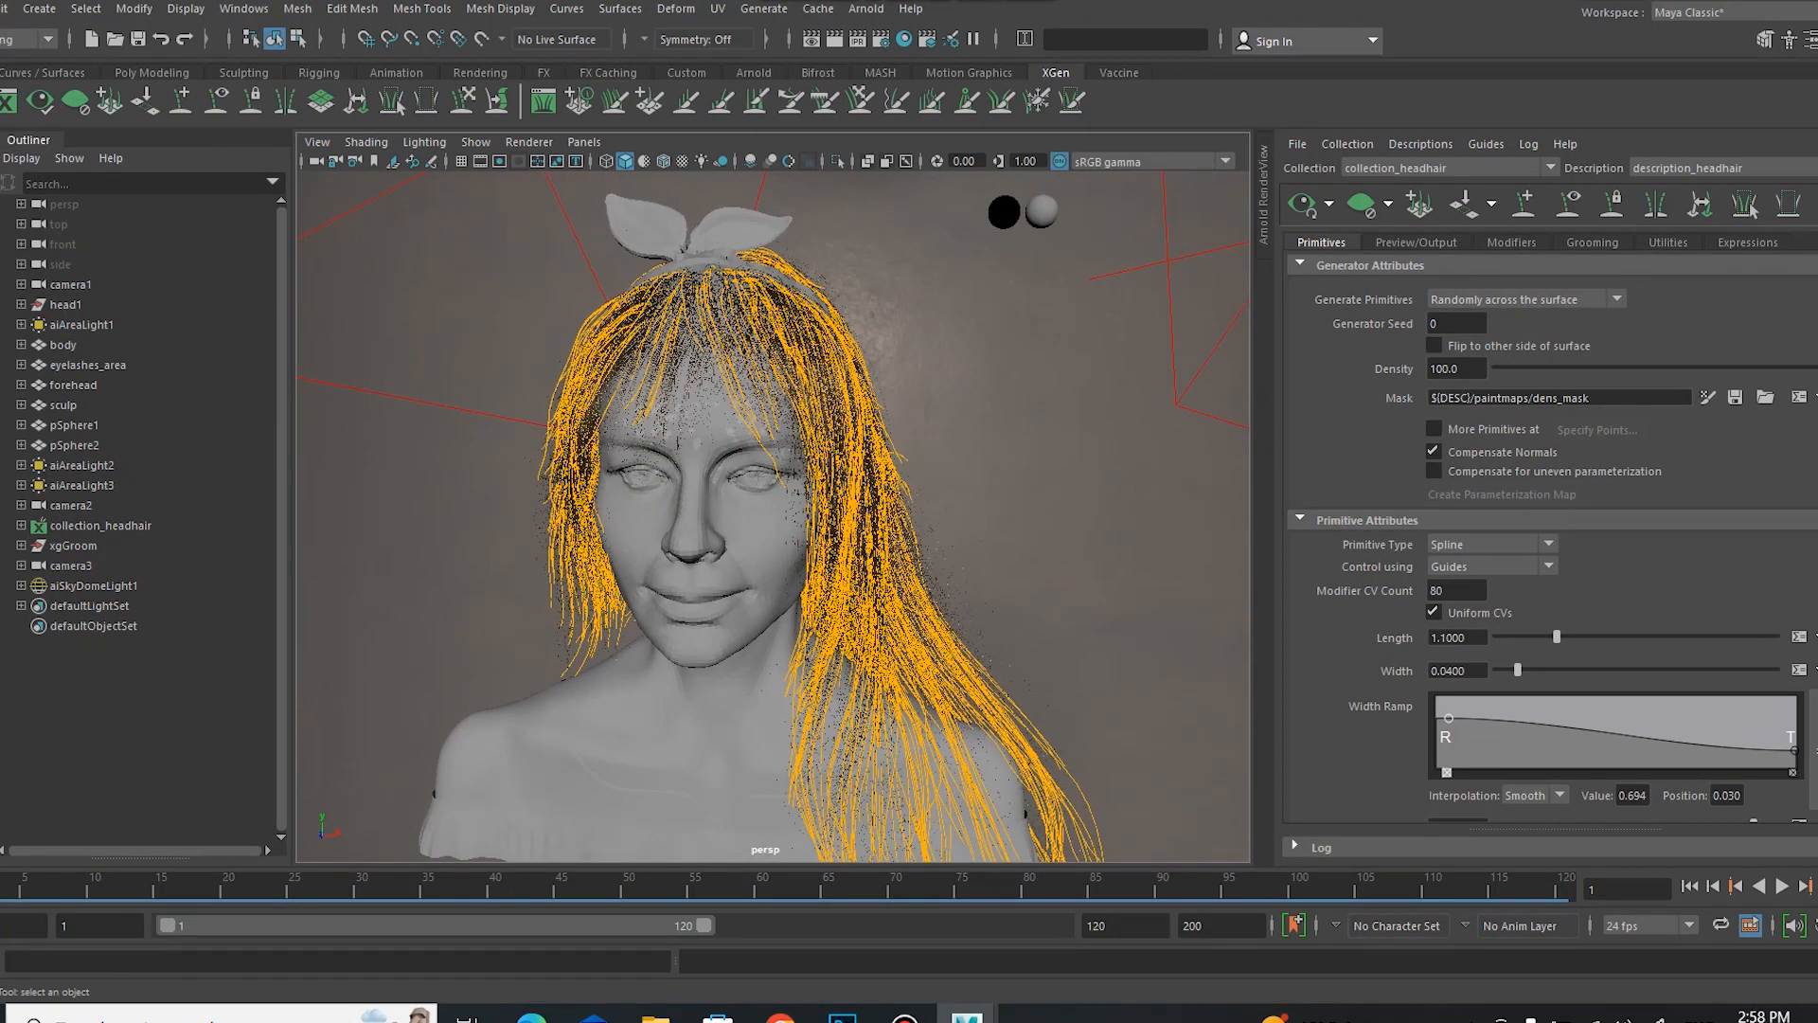
{"action": "left_click", "coordinate": [63, 345]}
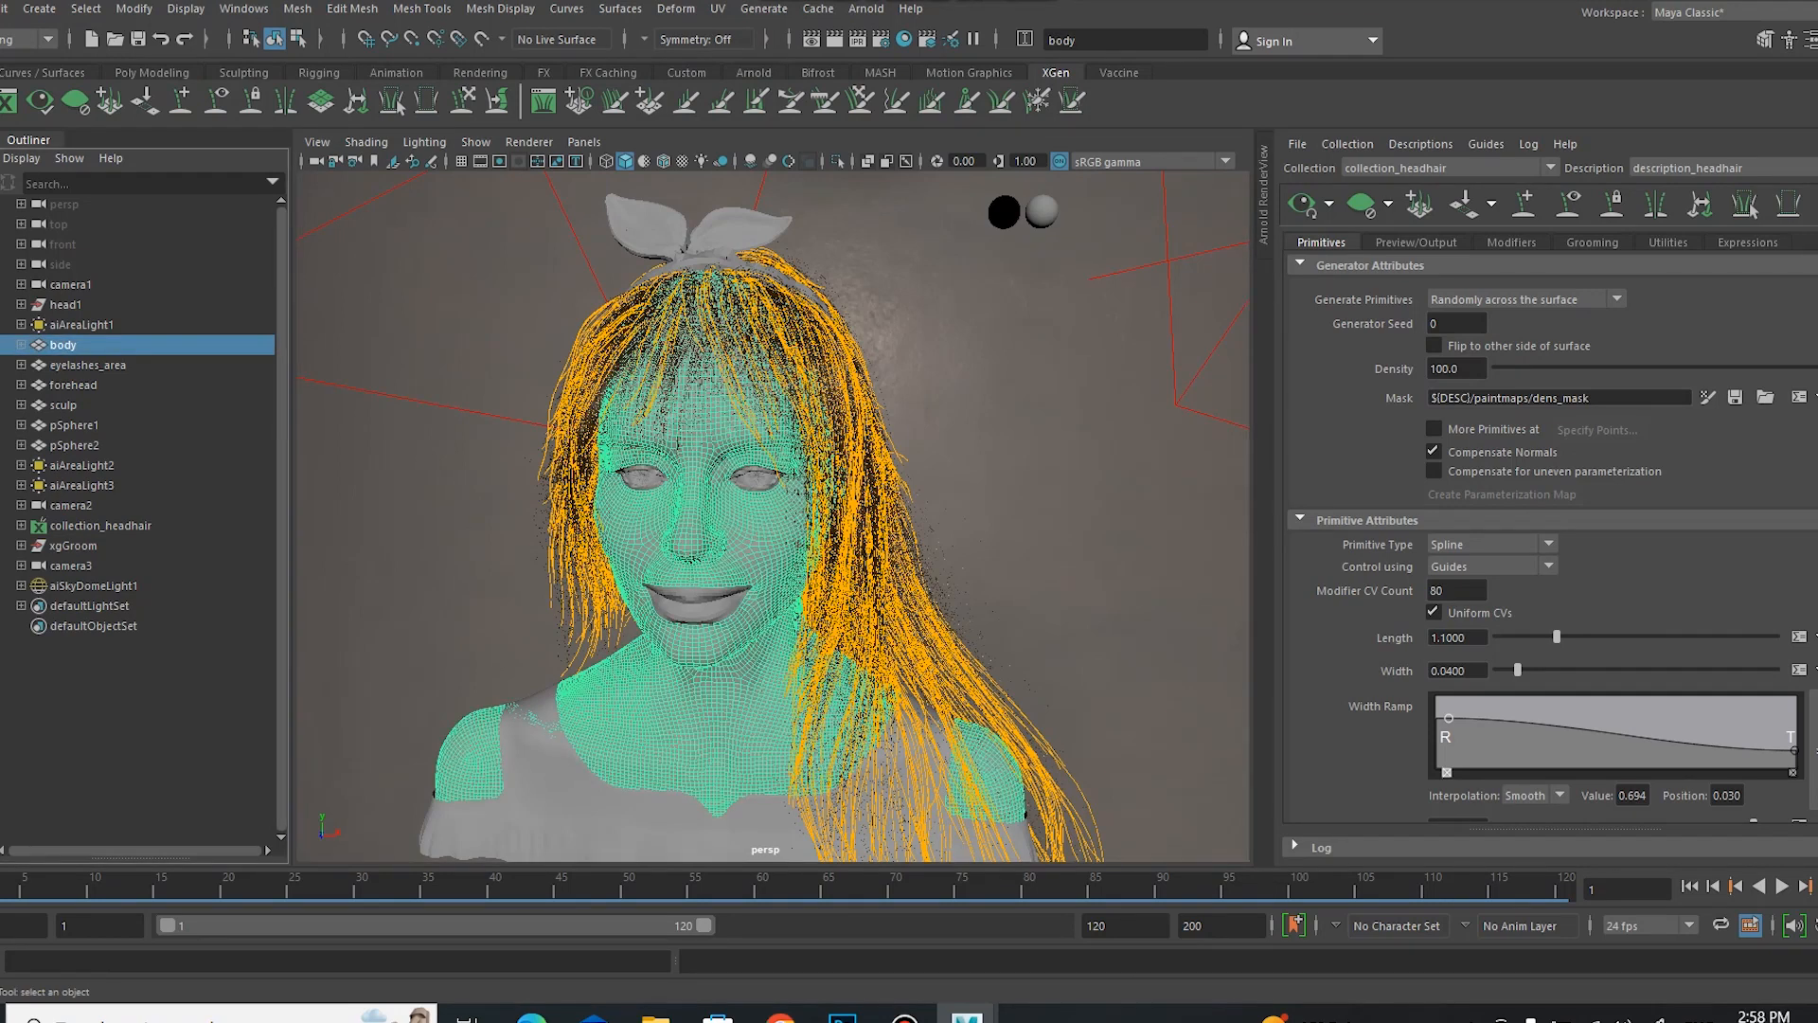
{"action": "left_click", "coordinate": [58, 364]}
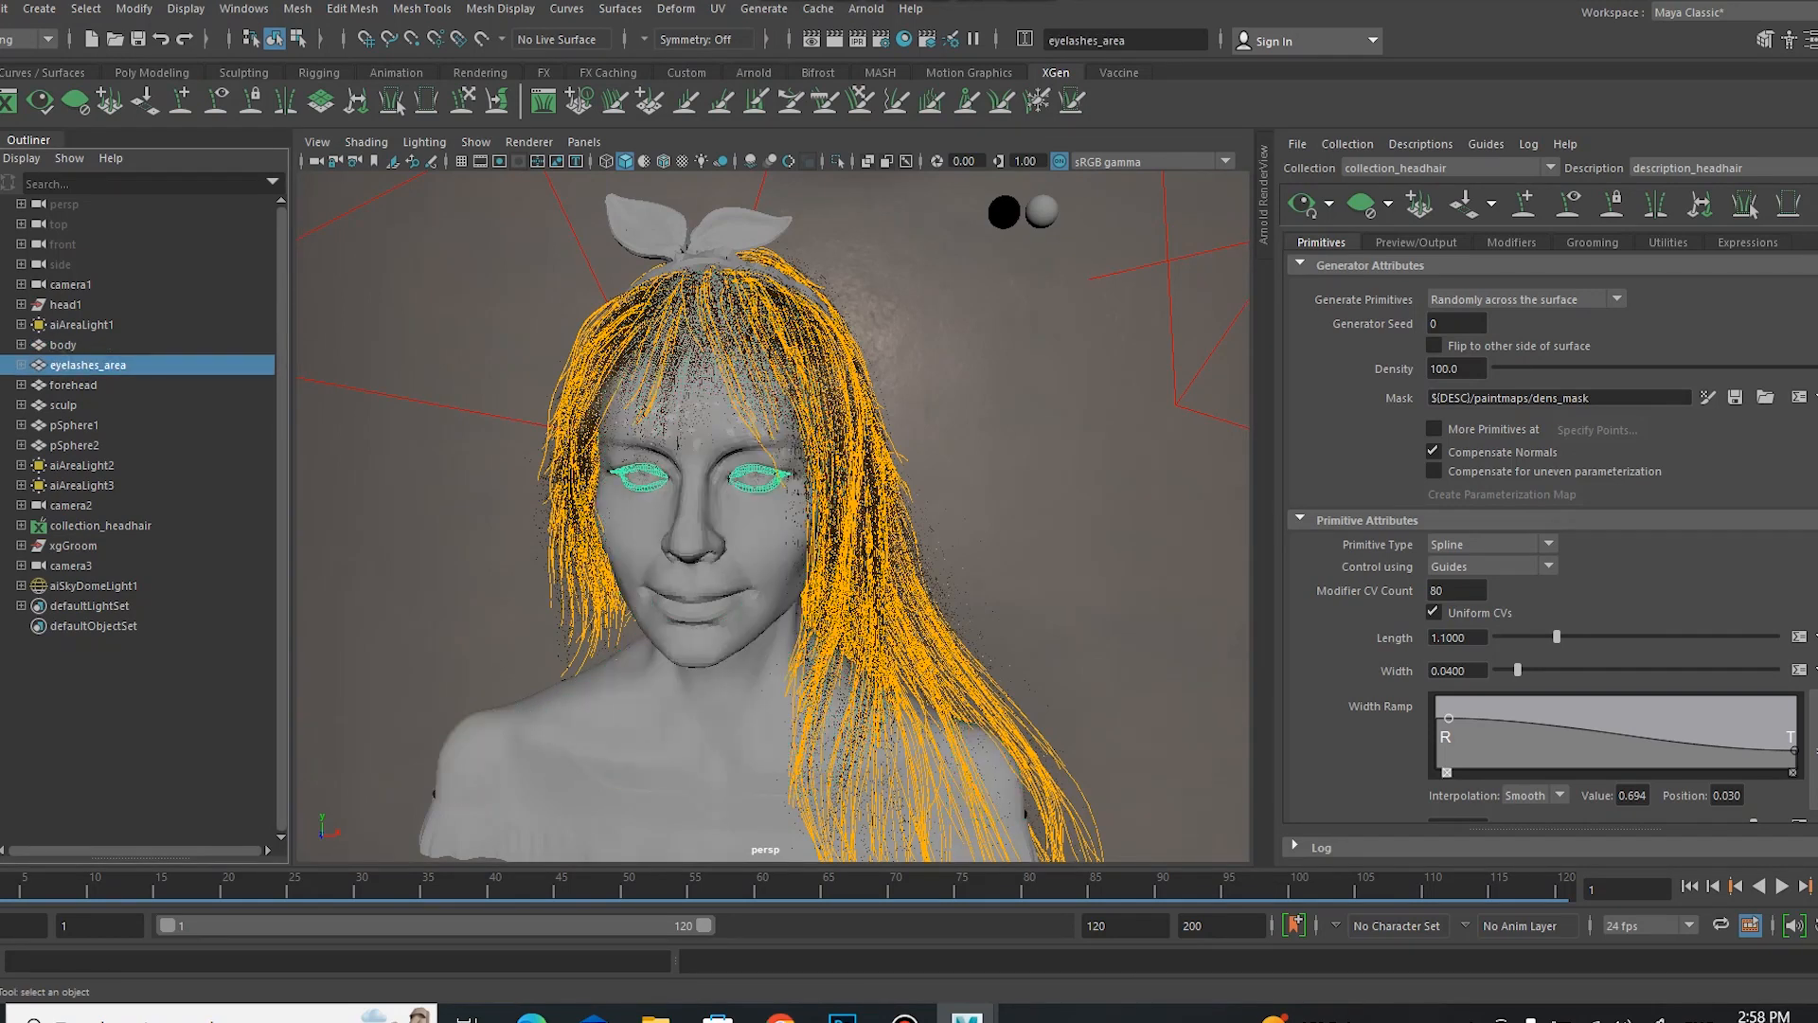
{"action": "key", "text": "ctrl+1"}
{"action": "left_click_drag", "start_coordinate": [880, 584], "coordinate": [910, 587], "text": "alt"}
{"action": "right_click_drag", "start_coordinate": [910, 586], "coordinate": [933, 674], "text": "alt"}
{"action": "mouse_move", "coordinate": [933, 675]}
{"action": "middle_mouse_down", "text": "alt"}
{"action": "mouse_move", "coordinate": [884, 657]}
{"action": "mouse_move", "coordinate": [900, 665]}
{"action": "middle_mouse_up", "text": "alt"}
{"action": "right_click_drag", "start_coordinate": [901, 666], "coordinate": [911, 668], "text": "alt"}
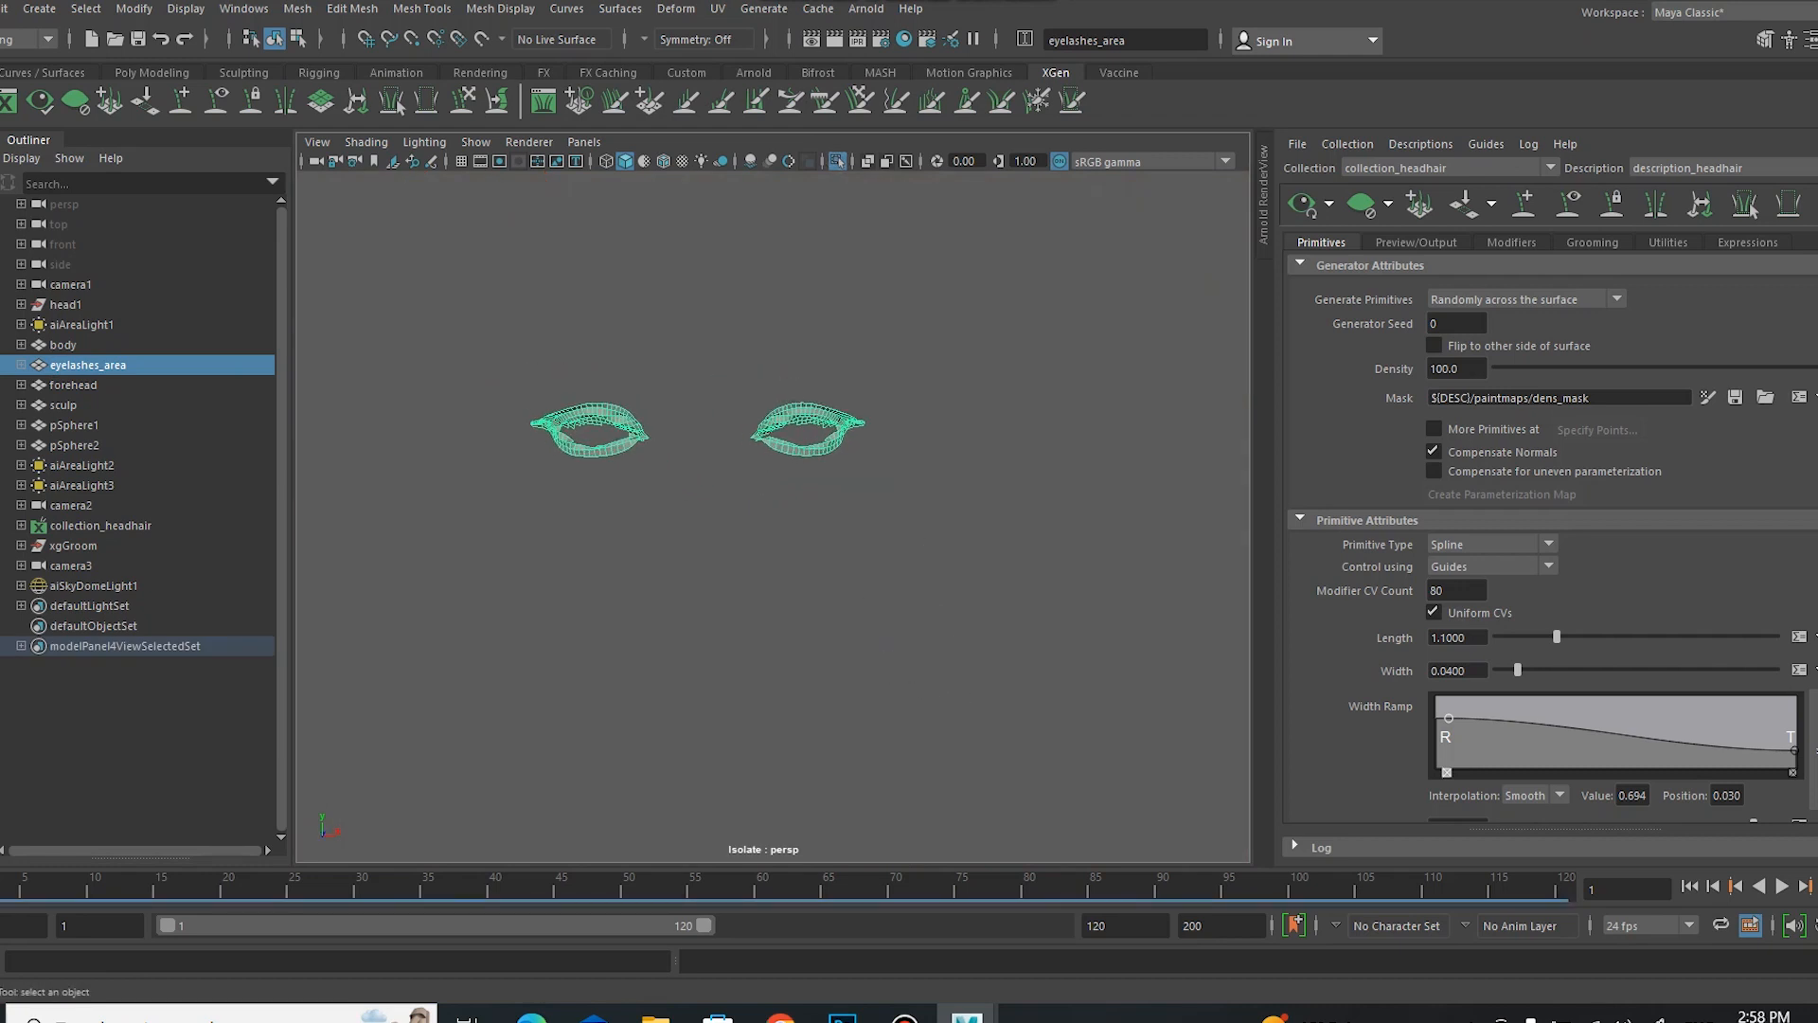
Step: Restore the full scene, isolate the head1 group to examine its meshes without hair, and end the isolation
{"action": "left_click", "coordinate": [68, 305]}
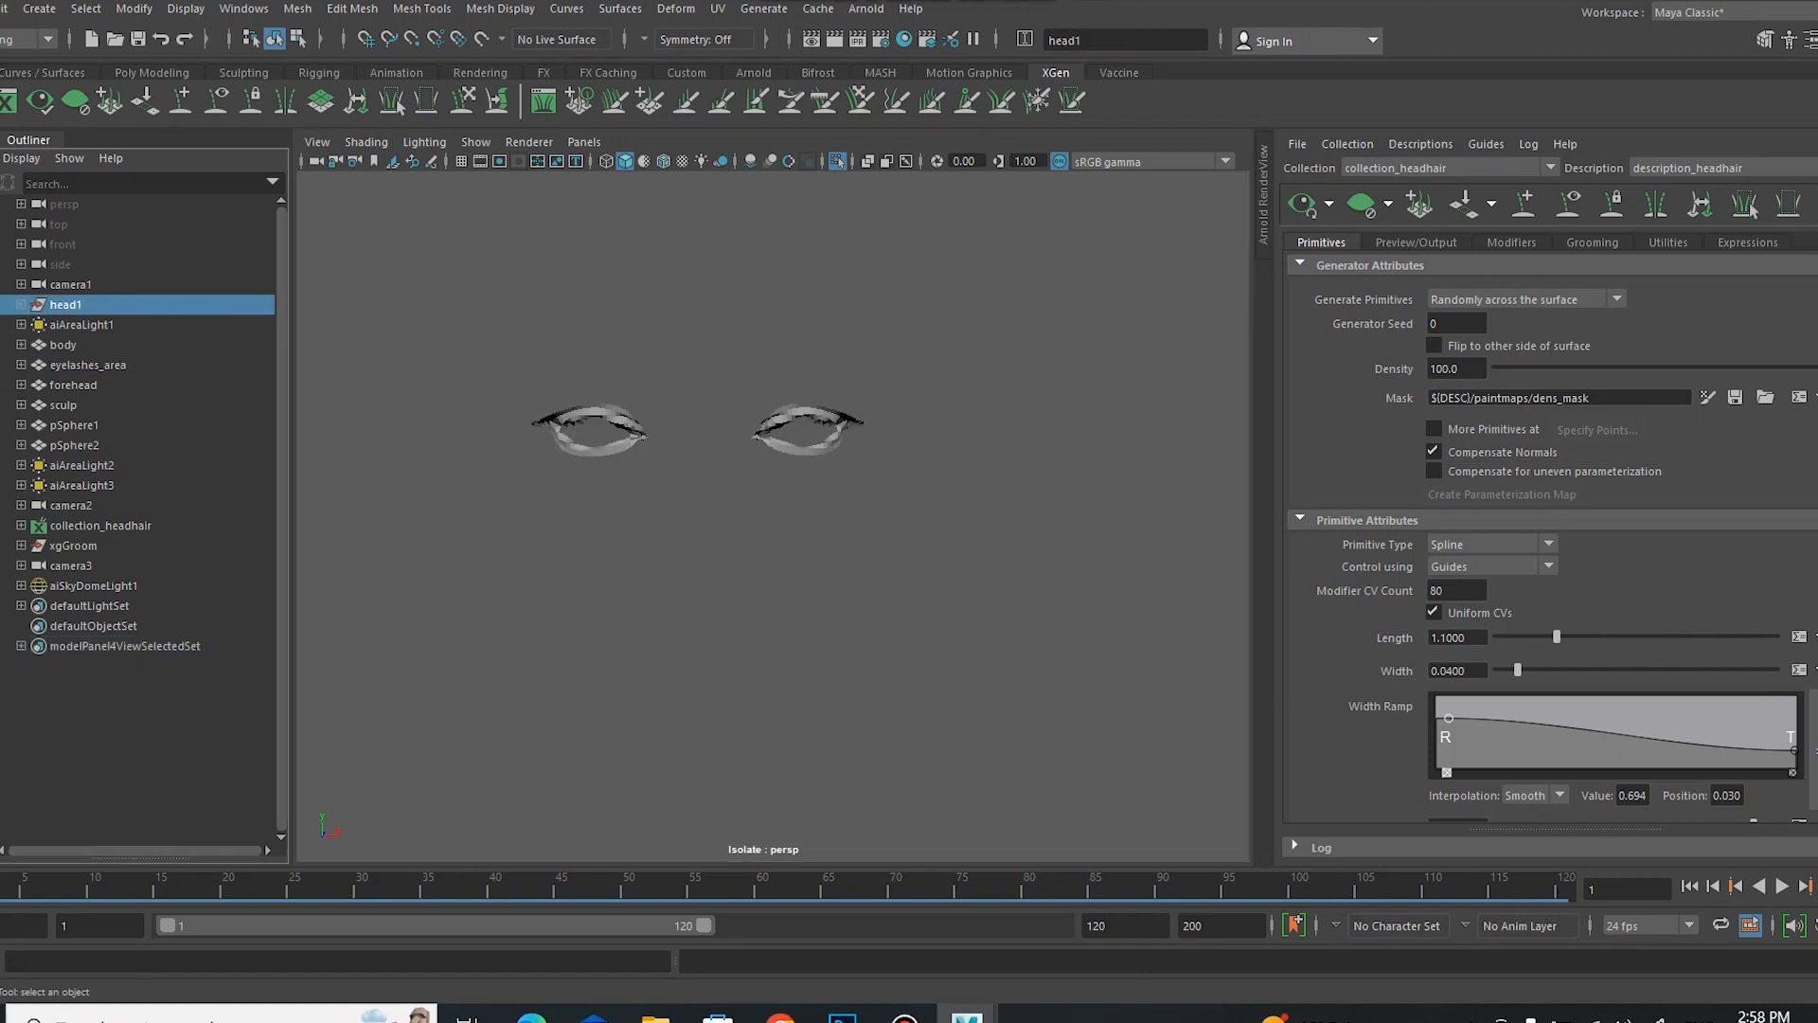
{"action": "key", "text": "ctrl+1"}
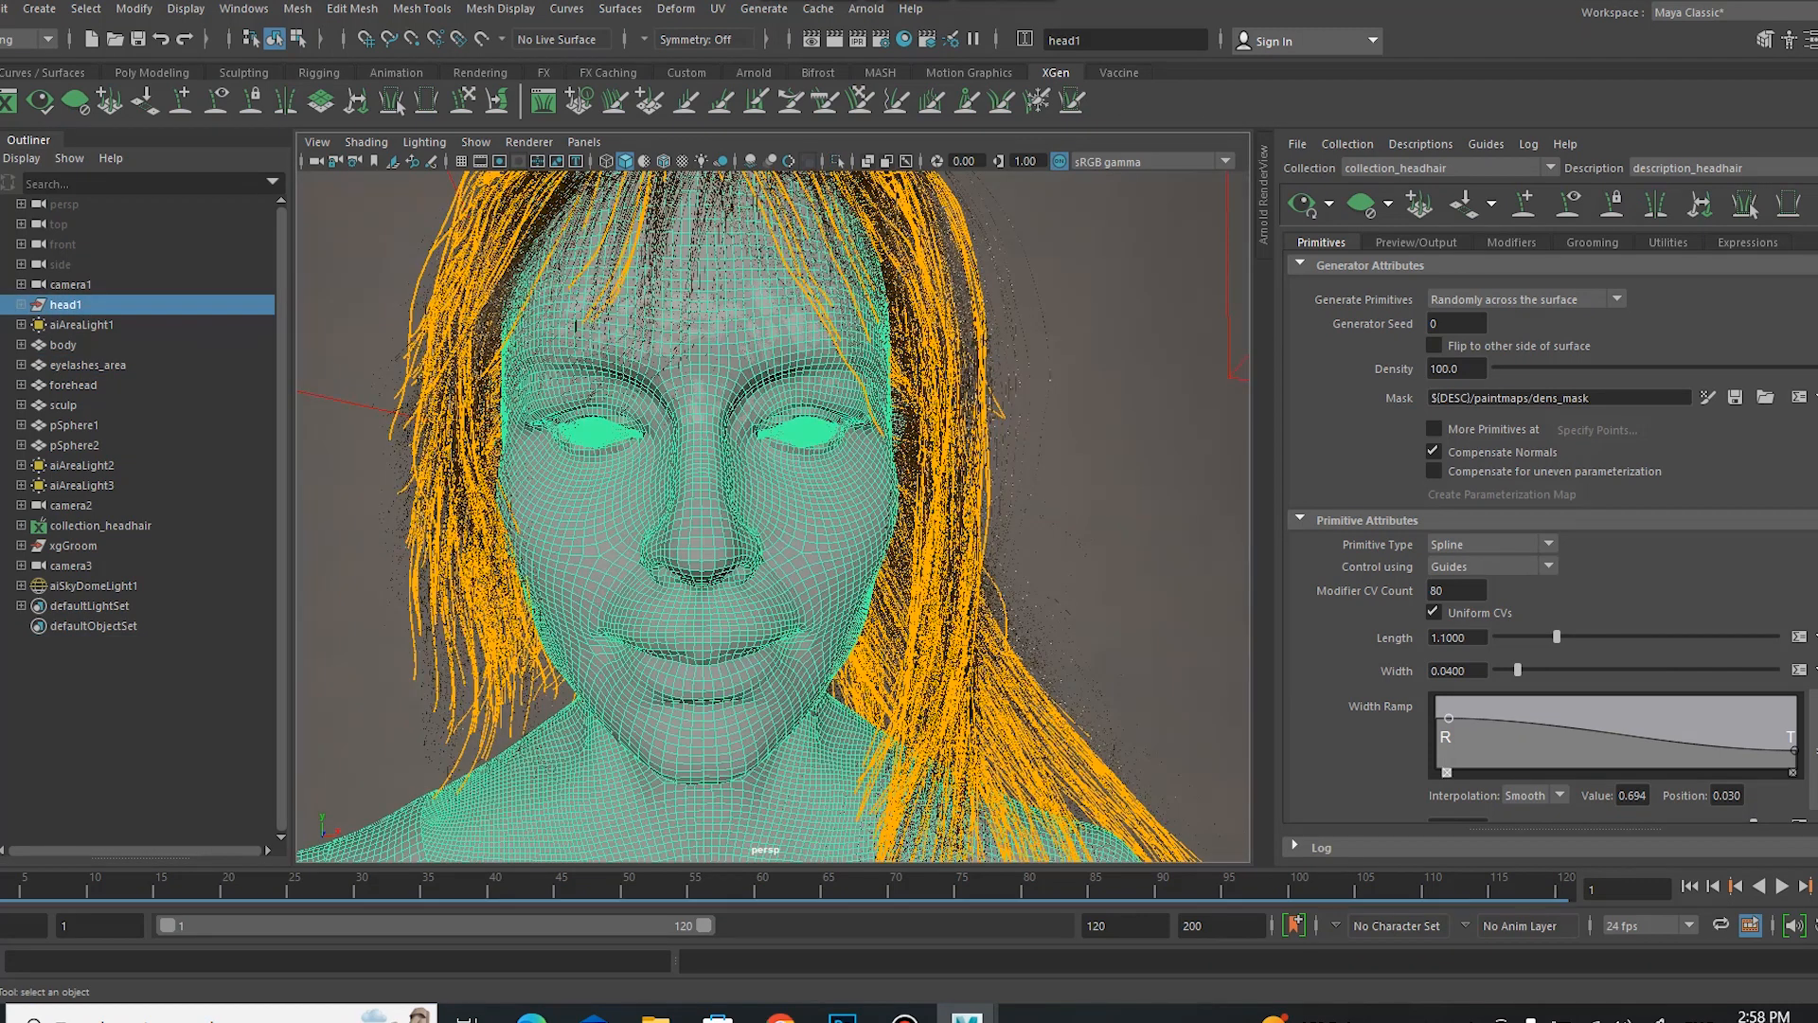
{"action": "right_click_drag", "start_coordinate": [900, 531], "coordinate": [702, 572], "text": "alt"}
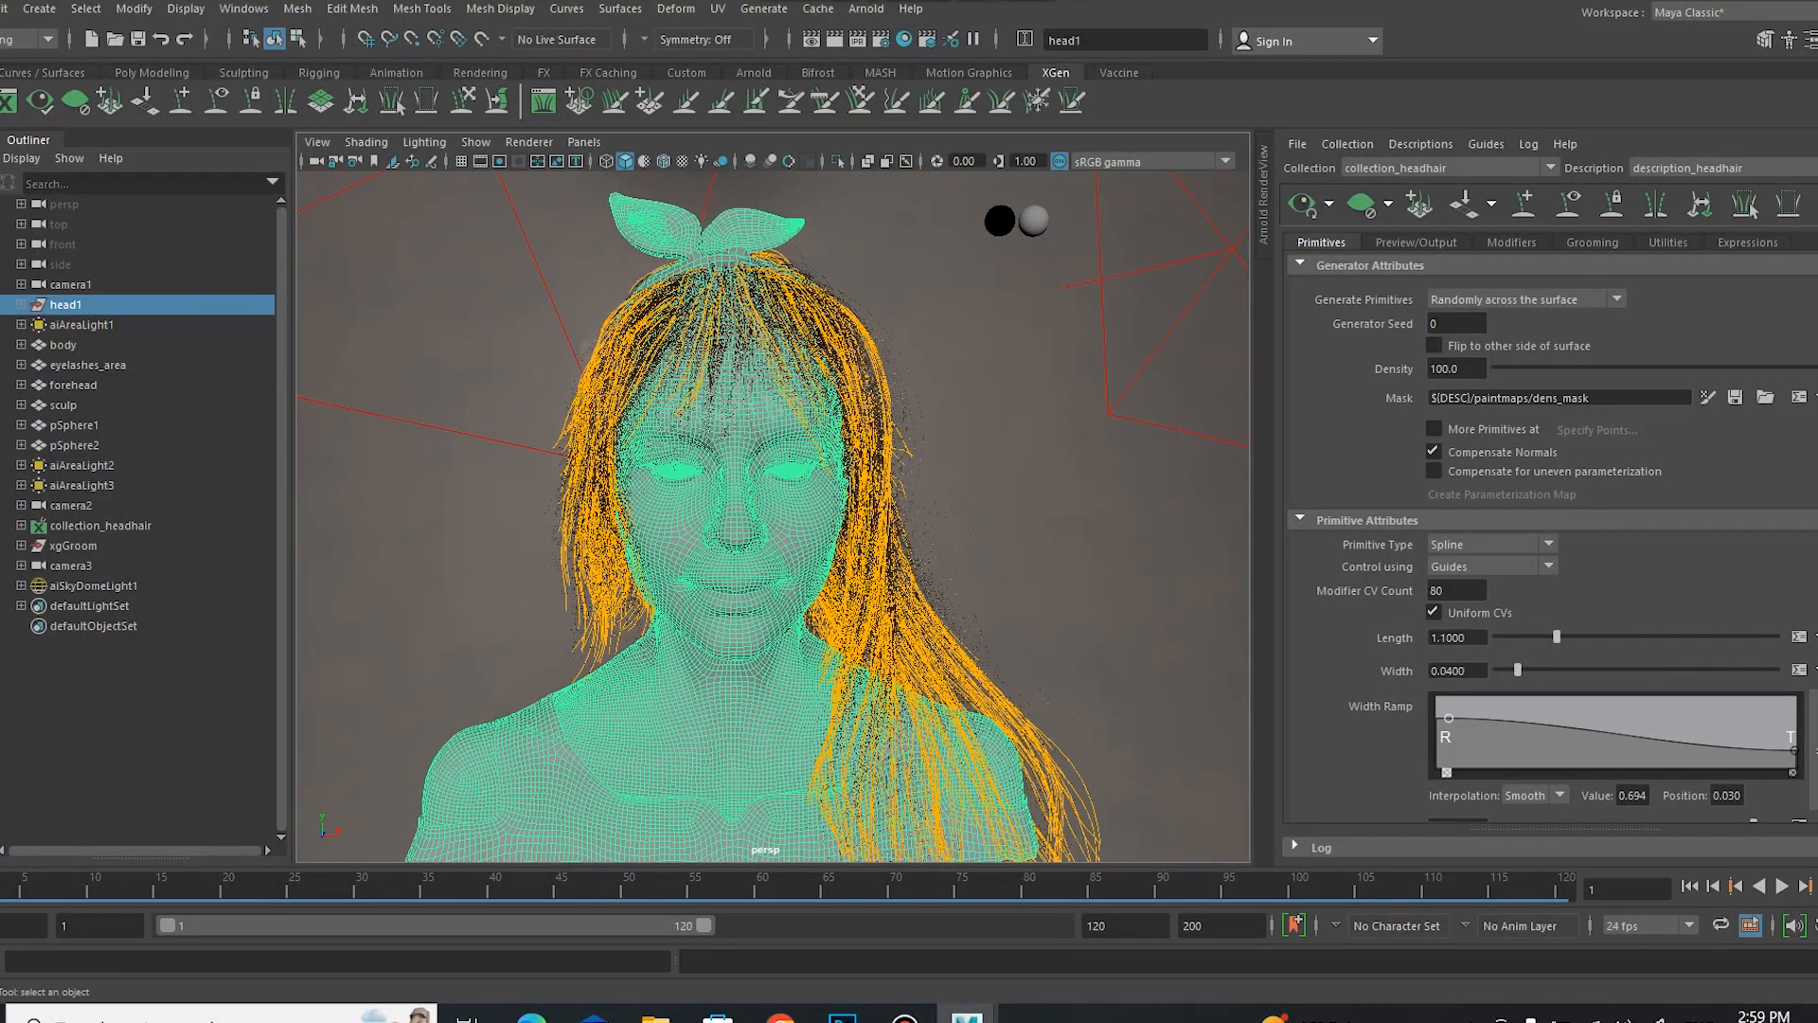
{"action": "key", "text": "ctrl+1"}
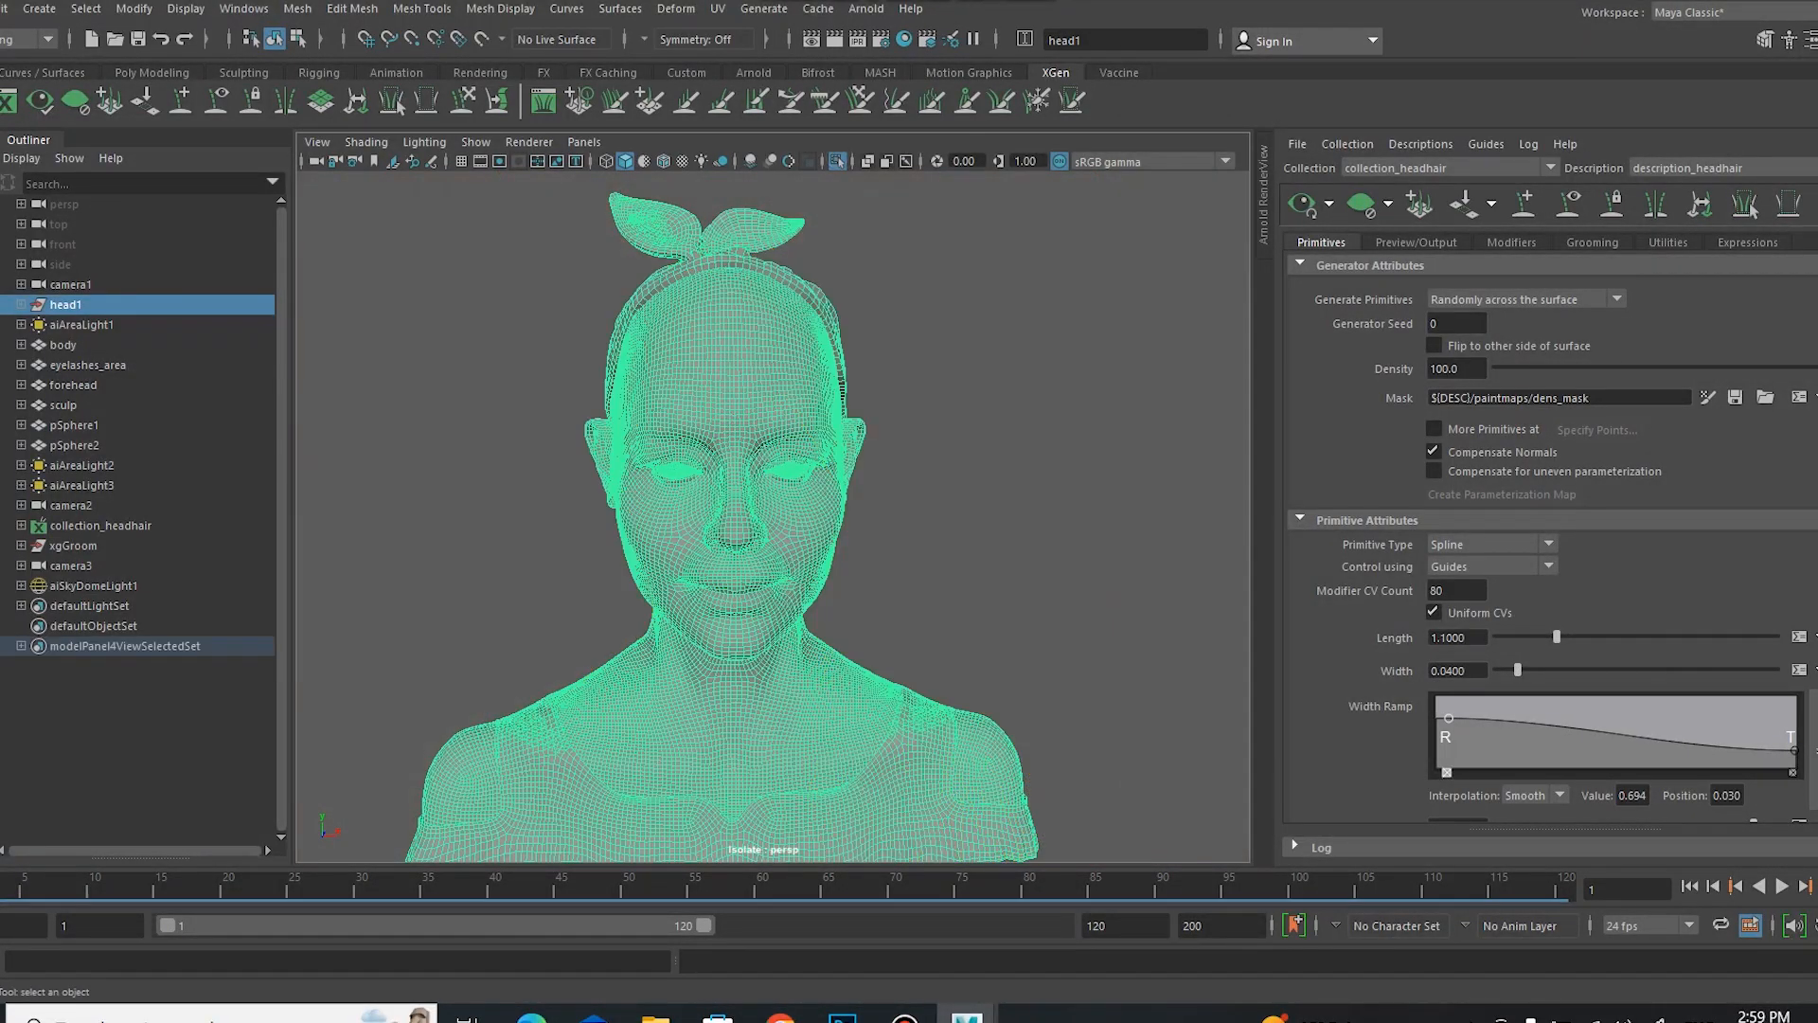
{"action": "key", "text": "ctrl+1"}
Step: Isolate the body mesh to examine it alone, and bring back the full scene
{"action": "left_click", "coordinate": [64, 344]}
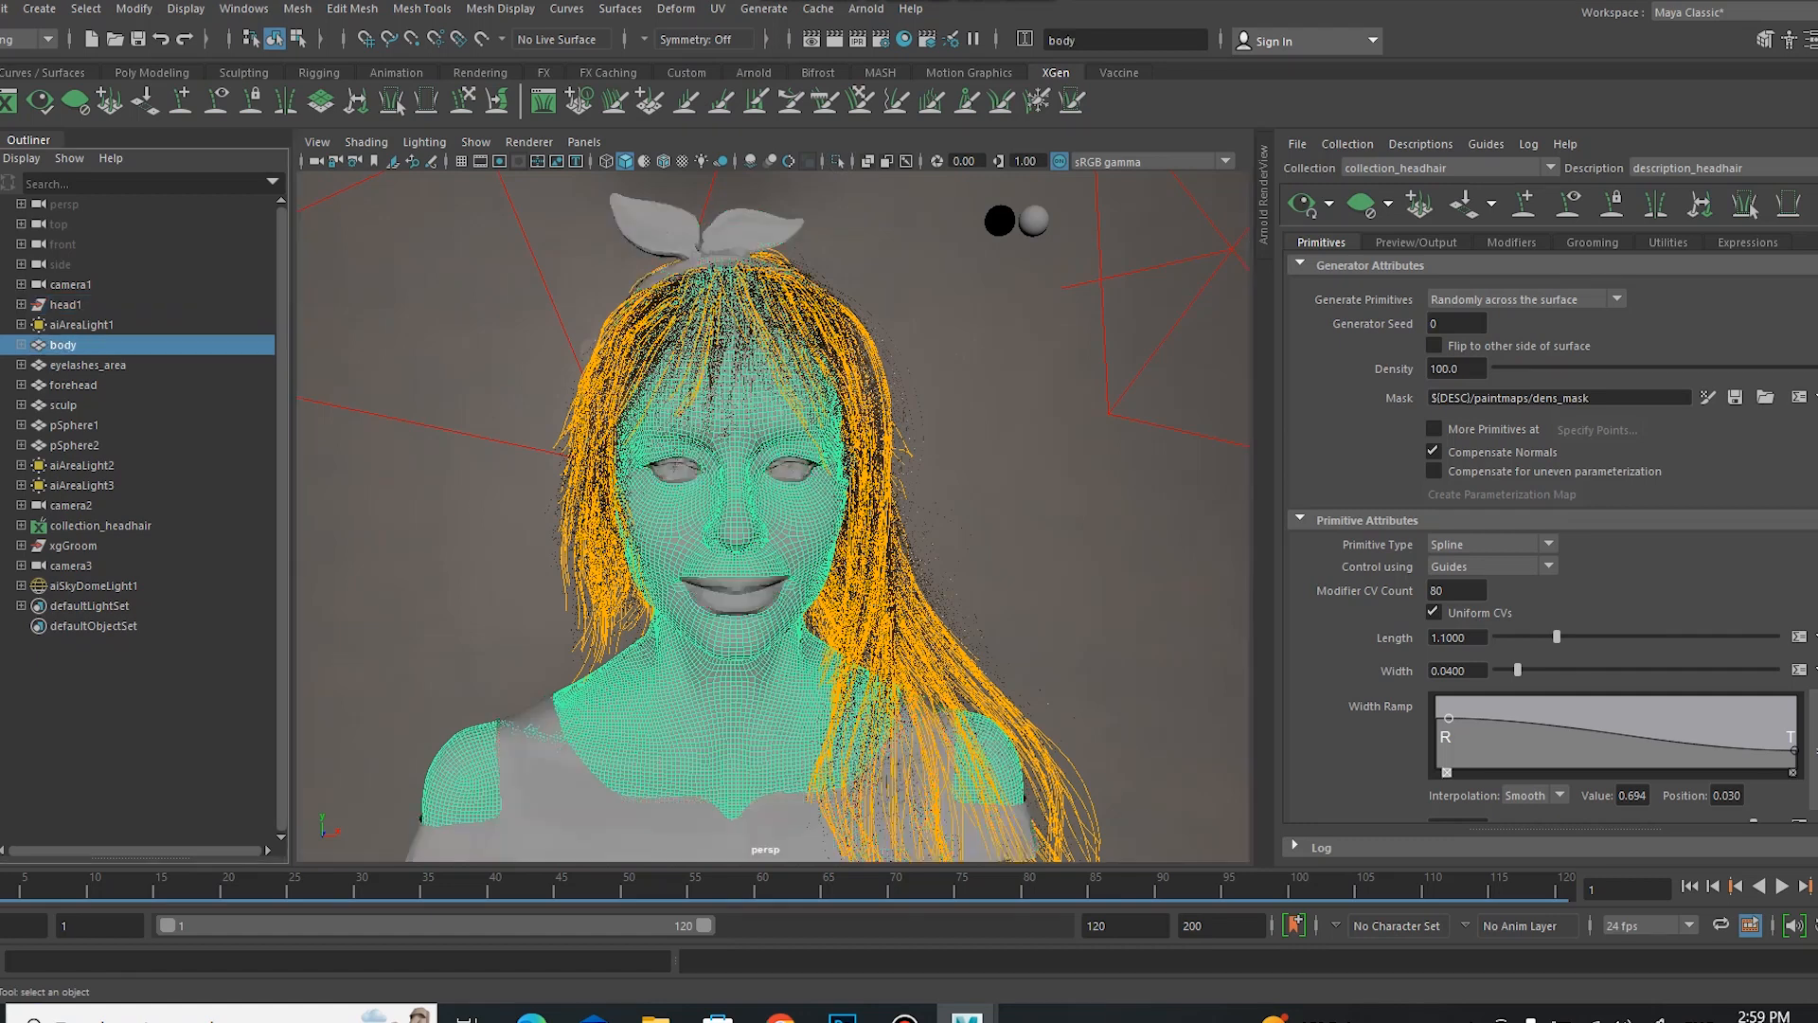
{"action": "key", "text": "ctrl+1"}
{"action": "left_click_drag", "start_coordinate": [975, 667], "coordinate": [952, 671], "text": "alt"}
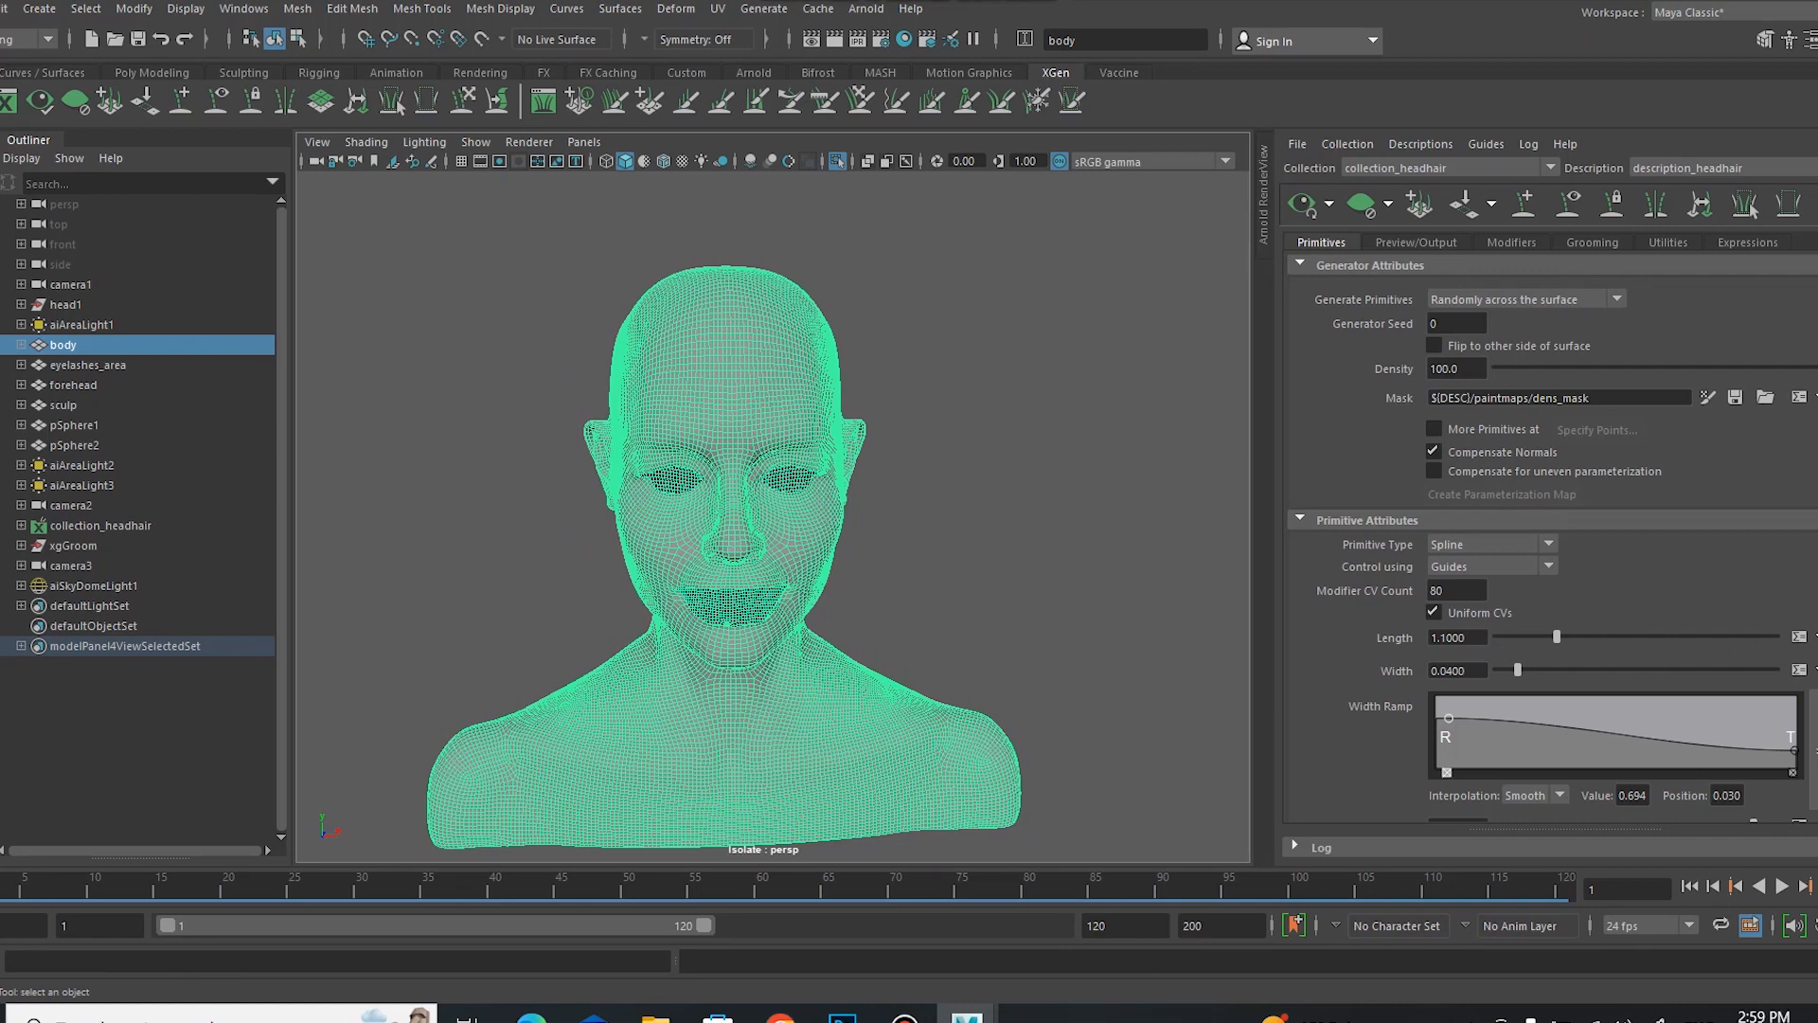
{"action": "left_click", "coordinate": [837, 161]}
Step: Isolate the eyelashes_area mesh and the forehead mesh one after the other to examine each emitter surface, and end the isolation
{"action": "left_click", "coordinate": [63, 365]}
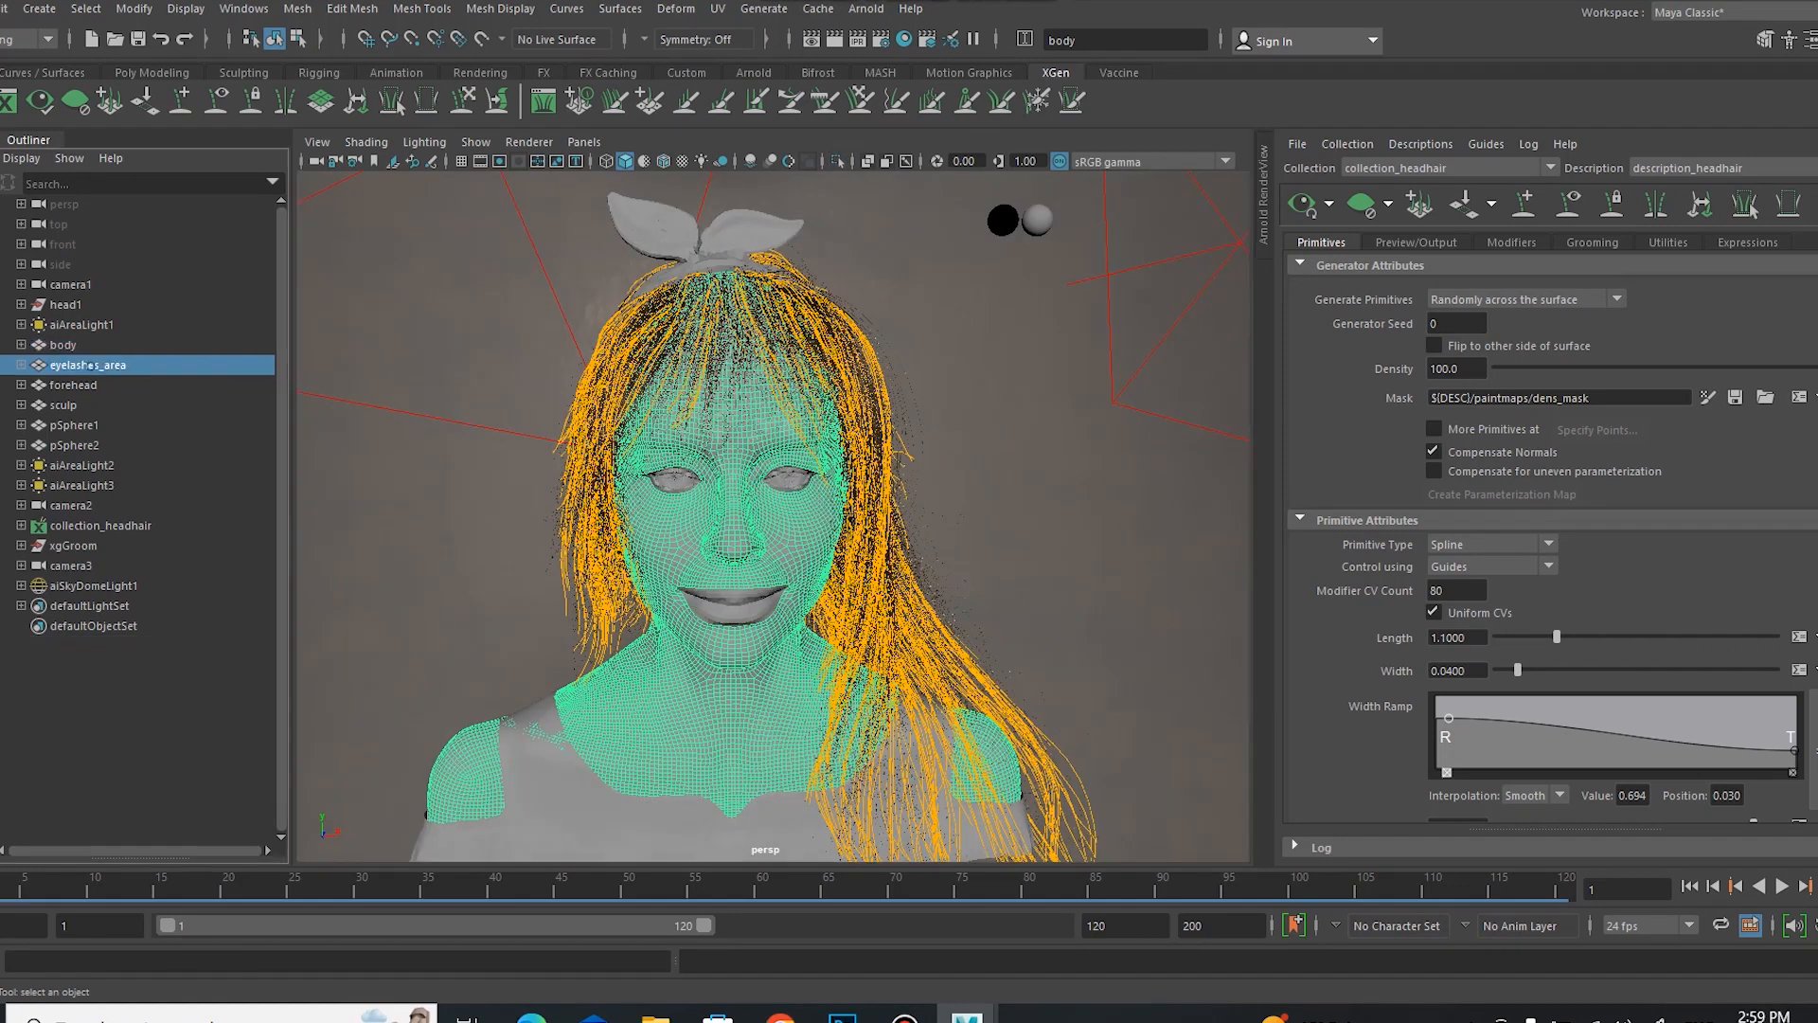
{"action": "key", "text": "ctrl+1"}
{"action": "scroll", "coordinate": [876, 606], "scroll_direction": "up", "scroll_amount": 5}
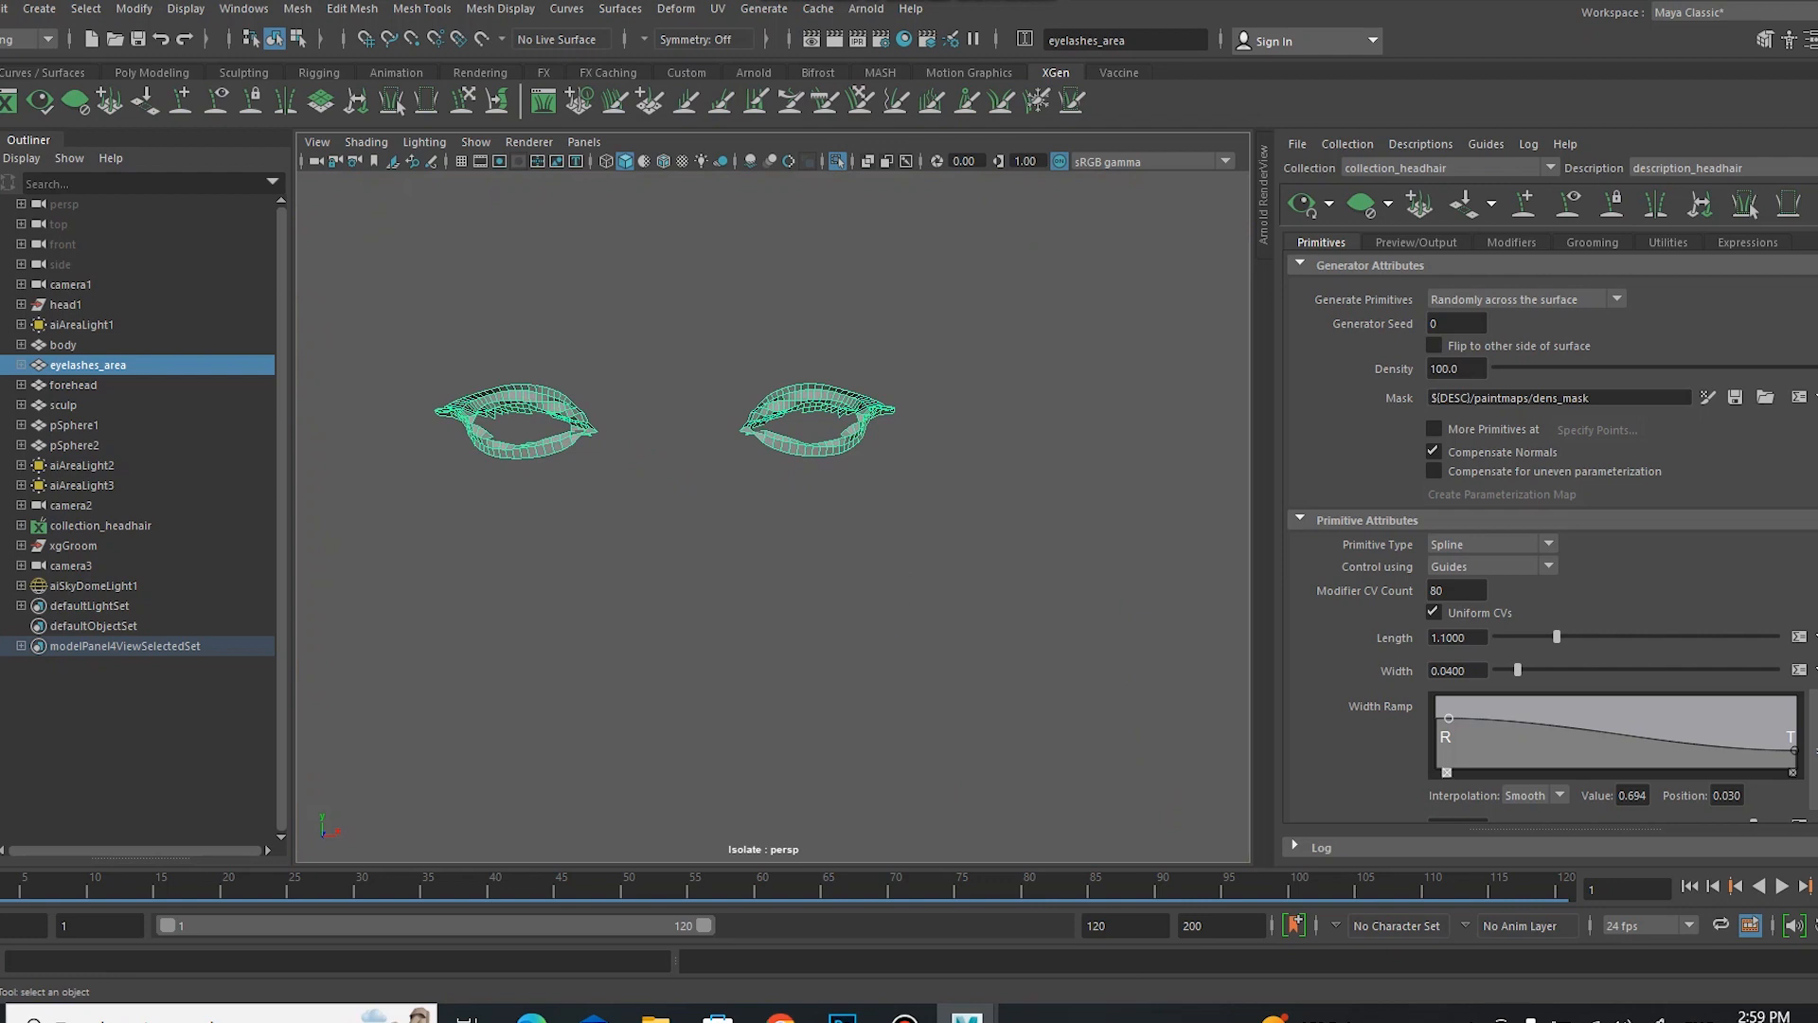
{"action": "left_click", "coordinate": [85, 384]}
{"action": "key", "text": "ctrl+1"}
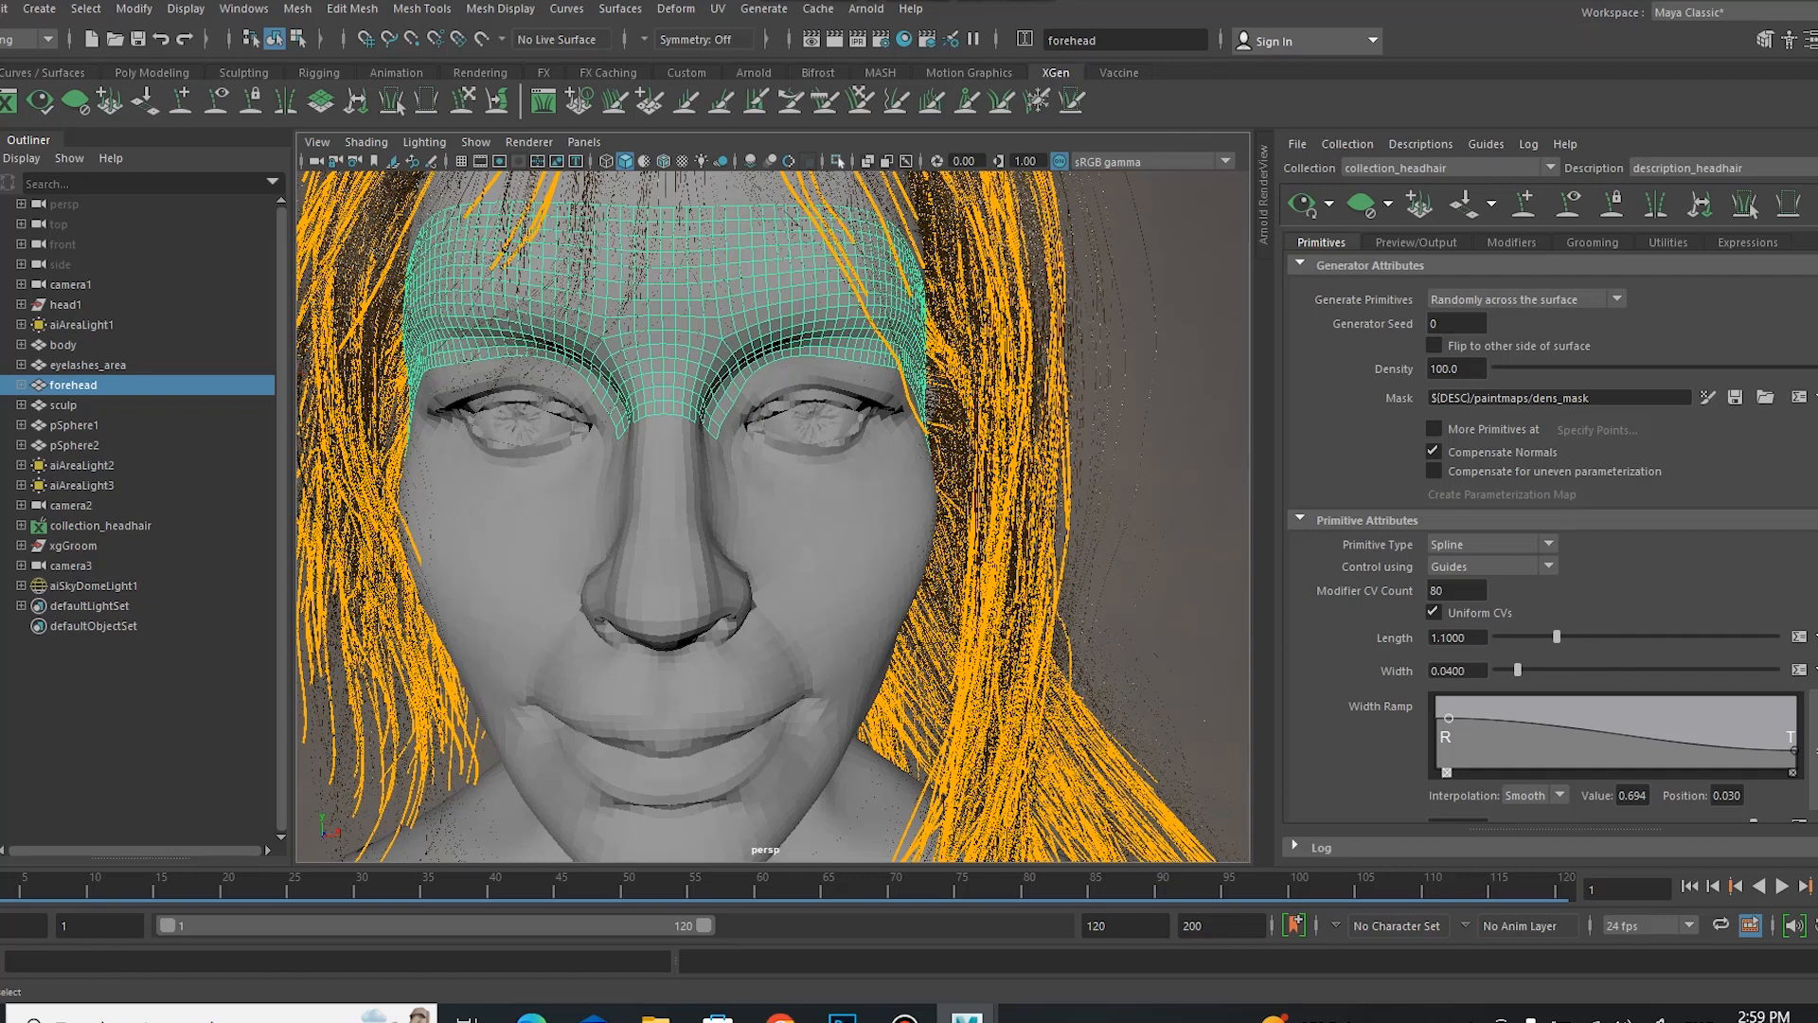
{"action": "left_click", "coordinate": [838, 161]}
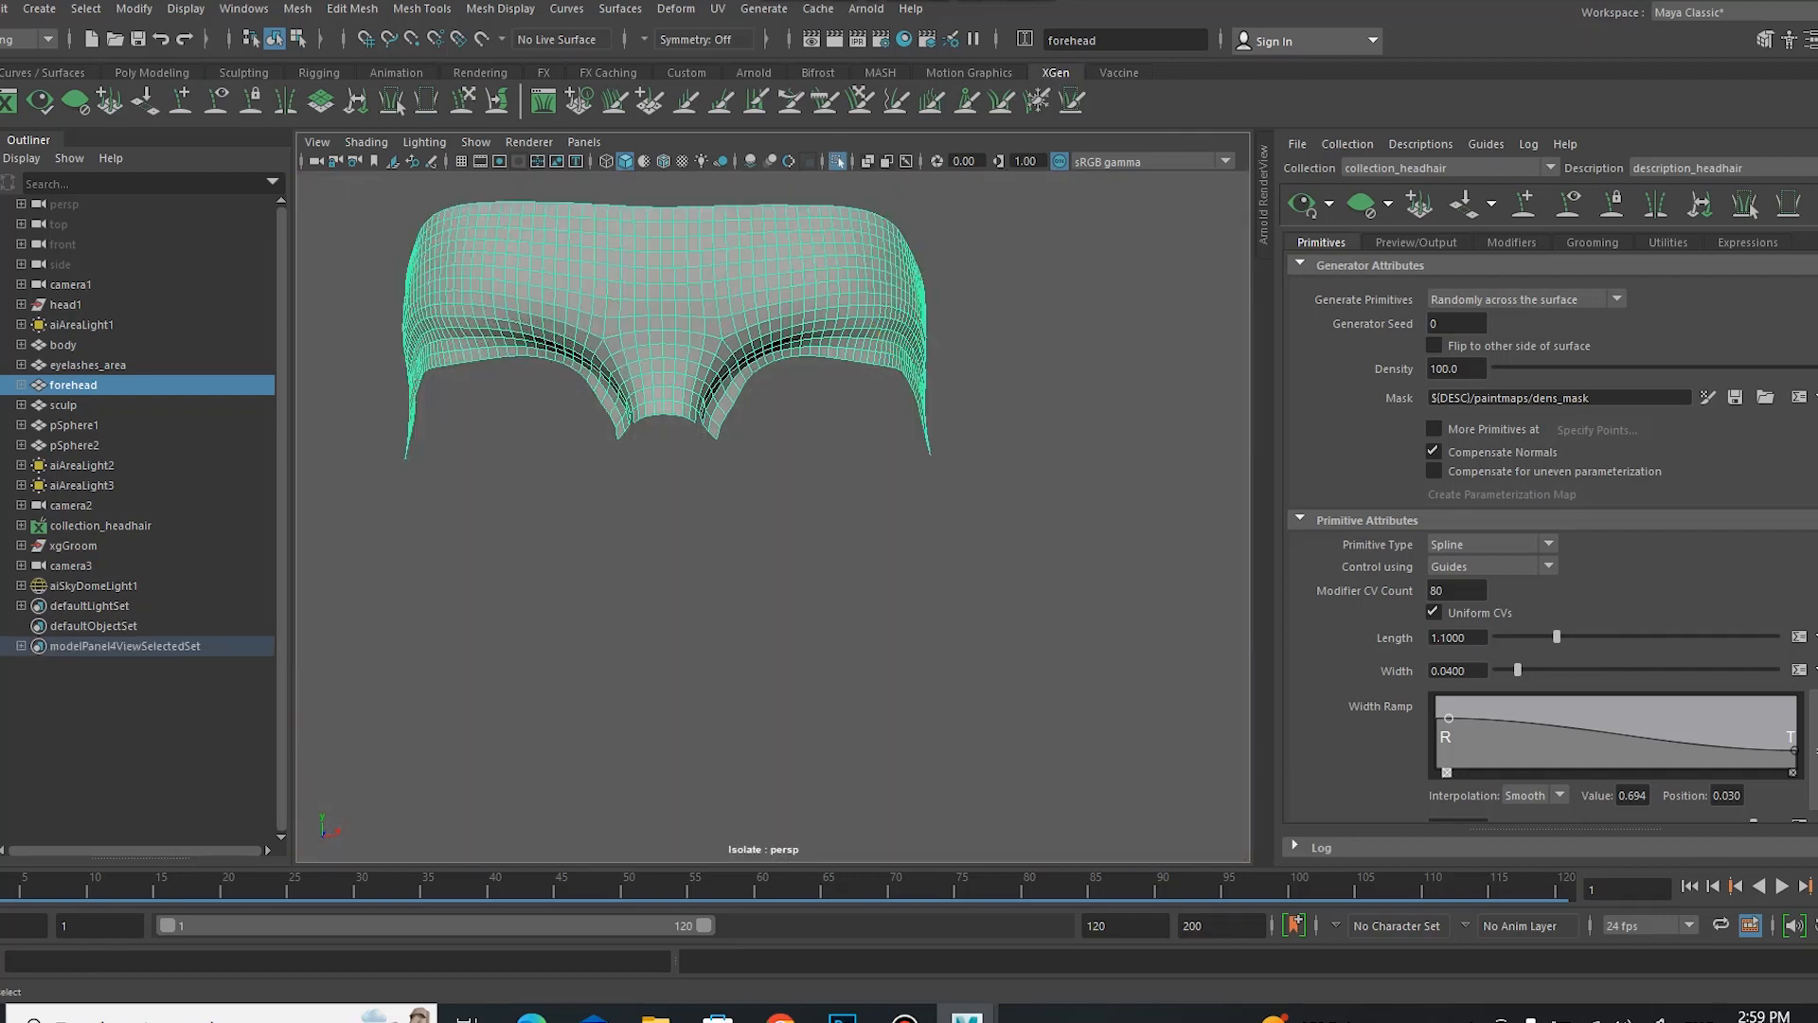
{"action": "key", "text": "ctrl+1"}
Step: Isolate the sculp mesh, examine it from the back and front, and return to the full scene with the hair guides
{"action": "left_click", "coordinate": [74, 405]}
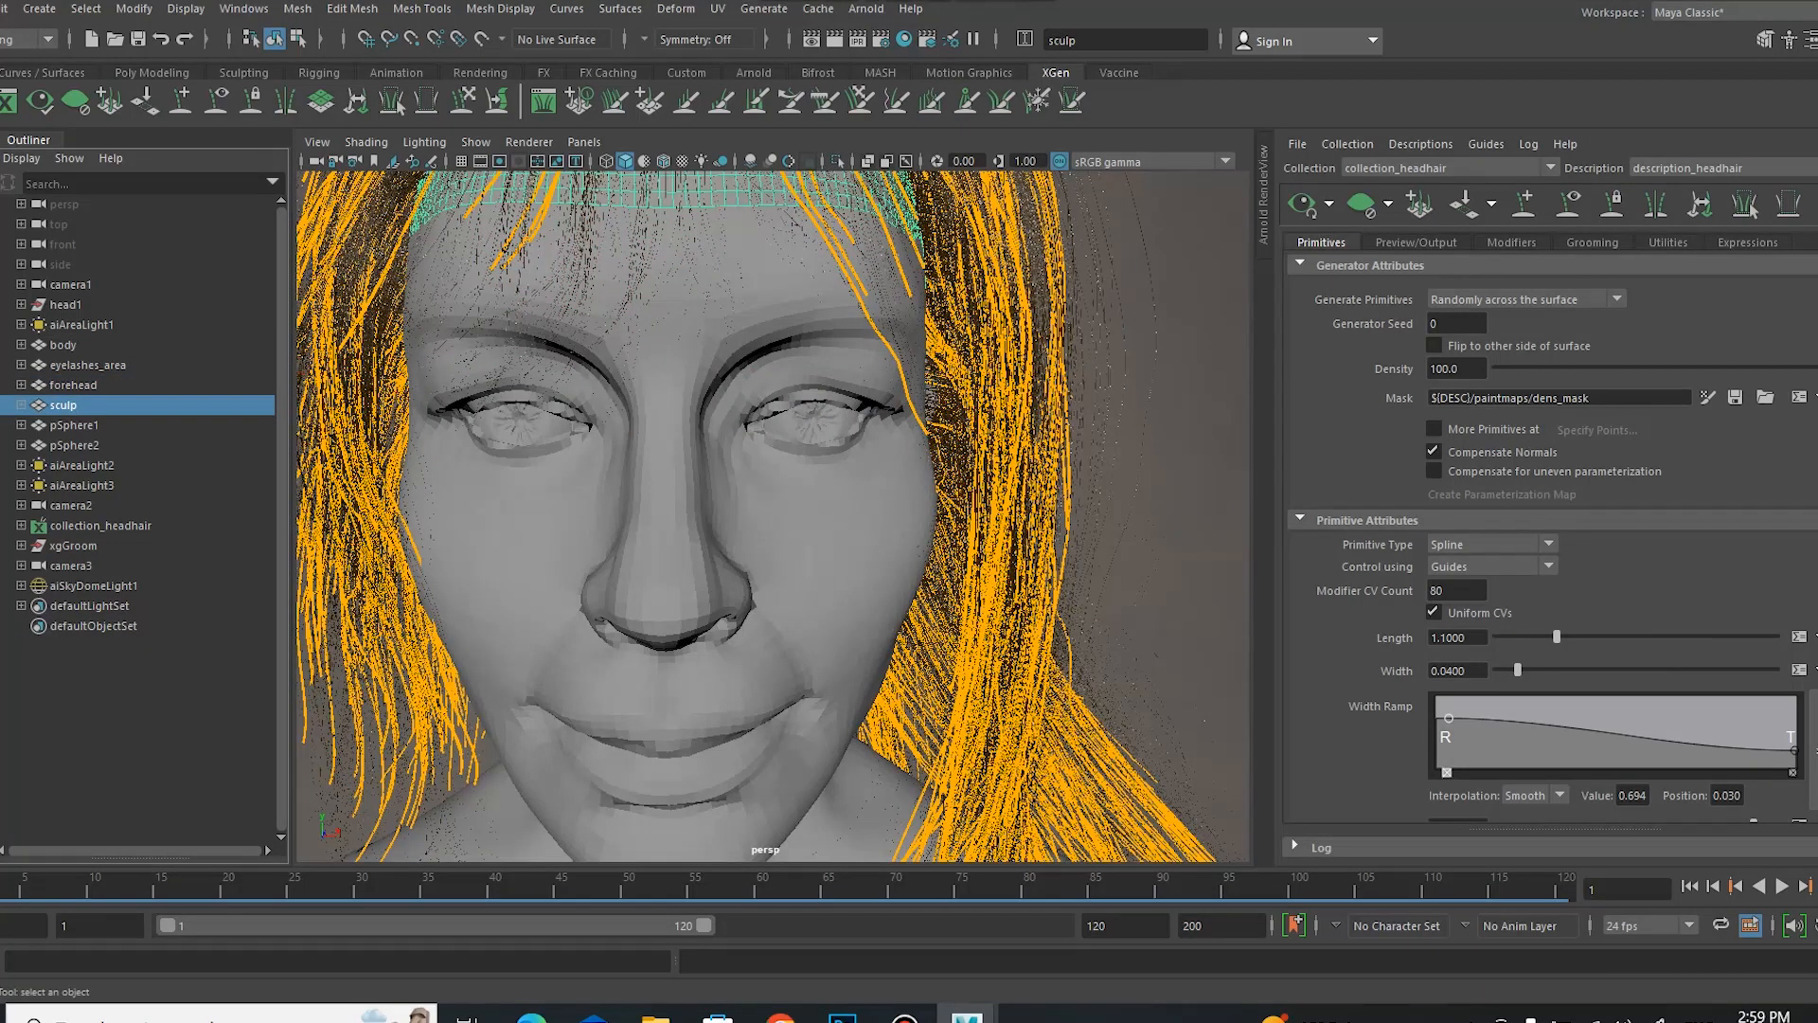
{"action": "left_click", "coordinate": [837, 161]}
{"action": "right_click_drag", "start_coordinate": [916, 583], "coordinate": [850, 422], "text": "alt"}
{"action": "left_click_drag", "start_coordinate": [959, 651], "coordinate": [577, 644], "text": "alt"}
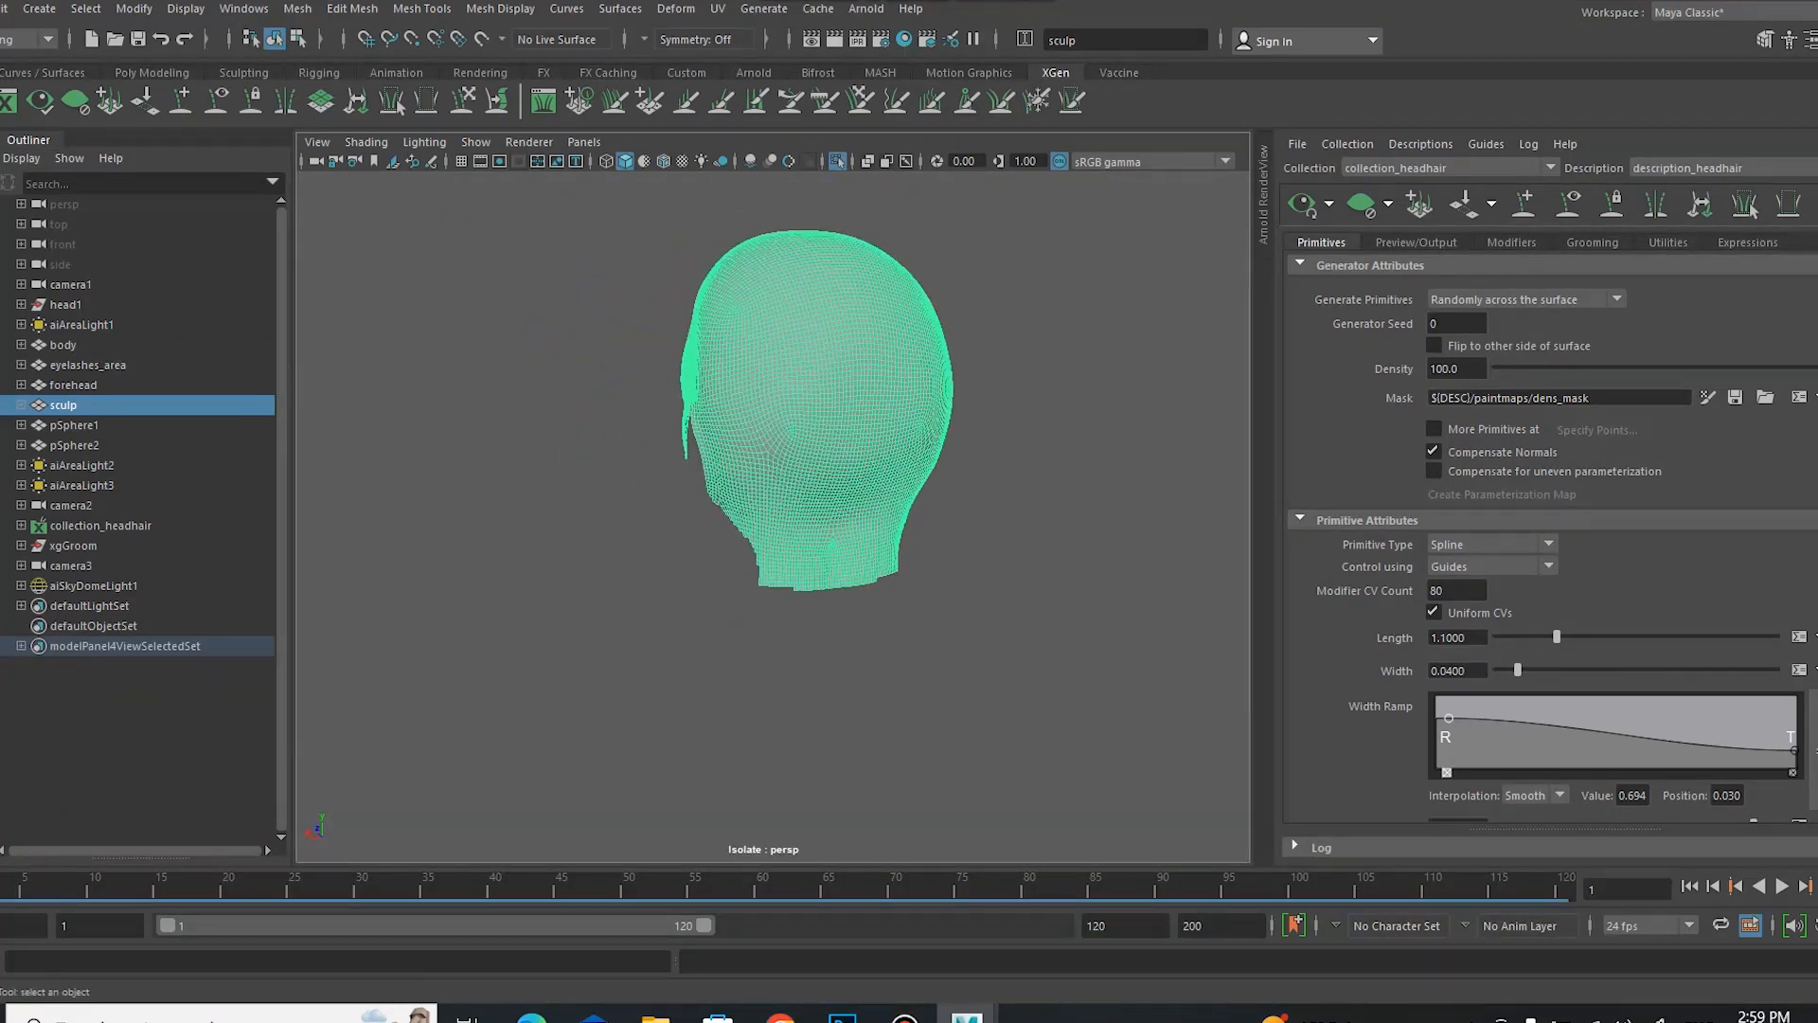
{"action": "left_click_drag", "start_coordinate": [681, 758], "coordinate": [999, 787], "text": "alt"}
{"action": "left_click_drag", "start_coordinate": [852, 805], "coordinate": [892, 762], "text": "alt"}
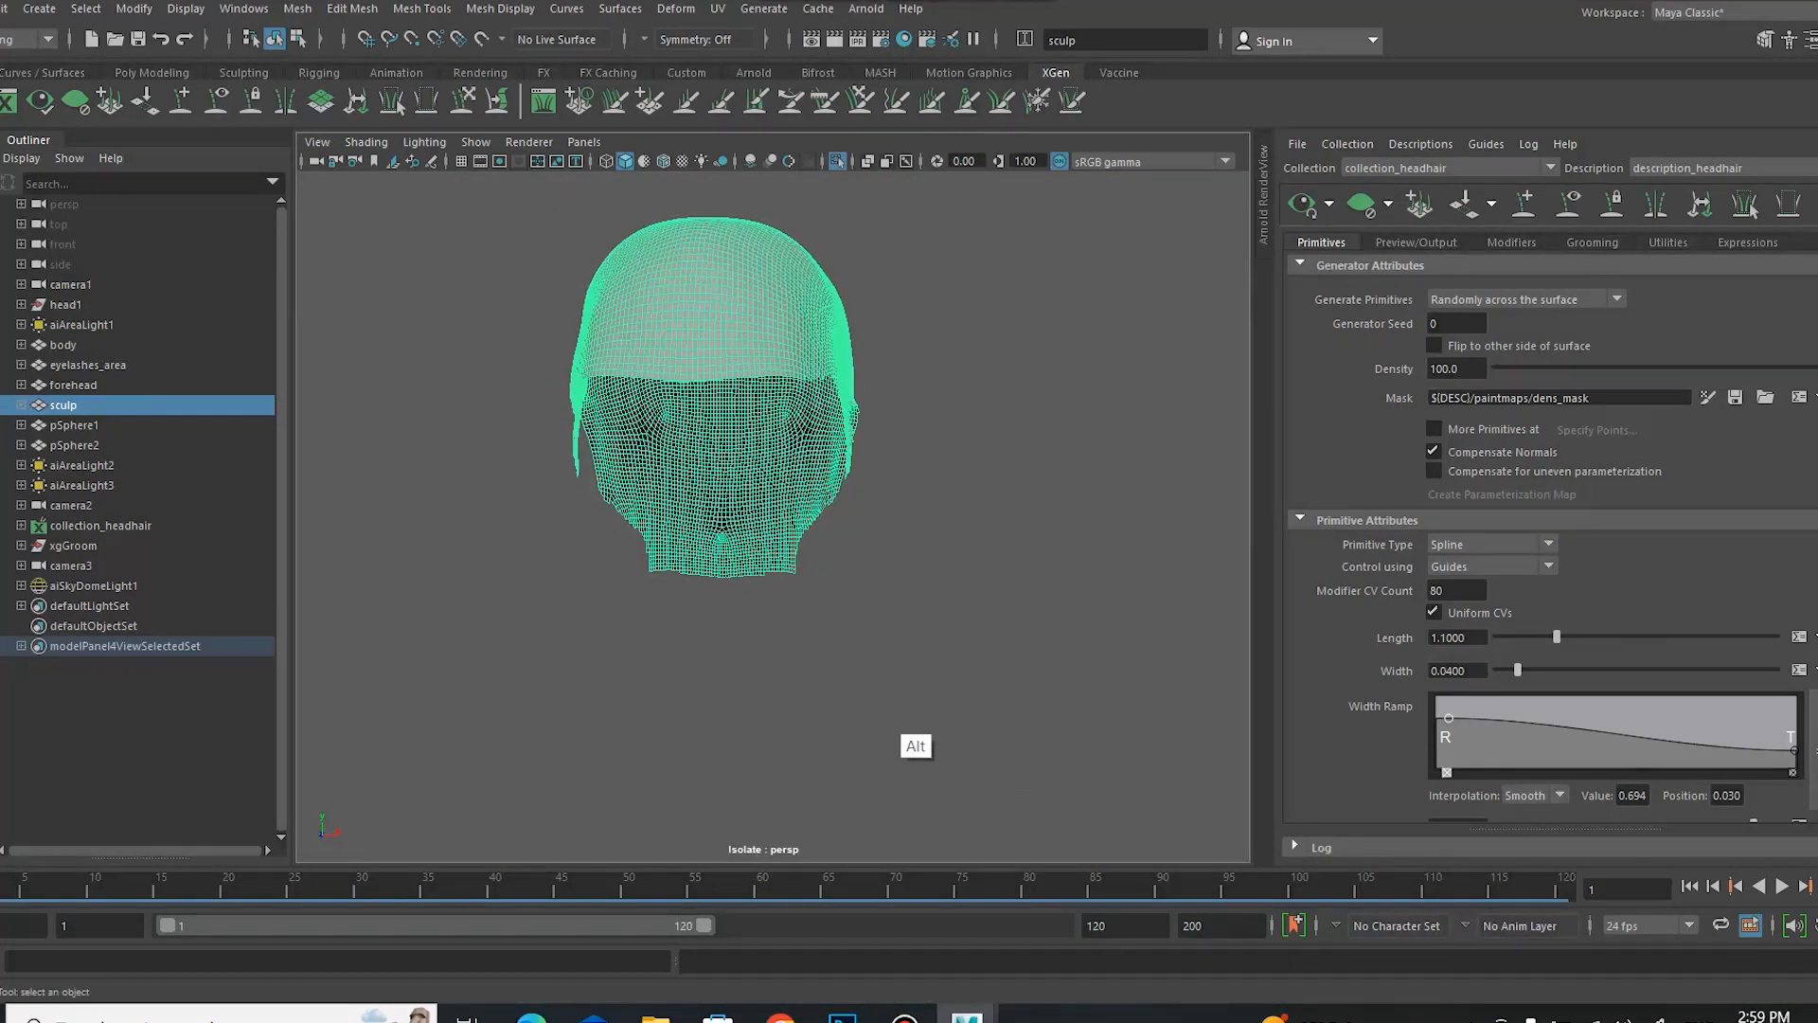
{"action": "key", "text": "ctrl+1"}
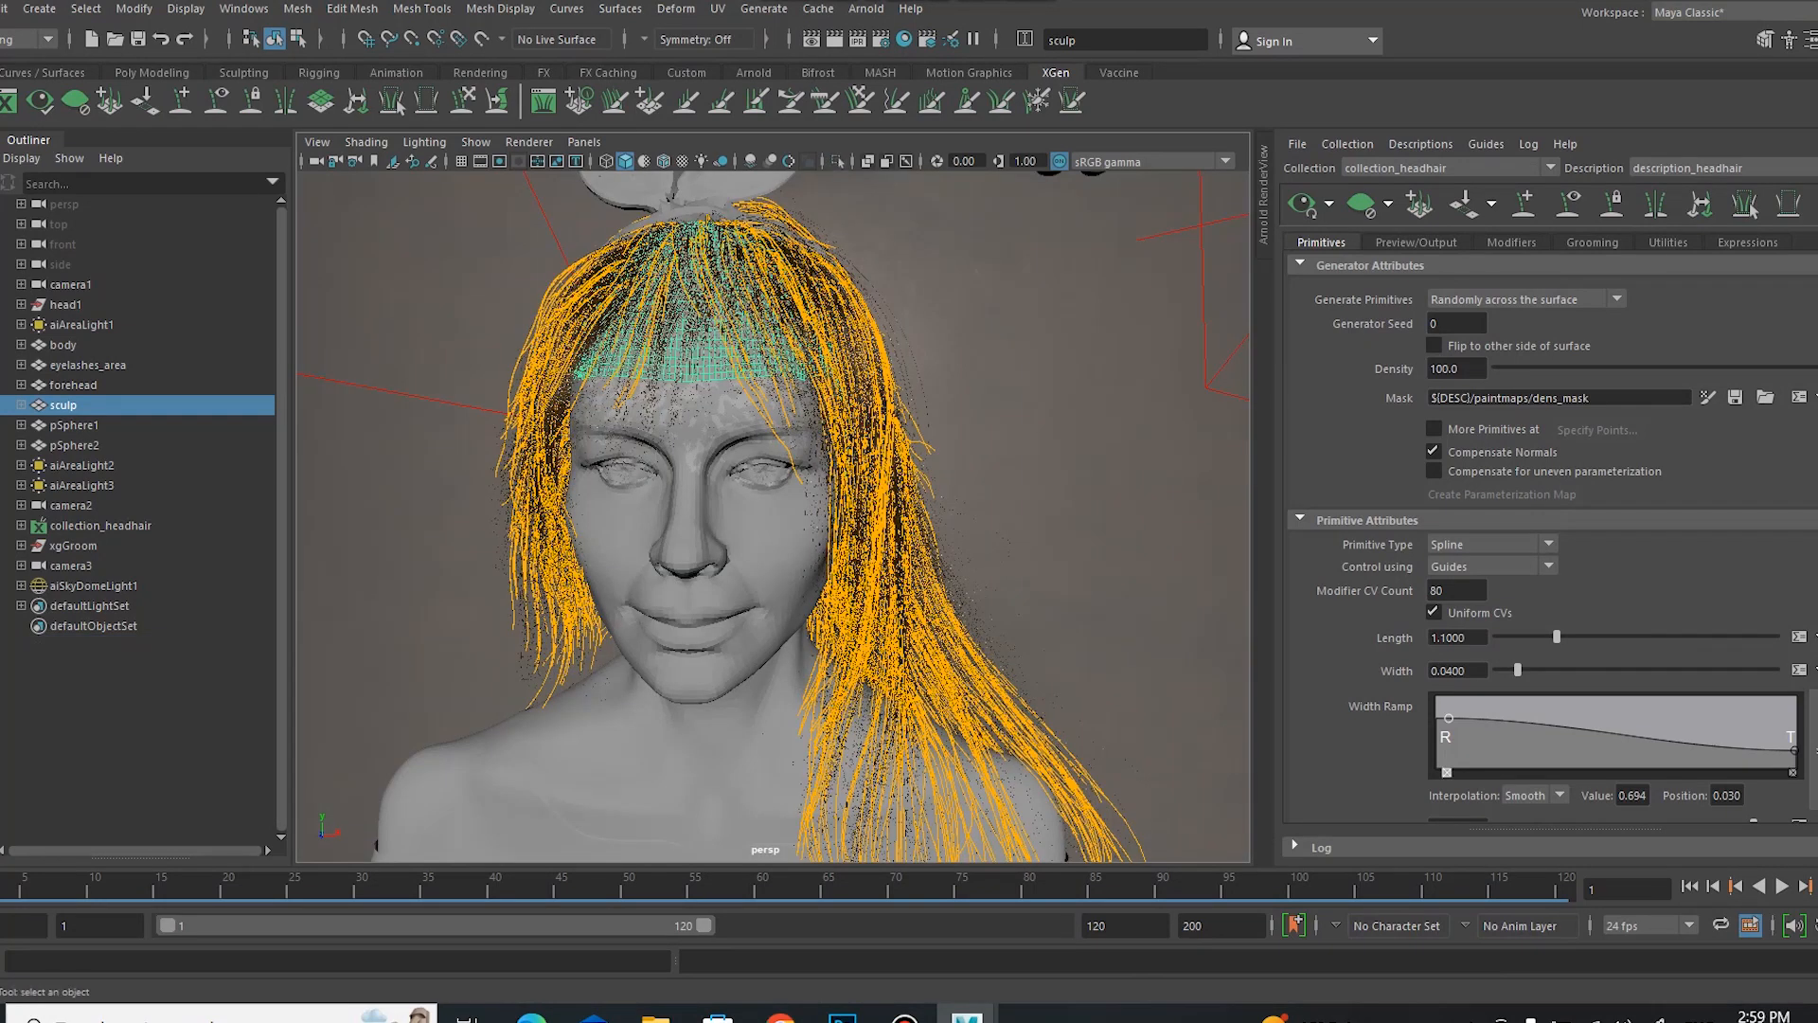
{"action": "right_click_drag", "start_coordinate": [971, 421], "coordinate": [890, 422], "text": "alt"}
{"action": "right_click_drag", "start_coordinate": [989, 642], "coordinate": [1089, 646], "text": "alt"}
{"action": "left_click_drag", "start_coordinate": [1014, 646], "coordinate": [1051, 646], "text": "alt"}
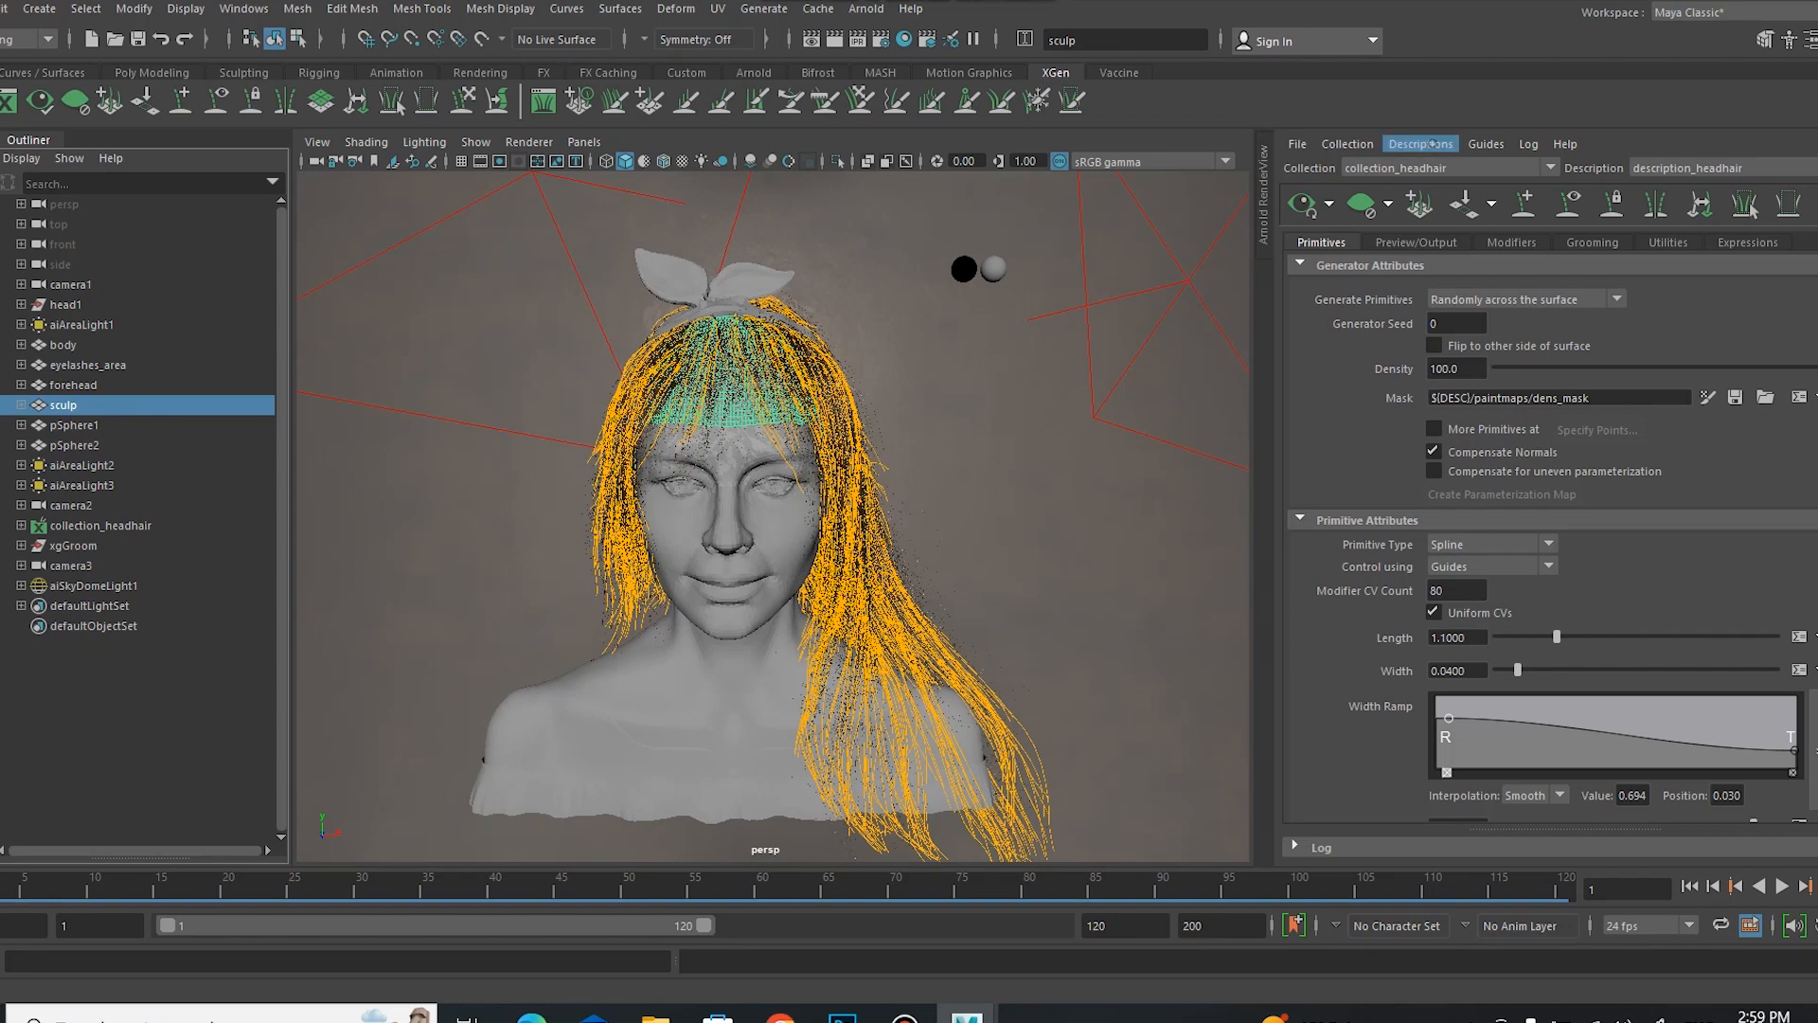
Step: Start a new XGen description for the sculp mesh with primitives controlled by Placing and shaping Guides, and cancel it
{"action": "left_click", "coordinate": [1432, 144]}
{"action": "left_click", "coordinate": [1460, 164]}
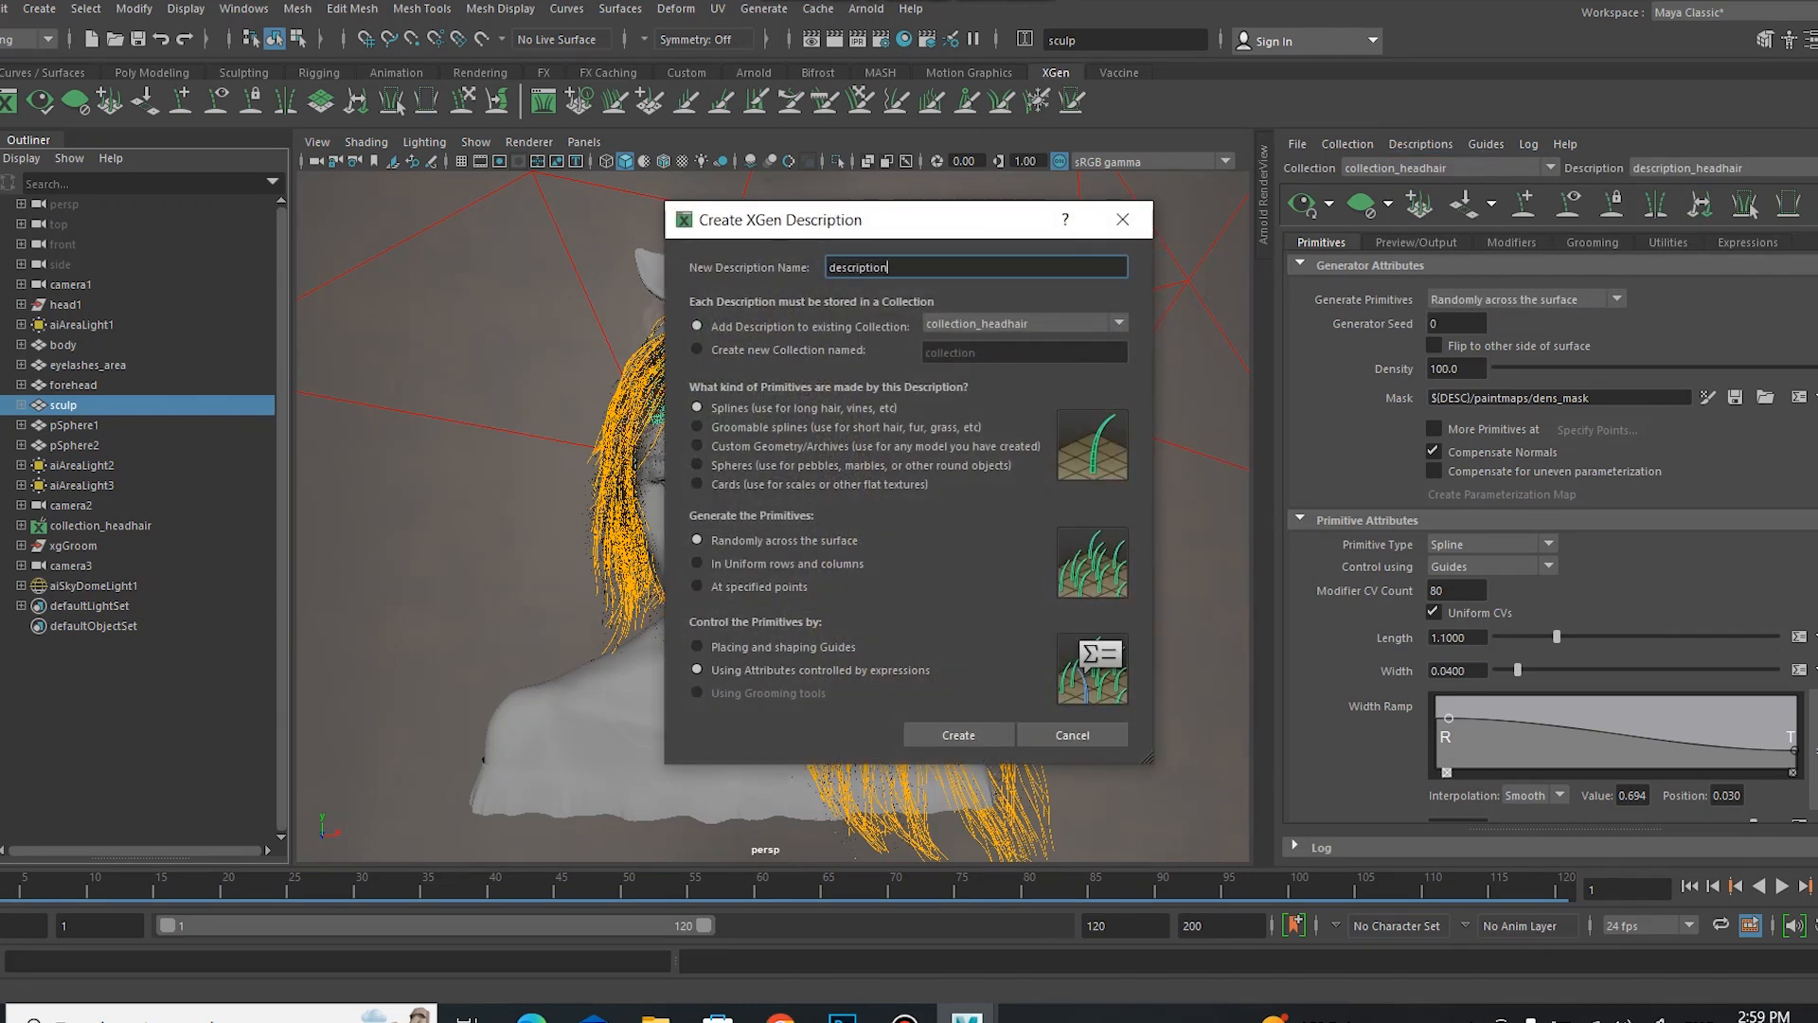
{"action": "left_click_drag", "start_coordinate": [845, 220], "coordinate": [913, 211]}
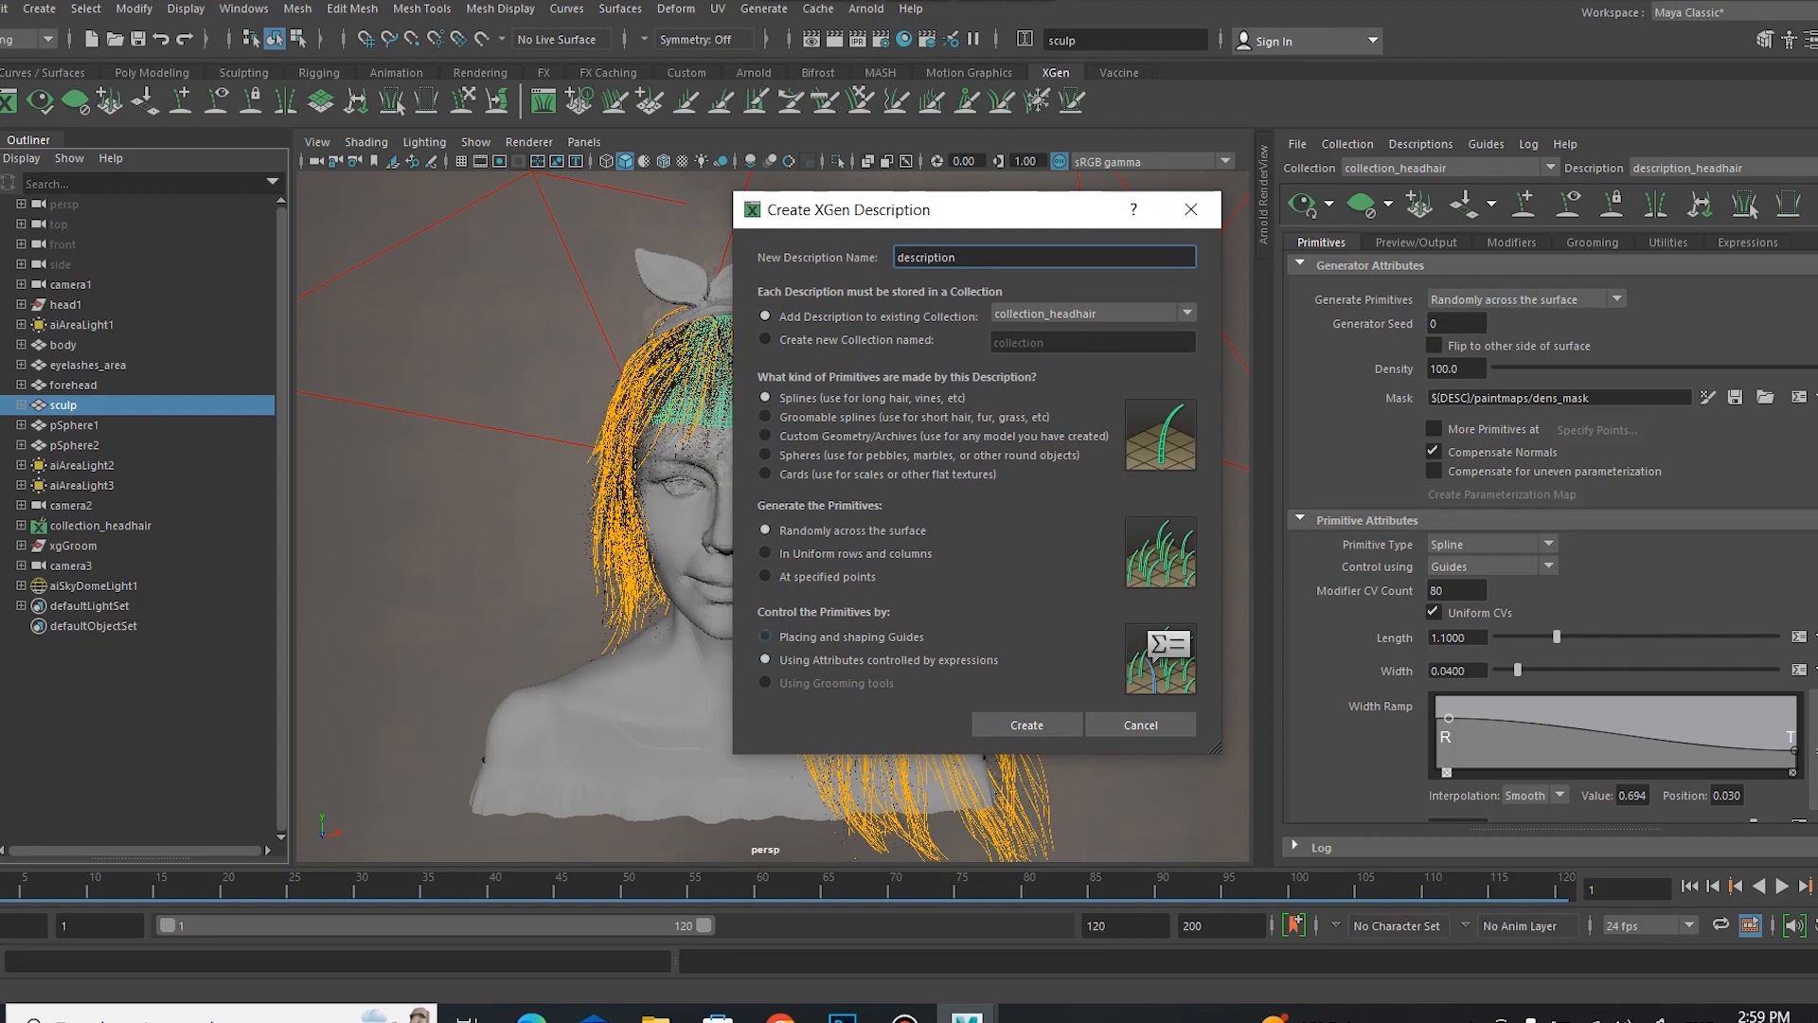
{"action": "left_click", "coordinate": [765, 636]}
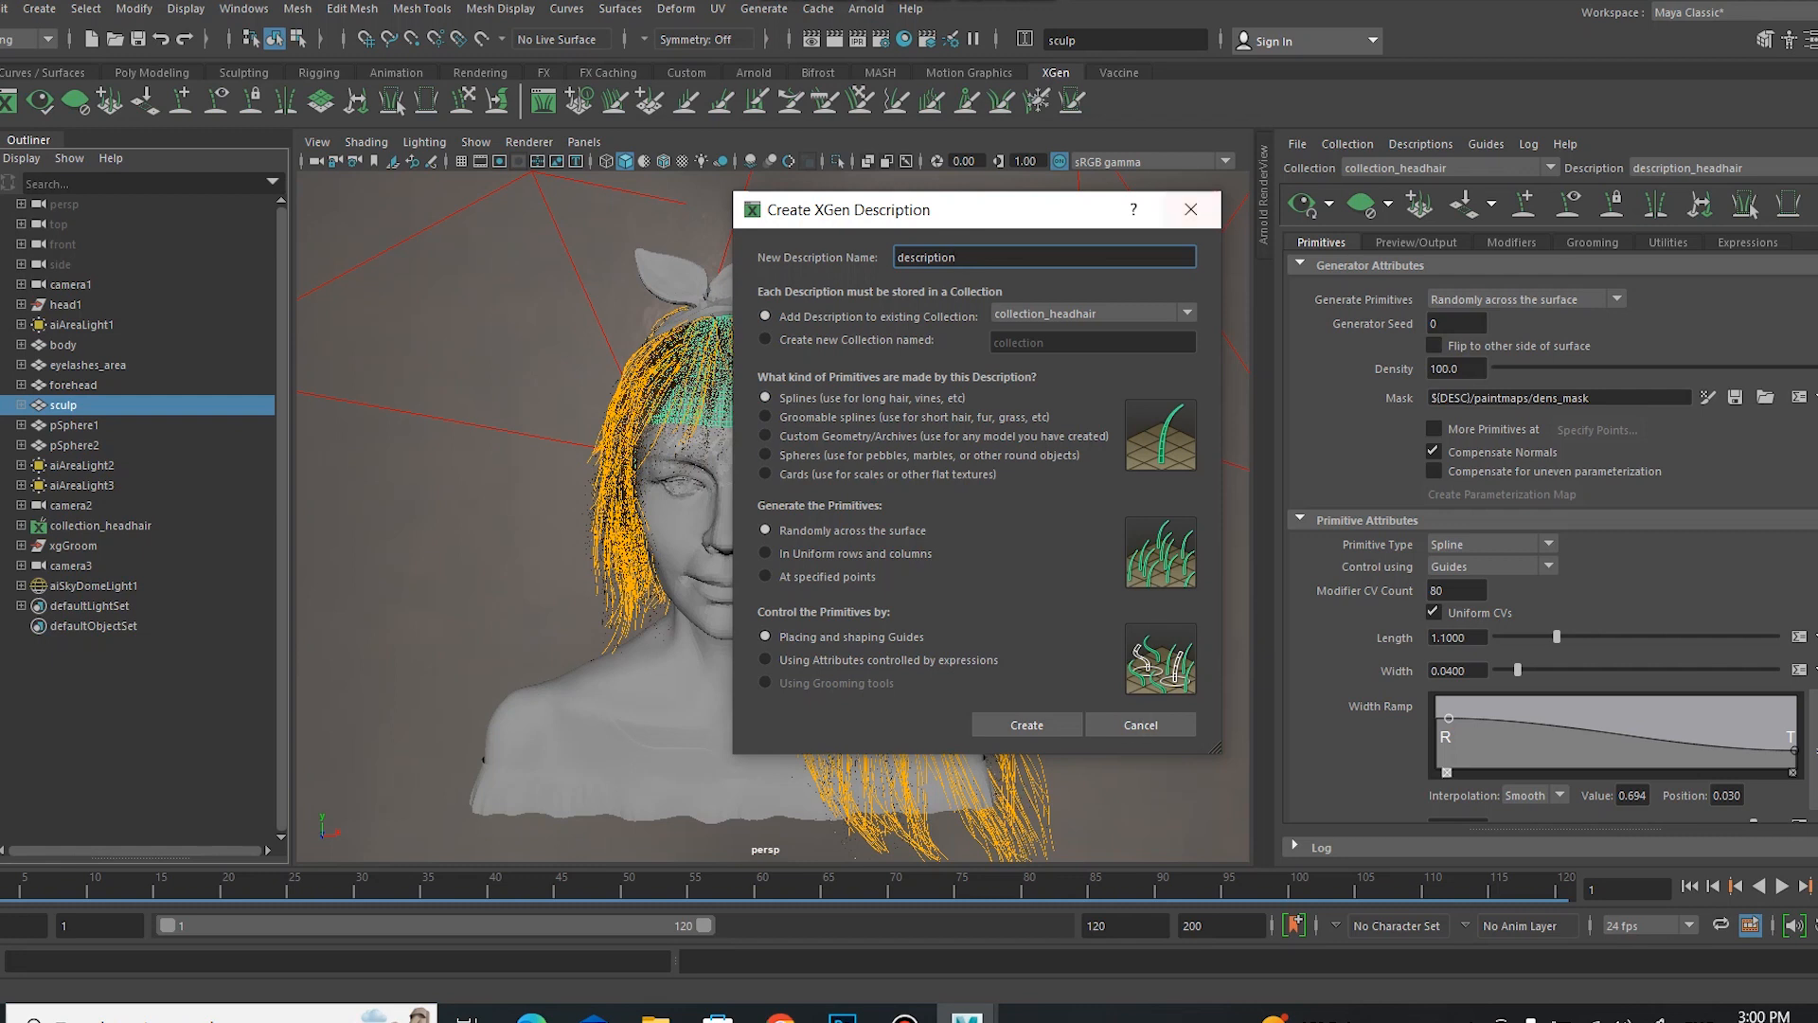
{"action": "left_click", "coordinate": [1139, 725]}
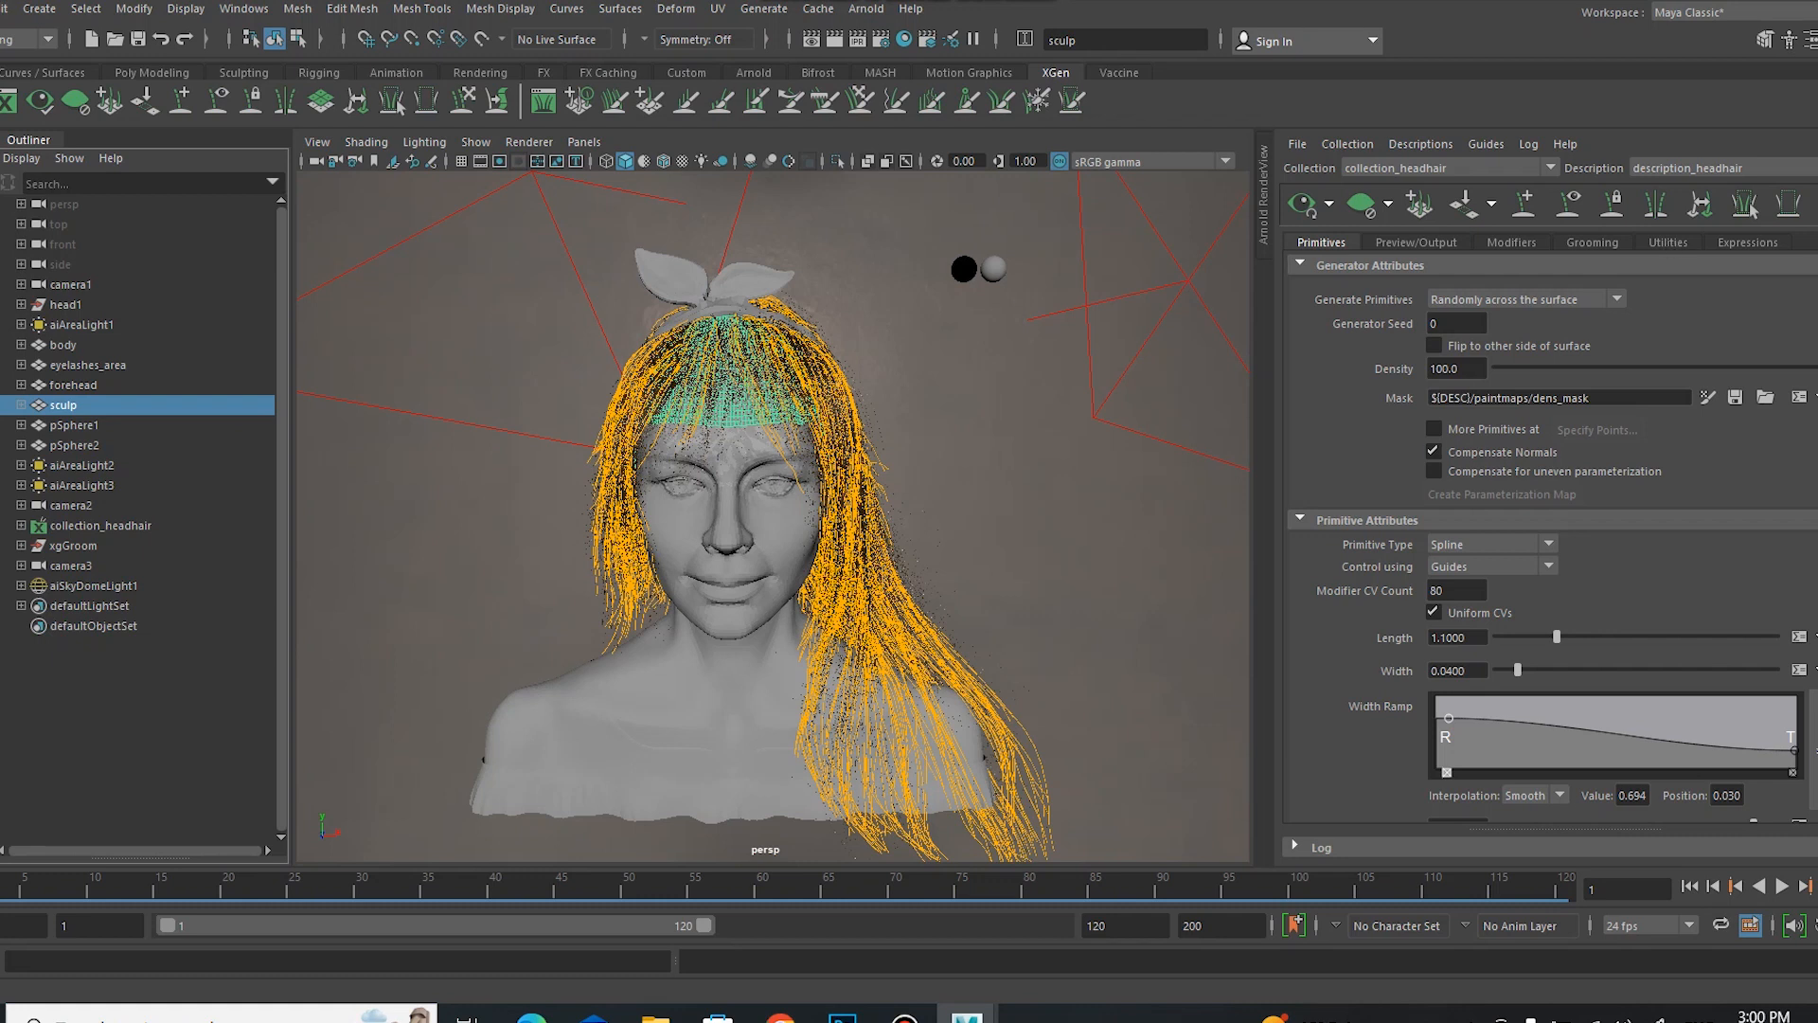
Step: Show the Curves To Guides utility settings for description_headhair, and expand collection_headhair to view its guides from the side
{"action": "left_click", "coordinate": [1669, 243]}
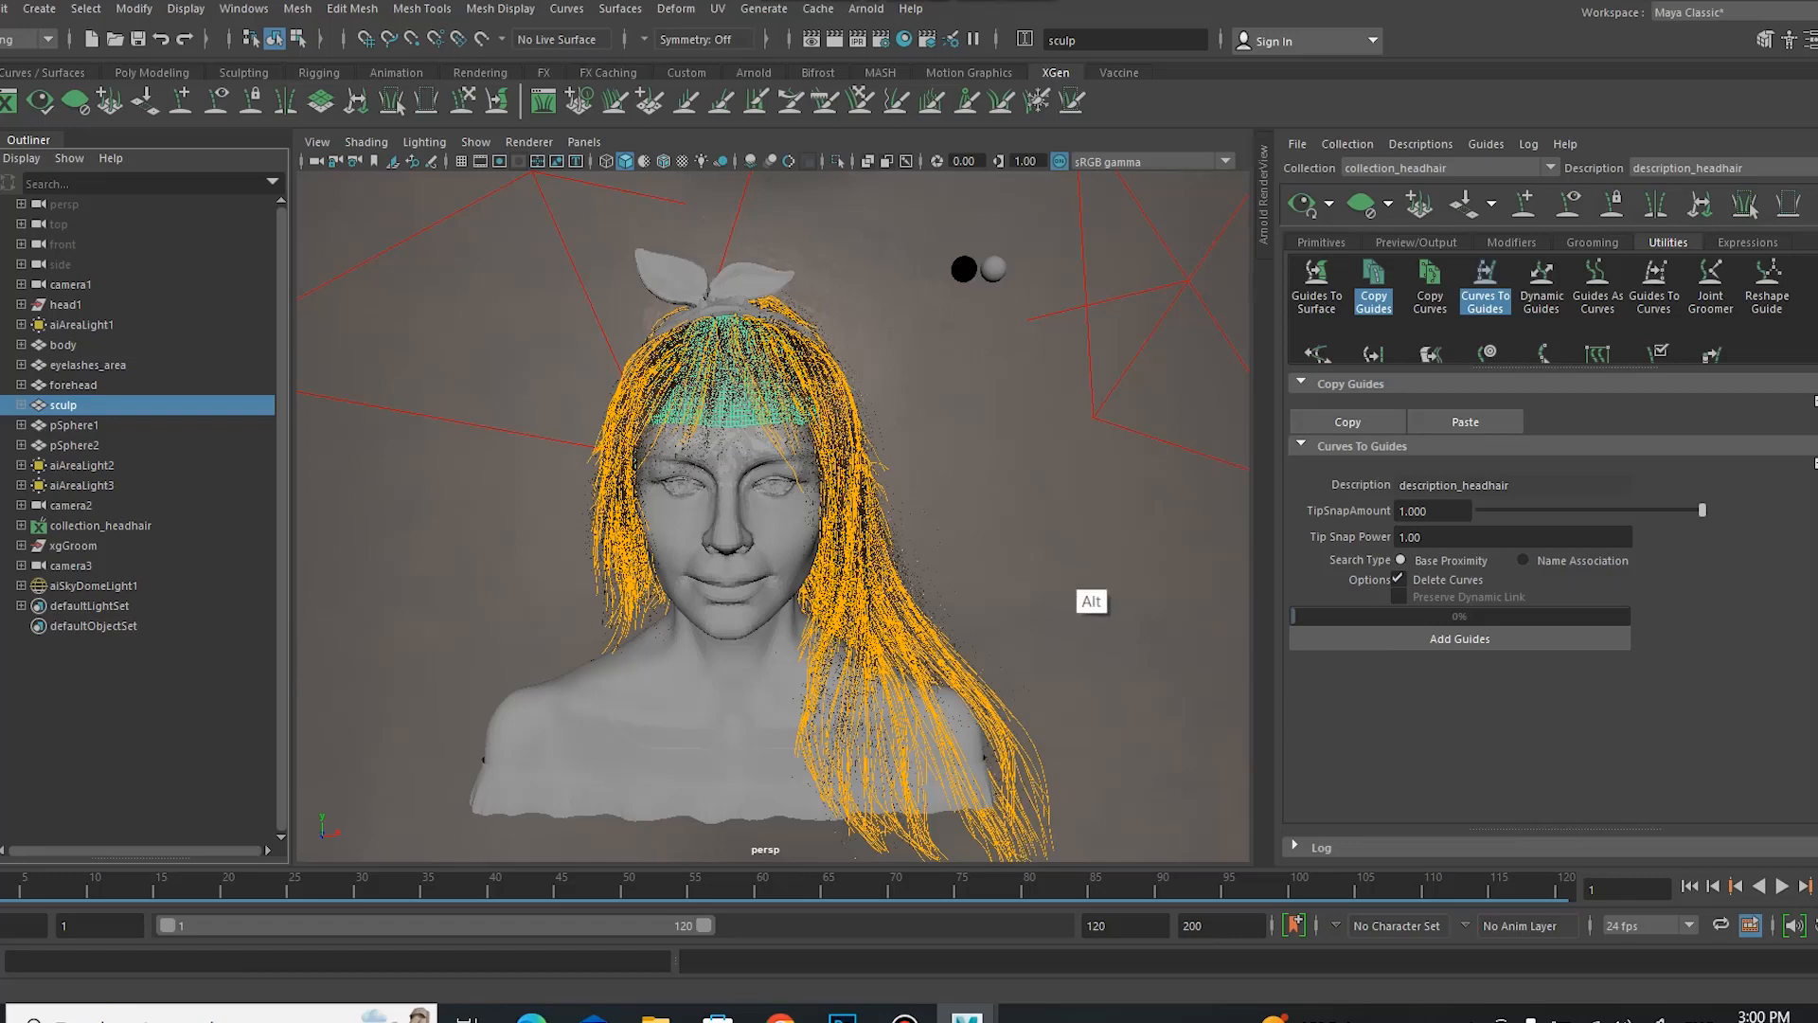
{"action": "left_click_drag", "start_coordinate": [1089, 602], "coordinate": [1031, 600], "text": "alt"}
{"action": "left_click", "coordinate": [20, 525]}
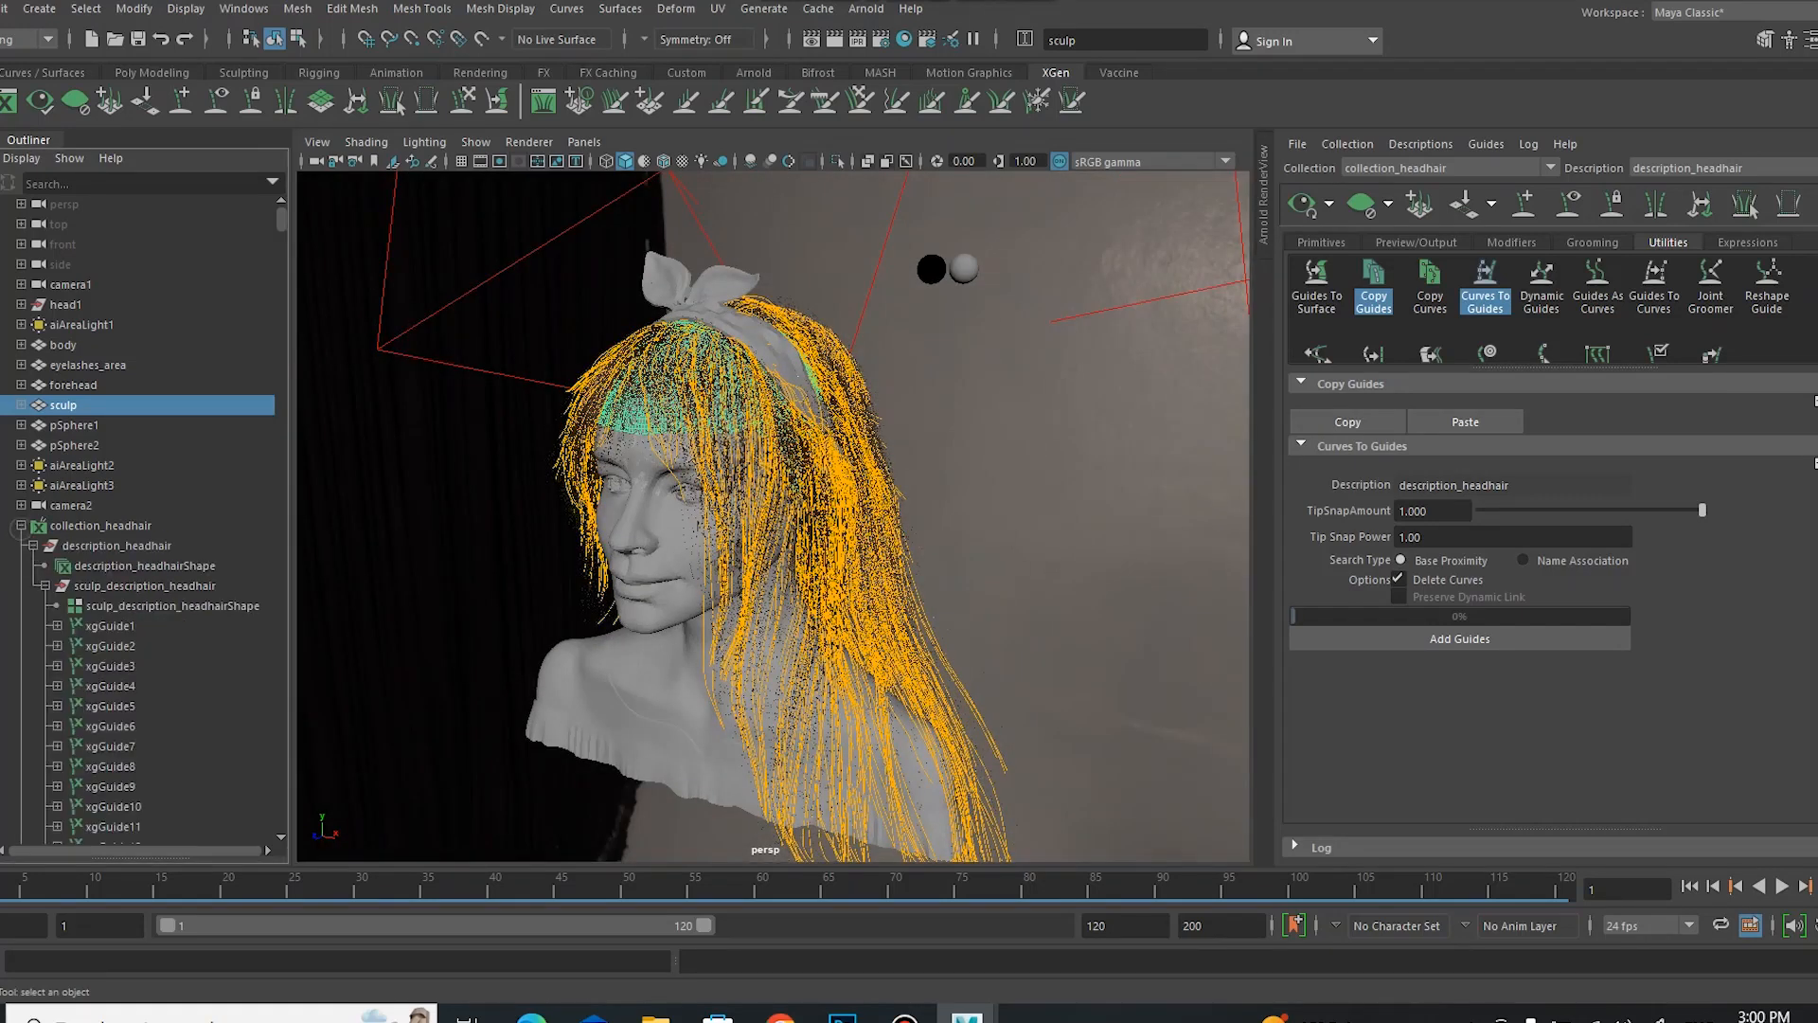
Step: Collapse collection_headhair in the Outliner and show the primitive settings of description_headhair, viewing the hair guides from the front
{"action": "mouse_move", "coordinate": [281, 218]}
{"action": "left_mouse_down"}
{"action": "mouse_move", "coordinate": [282, 787]}
{"action": "mouse_move", "coordinate": [281, 216]}
{"action": "left_mouse_up"}
{"action": "left_click", "coordinate": [21, 525]}
{"action": "left_click_drag", "start_coordinate": [945, 581], "coordinate": [1013, 527], "text": "alt"}
{"action": "middle_click_drag", "start_coordinate": [1013, 527], "coordinate": [1016, 504], "text": "alt"}
{"action": "right_click_drag", "start_coordinate": [1016, 559], "coordinate": [1099, 535], "text": "alt"}
{"action": "left_click_drag", "start_coordinate": [1099, 535], "coordinate": [1096, 507], "text": "alt"}
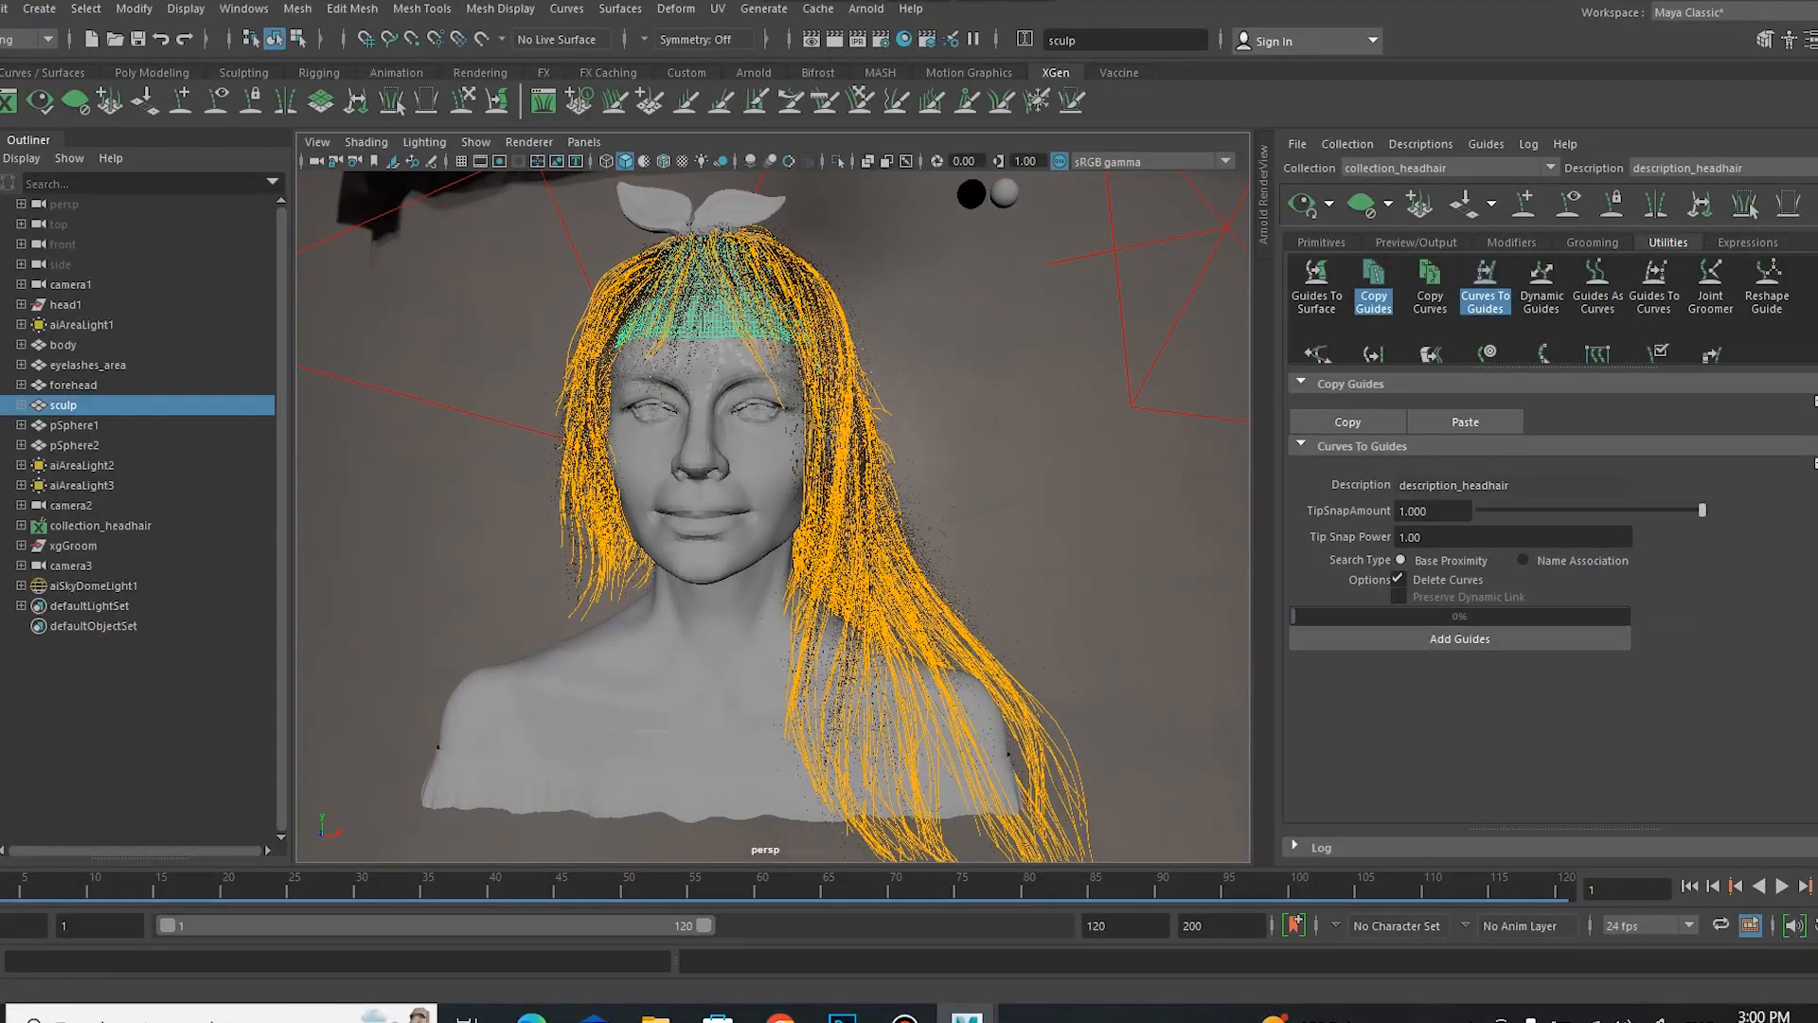
{"action": "left_click", "coordinate": [1321, 242]}
{"action": "left_click_drag", "start_coordinate": [1104, 600], "coordinate": [1129, 625], "text": "alt"}
{"action": "left_click_drag", "start_coordinate": [1011, 512], "coordinate": [1125, 620], "text": "alt"}
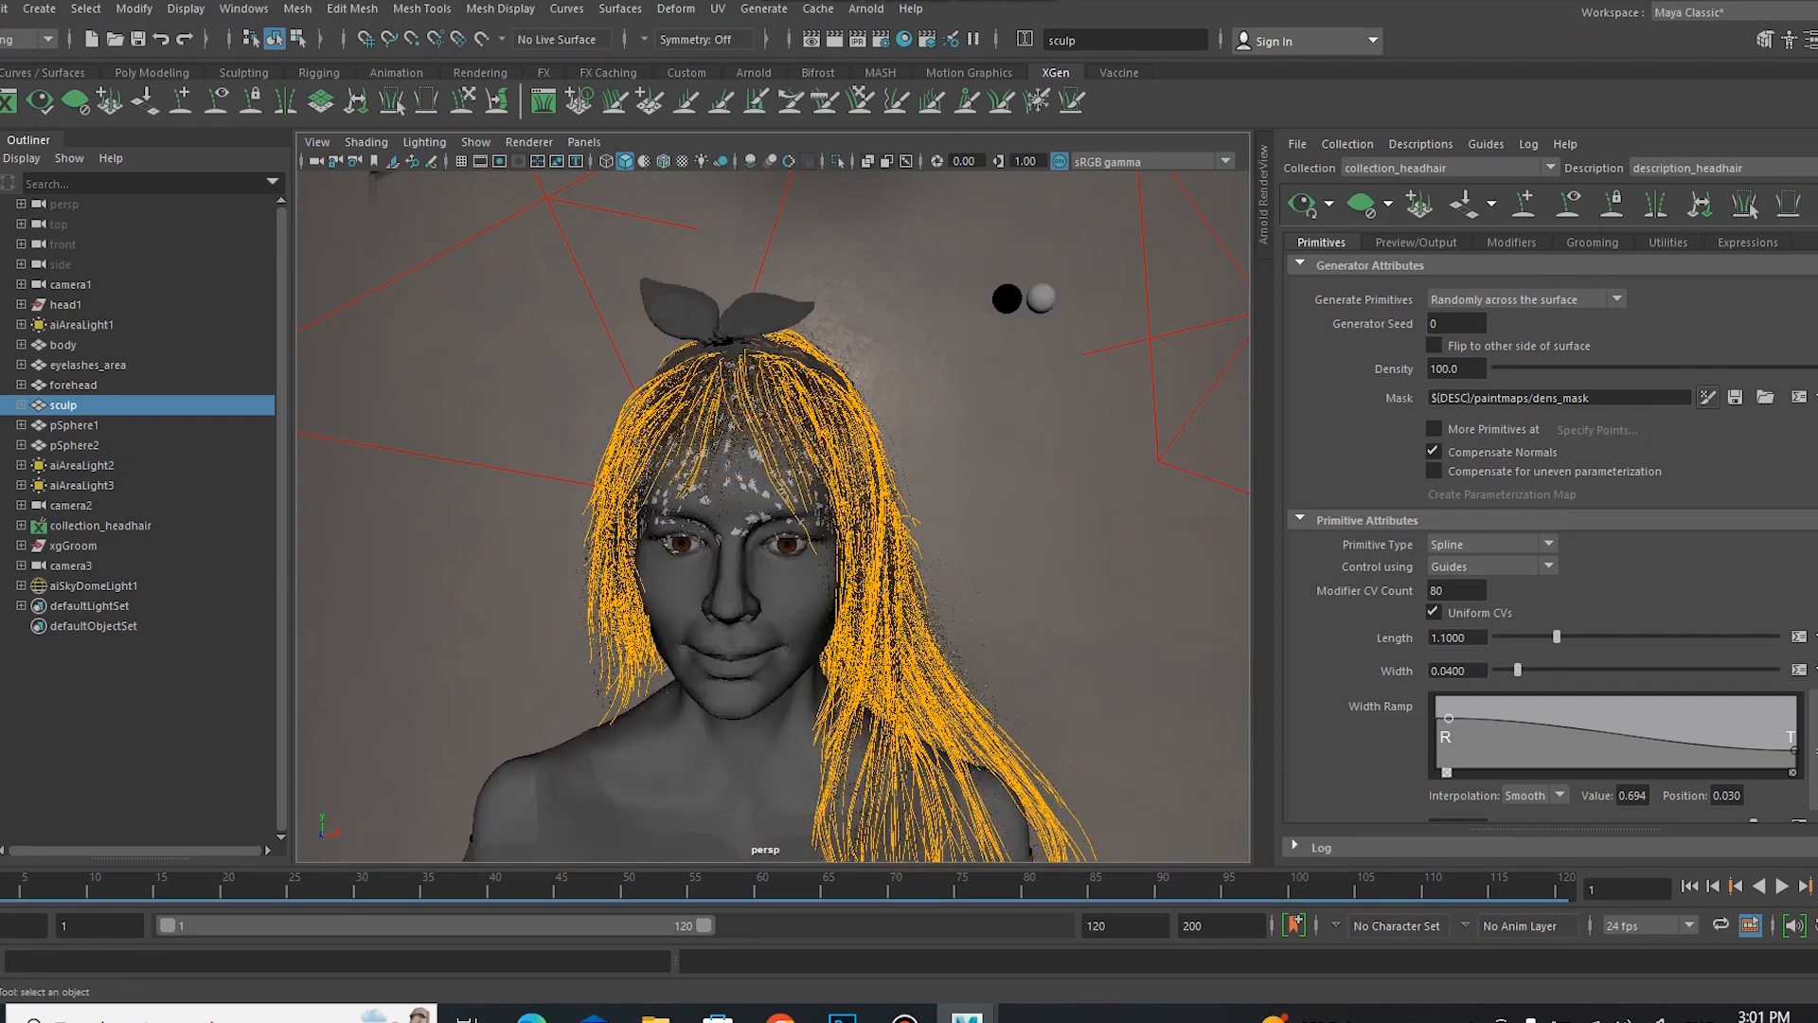
Step: Isolate the sculp mesh with textured display to examine its painted density mask, and return to the full scene in untextured shading
{"action": "key", "text": "6"}
{"action": "left_click", "coordinate": [837, 161]}
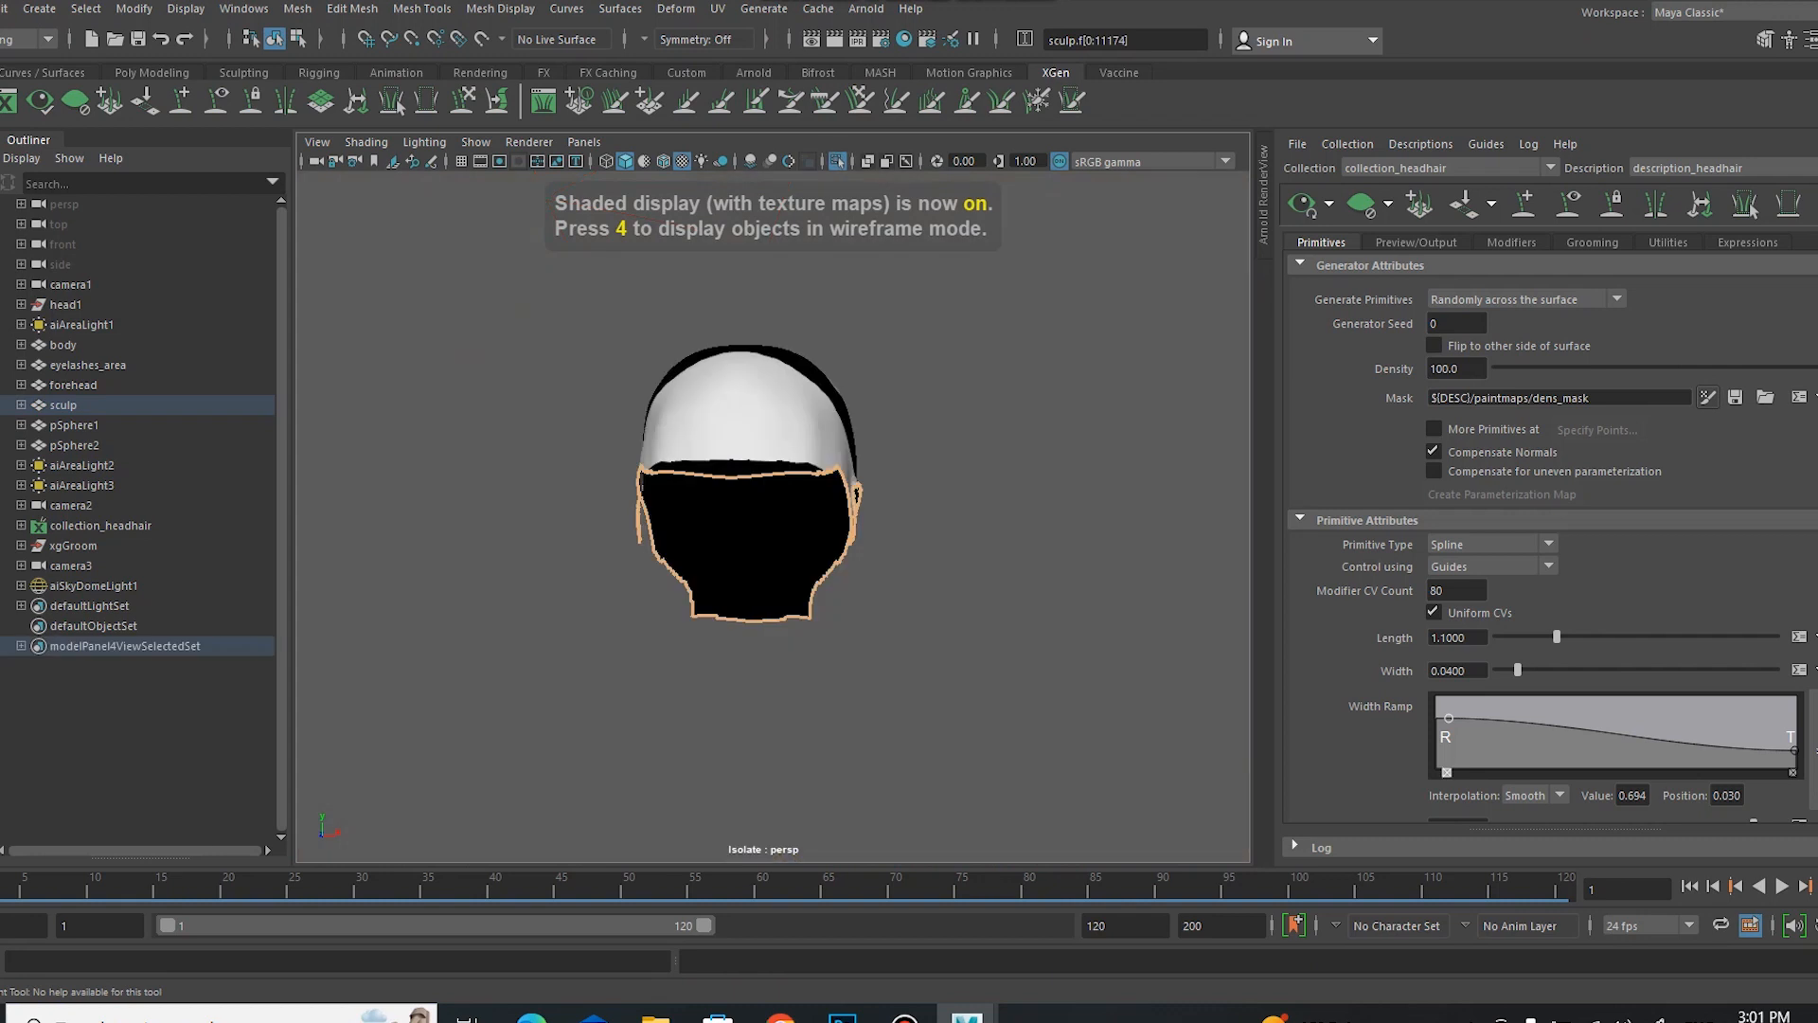
{"action": "left_click_drag", "start_coordinate": [932, 594], "coordinate": [799, 641], "text": "alt"}
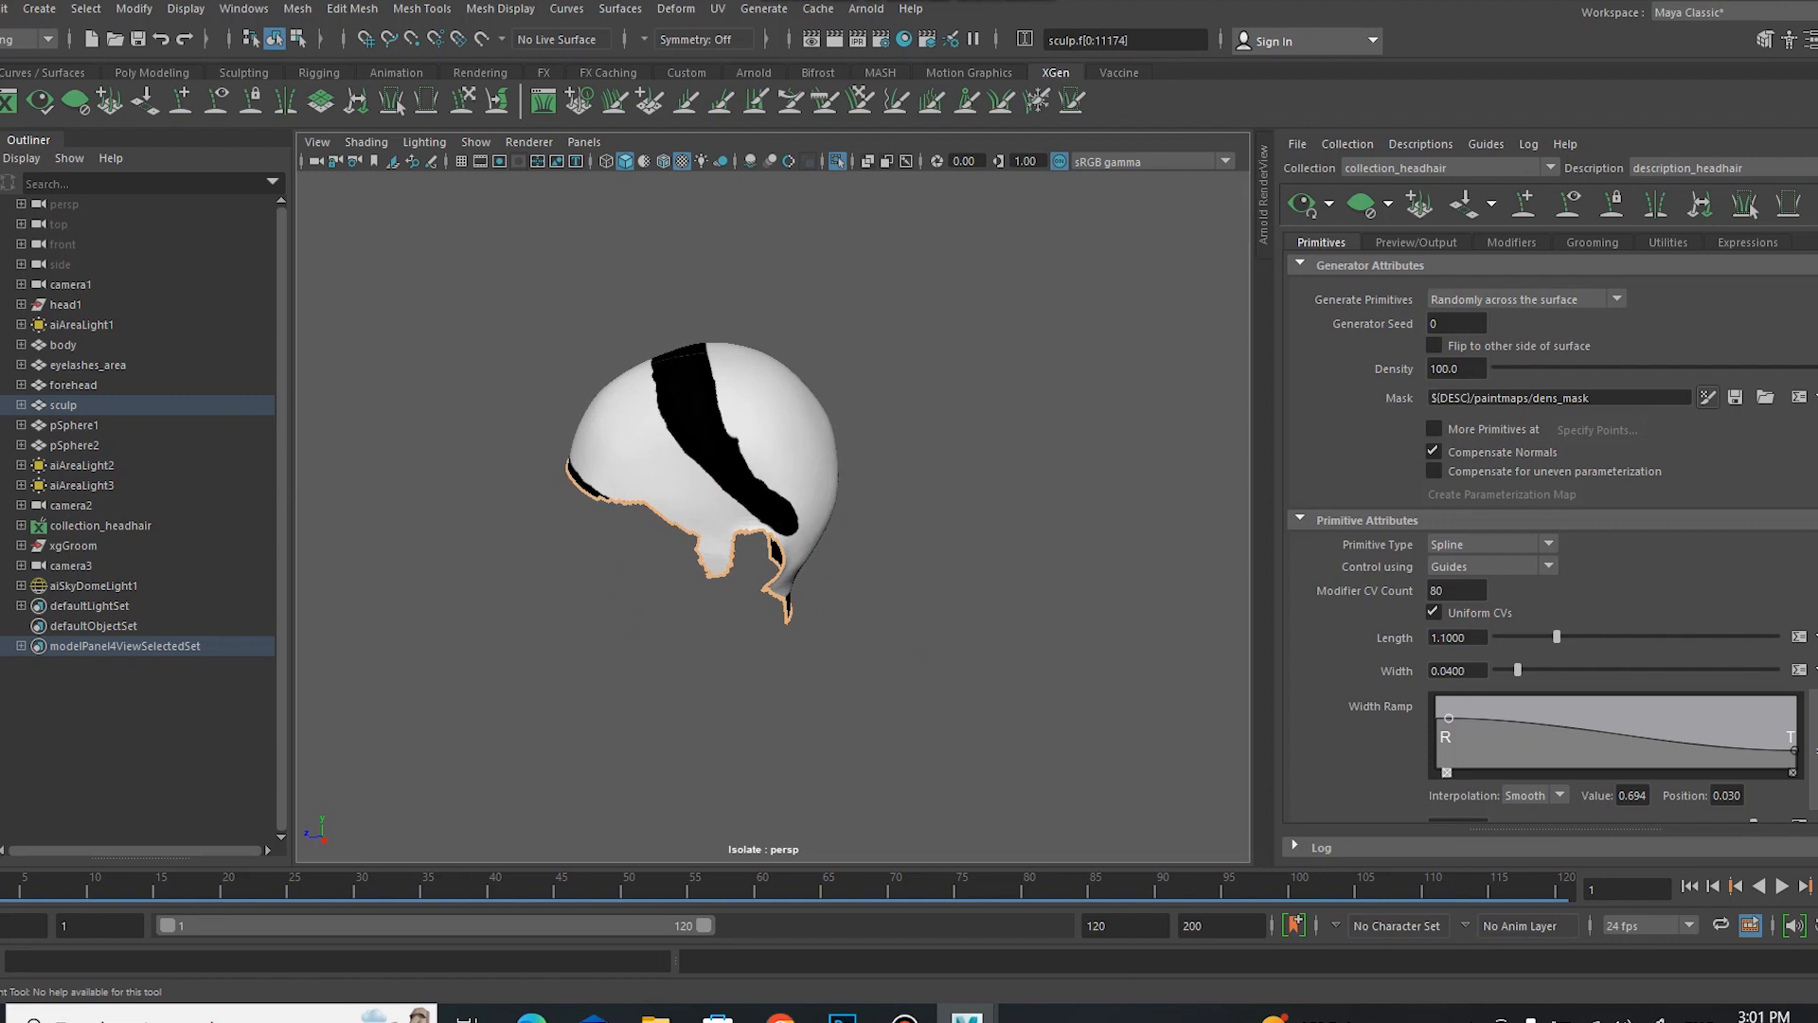
{"action": "left_click_drag", "start_coordinate": [980, 695], "coordinate": [489, 703], "text": "alt"}
{"action": "left_click_drag", "start_coordinate": [779, 752], "coordinate": [1023, 797], "text": "alt"}
{"action": "mouse_move", "coordinate": [937, 728]}
{"action": "left_mouse_down", "text": "alt"}
{"action": "mouse_move", "coordinate": [808, 739]}
{"action": "mouse_move", "coordinate": [930, 726]}
{"action": "left_mouse_up", "text": "alt"}
{"action": "left_click", "coordinate": [837, 161]}
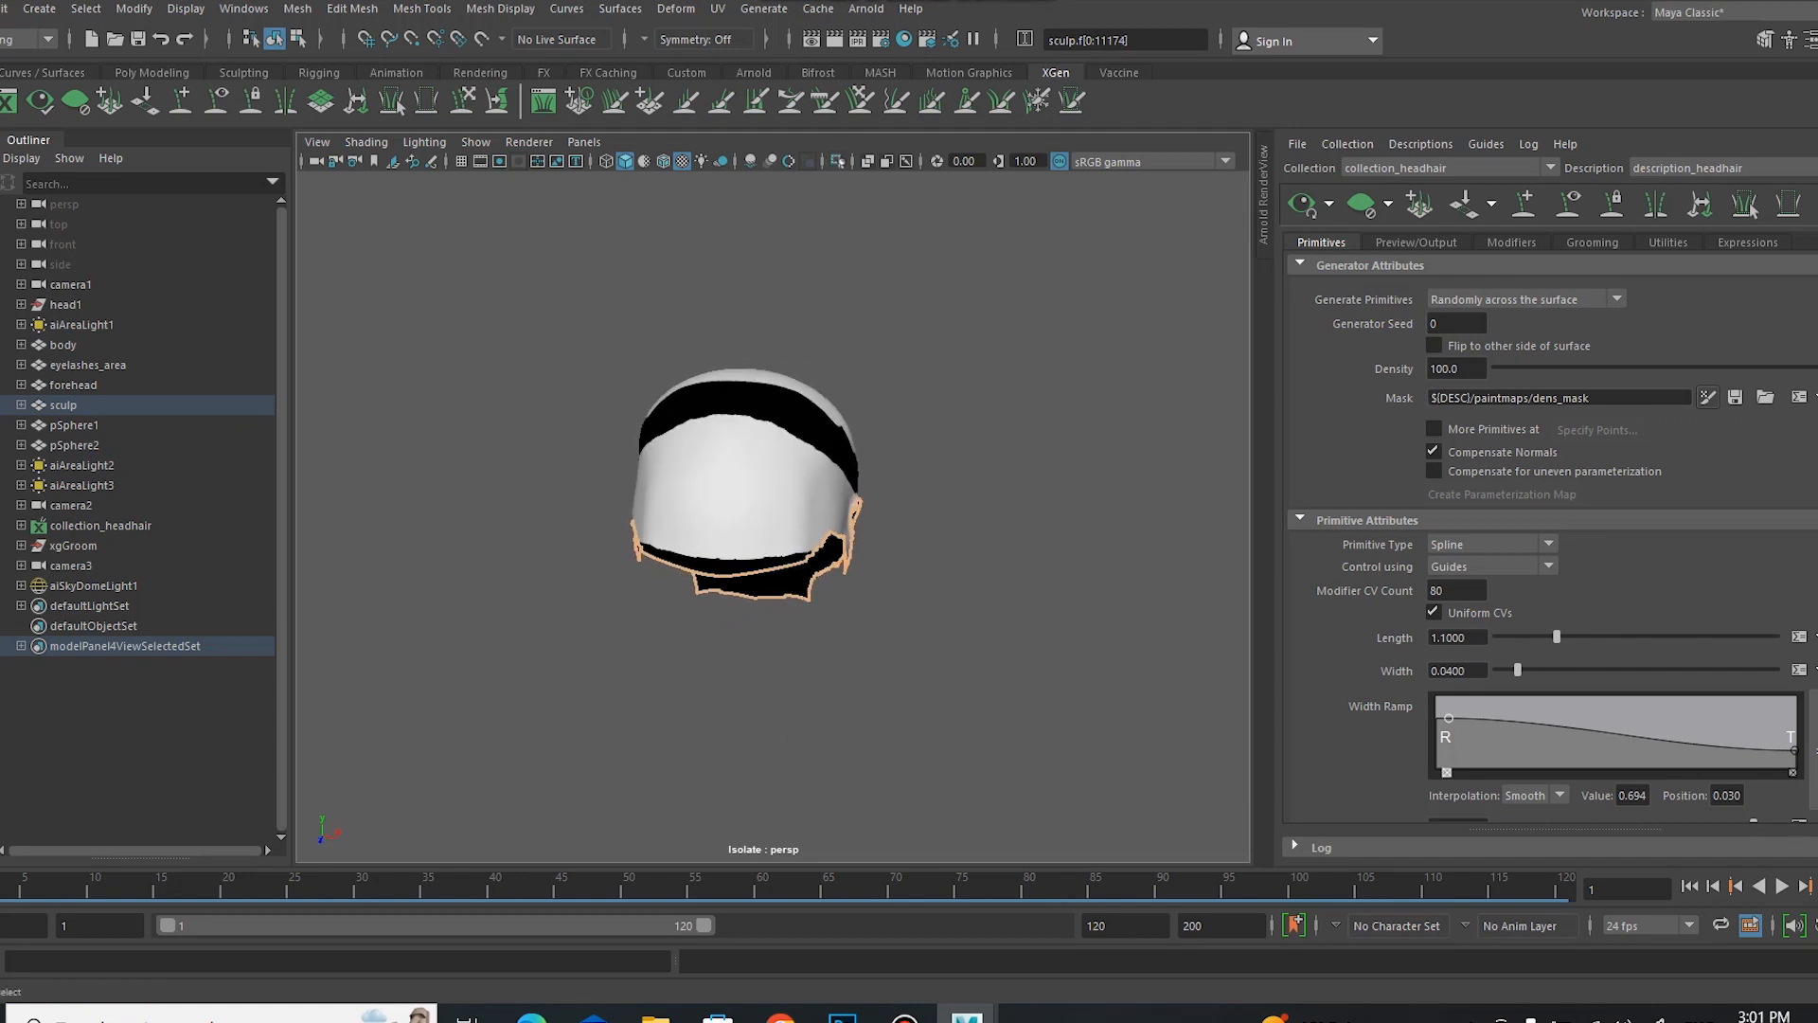
{"action": "left_click_drag", "start_coordinate": [1042, 648], "coordinate": [1155, 615], "text": "alt"}
{"action": "left_click", "coordinate": [1155, 615]}
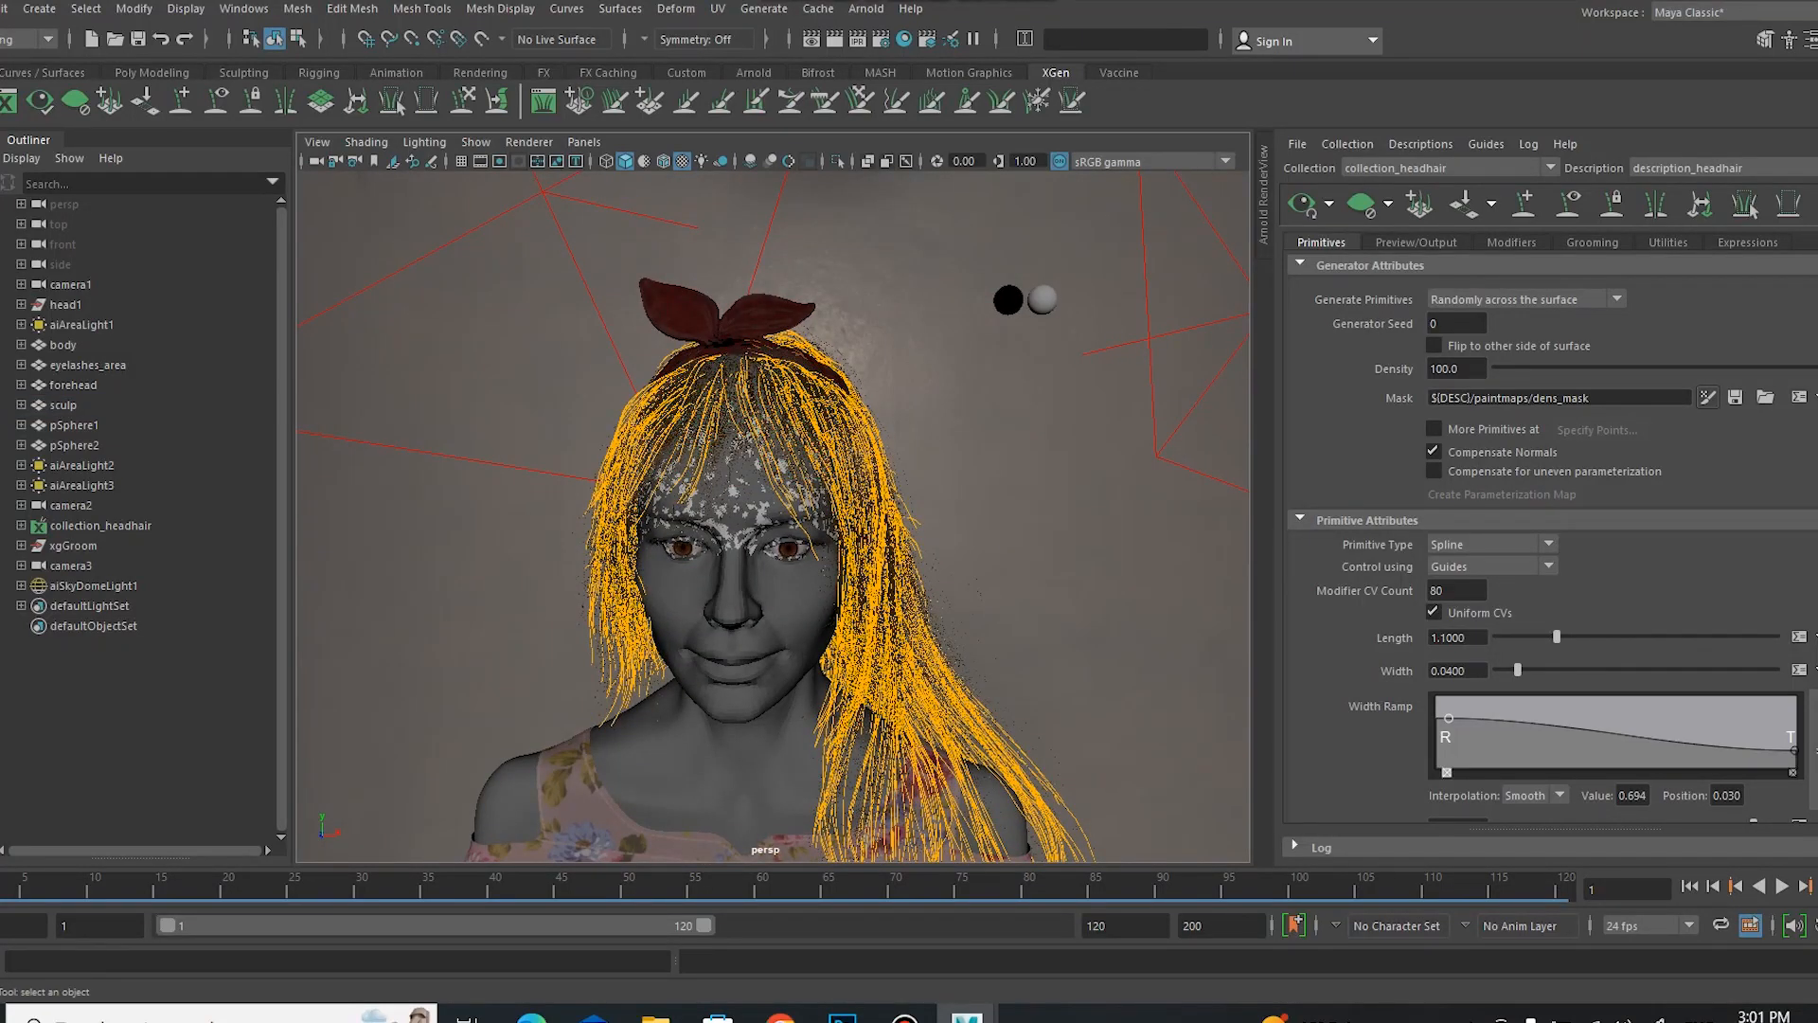
{"action": "left_click", "coordinate": [681, 161]}
{"action": "middle_click_drag", "start_coordinate": [1010, 643], "coordinate": [1003, 567], "text": "alt"}
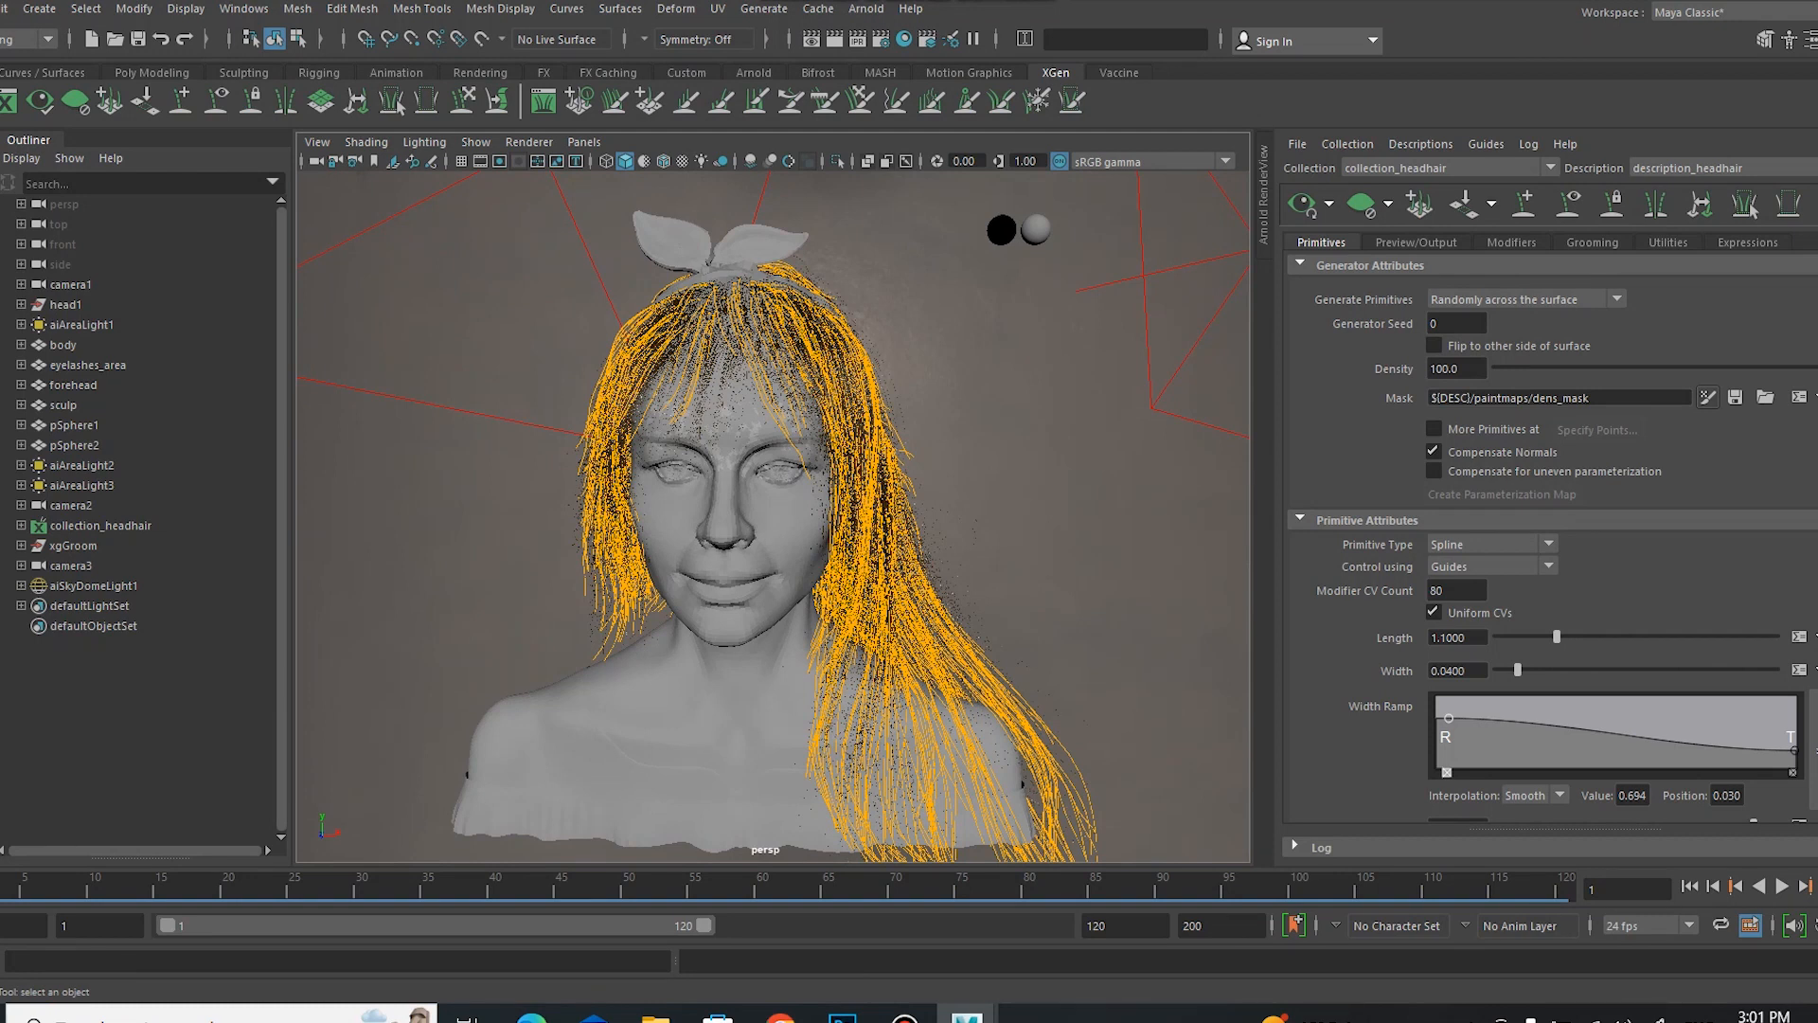
Step: Show the modifiers of description_headhair and the settings of Clumping2 and Clumping1
{"action": "mouse_move", "coordinate": [1058, 594]}
{"action": "left_mouse_down", "text": "alt"}
{"action": "mouse_move", "coordinate": [1023, 592]}
{"action": "mouse_move", "coordinate": [1058, 593]}
{"action": "left_mouse_up", "text": "alt"}
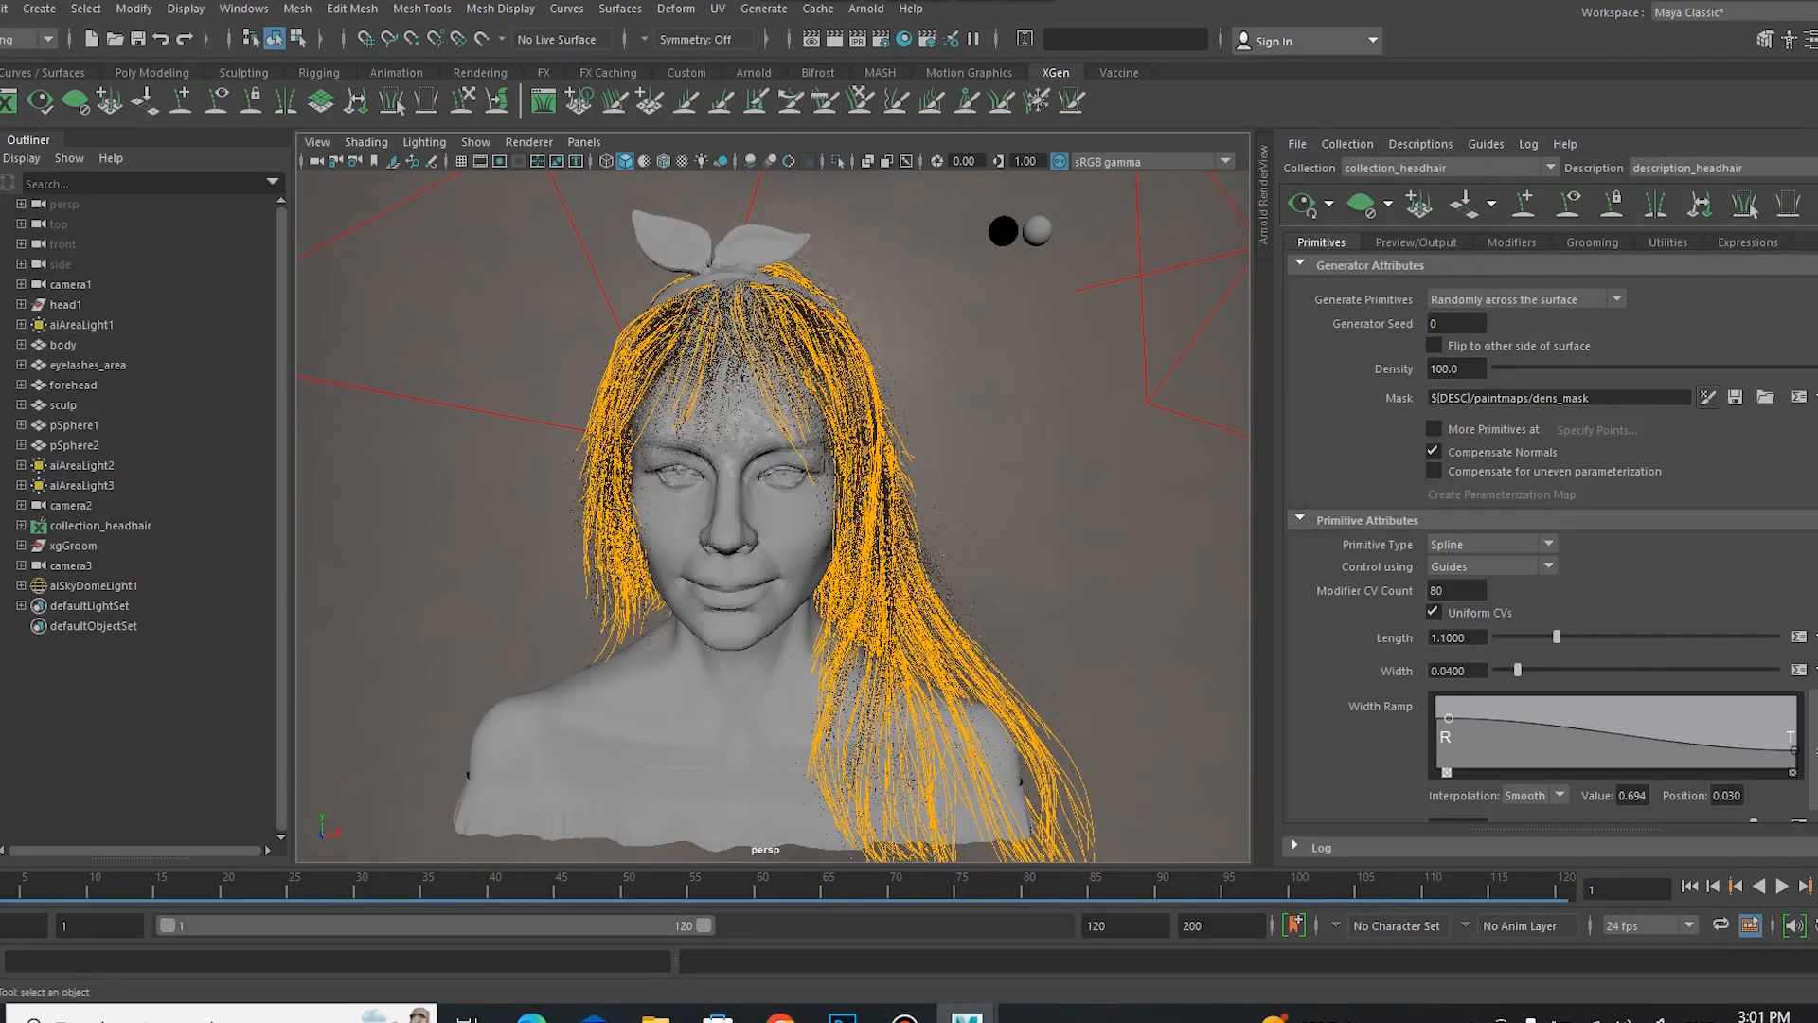
{"action": "left_click_drag", "start_coordinate": [1104, 657], "coordinate": [1079, 653], "text": "alt"}
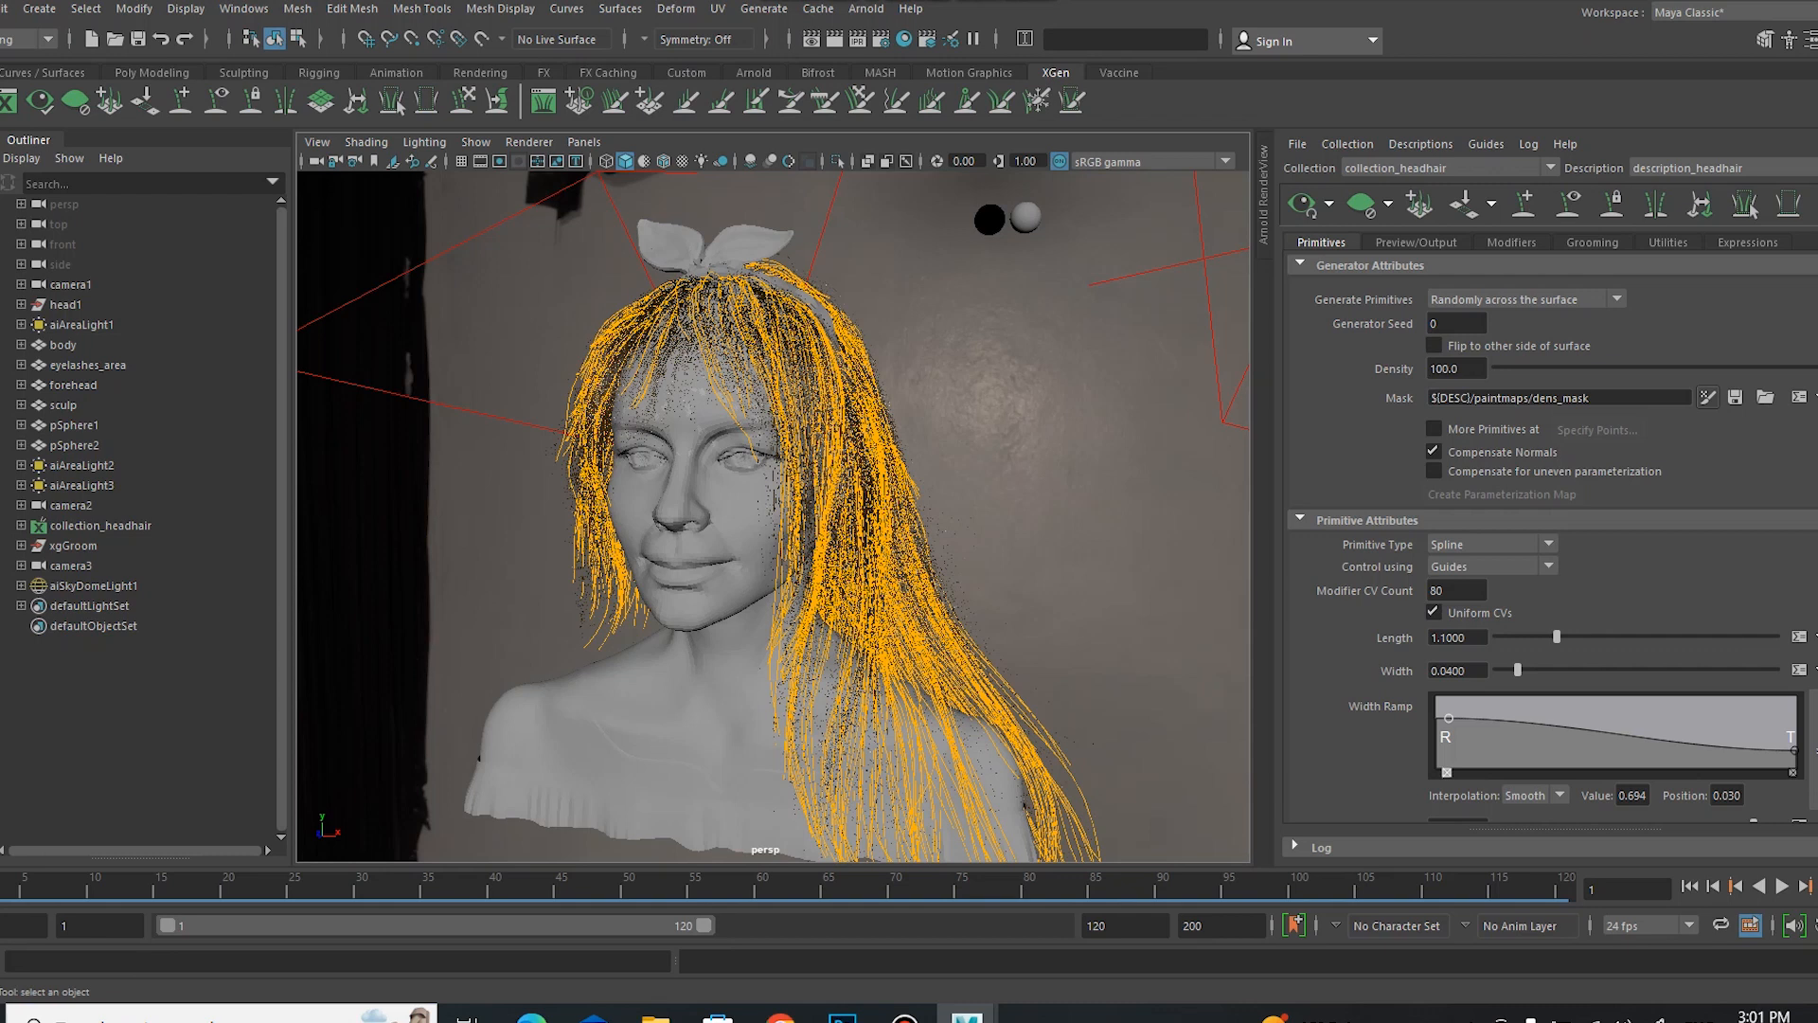
{"action": "left_click", "coordinate": [1510, 241]}
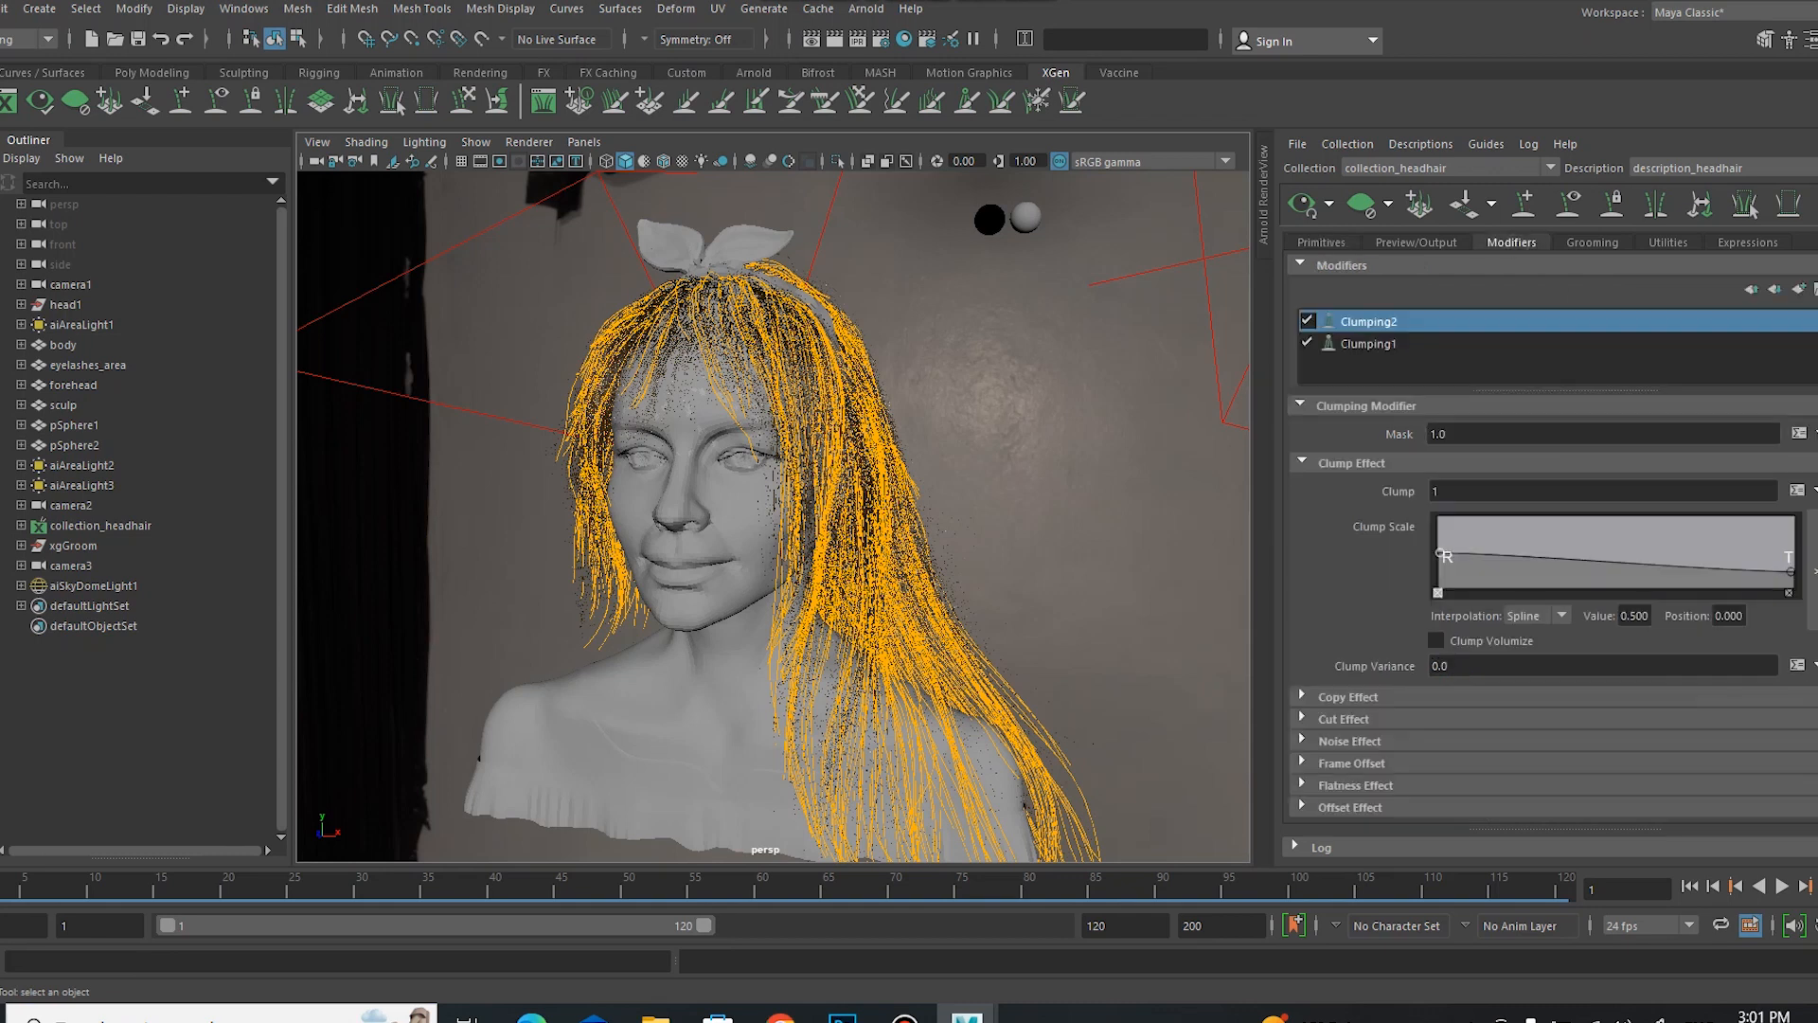
{"action": "left_click_drag", "start_coordinate": [1008, 608], "coordinate": [1061, 561], "text": "alt"}
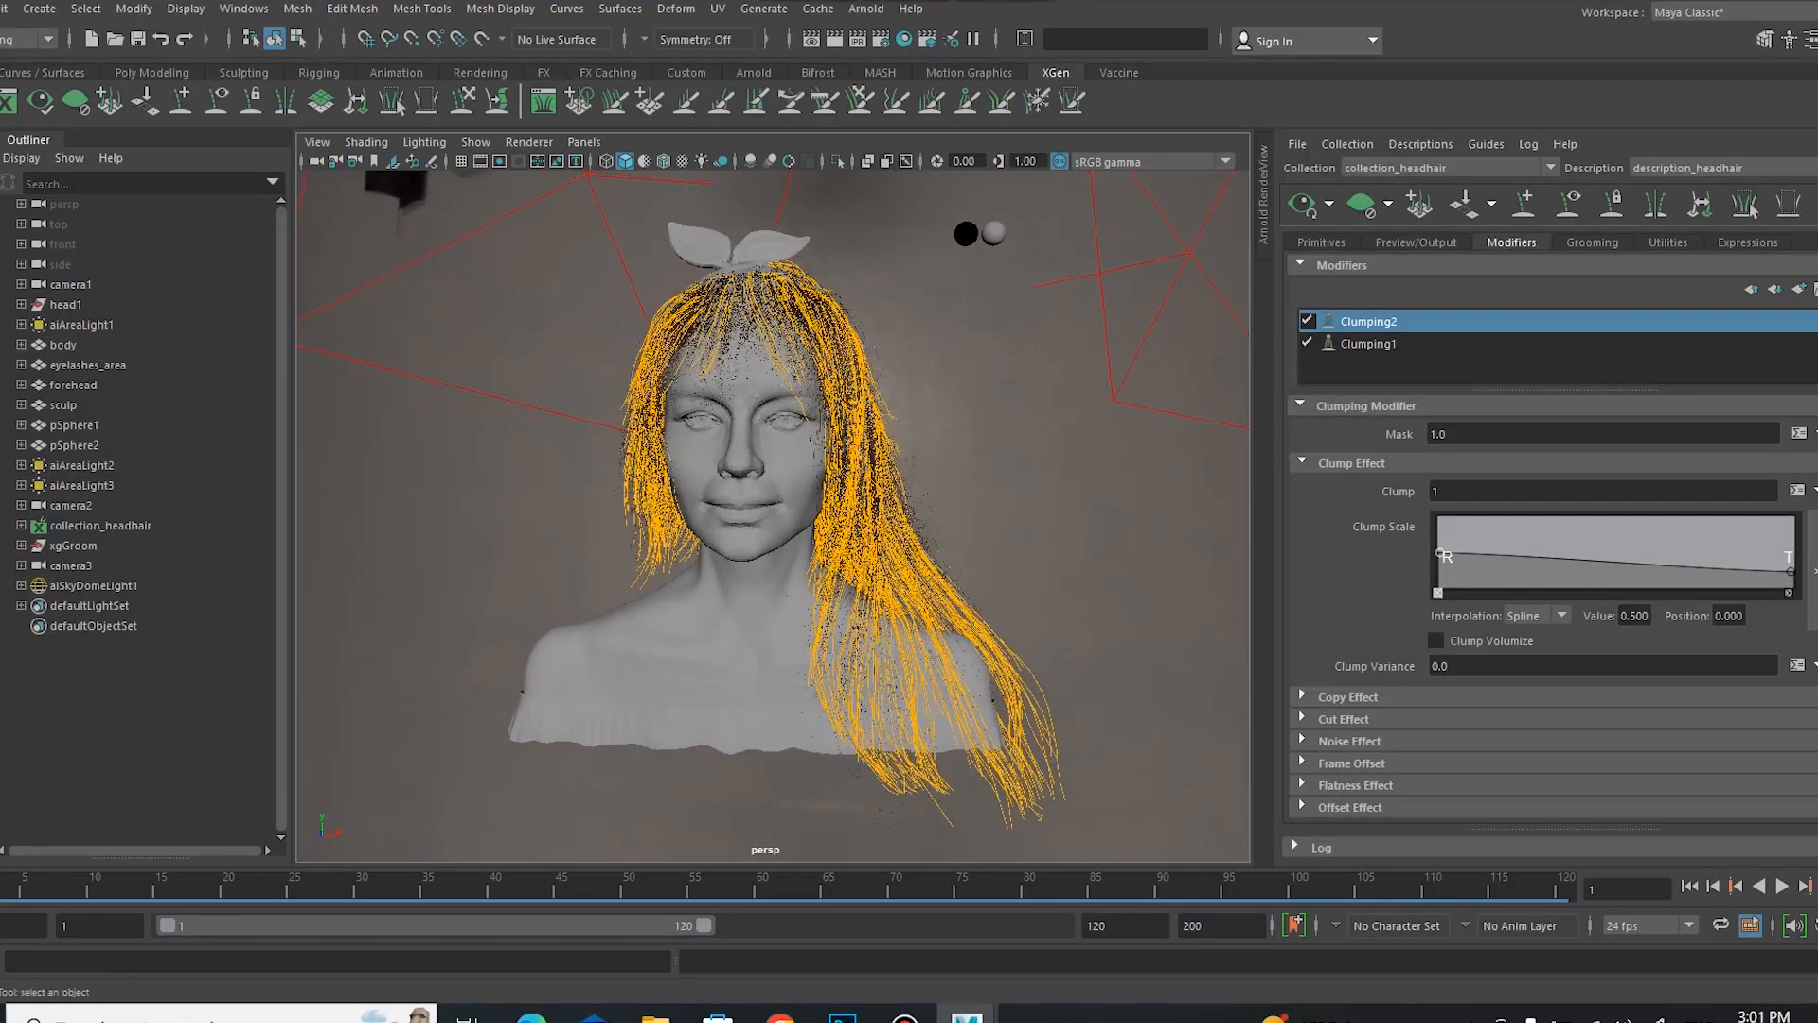
{"action": "left_click", "coordinate": [1384, 345]}
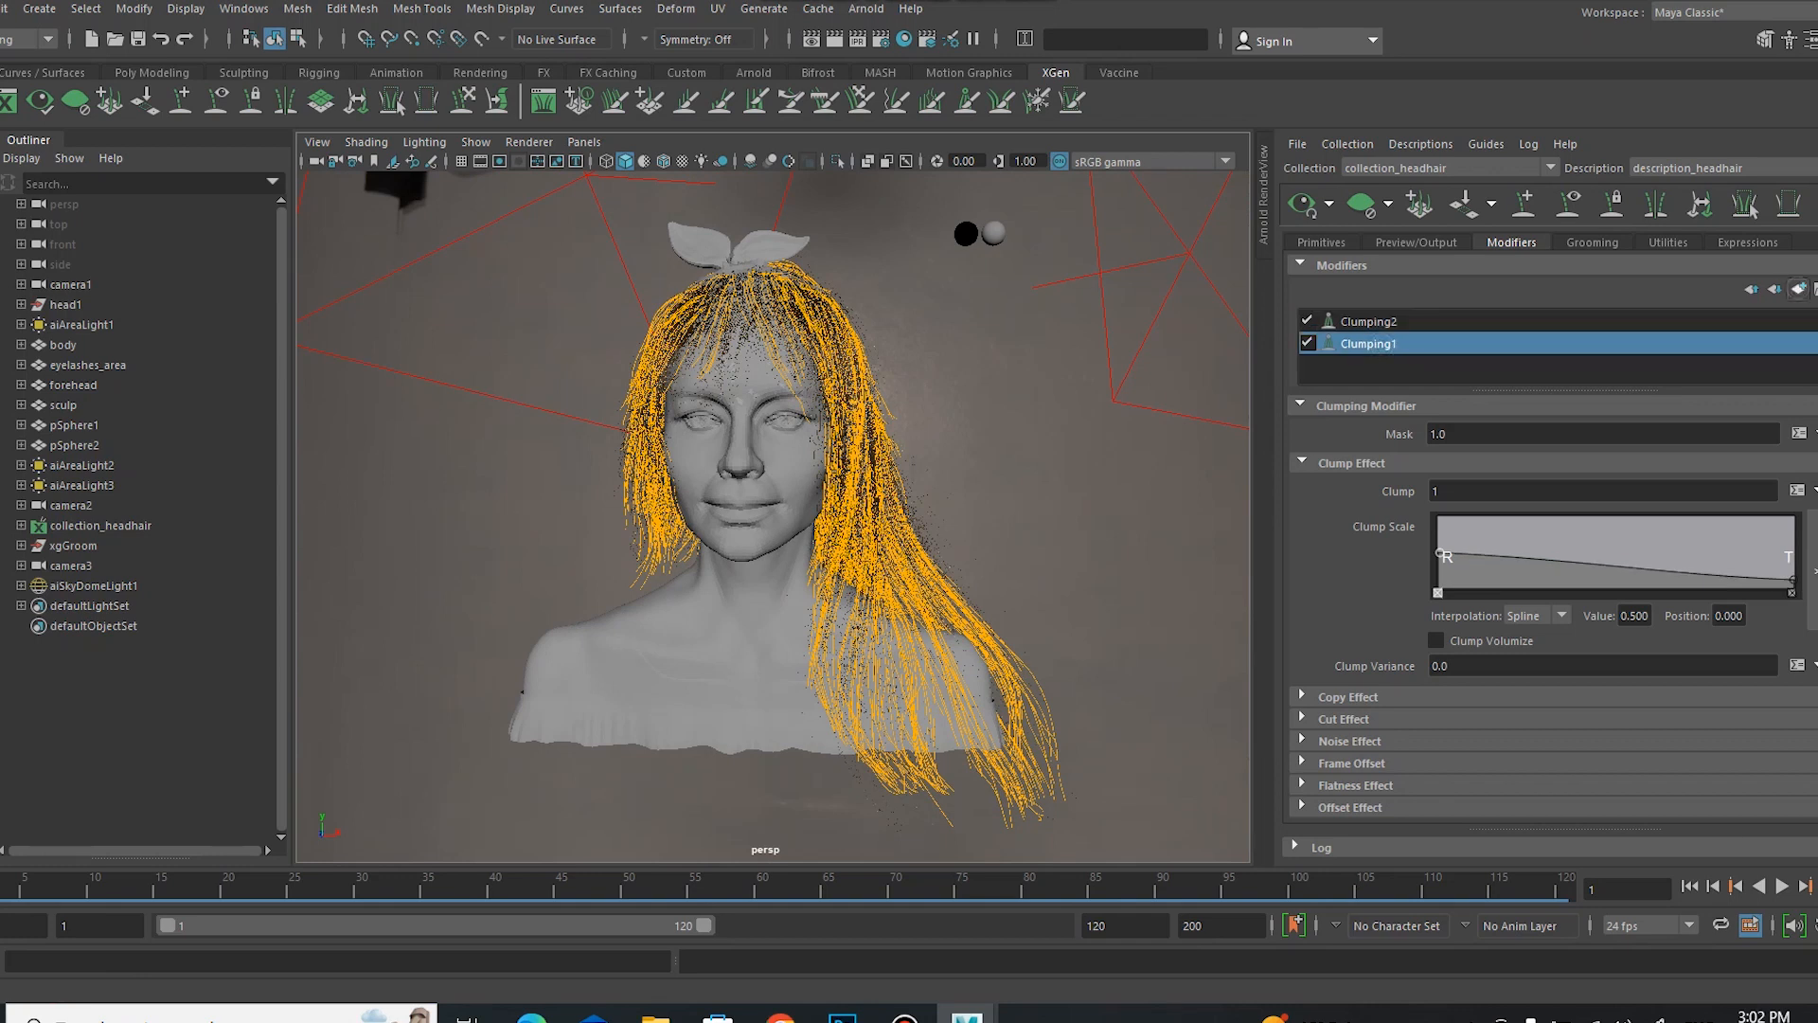
Step: Open the list of XGen modifiers that can be added, close it without adding one, and show Clumping1's remaining settings
{"action": "left_click", "coordinate": [1799, 288]}
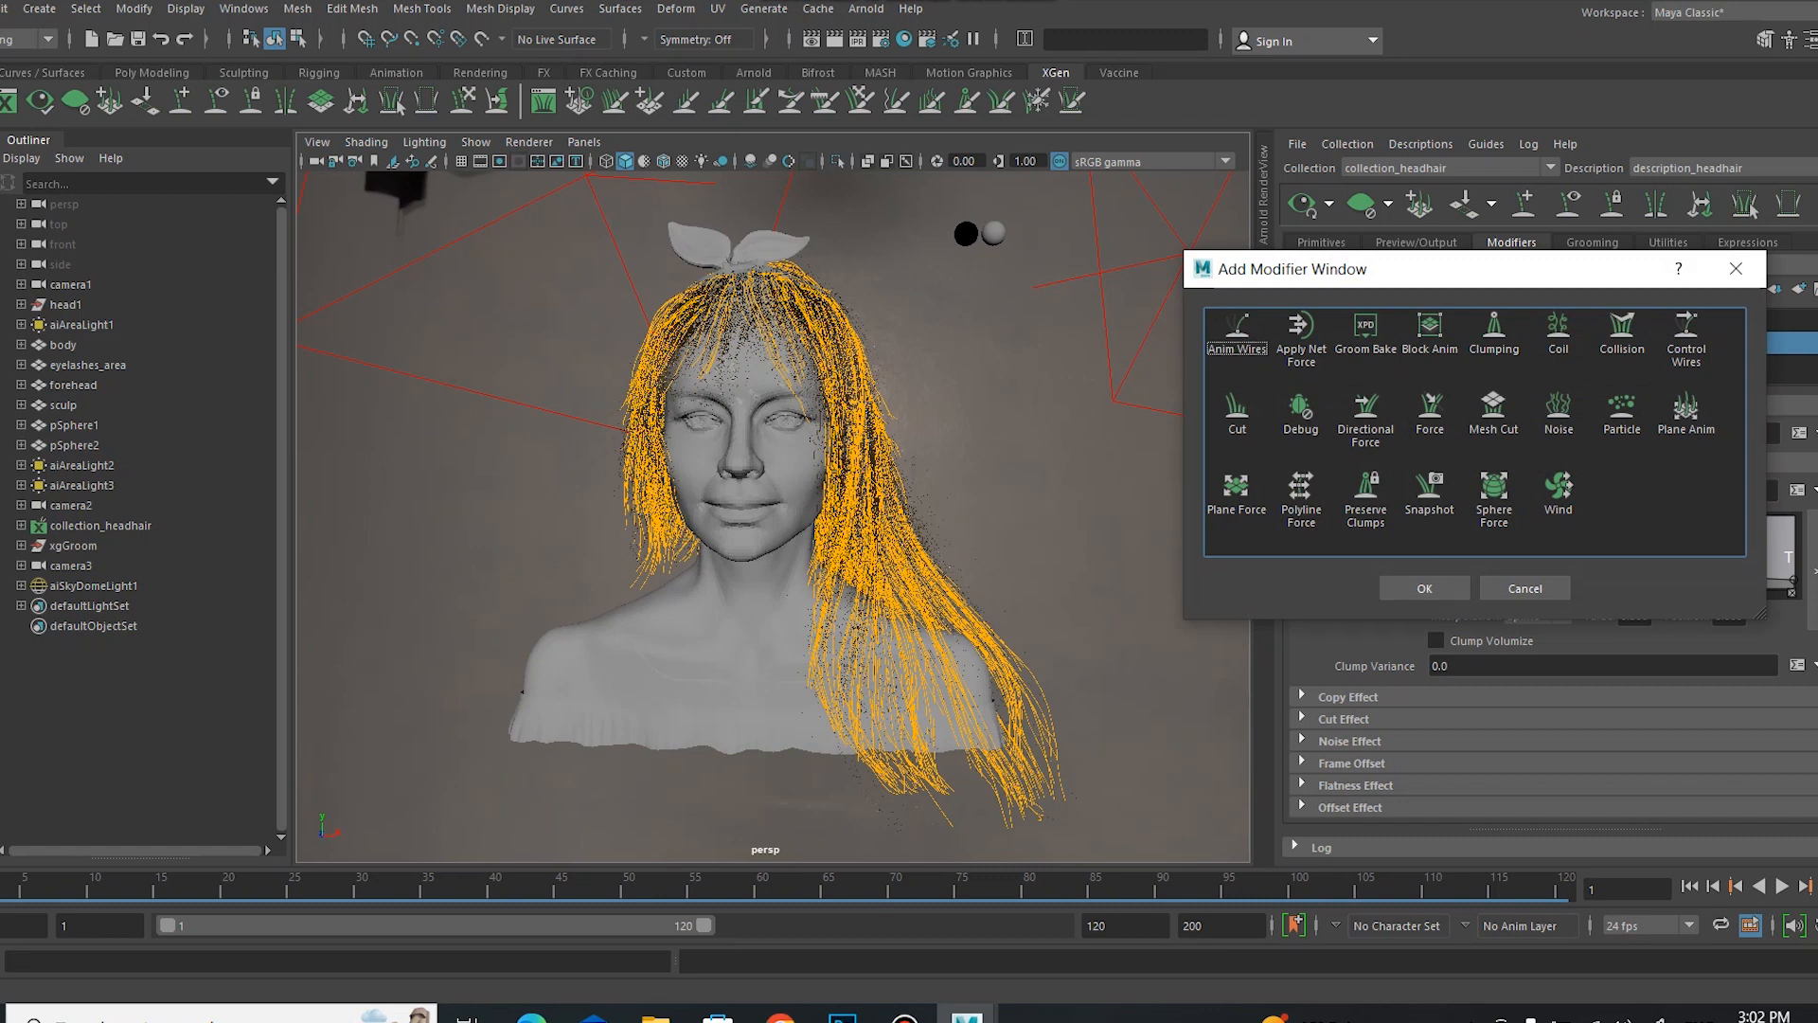
{"action": "left_click", "coordinate": [1736, 269]}
{"action": "scroll", "coordinate": [1553, 606], "scroll_direction": "down", "scroll_amount": 3}
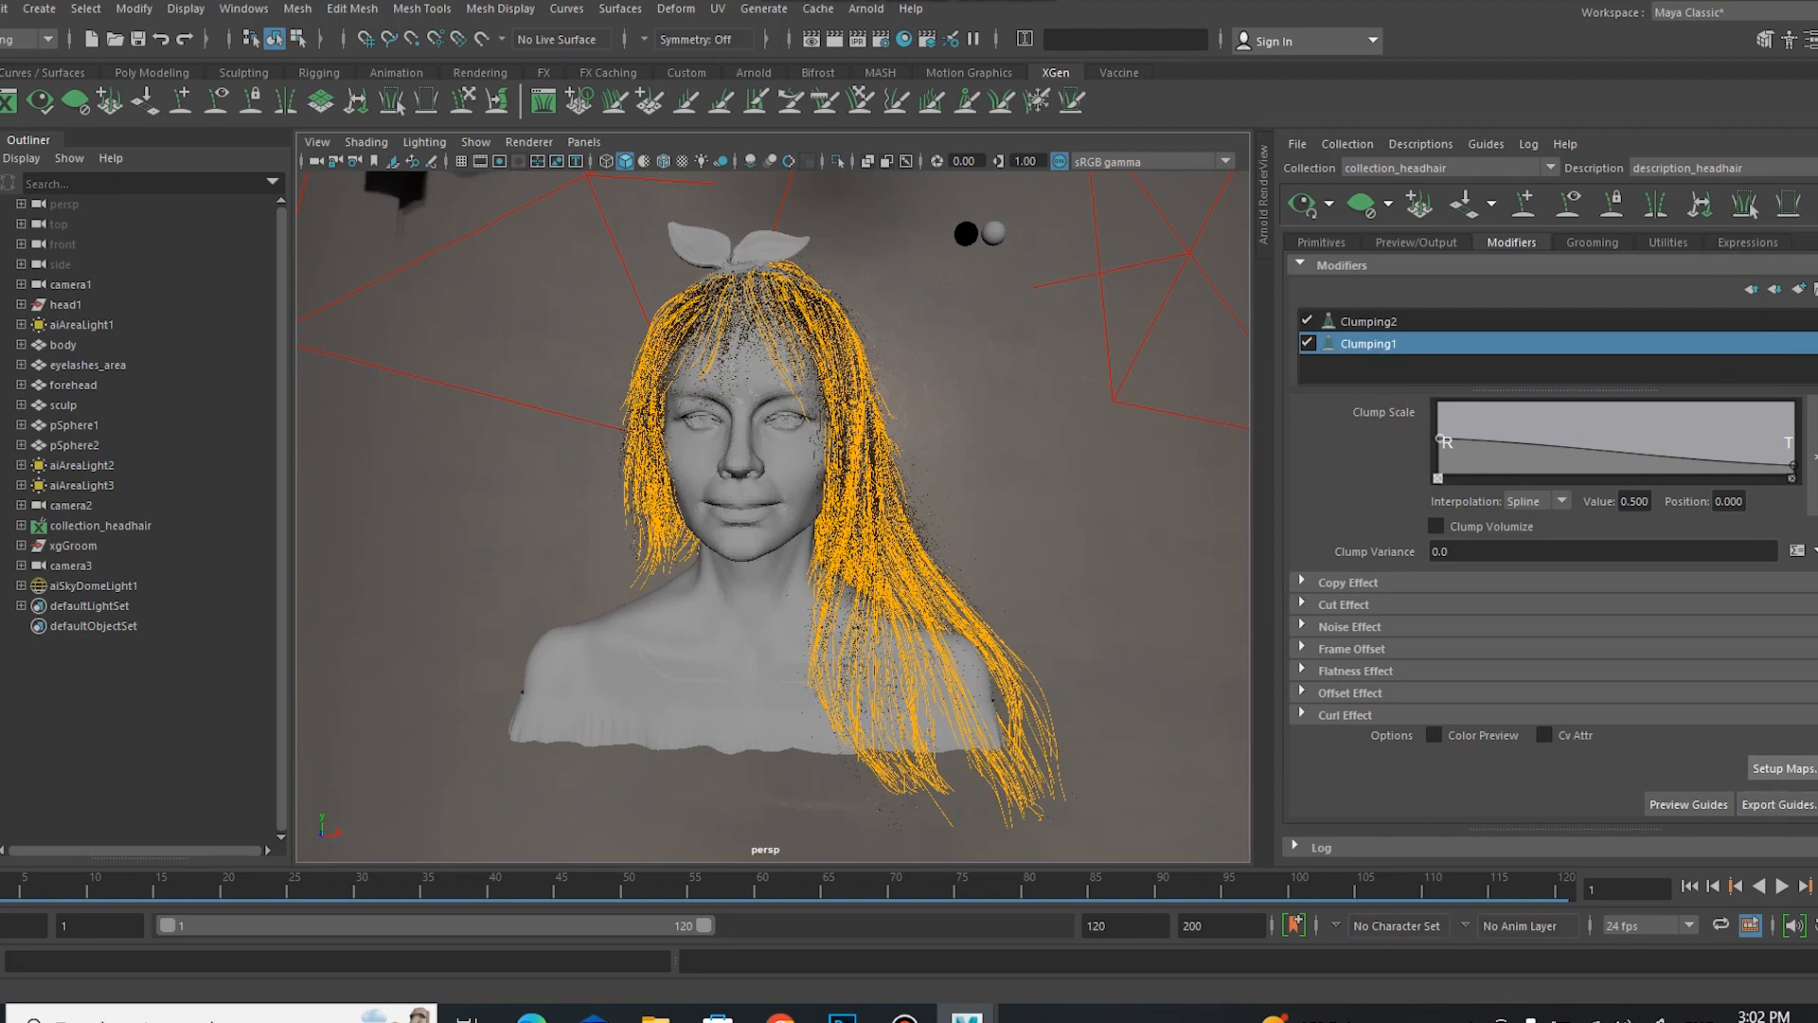
{"action": "left_click_drag", "start_coordinate": [1115, 699], "coordinate": [808, 467], "text": "alt"}
{"action": "mouse_move", "coordinate": [1084, 641]}
{"action": "left_mouse_down", "text": "alt"}
{"action": "mouse_move", "coordinate": [994, 644]}
{"action": "mouse_move", "coordinate": [1087, 654]}
{"action": "left_mouse_up", "text": "alt"}
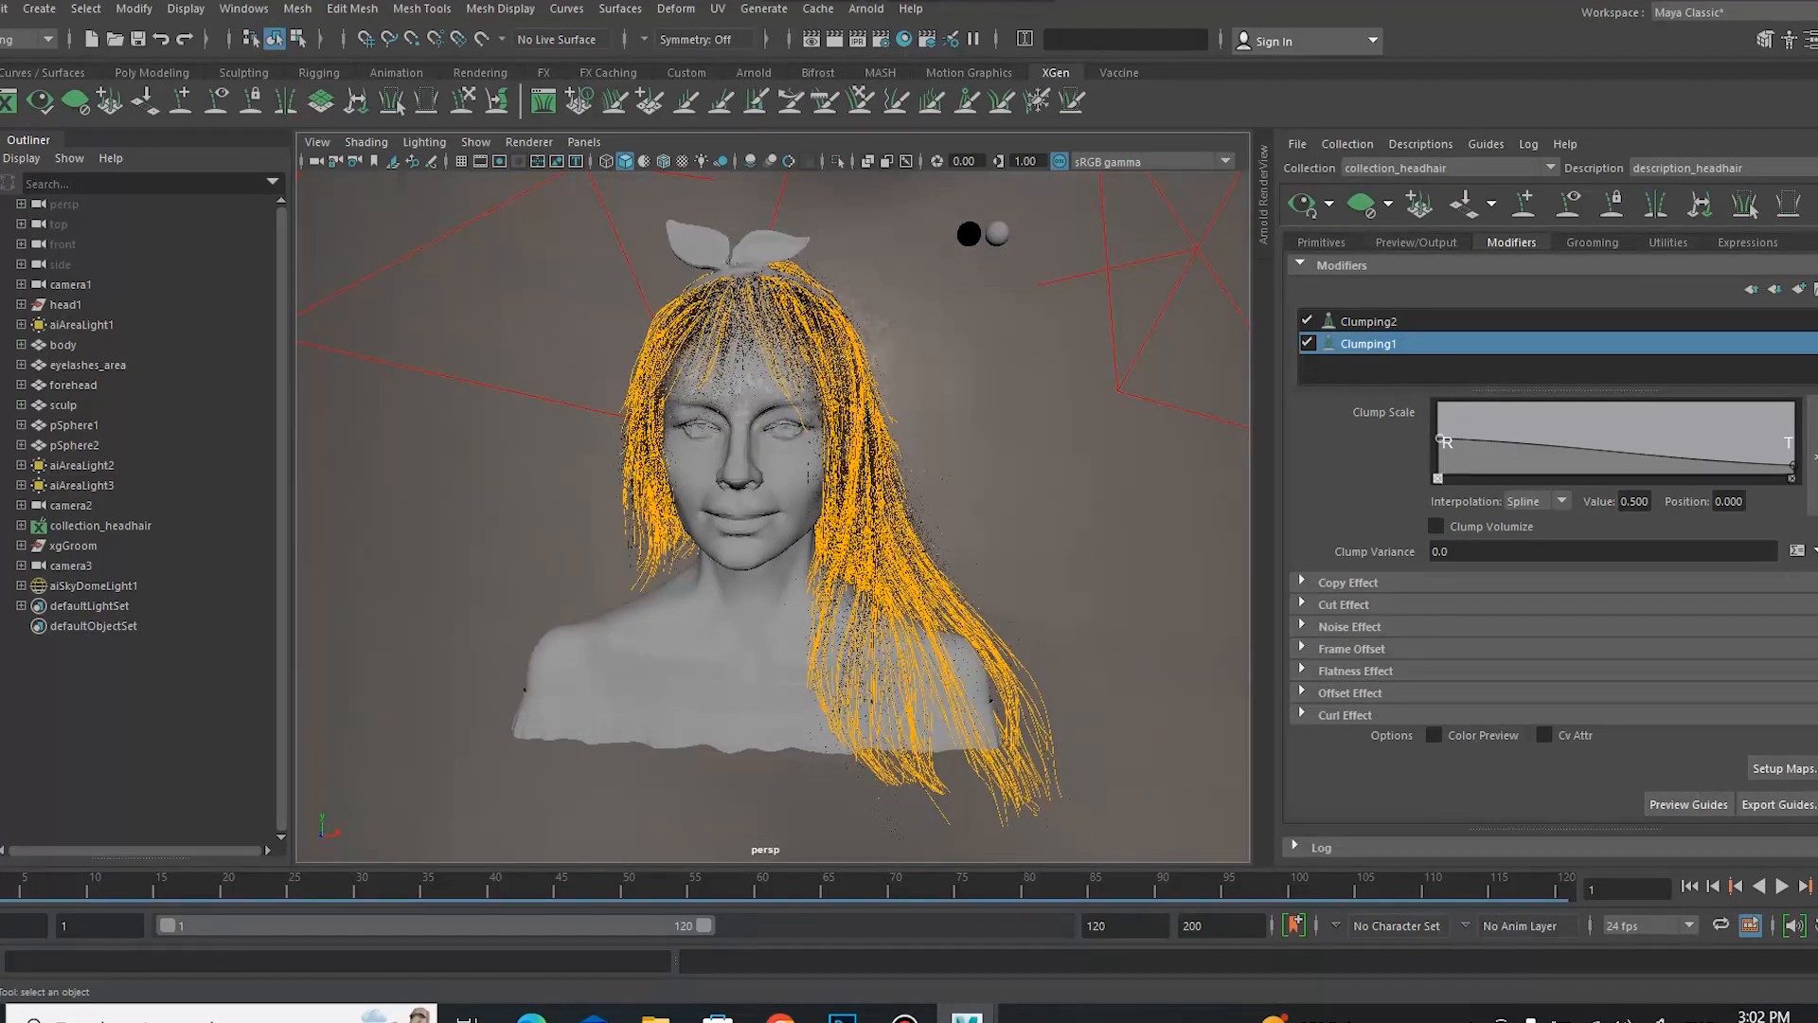
Step: Open the clumping map setup for Clumping1, enter a point density of 1, and close it without saving
{"action": "left_click", "coordinate": [1784, 768]}
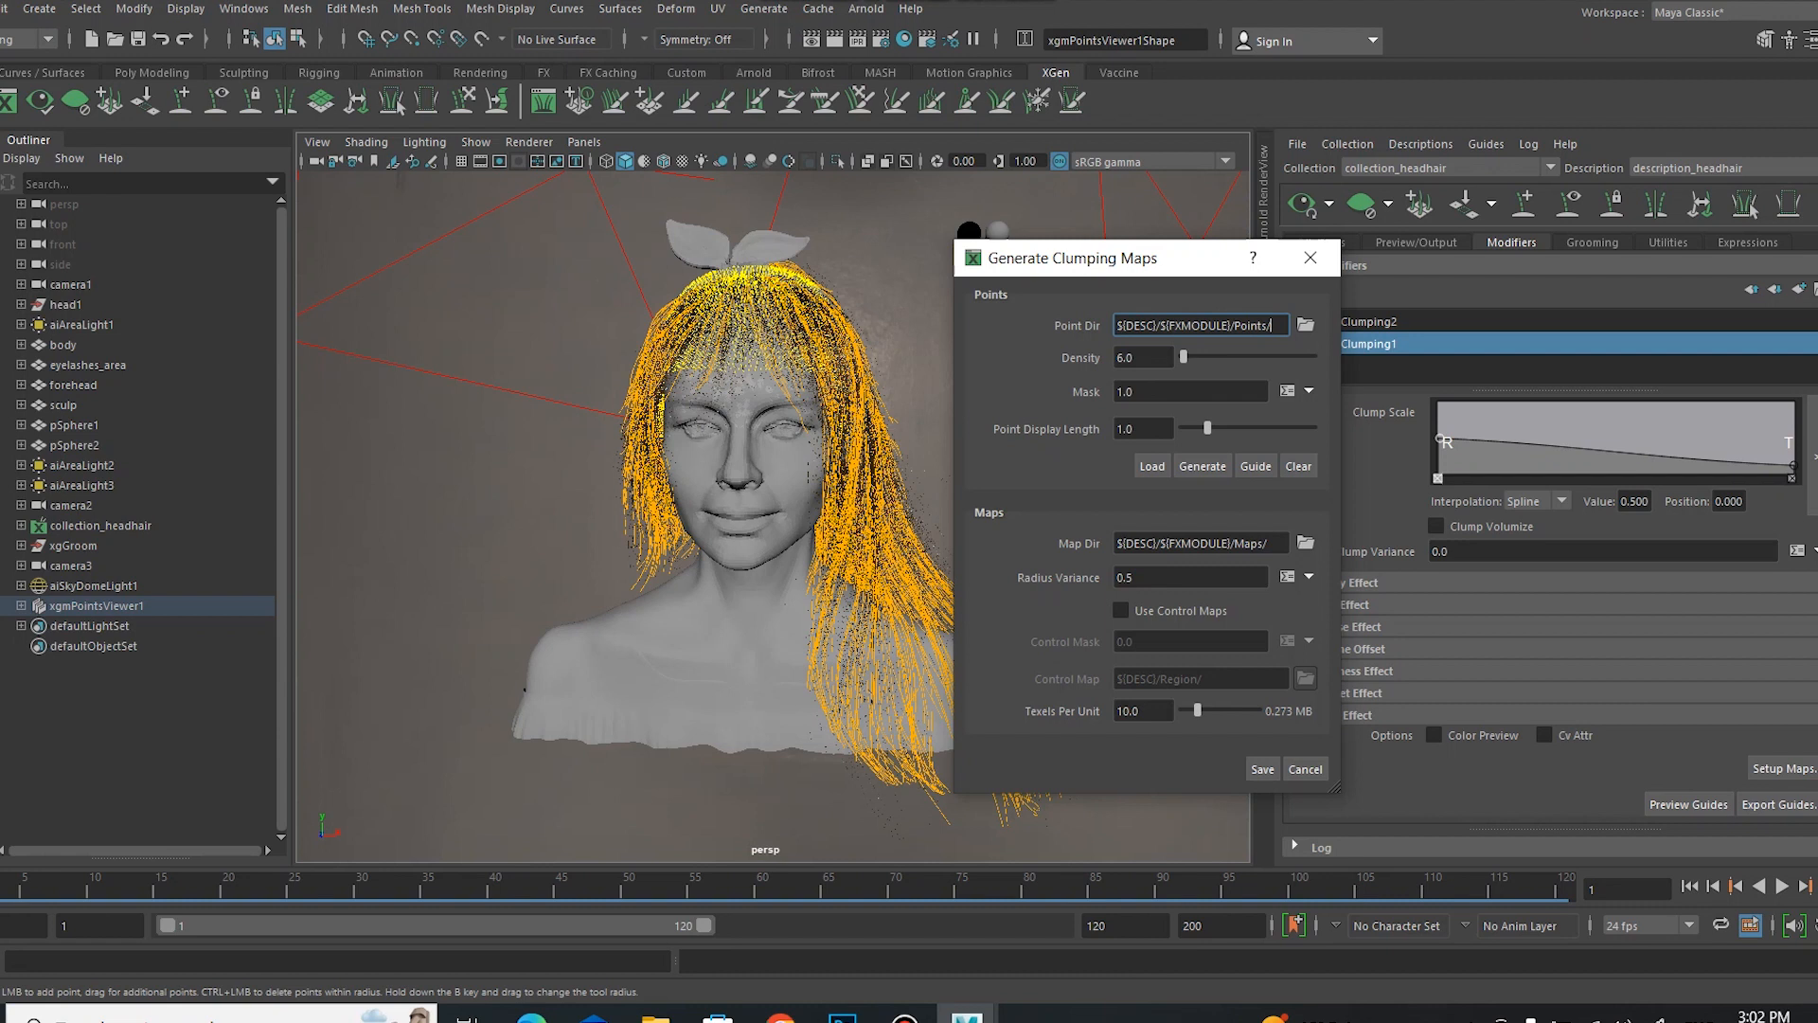
{"action": "key", "text": "Tab"}
{"action": "type", "text": "1"}
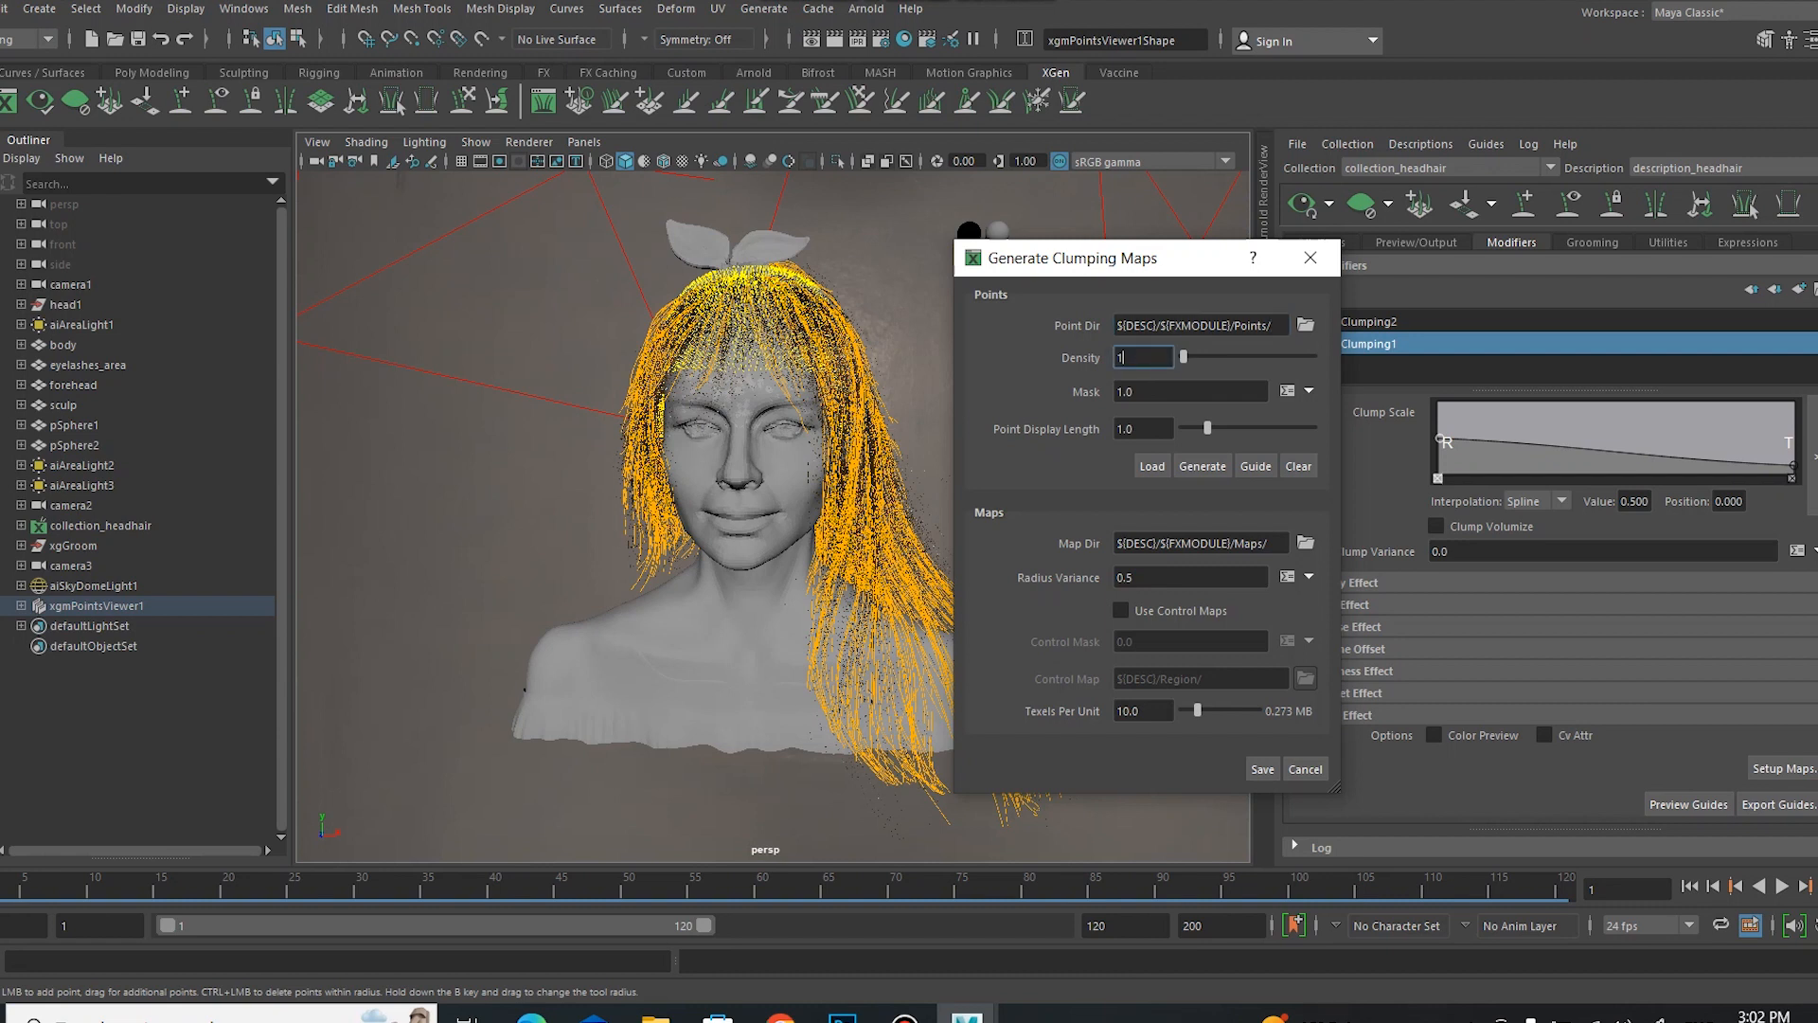
{"action": "key", "text": "Tab"}
{"action": "left_click", "coordinate": [1310, 257]}
{"action": "mouse_move", "coordinate": [1080, 585]}
{"action": "left_mouse_down", "text": "alt"}
{"action": "mouse_move", "coordinate": [966, 580]}
{"action": "mouse_move", "coordinate": [1120, 592]}
{"action": "mouse_move", "coordinate": [1080, 592]}
{"action": "left_mouse_up", "text": "alt"}
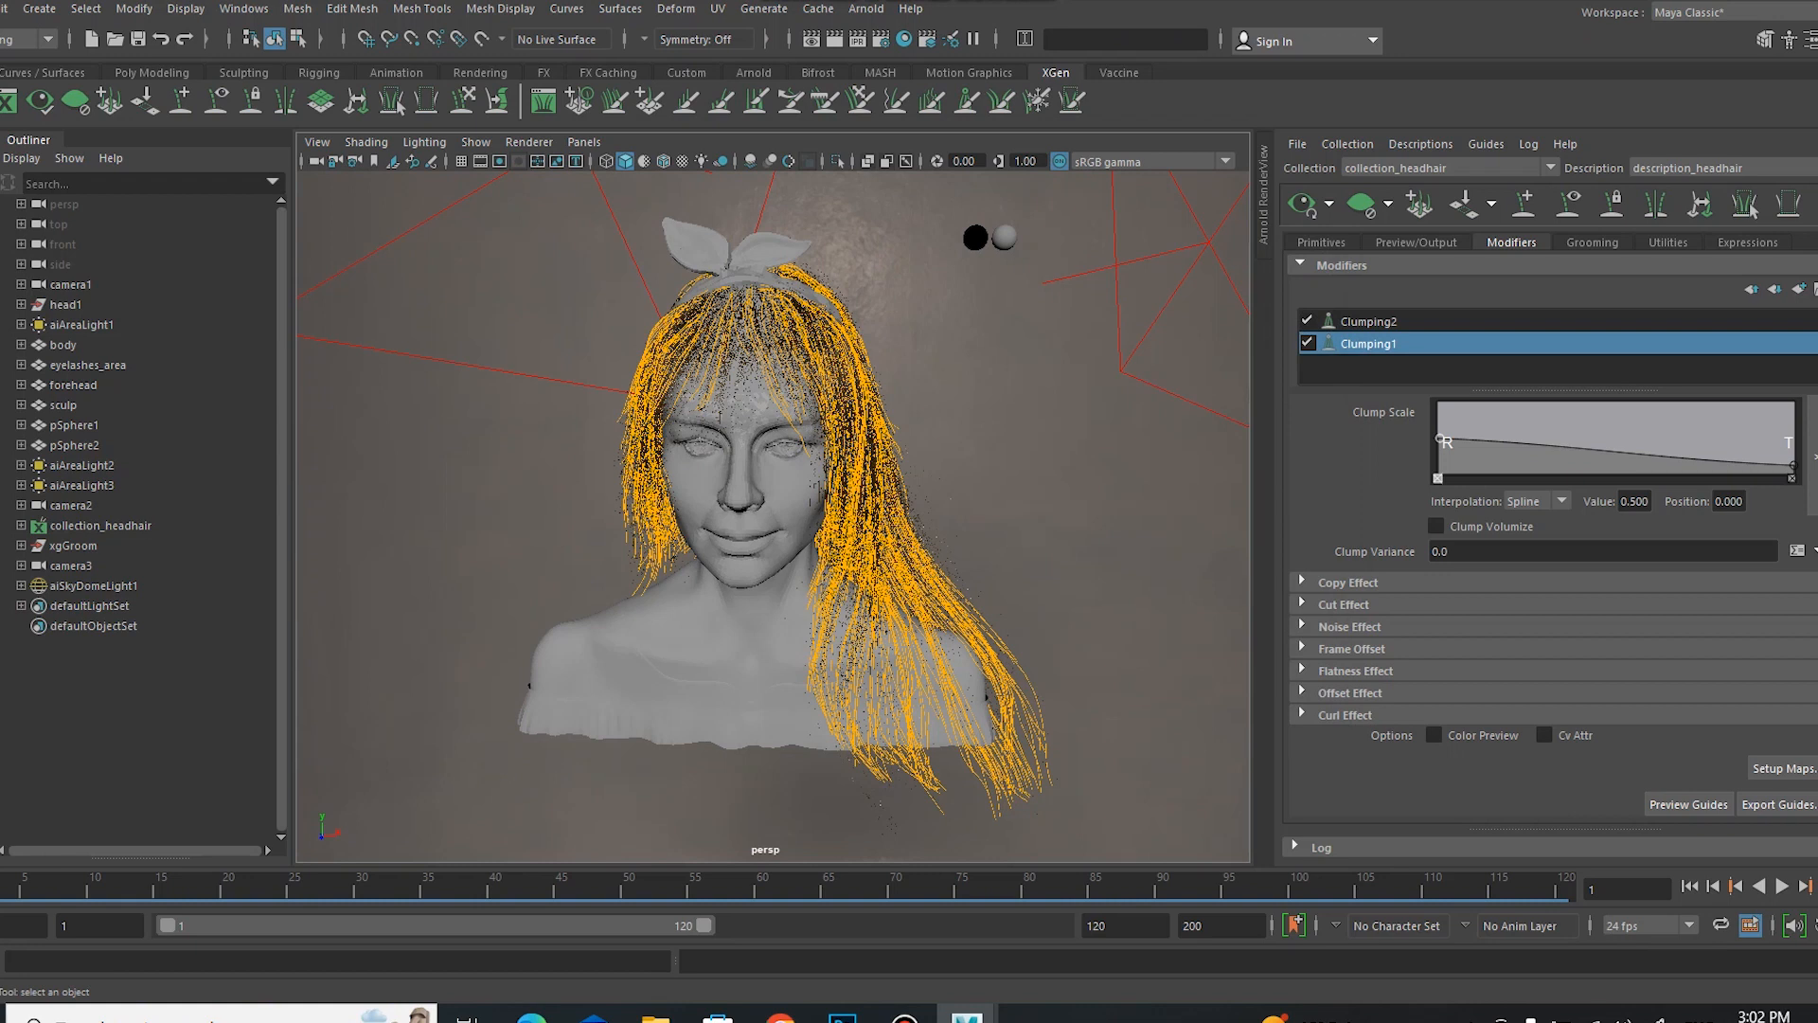
Step: Expand the Curl Effect and Offset Effect of Clumping1 to examine their values and scale ramps
{"action": "left_click", "coordinate": [1344, 715]}
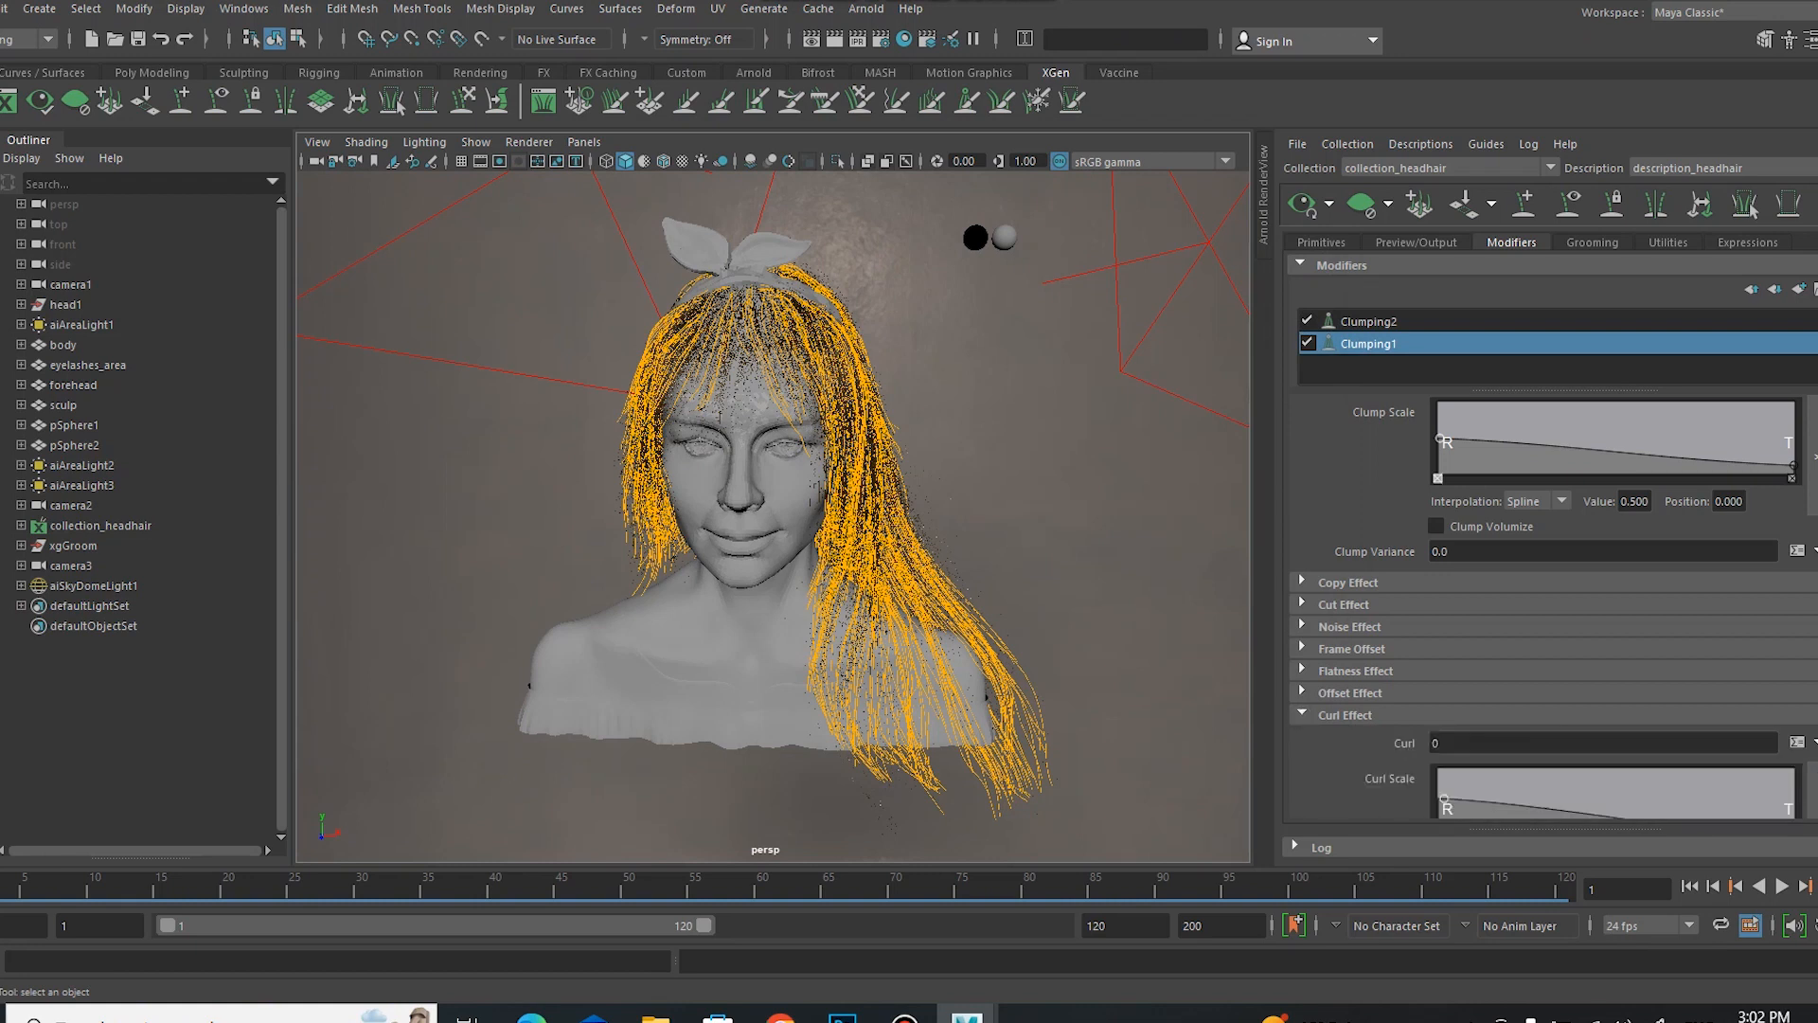
{"action": "scroll", "coordinate": [1553, 606], "scroll_direction": "down", "scroll_amount": 3}
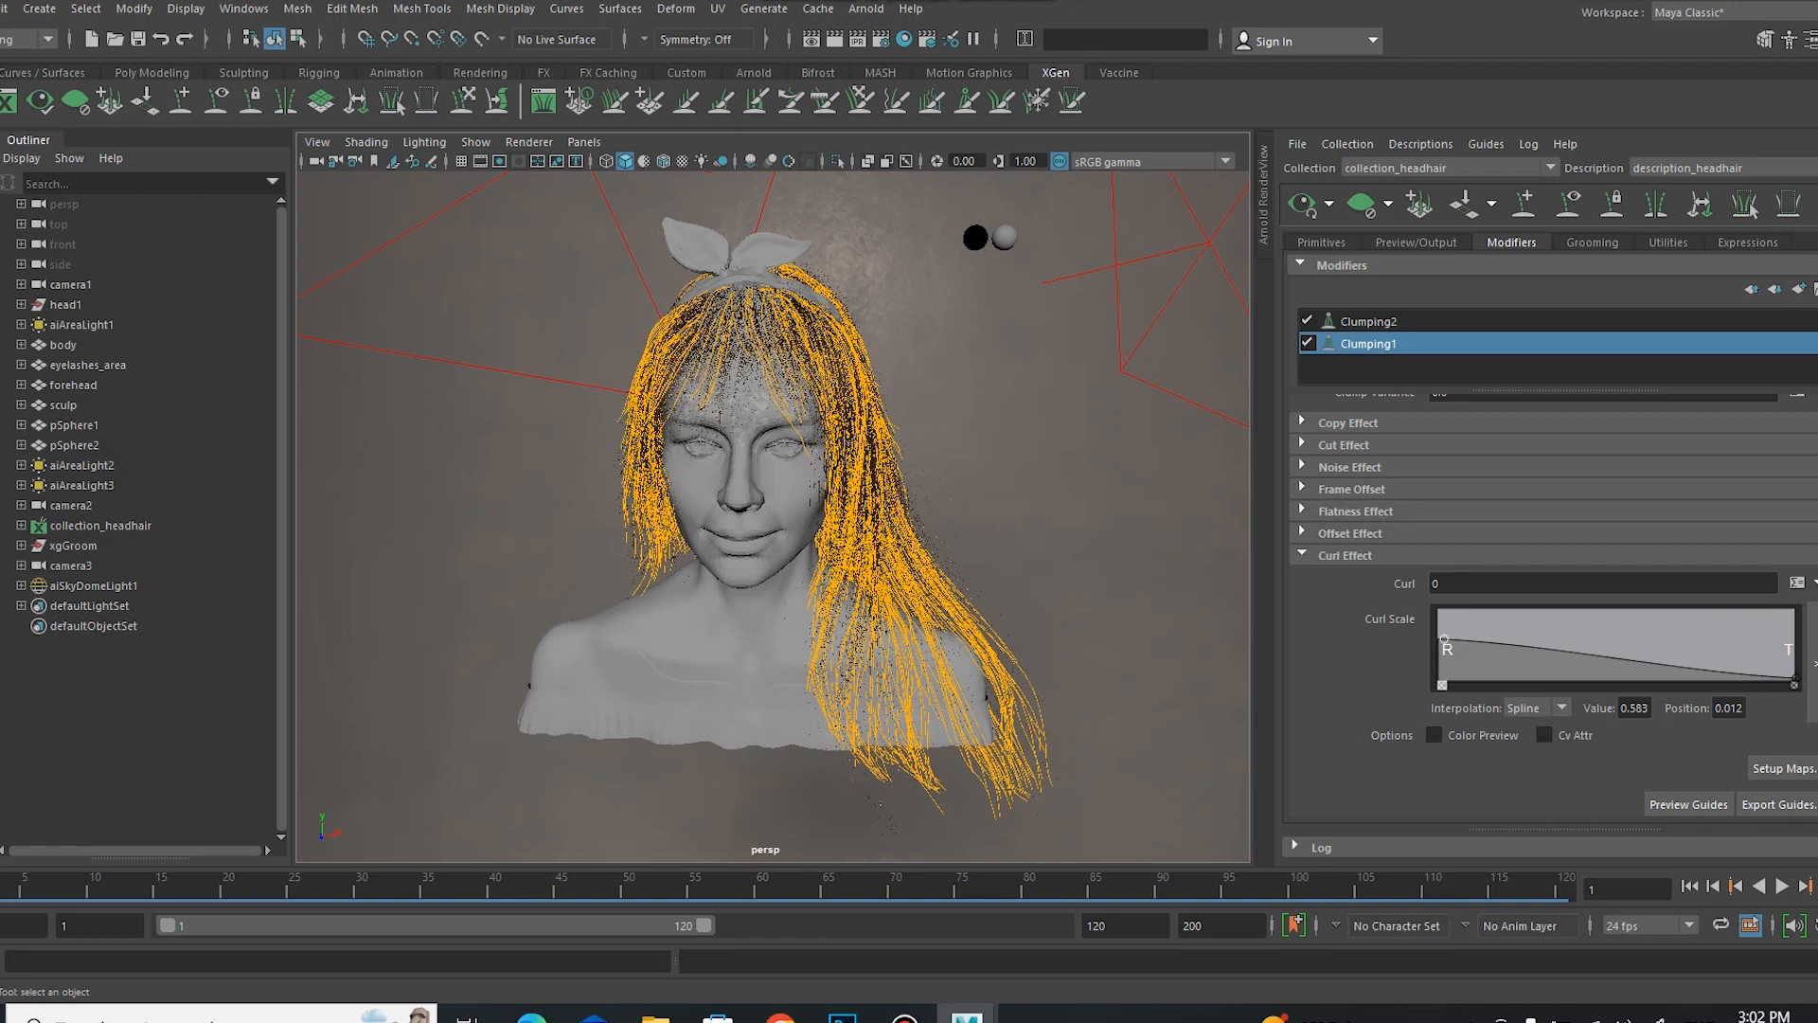
{"action": "left_click", "coordinate": [1349, 533]}
{"action": "scroll", "coordinate": [1553, 606], "scroll_direction": "down", "scroll_amount": 3}
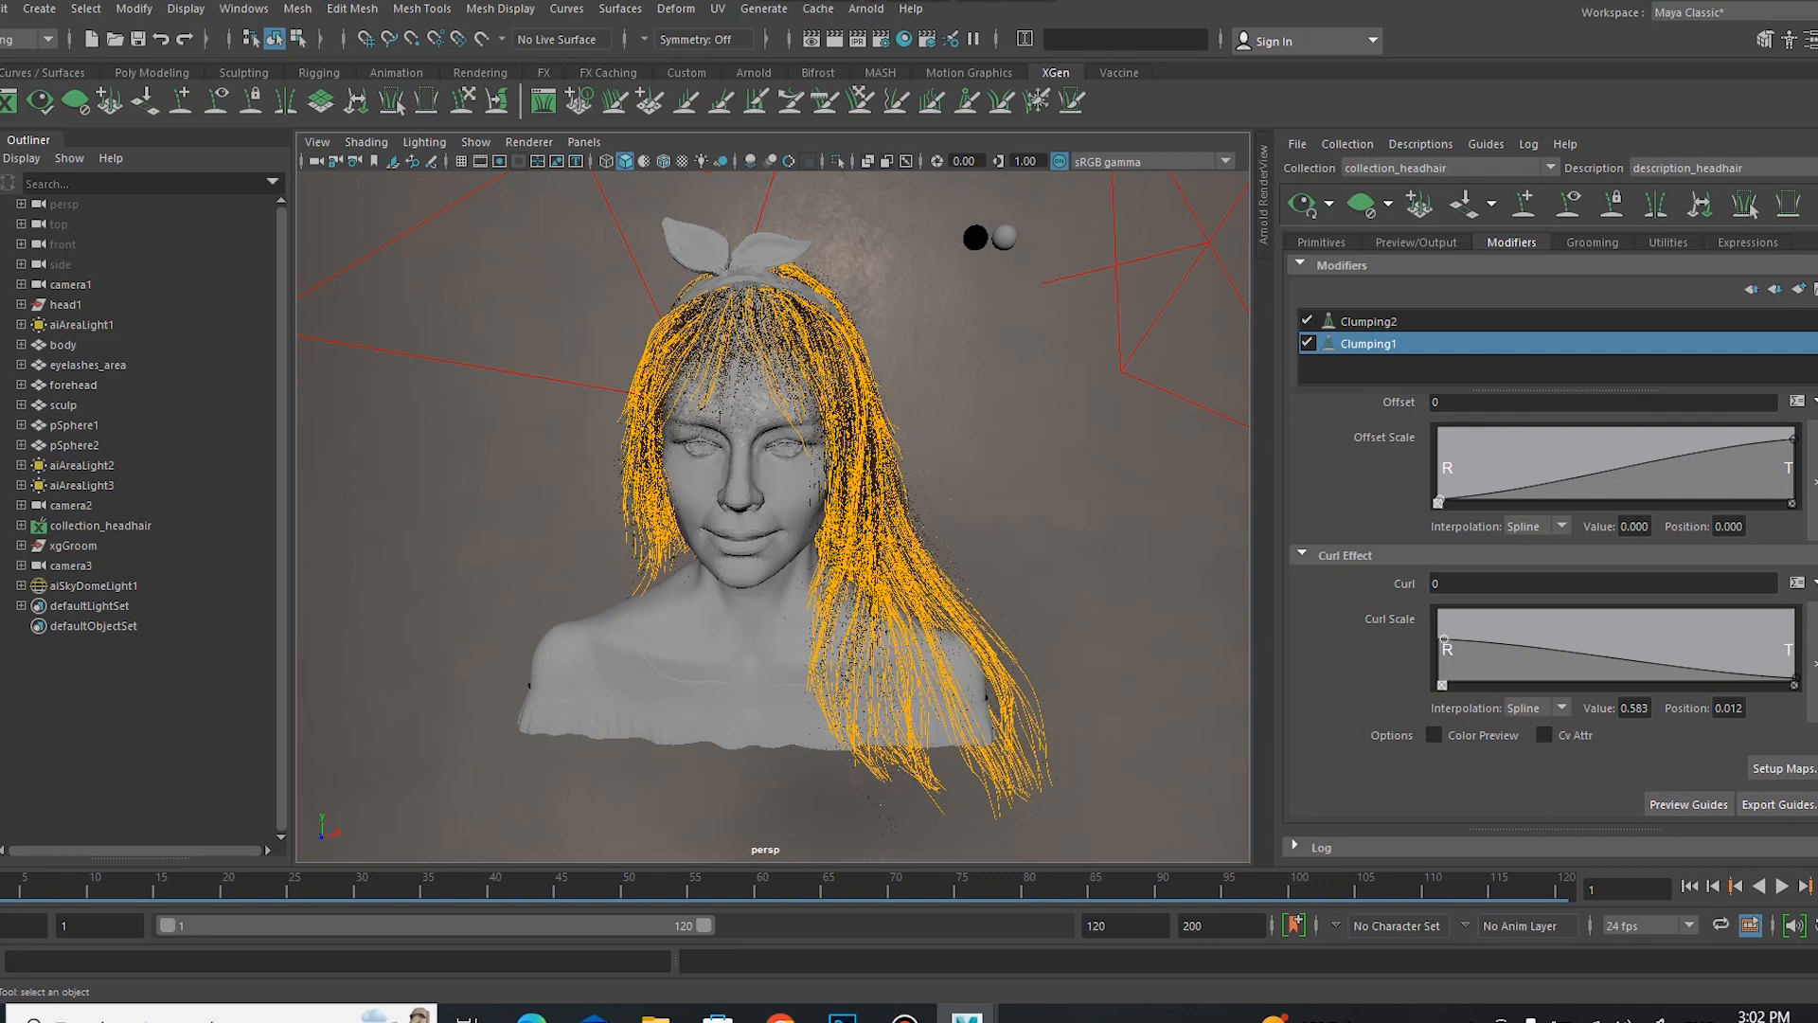
{"action": "scroll", "coordinate": [1553, 606], "scroll_direction": "up", "scroll_amount": 8}
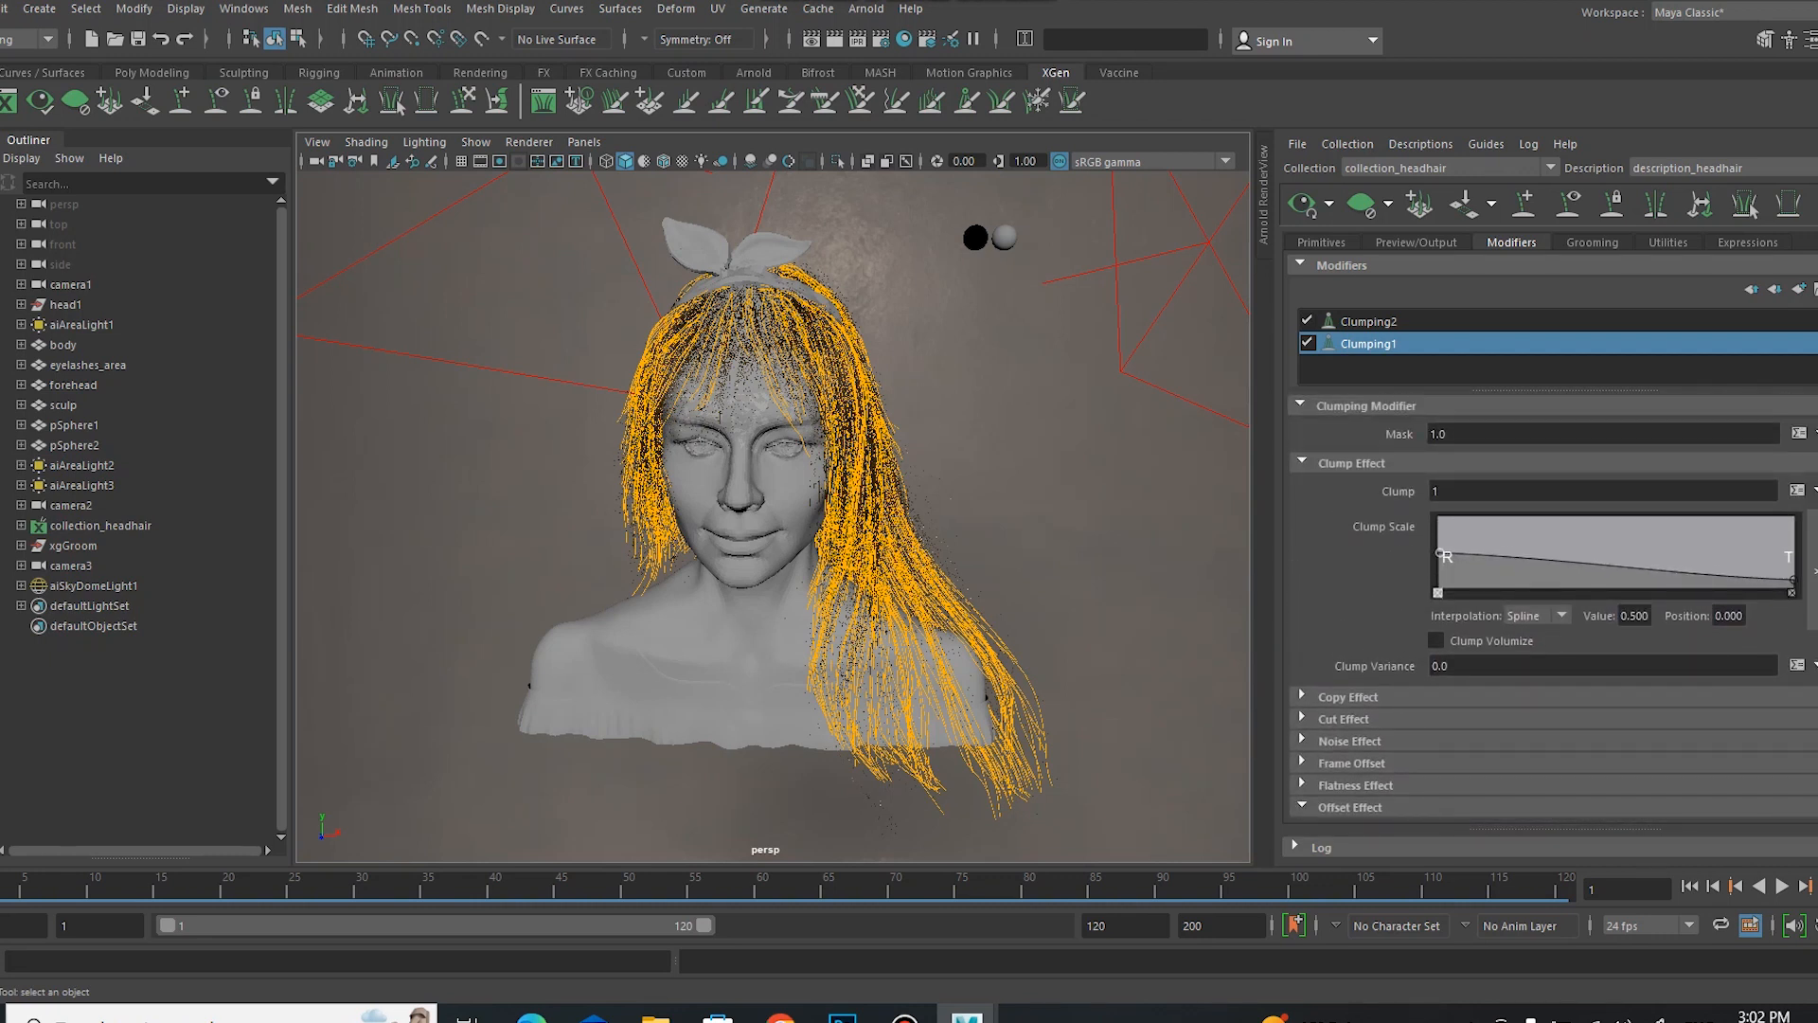
Step: Select Clumping2 and expand its Curl Effect and Offset Effect to examine their values and scale ramps
{"action": "left_click", "coordinate": [1368, 321]}
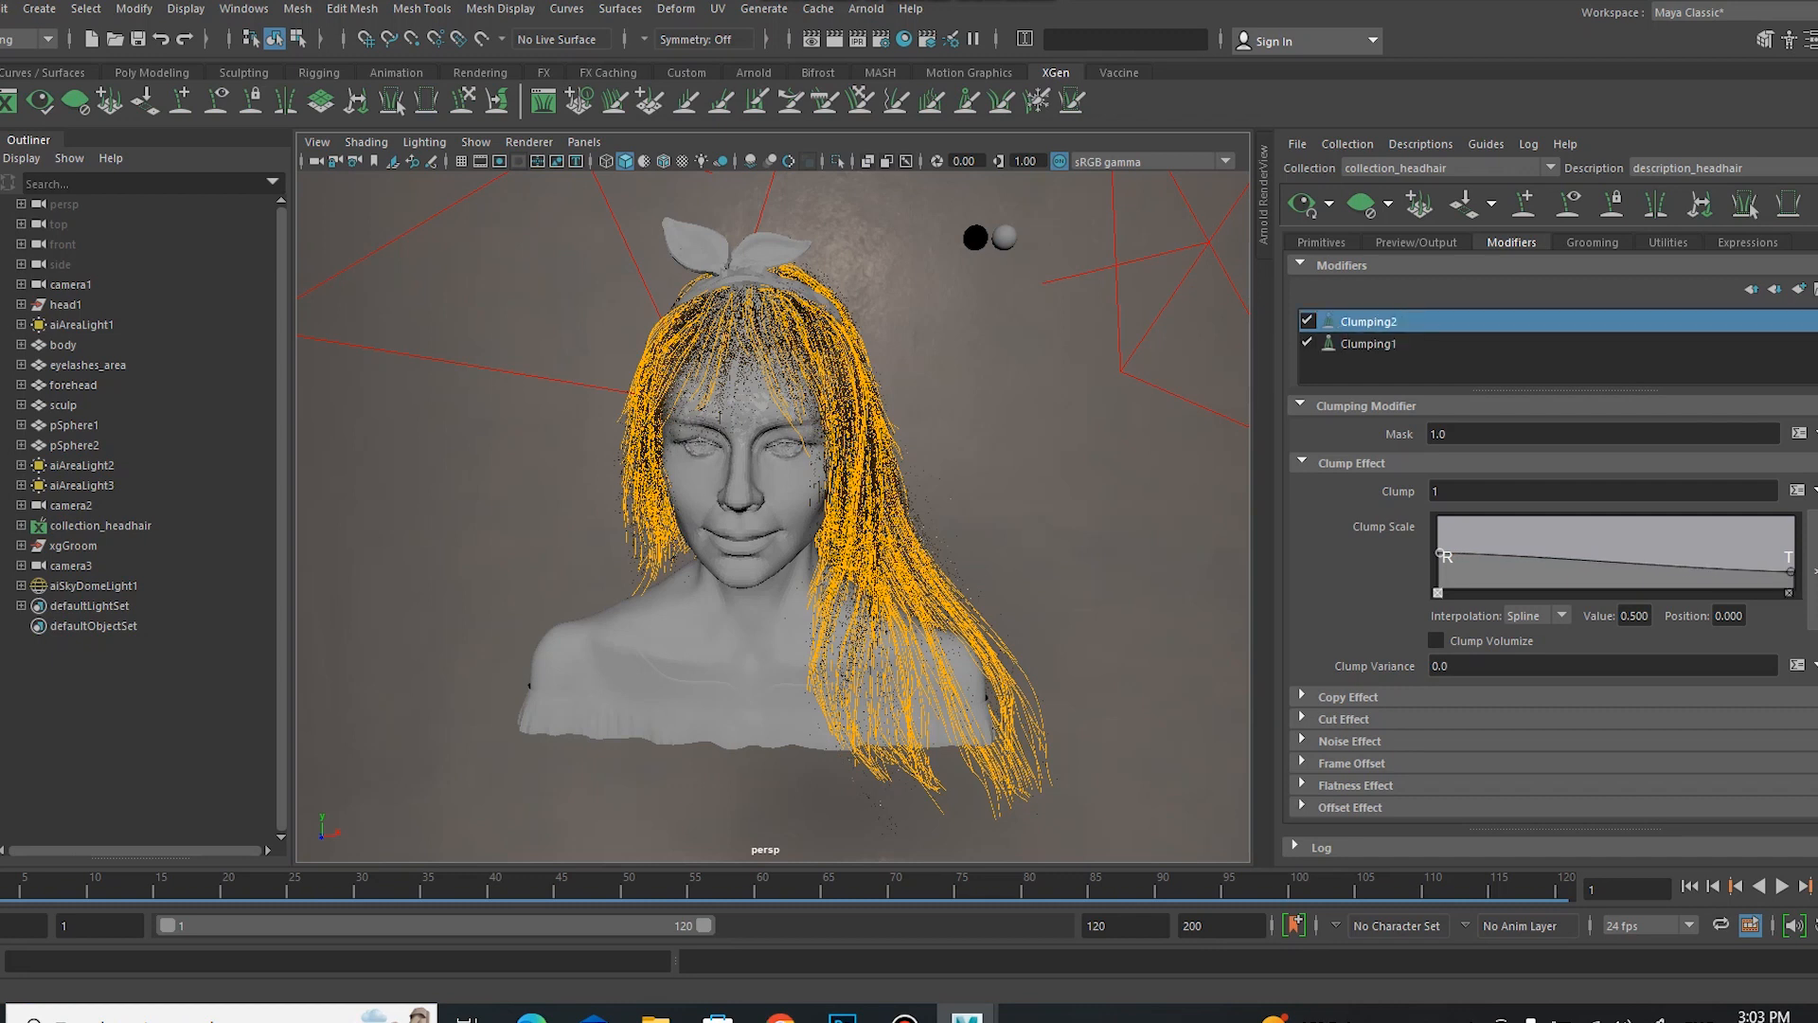
{"action": "scroll", "coordinate": [1553, 606], "scroll_direction": "down", "scroll_amount": 2}
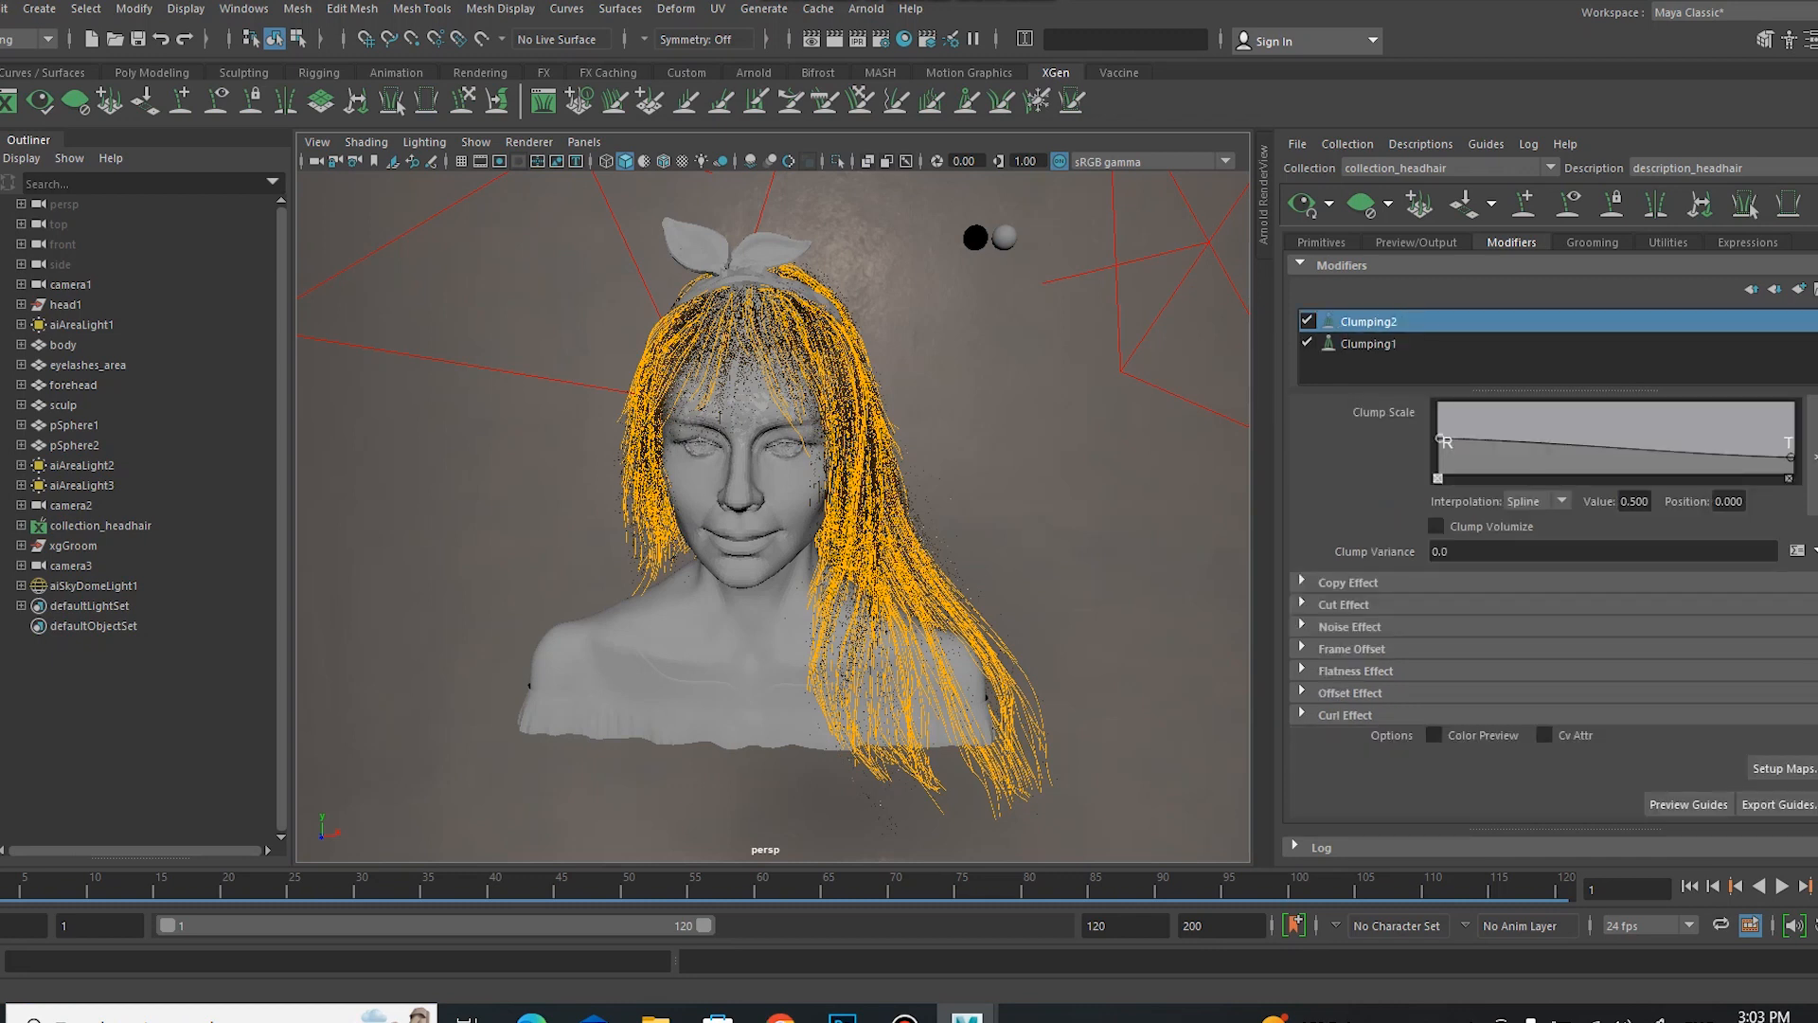
{"action": "left_click", "coordinate": [1345, 715]}
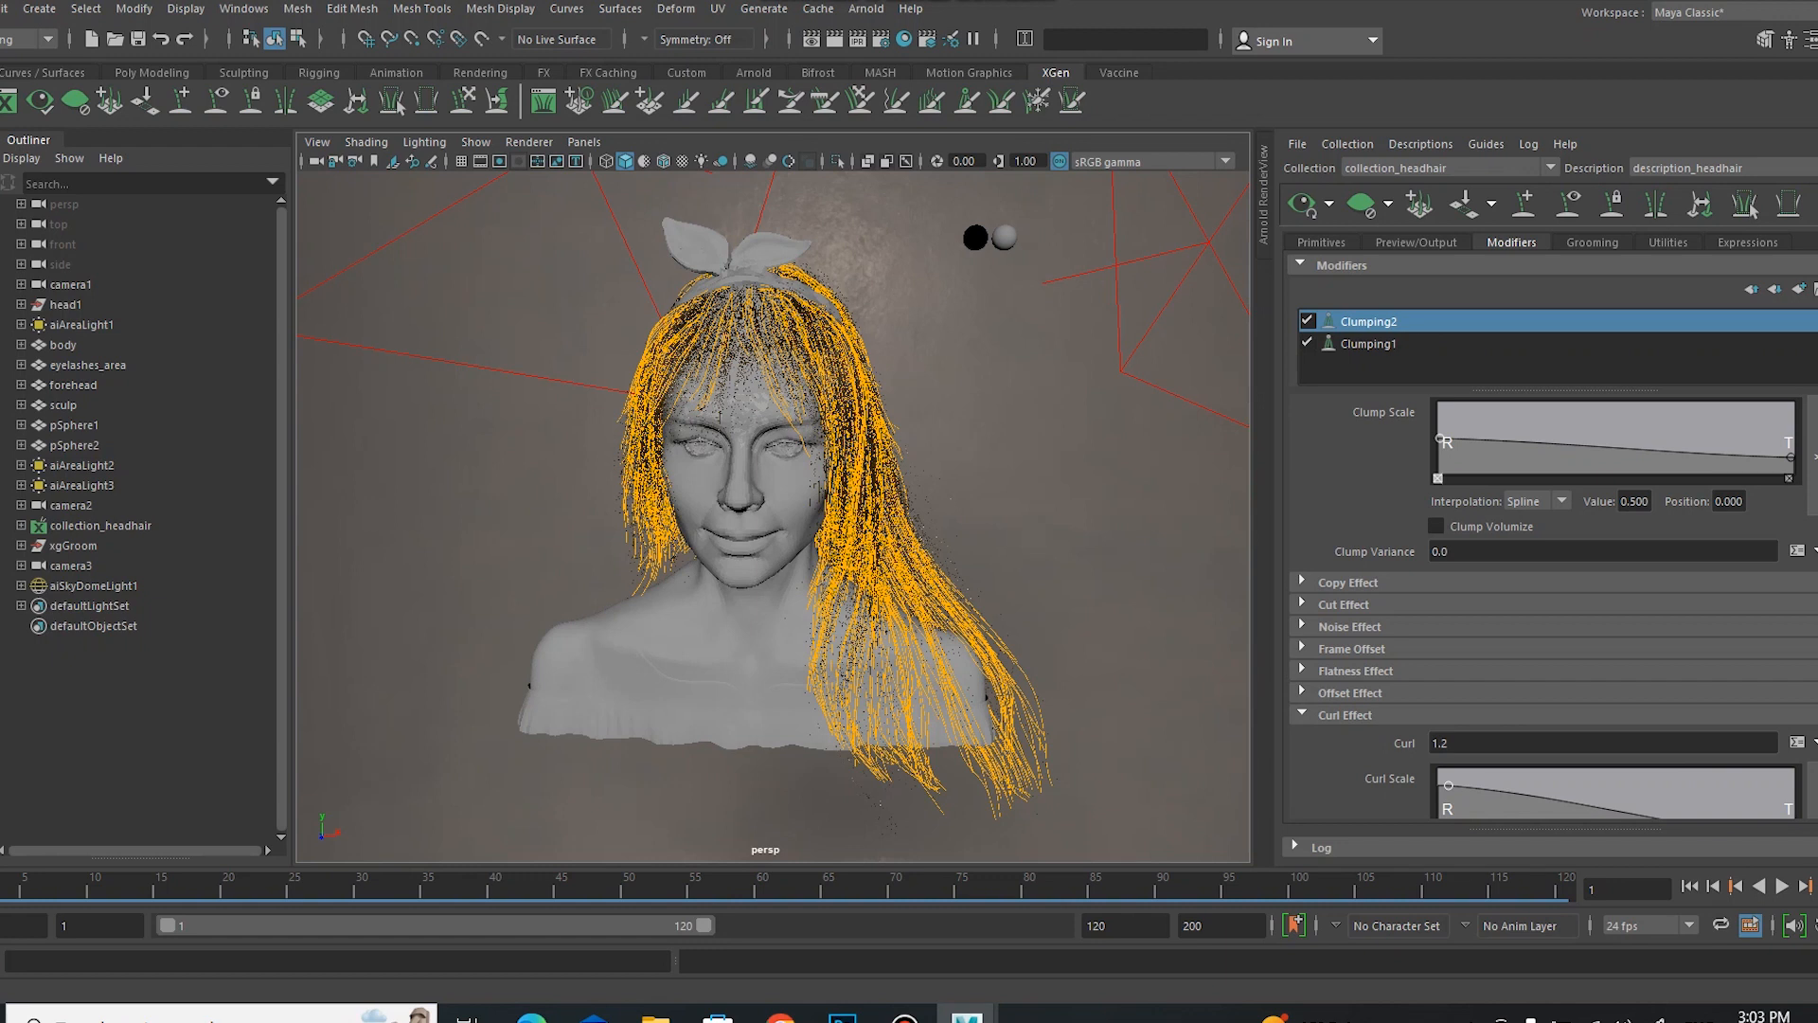
{"action": "left_click", "coordinate": [1349, 692]}
{"action": "scroll", "coordinate": [1553, 606], "scroll_direction": "down", "scroll_amount": 3}
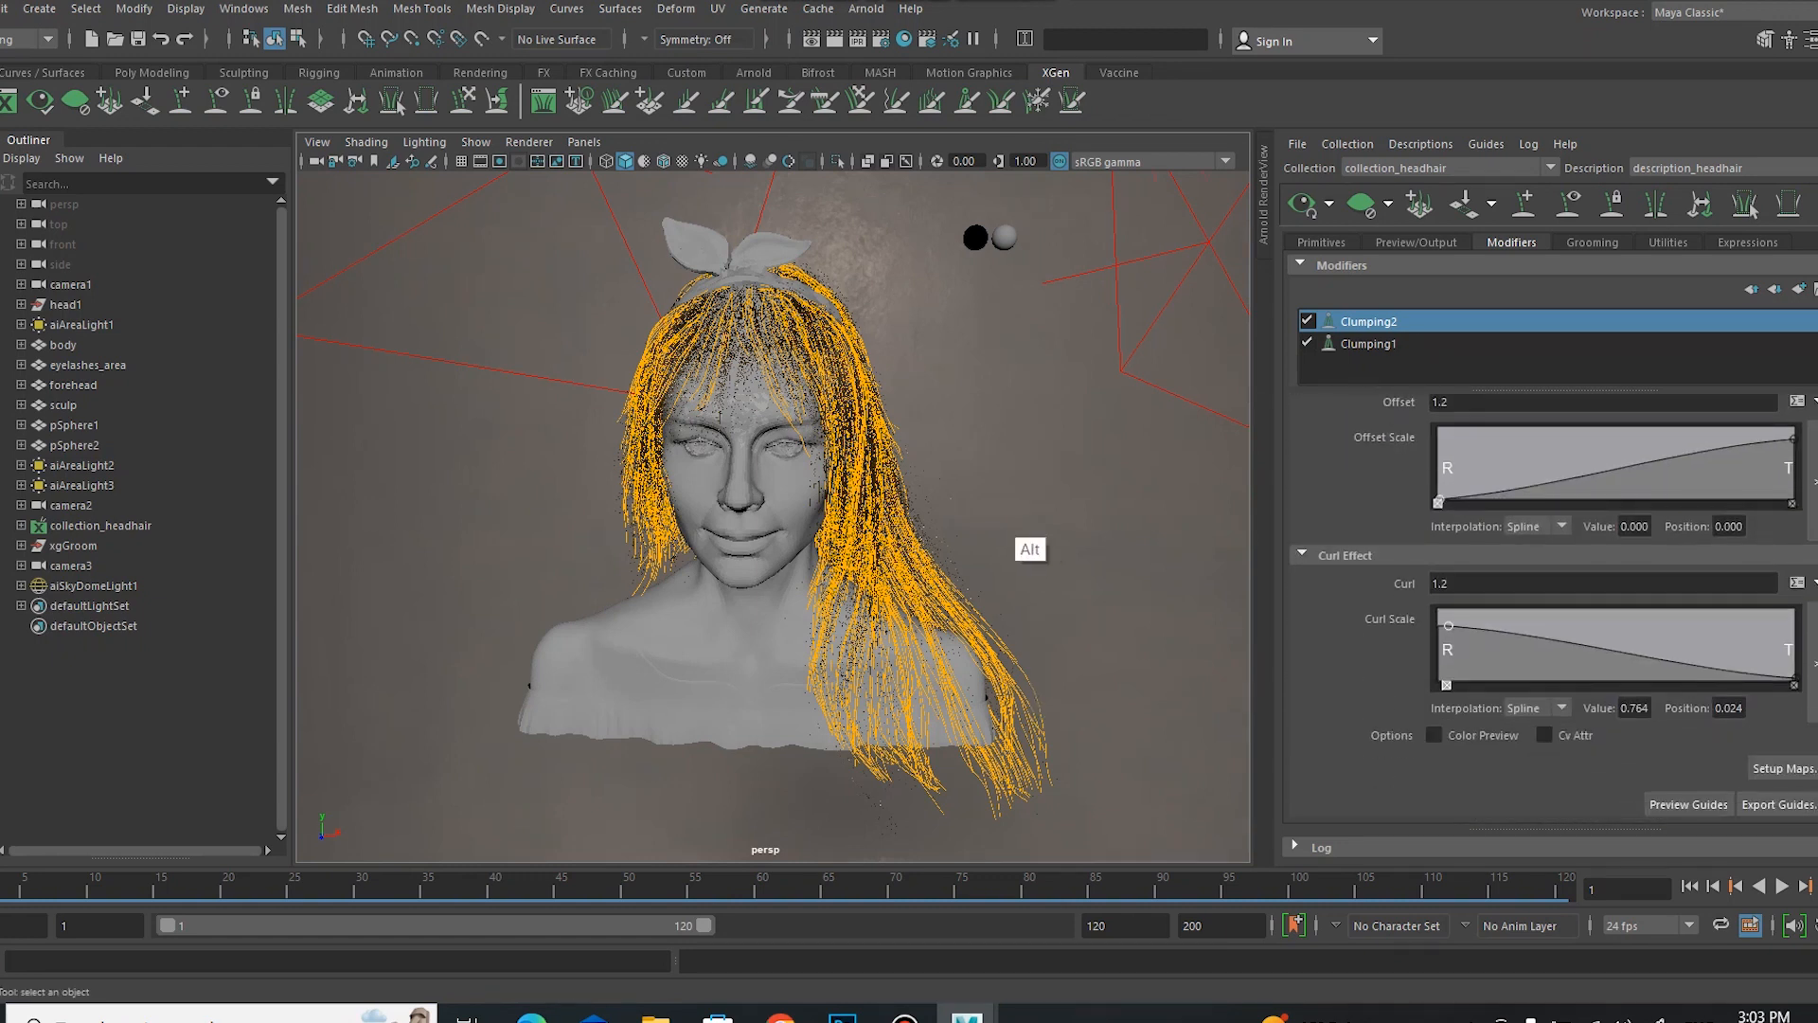
Step: Examine the hair guides close up around the face, and the whole hairstyle from the front and sides
{"action": "left_click_drag", "start_coordinate": [1026, 547], "coordinate": [905, 561], "text": "alt"}
{"action": "right_click_drag", "start_coordinate": [960, 455], "coordinate": [1038, 493], "text": "alt"}
{"action": "left_click_drag", "start_coordinate": [1047, 473], "coordinate": [1240, 525], "text": "alt"}
{"action": "right_click_drag", "start_coordinate": [824, 538], "coordinate": [899, 767], "text": "alt"}
{"action": "left_click_drag", "start_coordinate": [374, 683], "coordinate": [368, 681], "text": "alt"}
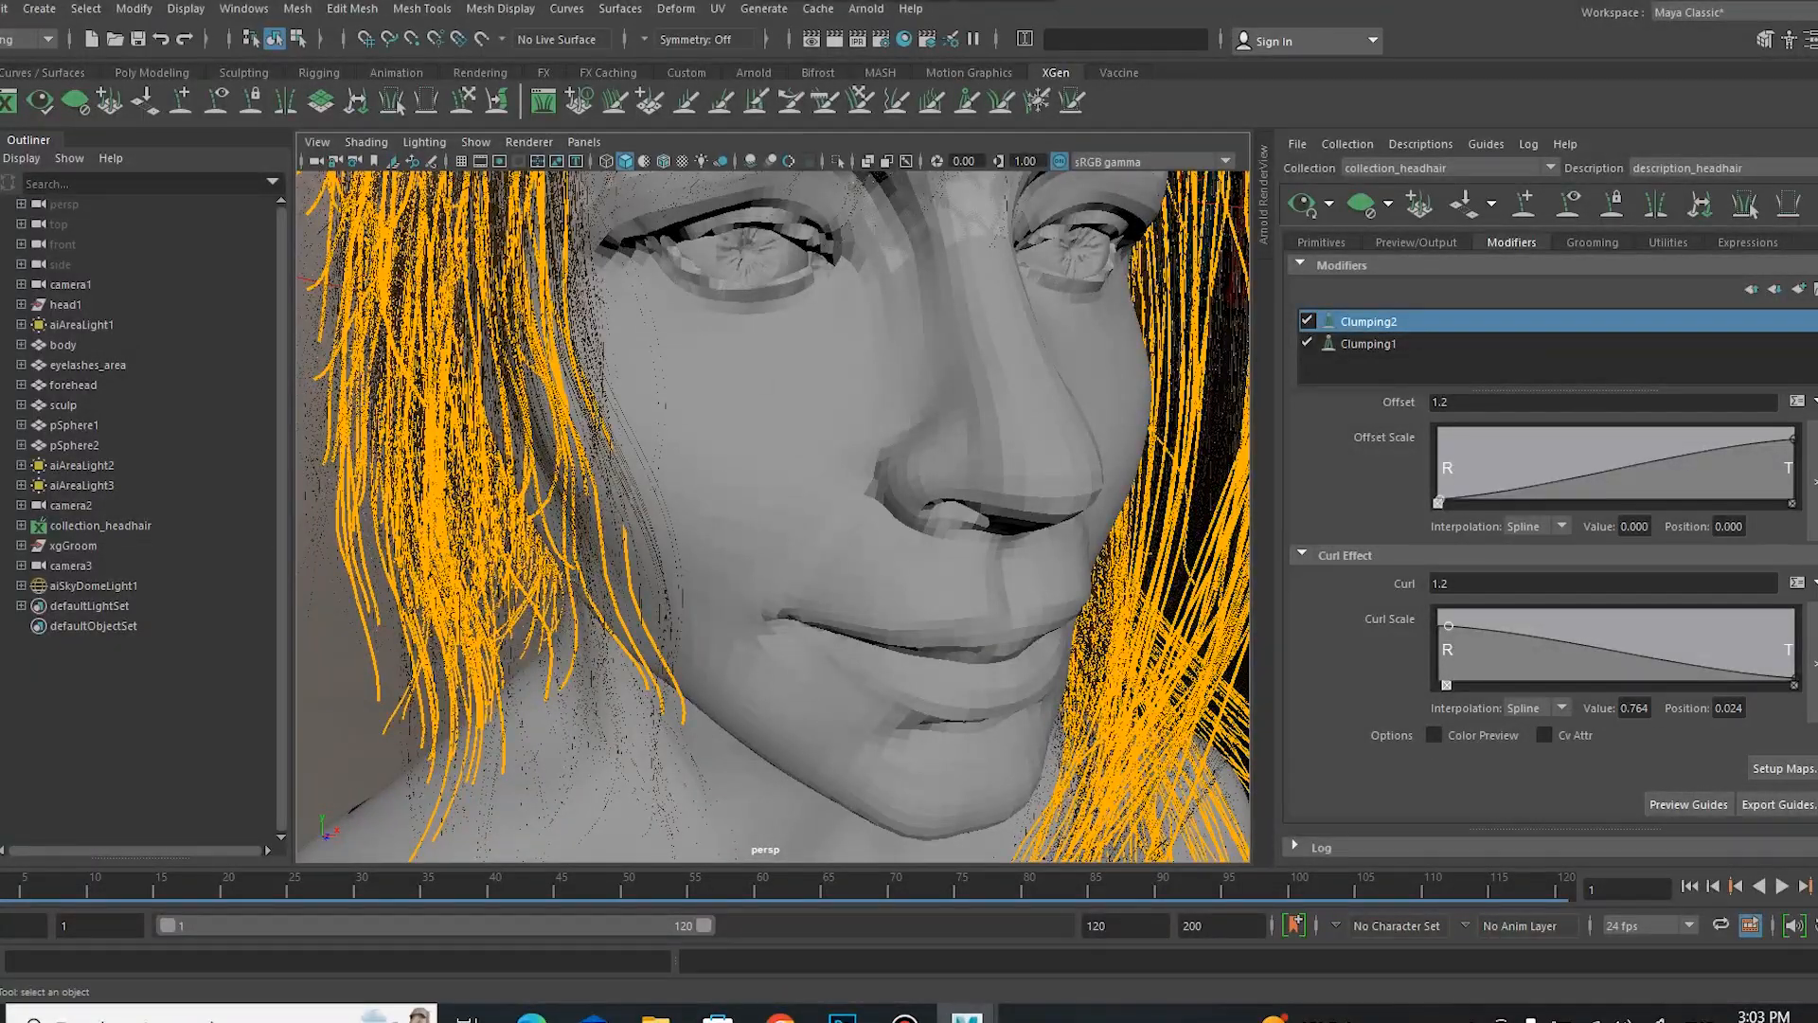
{"action": "left_click_drag", "start_coordinate": [832, 629], "coordinate": [480, 720], "text": "alt"}
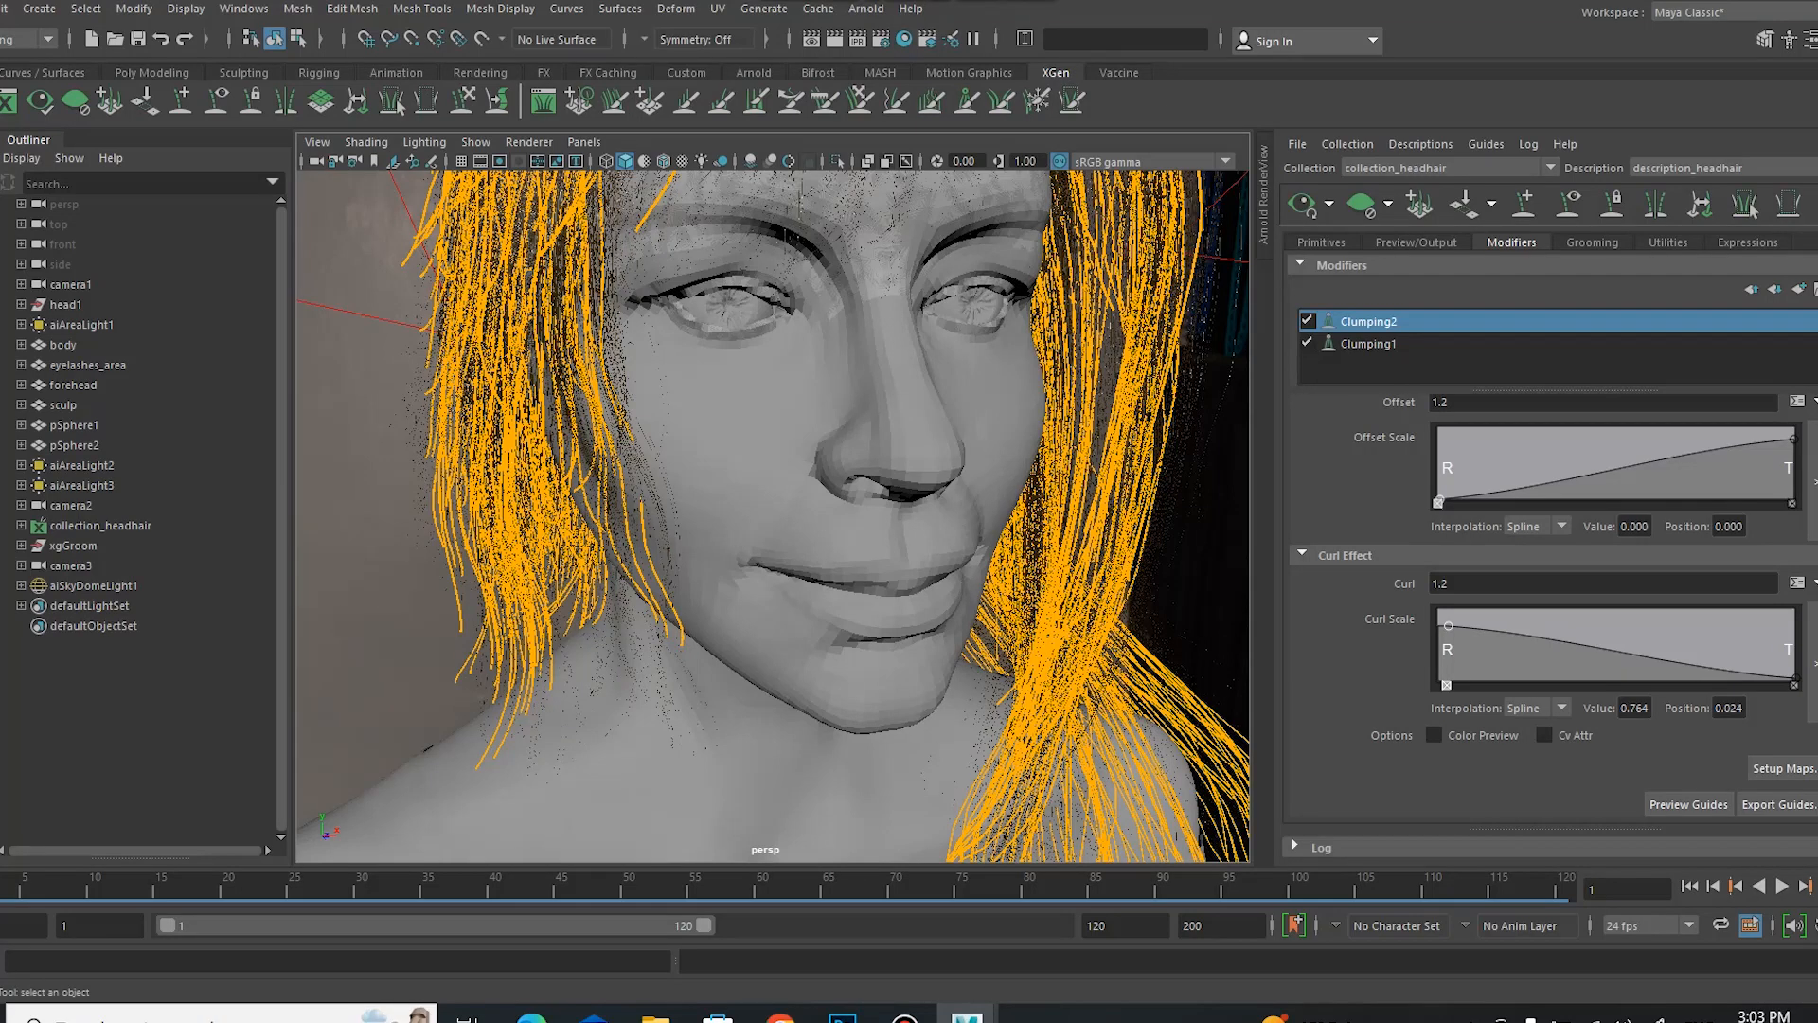
{"action": "right_click_drag", "start_coordinate": [976, 719], "coordinate": [980, 606], "text": "alt"}
{"action": "left_click_drag", "start_coordinate": [1080, 662], "coordinate": [1042, 650], "text": "alt"}
{"action": "mouse_move", "coordinate": [1053, 568]}
{"action": "left_mouse_down", "text": "alt"}
{"action": "mouse_move", "coordinate": [1006, 568]}
{"action": "mouse_move", "coordinate": [1133, 608]}
{"action": "left_mouse_up", "text": "alt"}
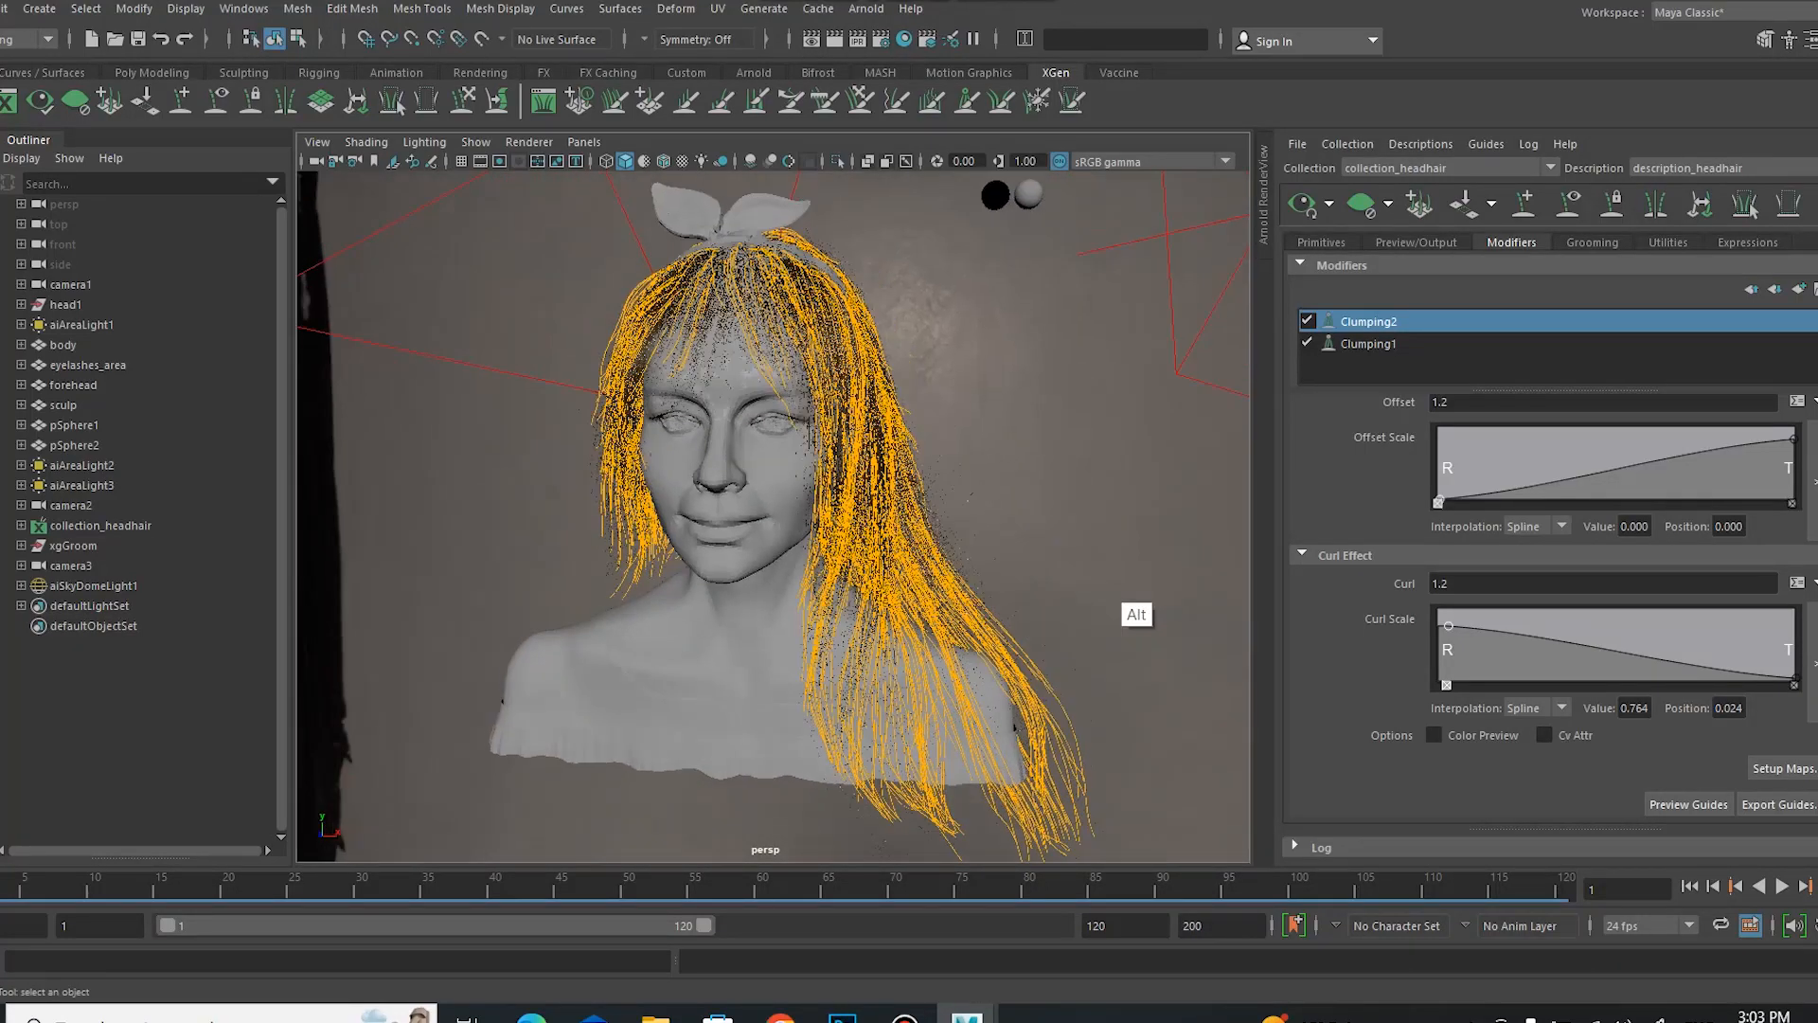
{"action": "mouse_move", "coordinate": [1019, 621]}
{"action": "left_mouse_down", "text": "alt"}
{"action": "mouse_move", "coordinate": [978, 616]}
{"action": "mouse_move", "coordinate": [1161, 616]}
{"action": "mouse_move", "coordinate": [999, 608]}
{"action": "left_mouse_up", "text": "alt"}
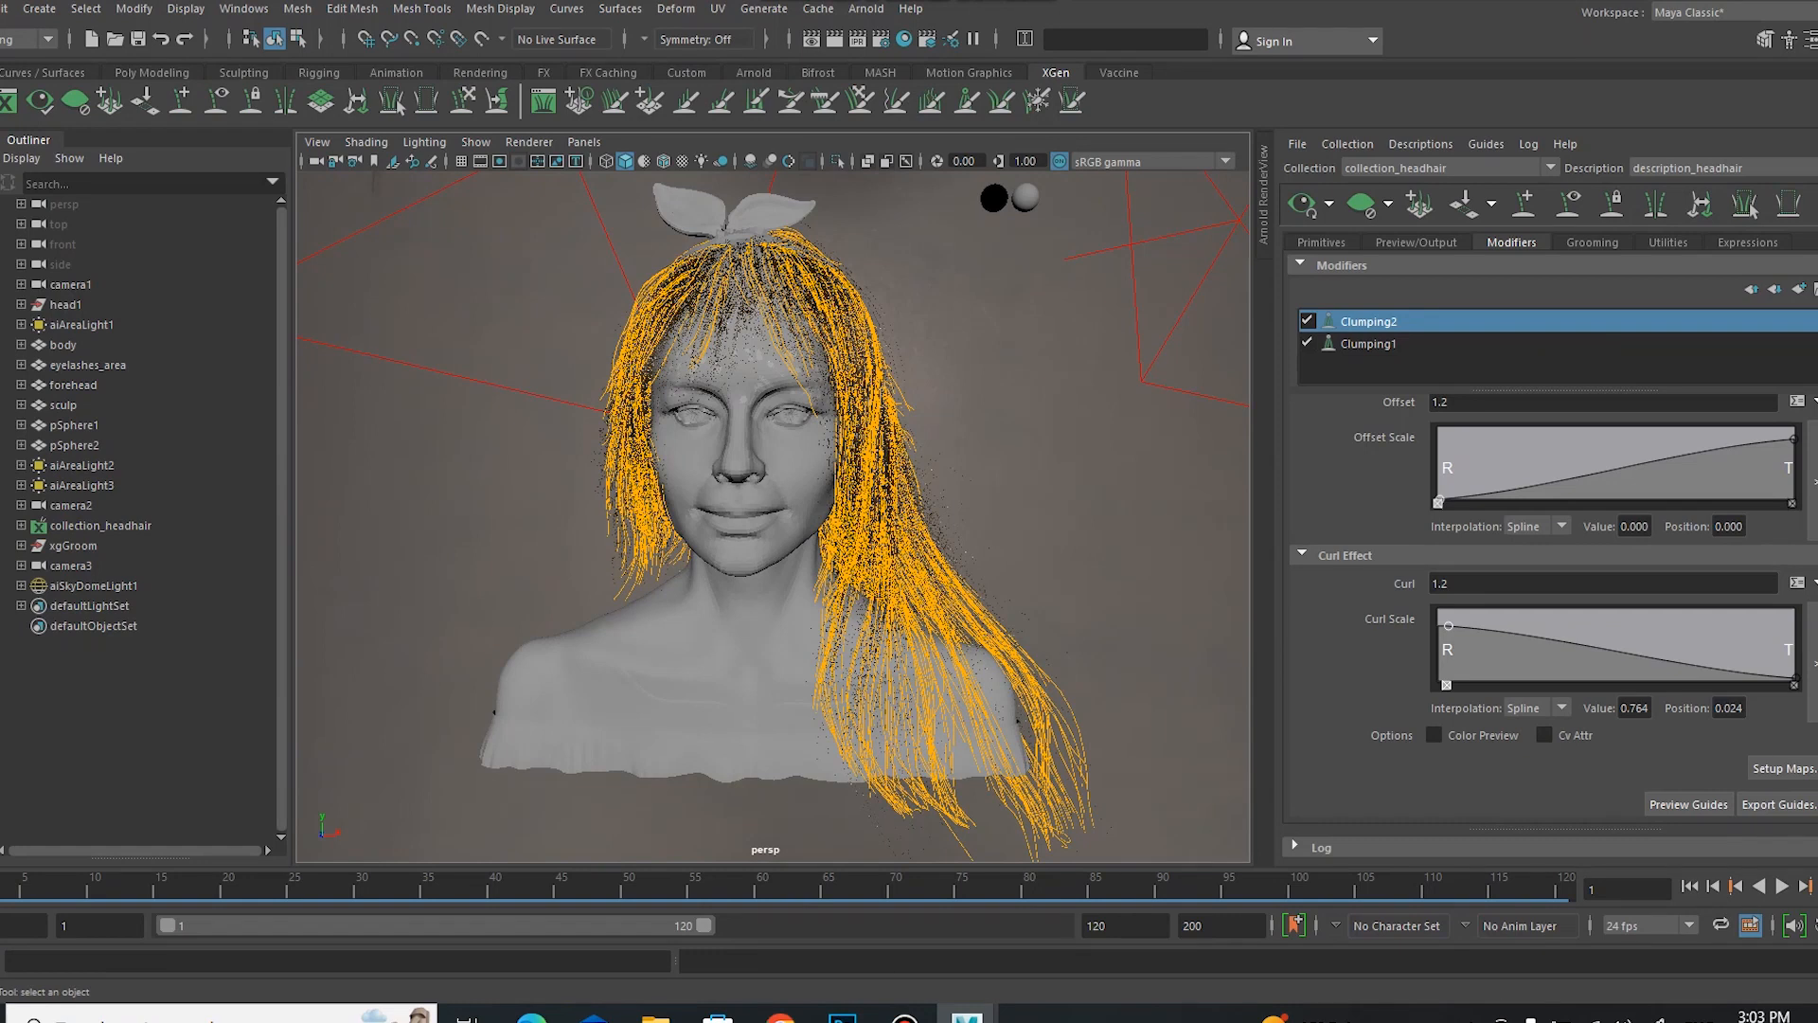
{"action": "mouse_move", "coordinate": [1063, 516]}
{"action": "left_mouse_down", "text": "alt"}
{"action": "mouse_move", "coordinate": [974, 520]}
{"action": "mouse_move", "coordinate": [1112, 515]}
{"action": "mouse_move", "coordinate": [1137, 490]}
{"action": "left_mouse_up", "text": "alt"}
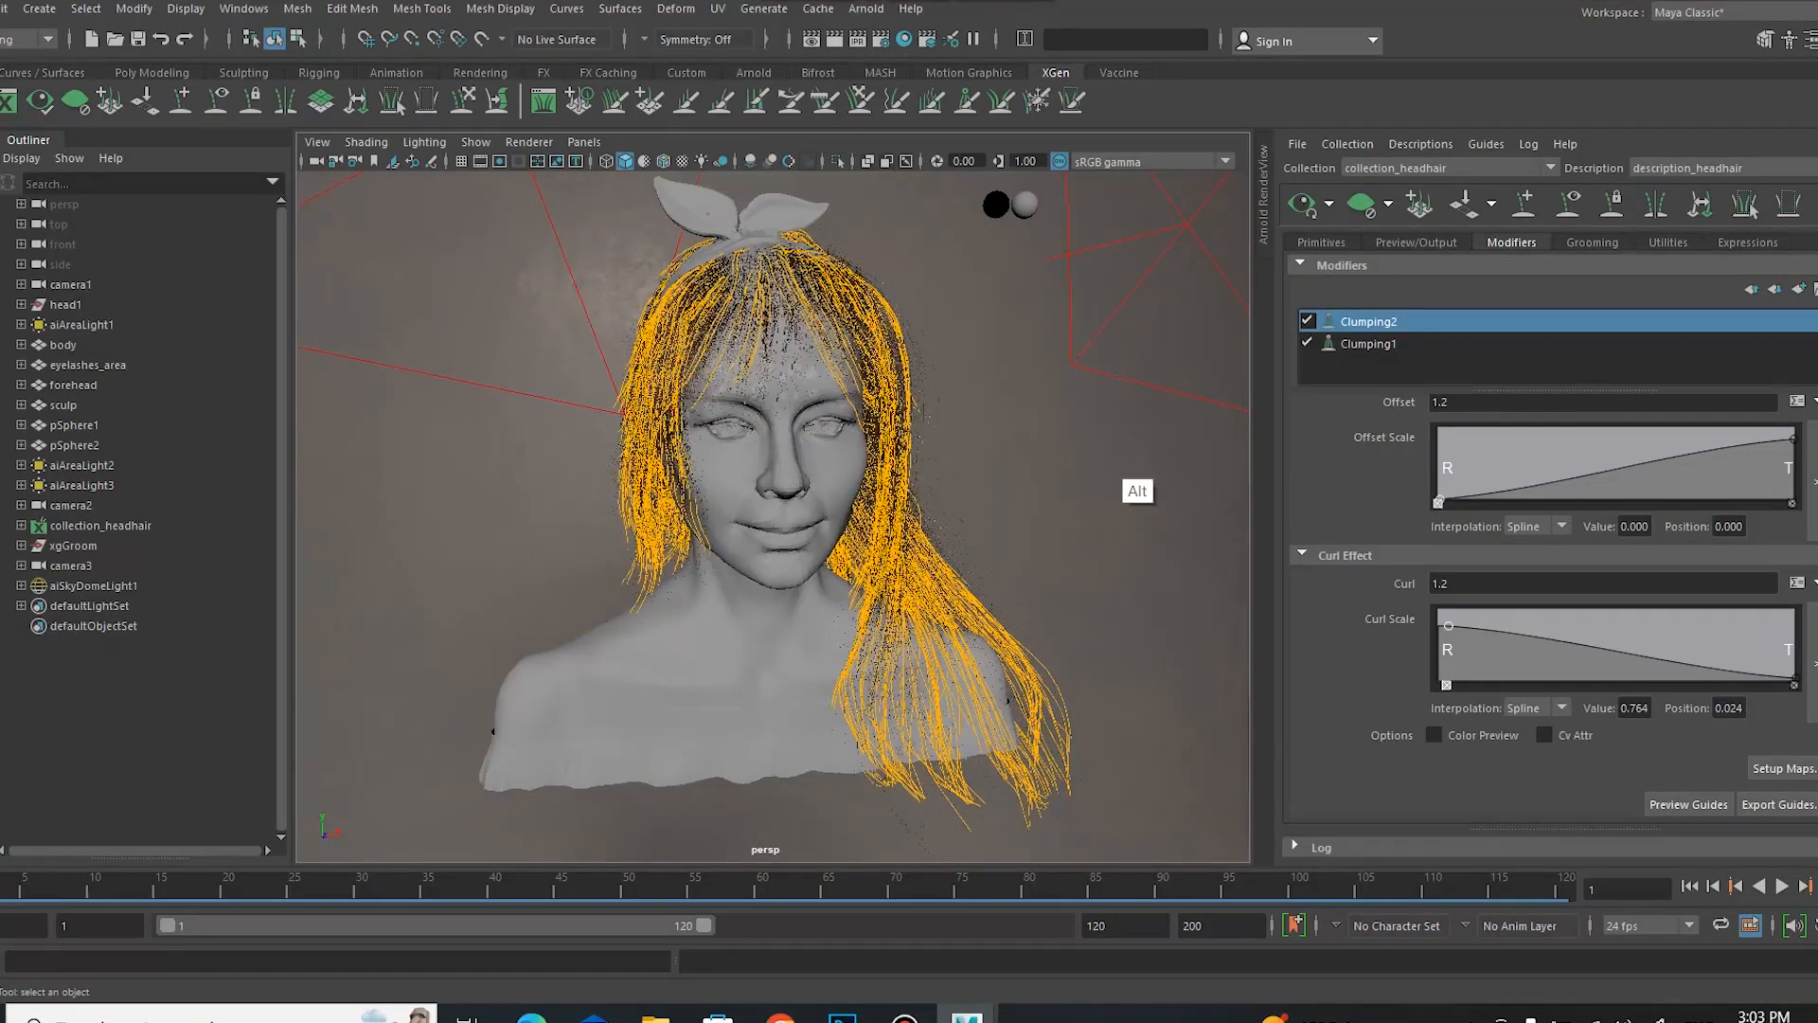
{"action": "right_click_drag", "start_coordinate": [995, 503], "coordinate": [1091, 536], "text": "alt"}
{"action": "left_click_drag", "start_coordinate": [1092, 536], "coordinate": [1037, 402], "text": "alt"}
Step: Show the primitive settings and the preview and output settings of description_headhair
{"action": "left_click", "coordinate": [1323, 244]}
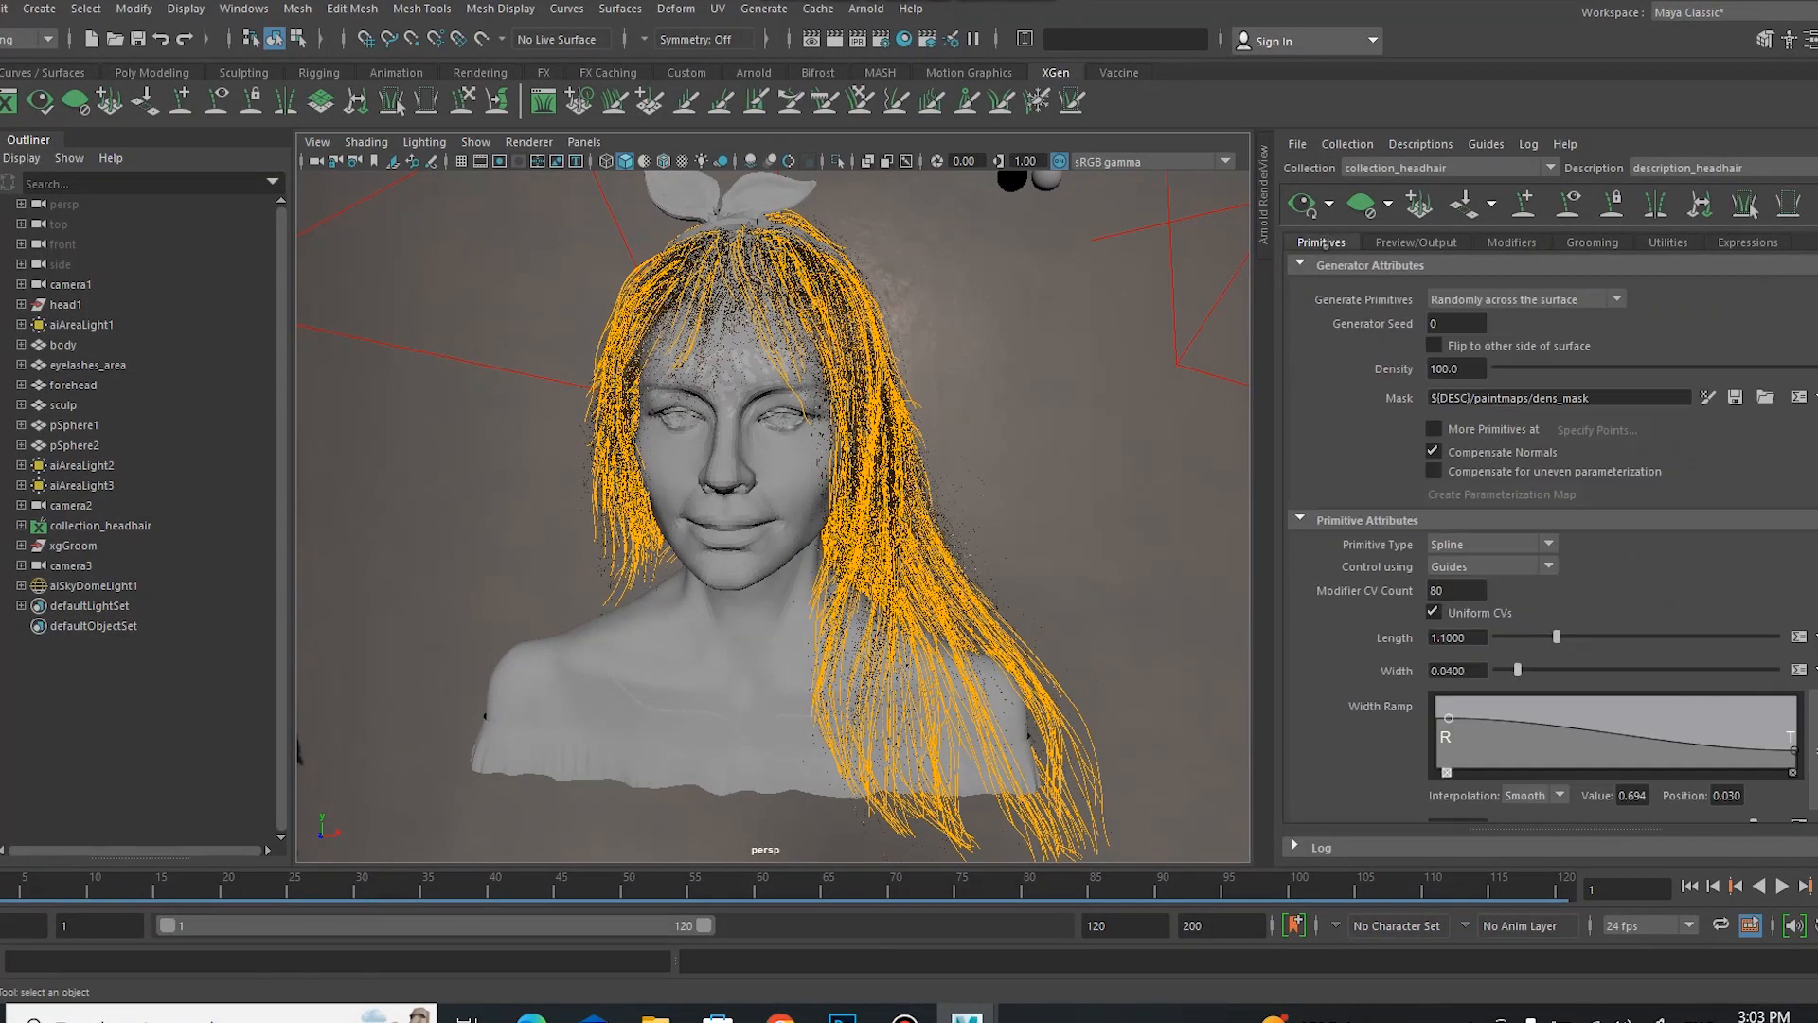
{"action": "left_click", "coordinate": [1414, 243]}
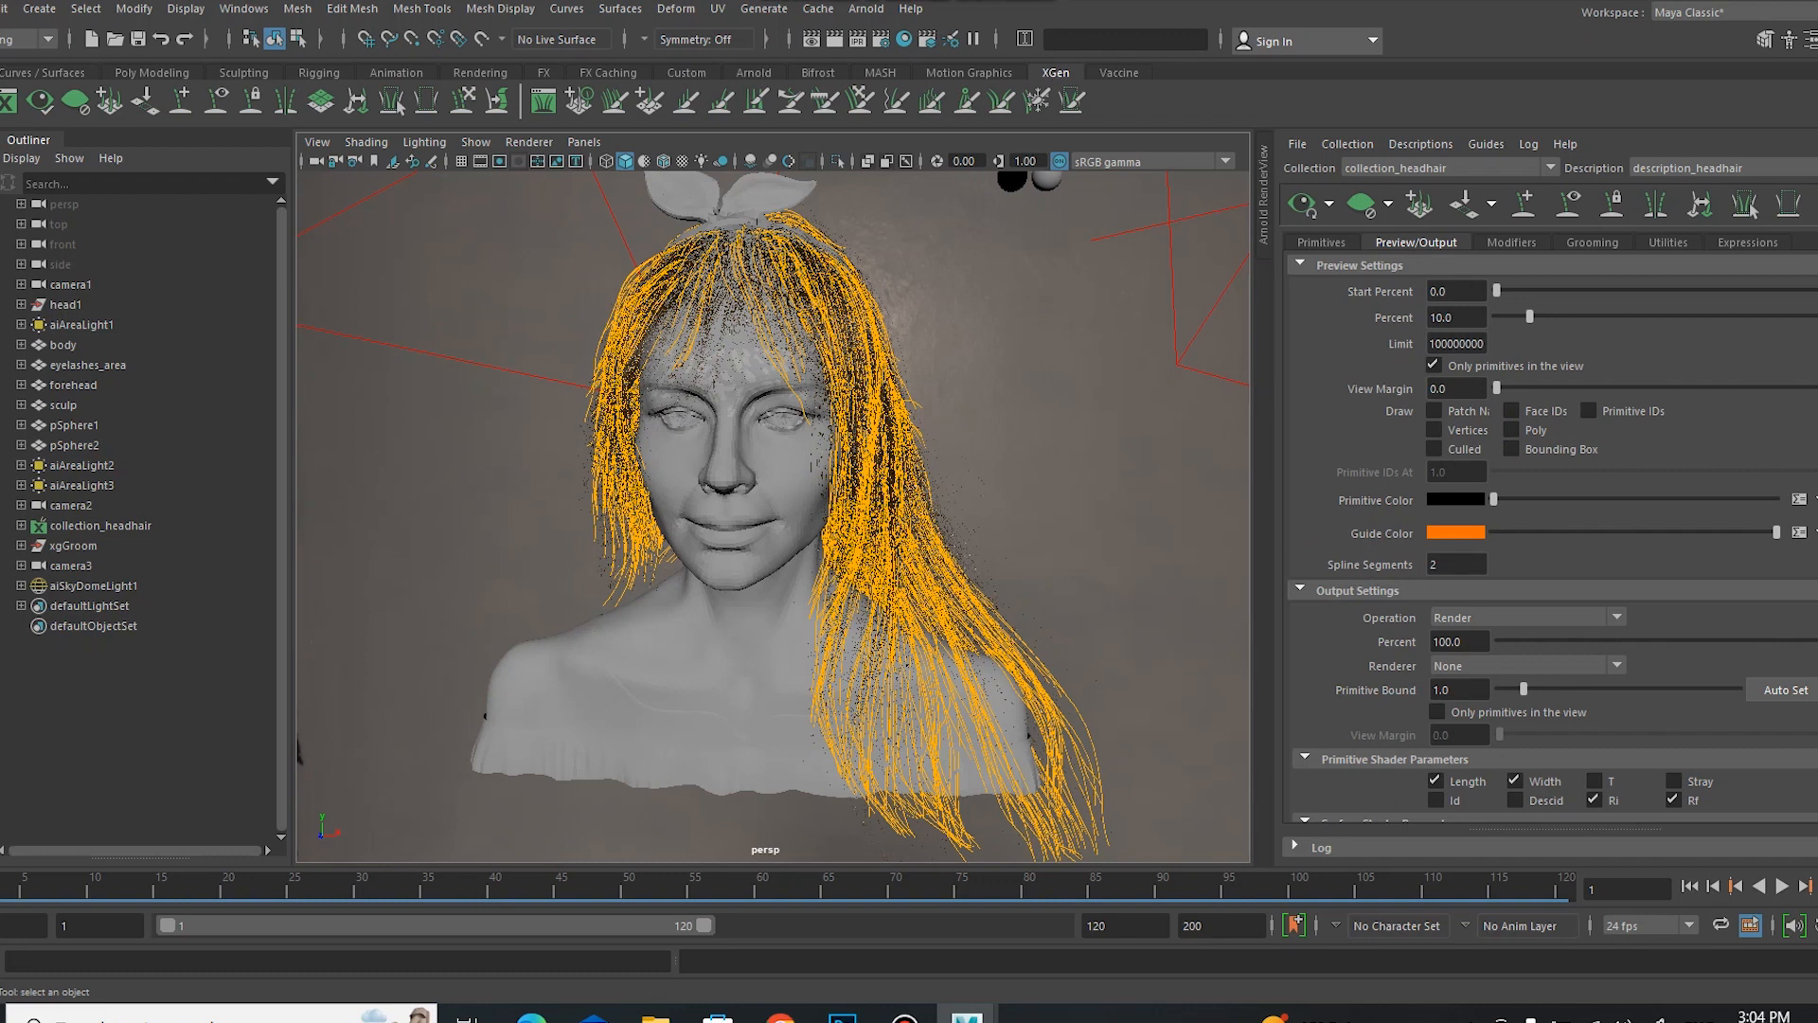
{"action": "left_click_drag", "start_coordinate": [1087, 690], "coordinate": [1125, 683], "text": "alt"}
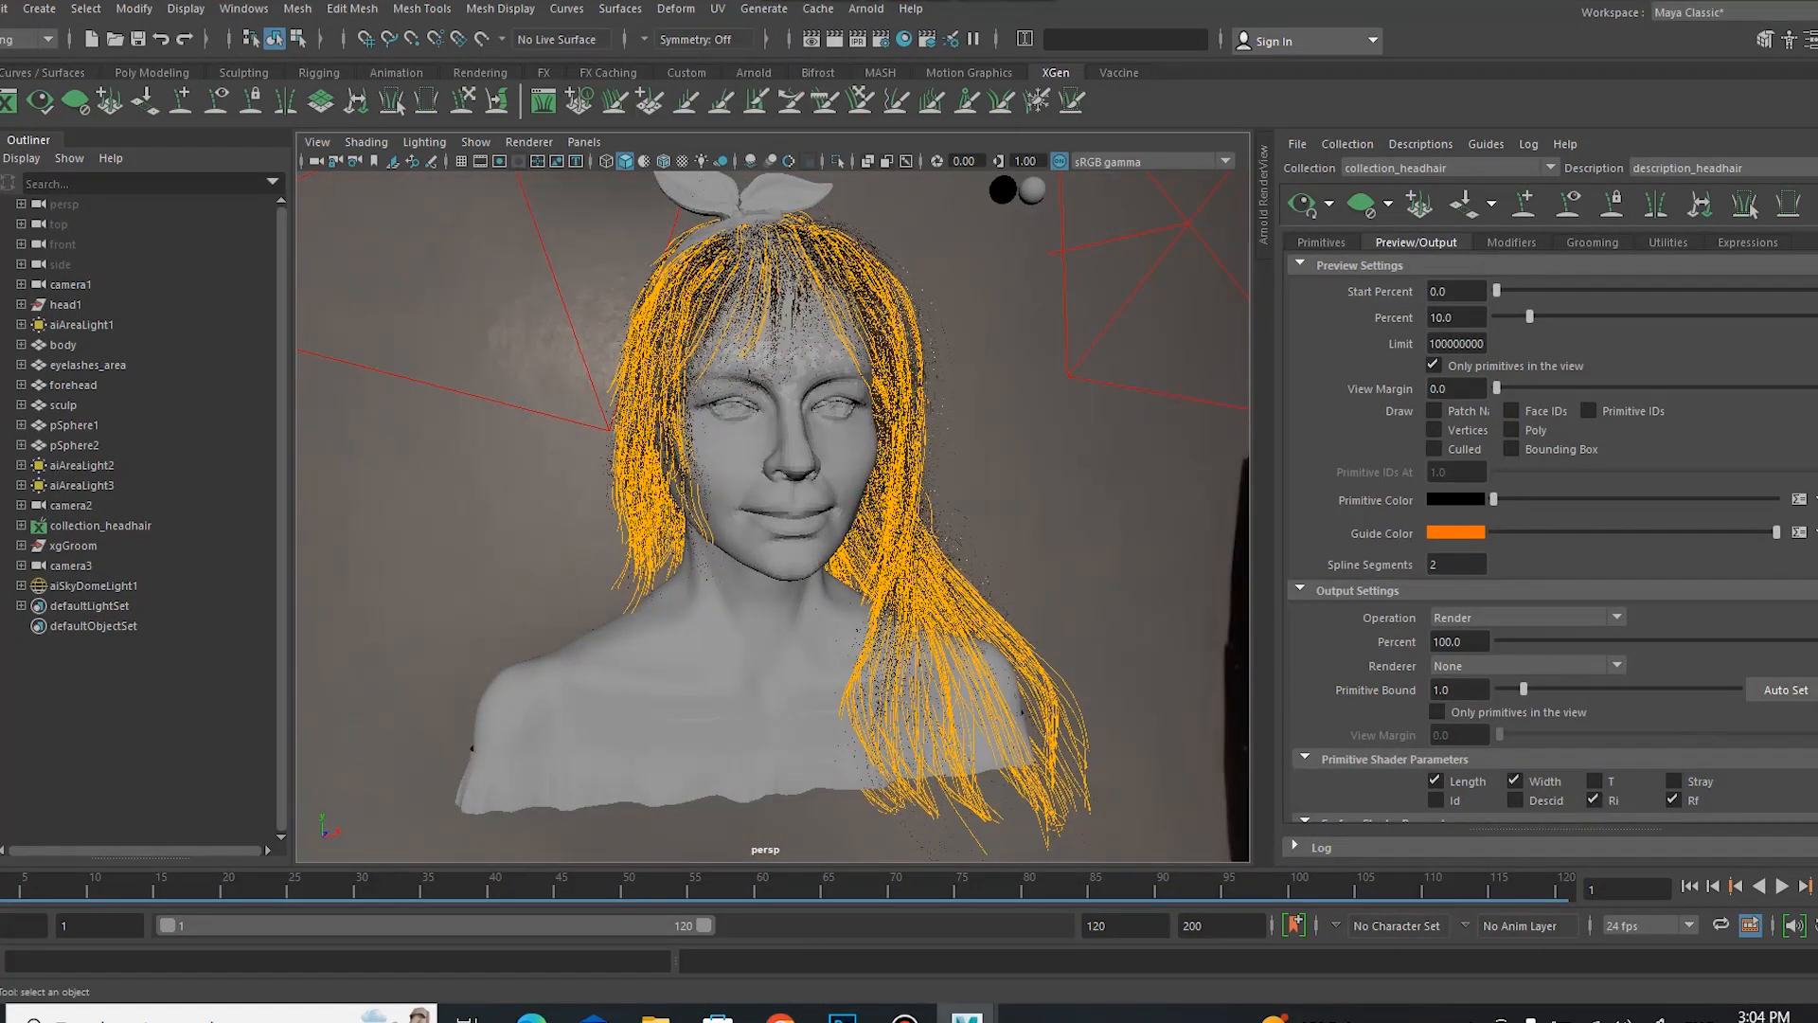
{"action": "scroll", "coordinate": [1115, 683], "scroll_direction": "down", "scroll_amount": 2}
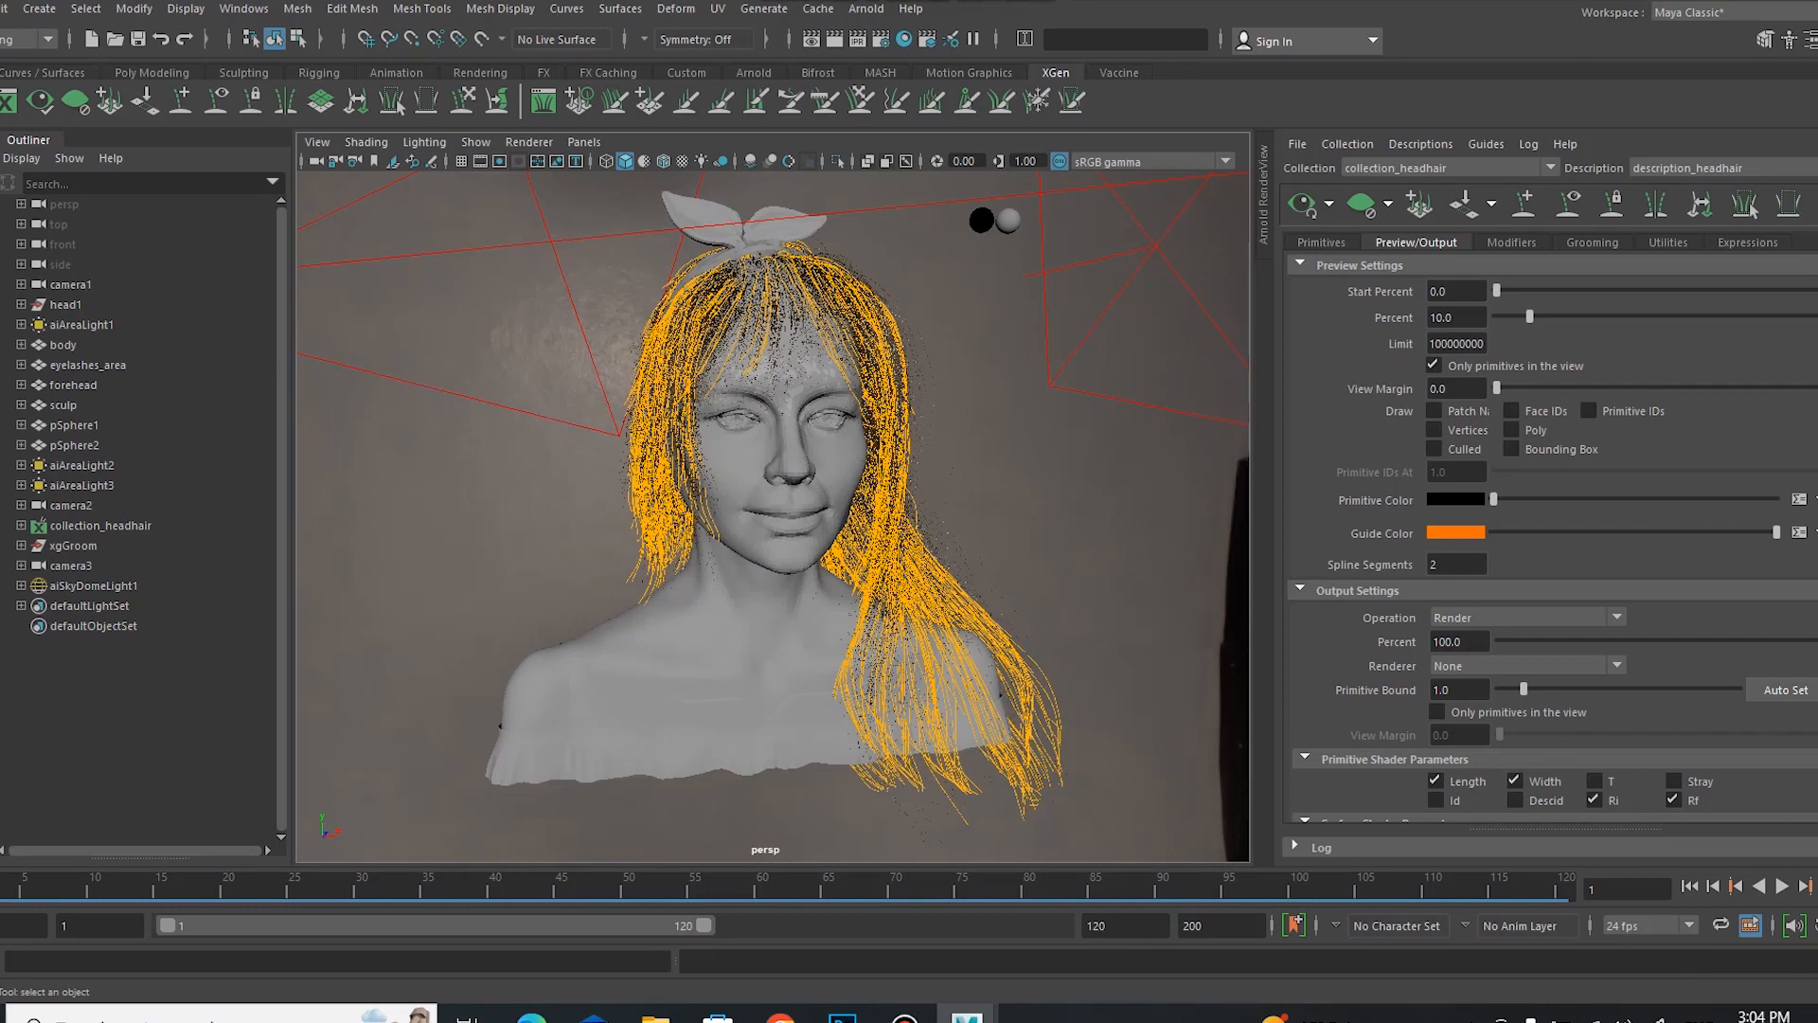
Step: Examine Clumping2's clump, offset and curl values and scale ramps, comparing them with the hairstyle from several angles
{"action": "left_click_drag", "start_coordinate": [1174, 540], "coordinate": [1128, 577], "text": "alt"}
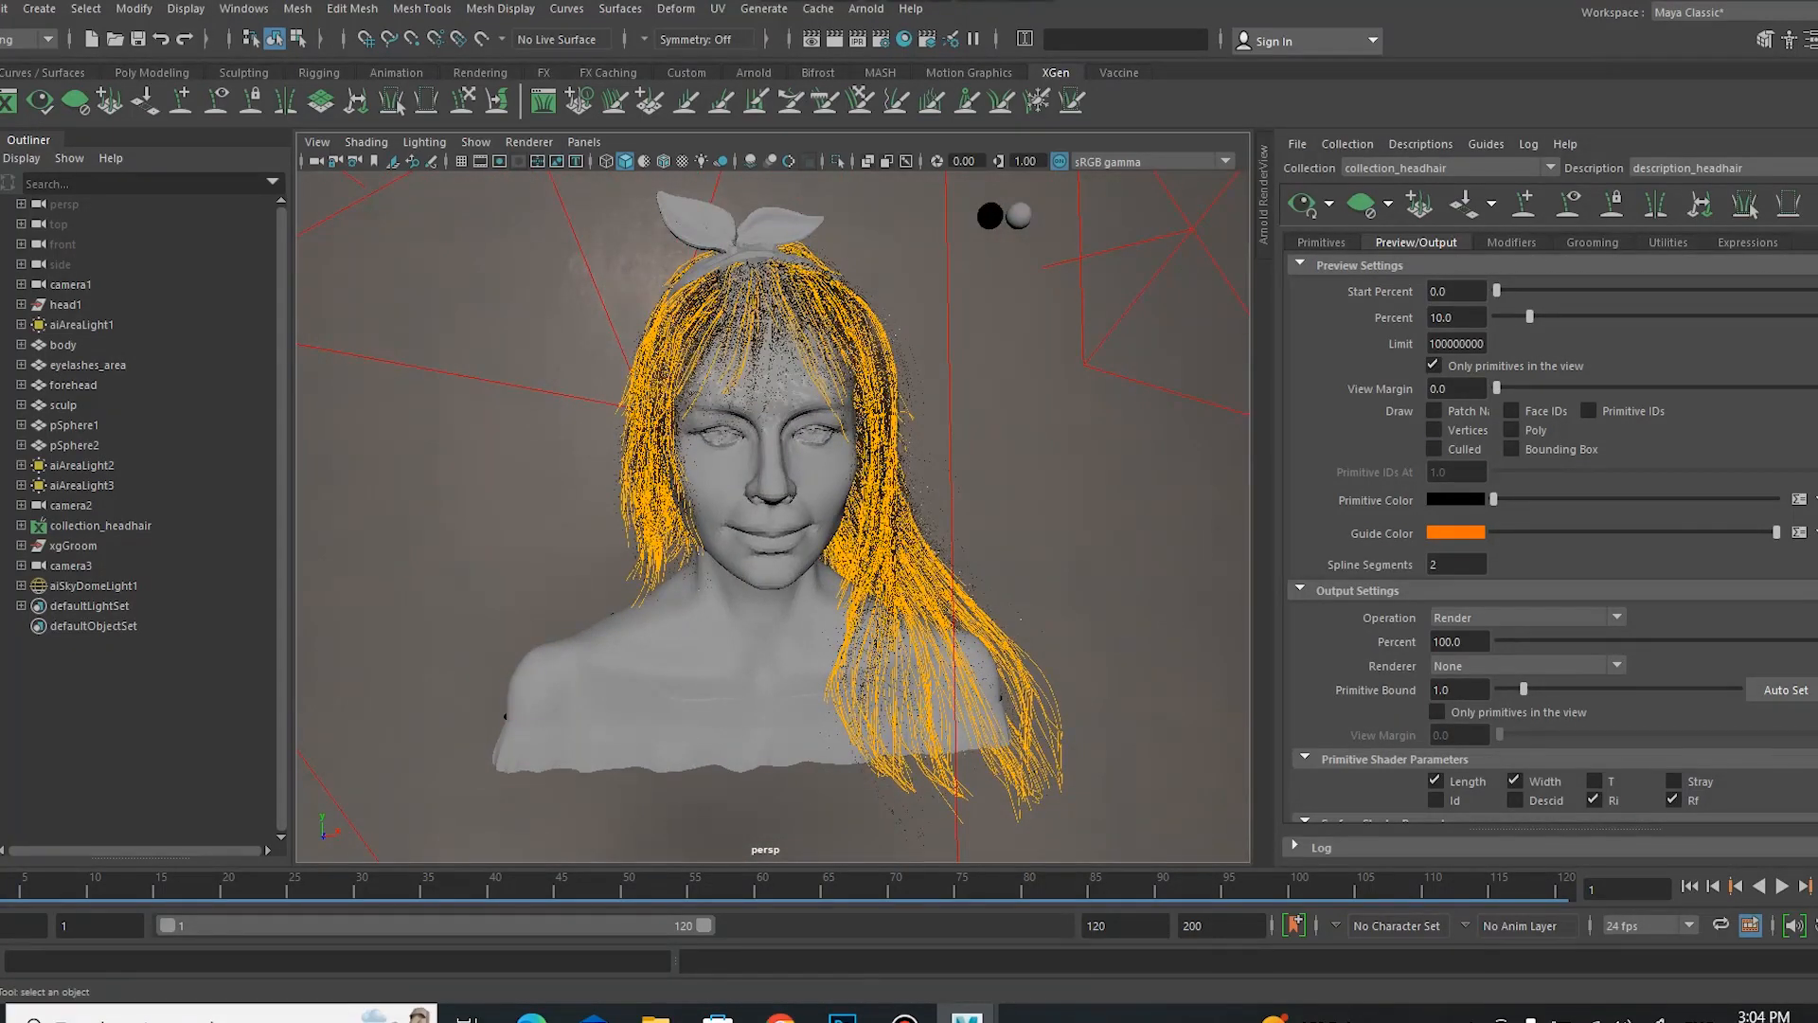
{"action": "left_click", "coordinate": [1591, 242]}
{"action": "left_click", "coordinate": [1510, 242]}
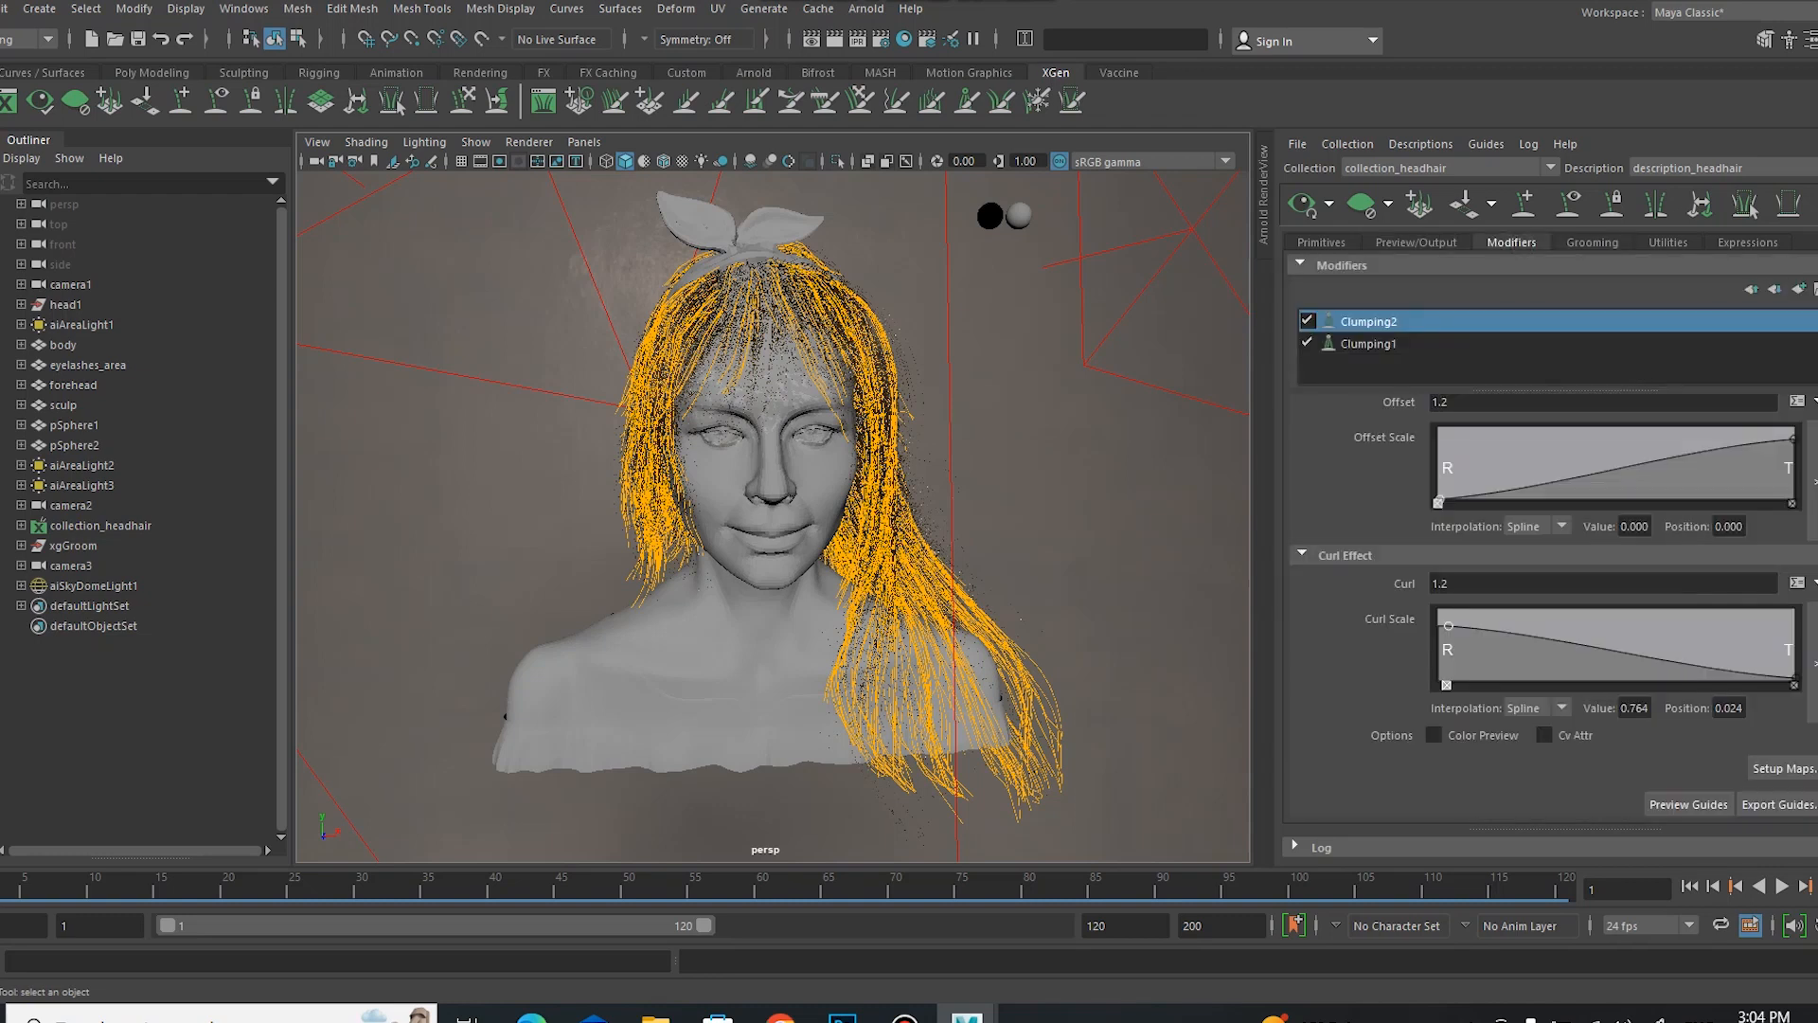
{"action": "scroll", "coordinate": [1553, 606], "scroll_direction": "up", "scroll_amount": 3}
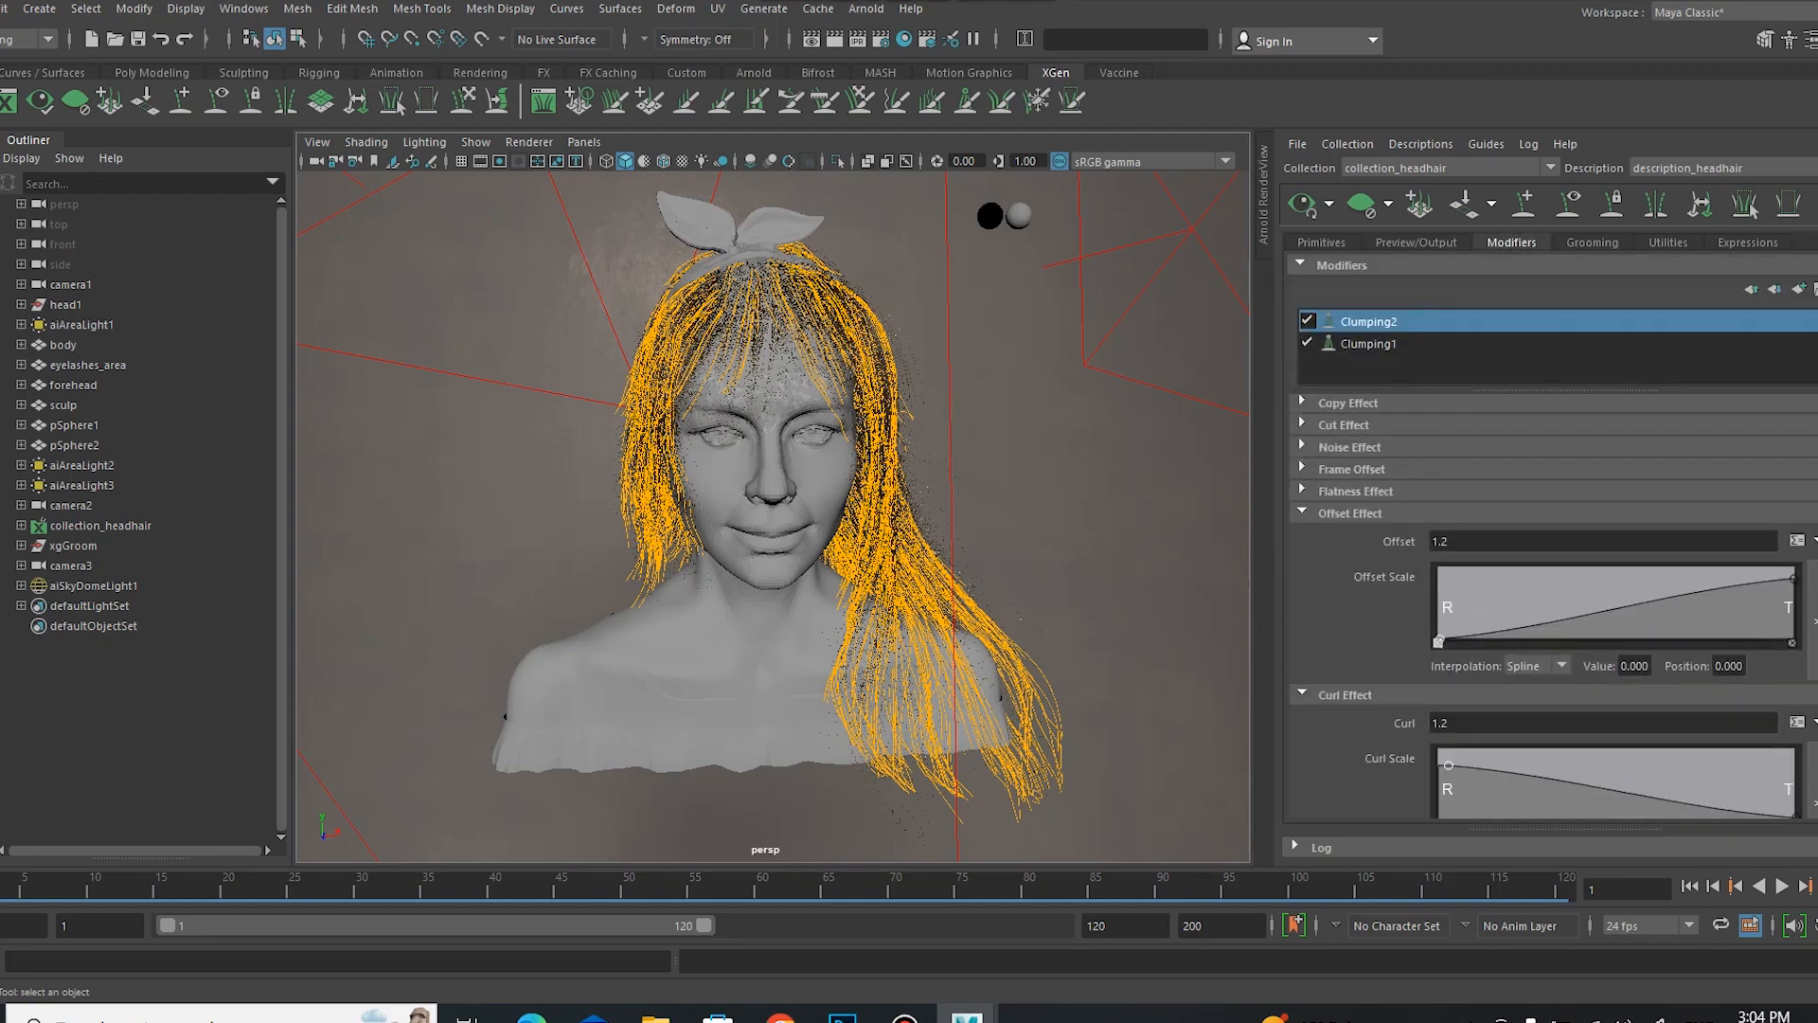
{"action": "scroll", "coordinate": [1553, 606], "scroll_direction": "up", "scroll_amount": 3}
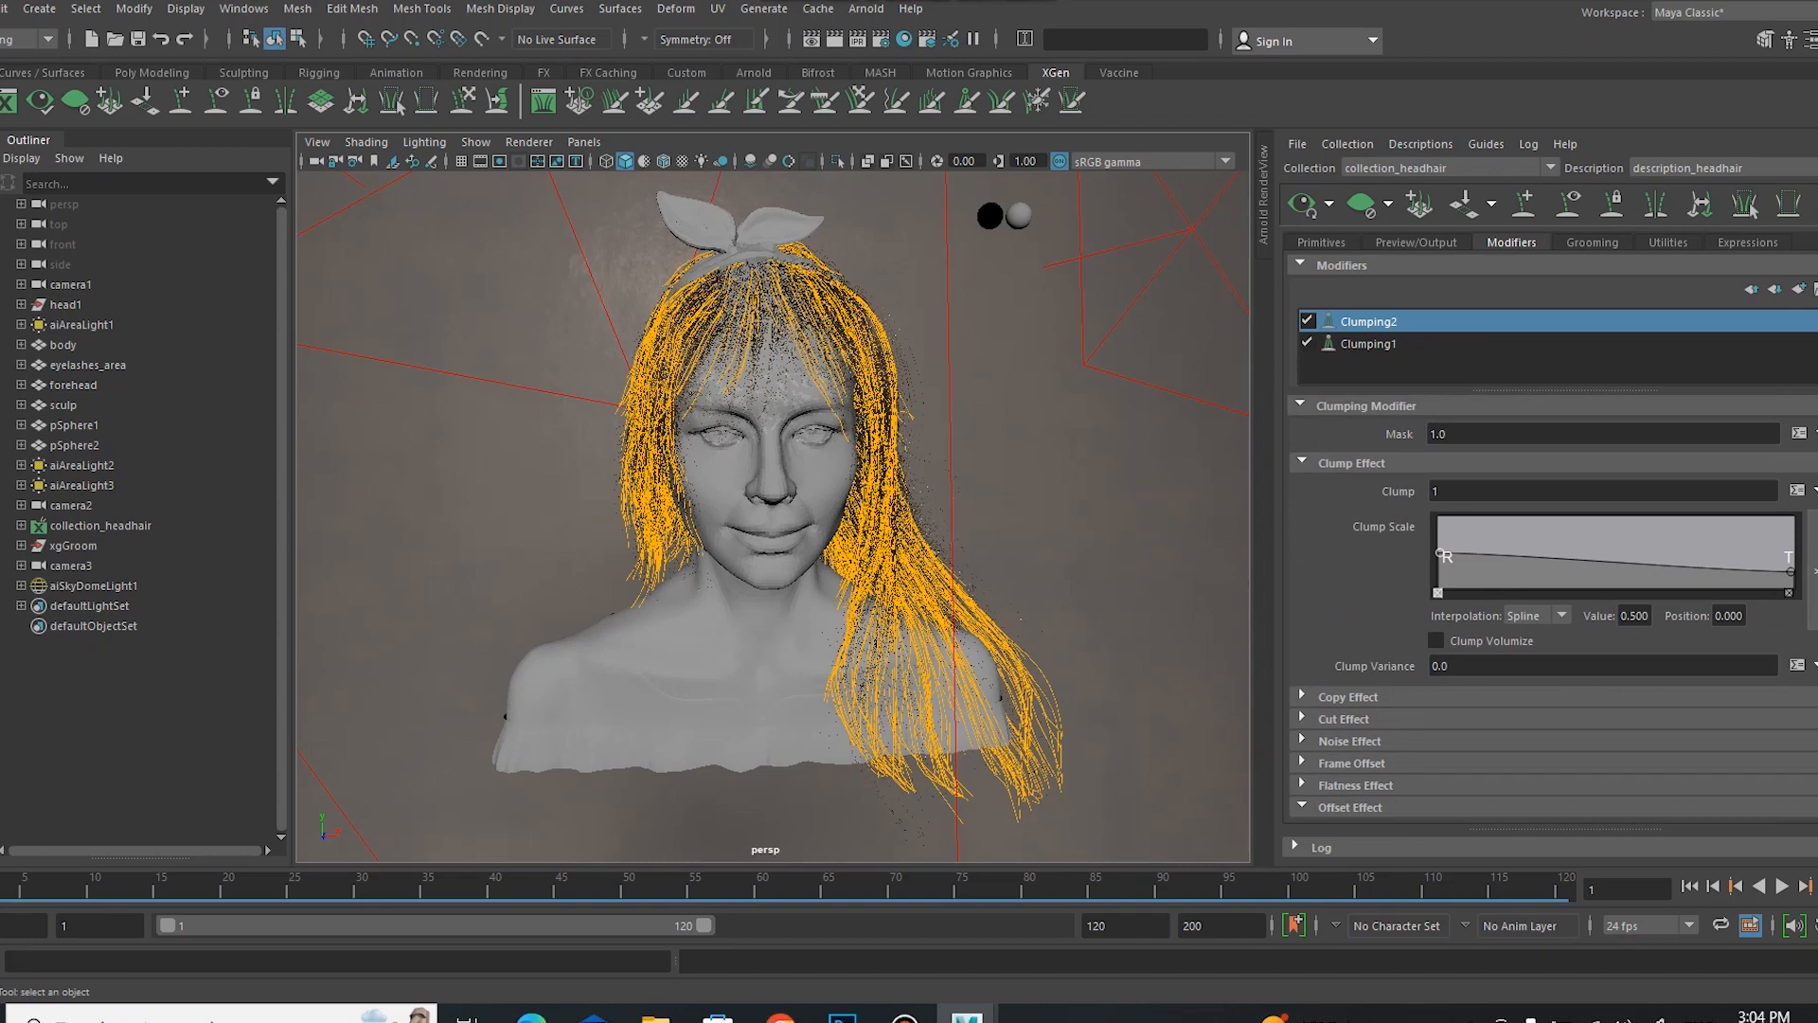
{"action": "left_click_drag", "start_coordinate": [1089, 606], "coordinate": [1034, 601], "text": "alt"}
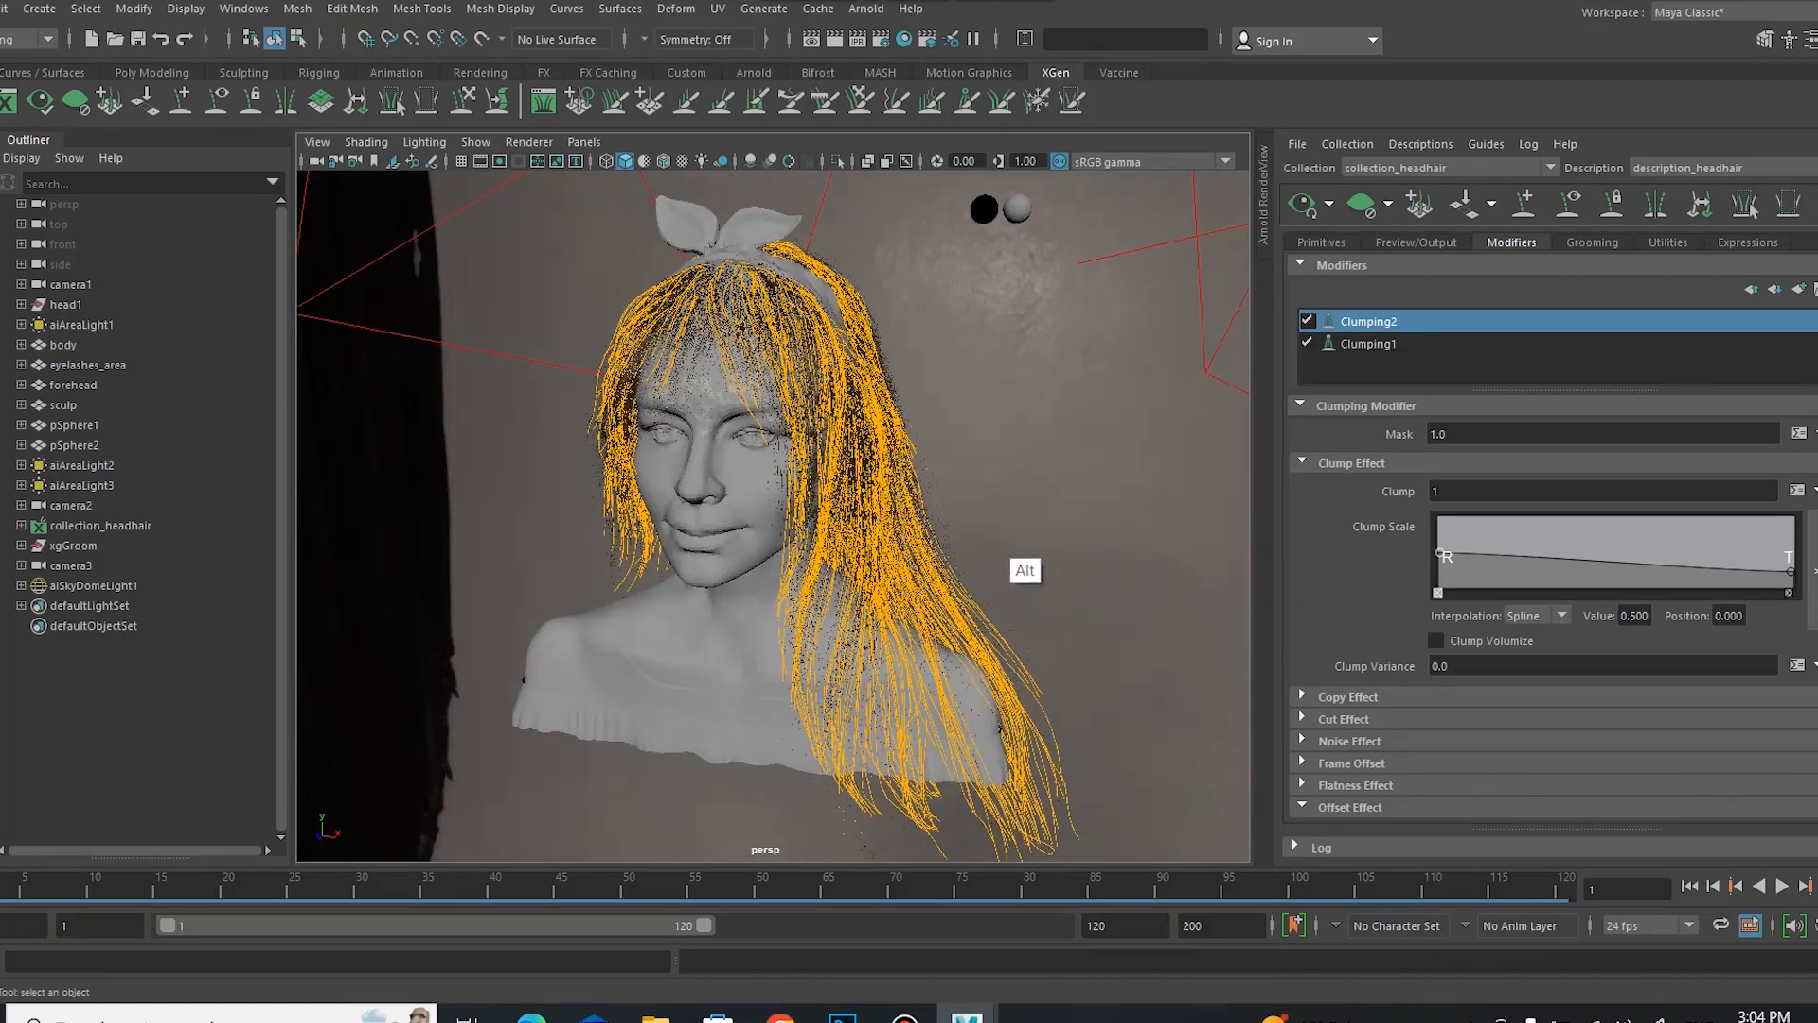
{"action": "left_click_drag", "start_coordinate": [1023, 565], "coordinate": [1185, 577], "text": "alt"}
{"action": "mouse_move", "coordinate": [1039, 621]}
{"action": "left_mouse_down", "text": "alt"}
{"action": "mouse_move", "coordinate": [1055, 600]}
{"action": "mouse_move", "coordinate": [1034, 608]}
{"action": "left_mouse_up", "text": "alt"}
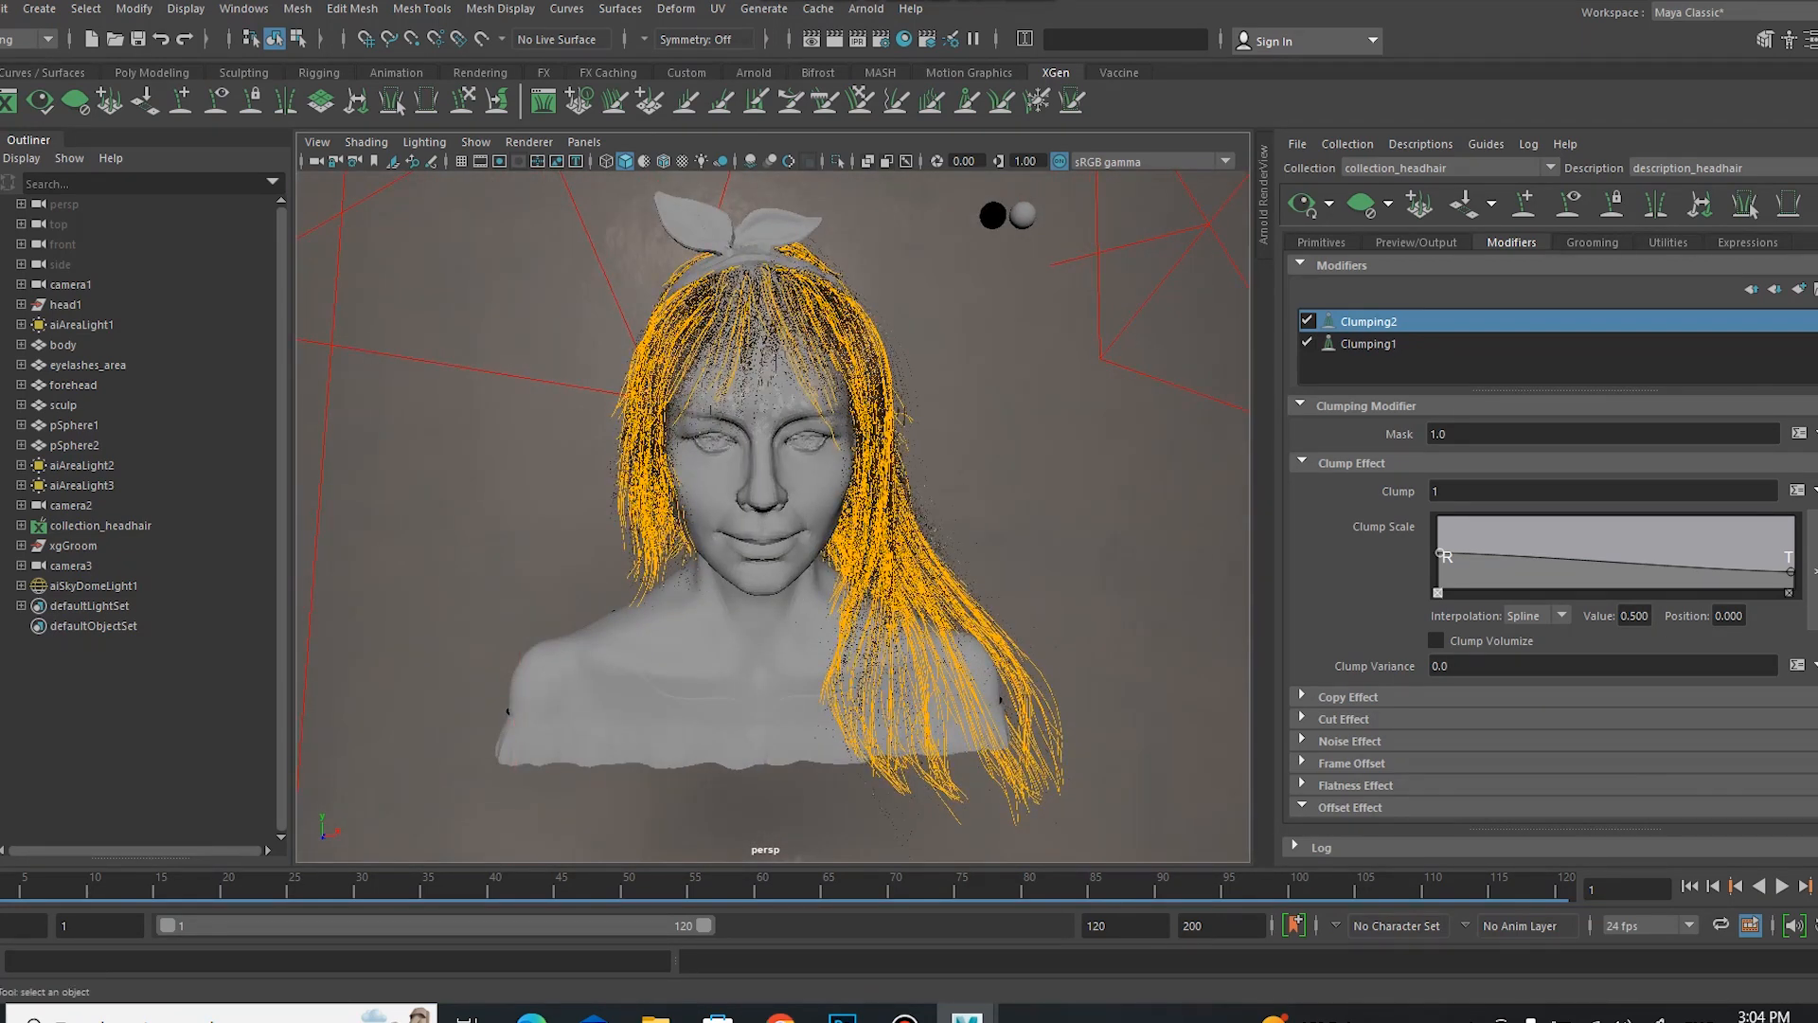
{"action": "scroll", "coordinate": [1553, 606], "scroll_direction": "down", "scroll_amount": 5}
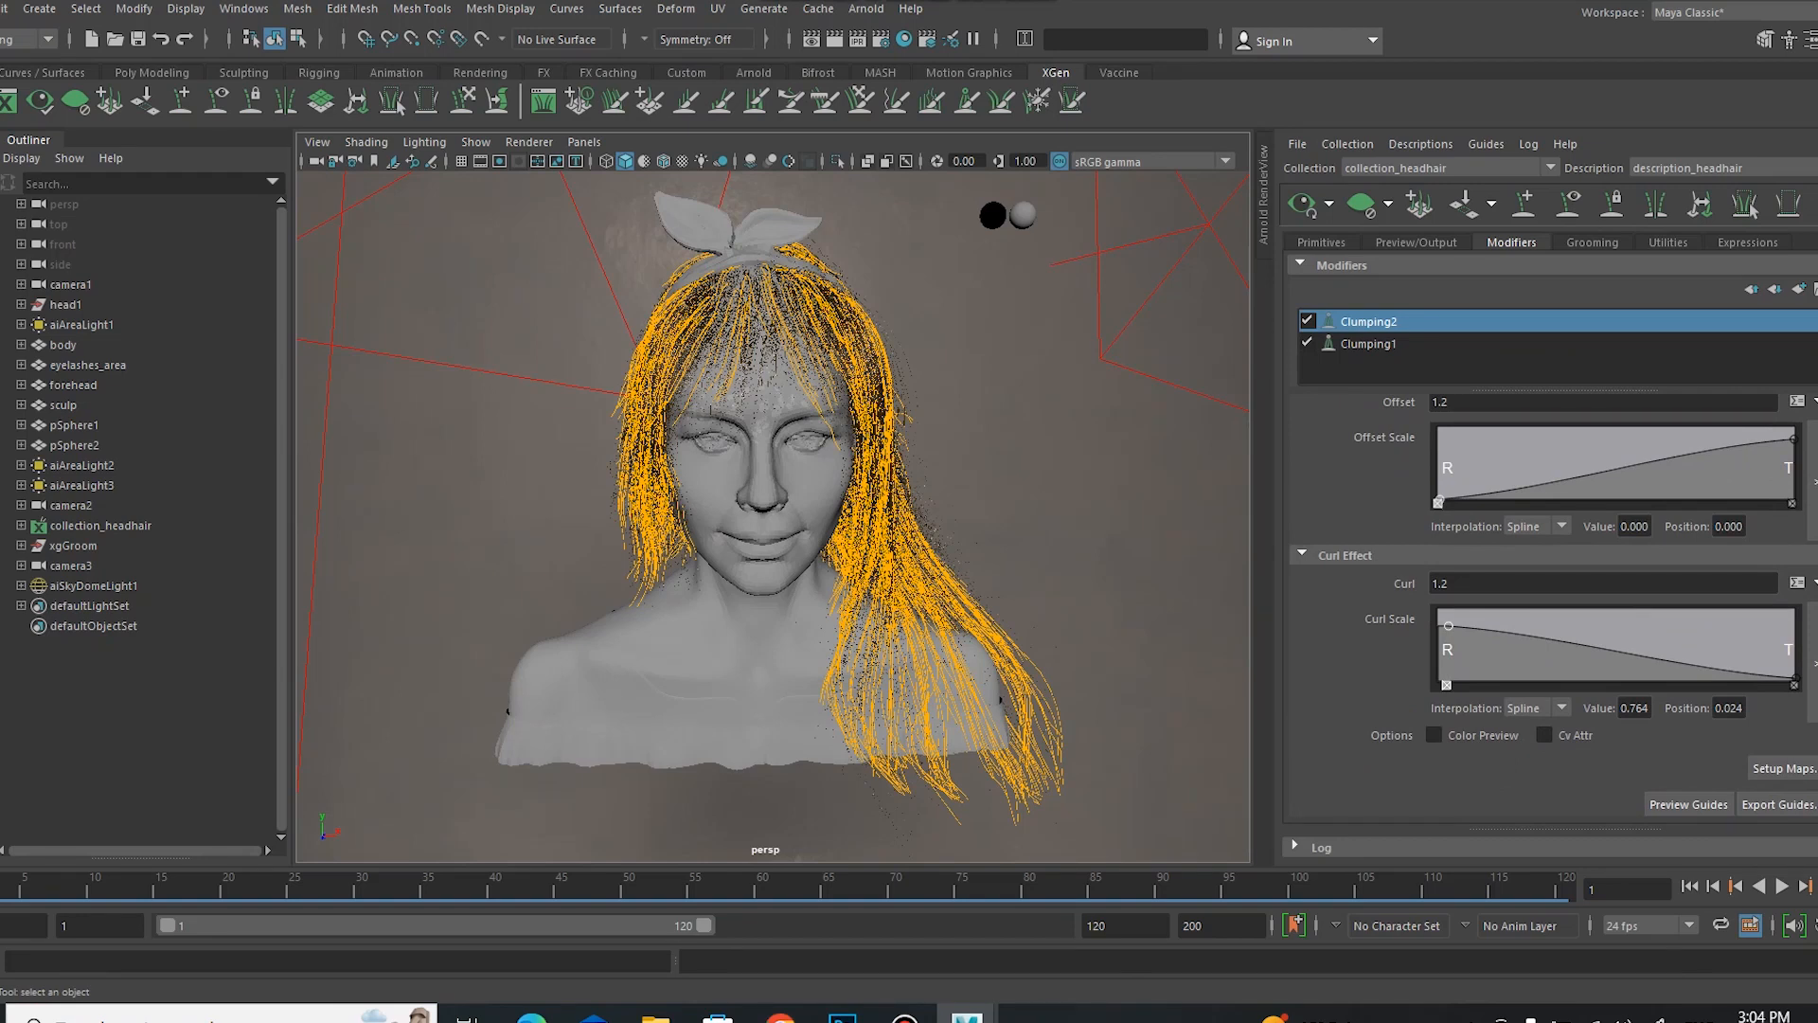
{"action": "scroll", "coordinate": [1553, 606], "scroll_direction": "up", "scroll_amount": 5}
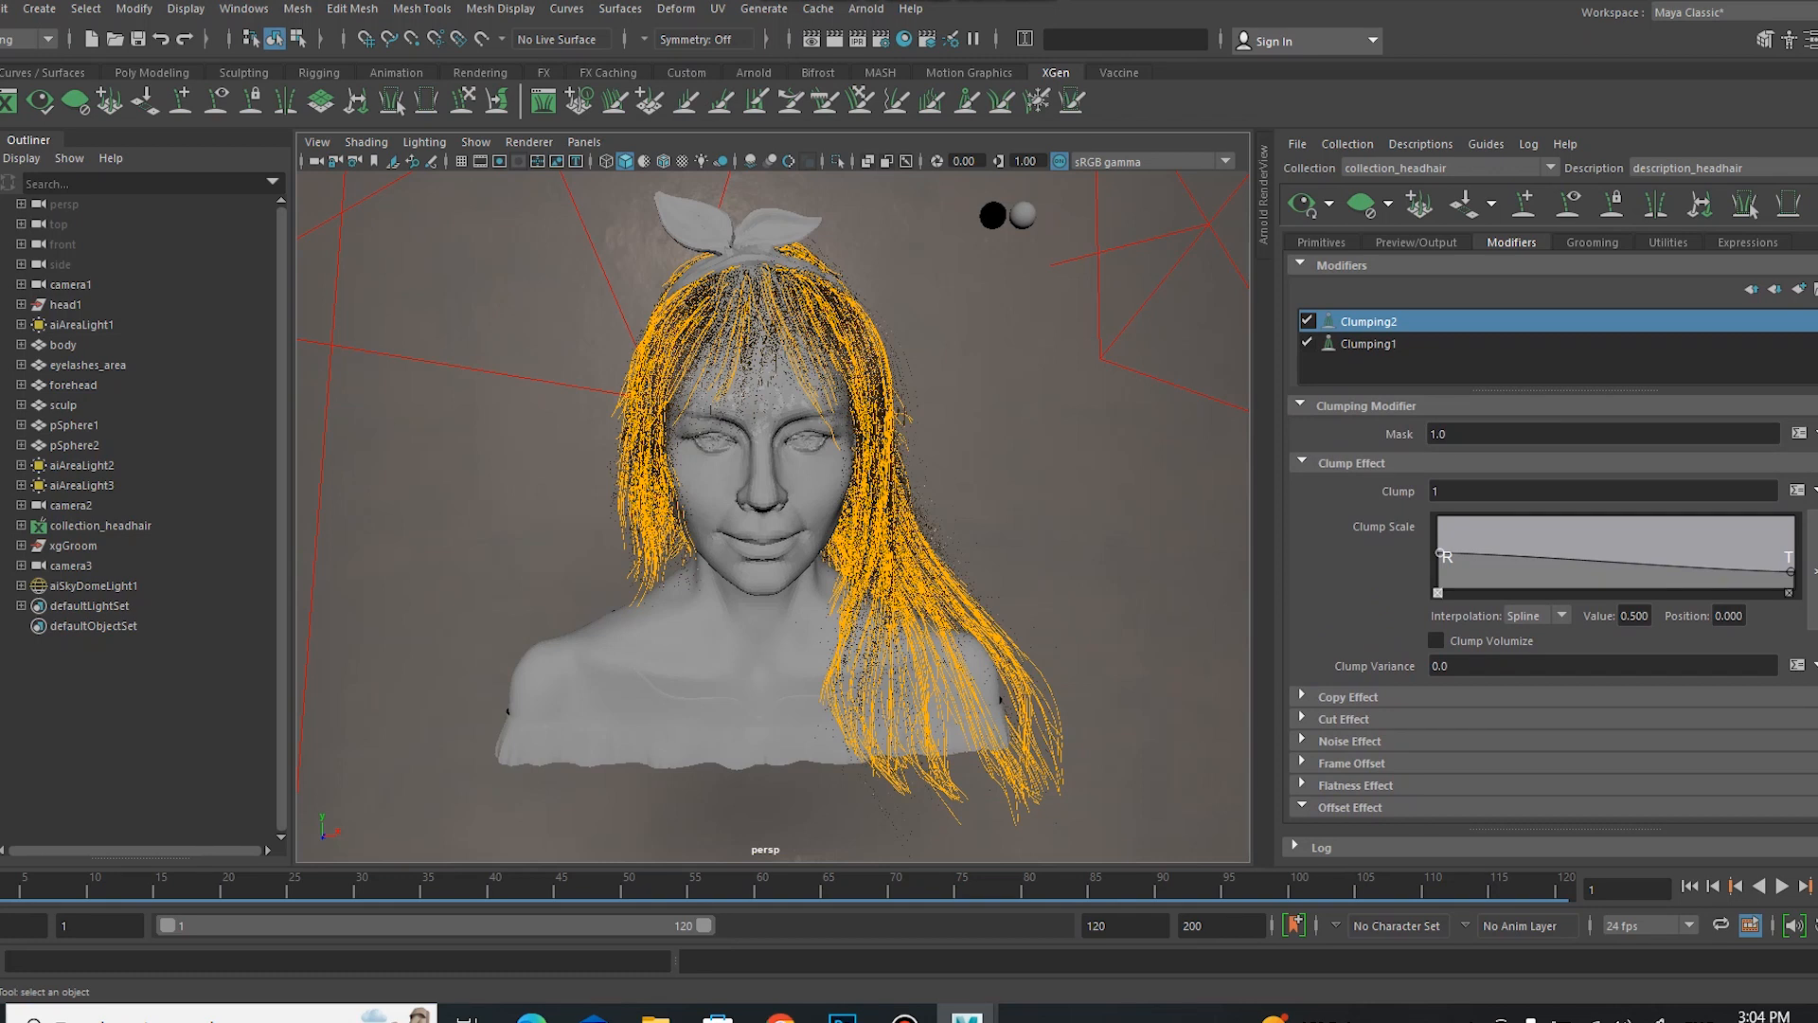
{"action": "left_click_drag", "start_coordinate": [1136, 637], "coordinate": [1089, 653], "text": "alt"}
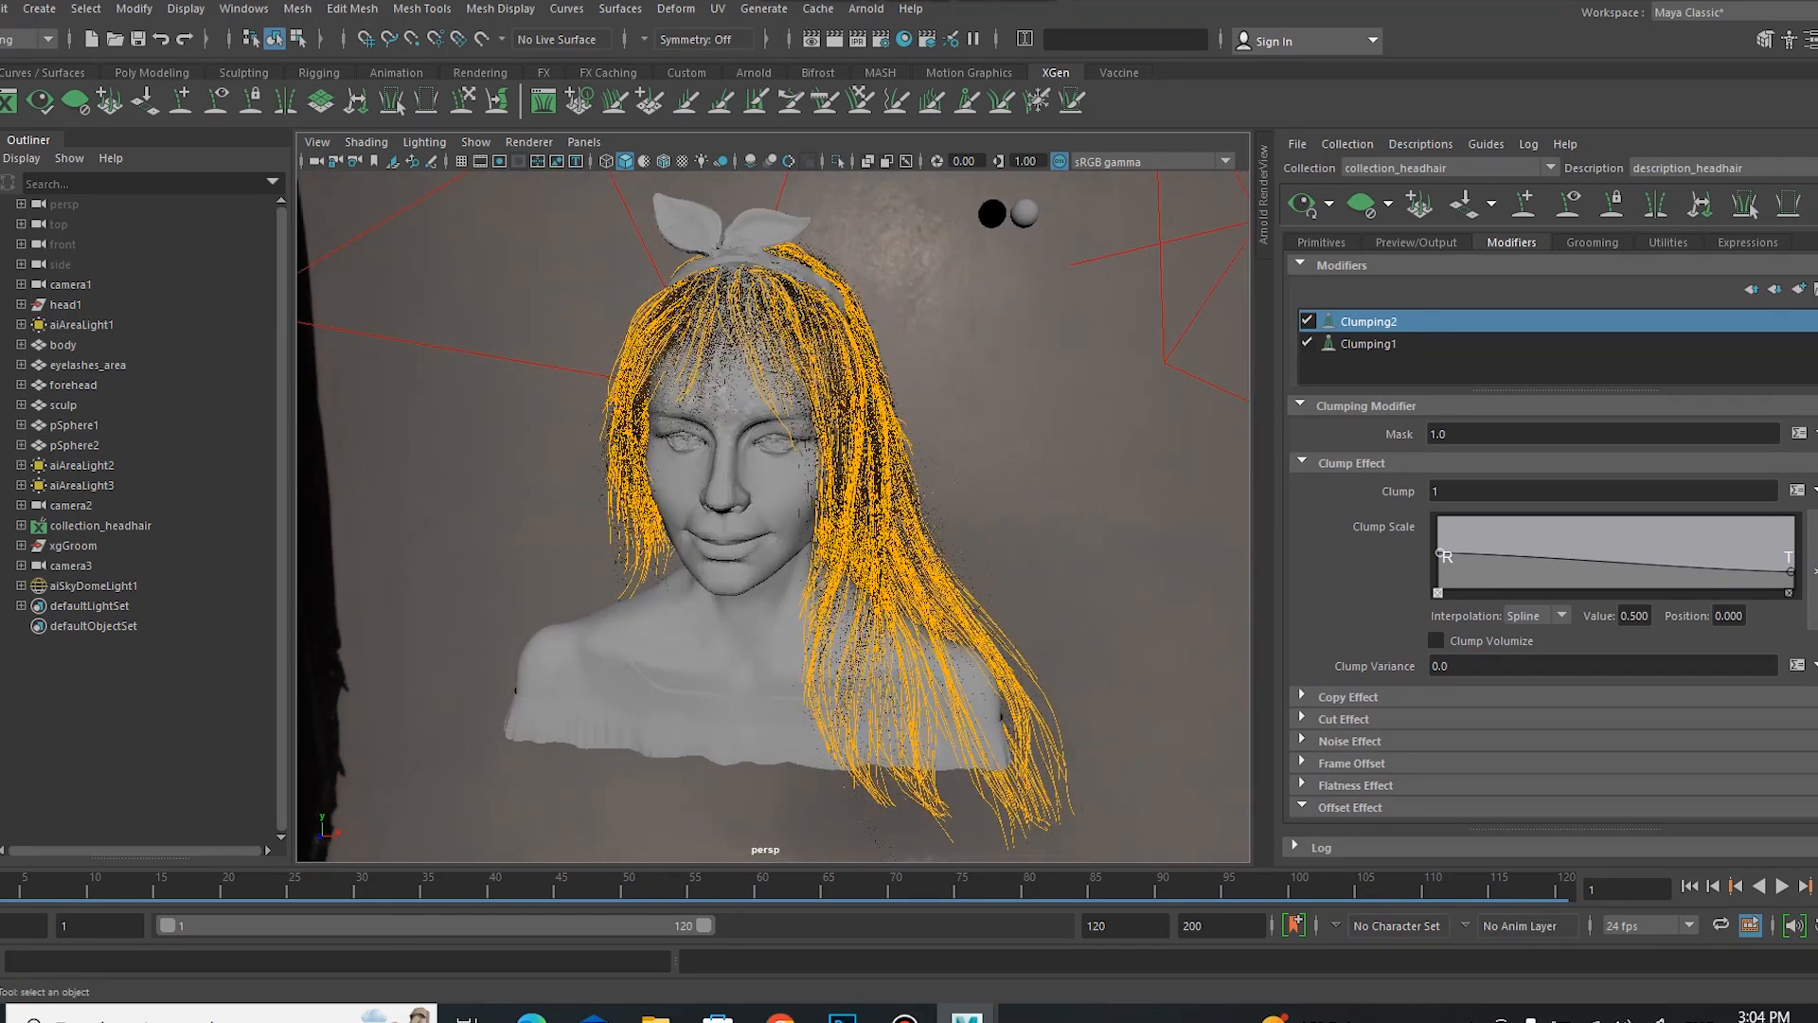
{"action": "scroll", "coordinate": [1553, 606], "scroll_direction": "down", "scroll_amount": 10}
{"action": "scroll", "coordinate": [1553, 606], "scroll_direction": "up", "scroll_amount": 9}
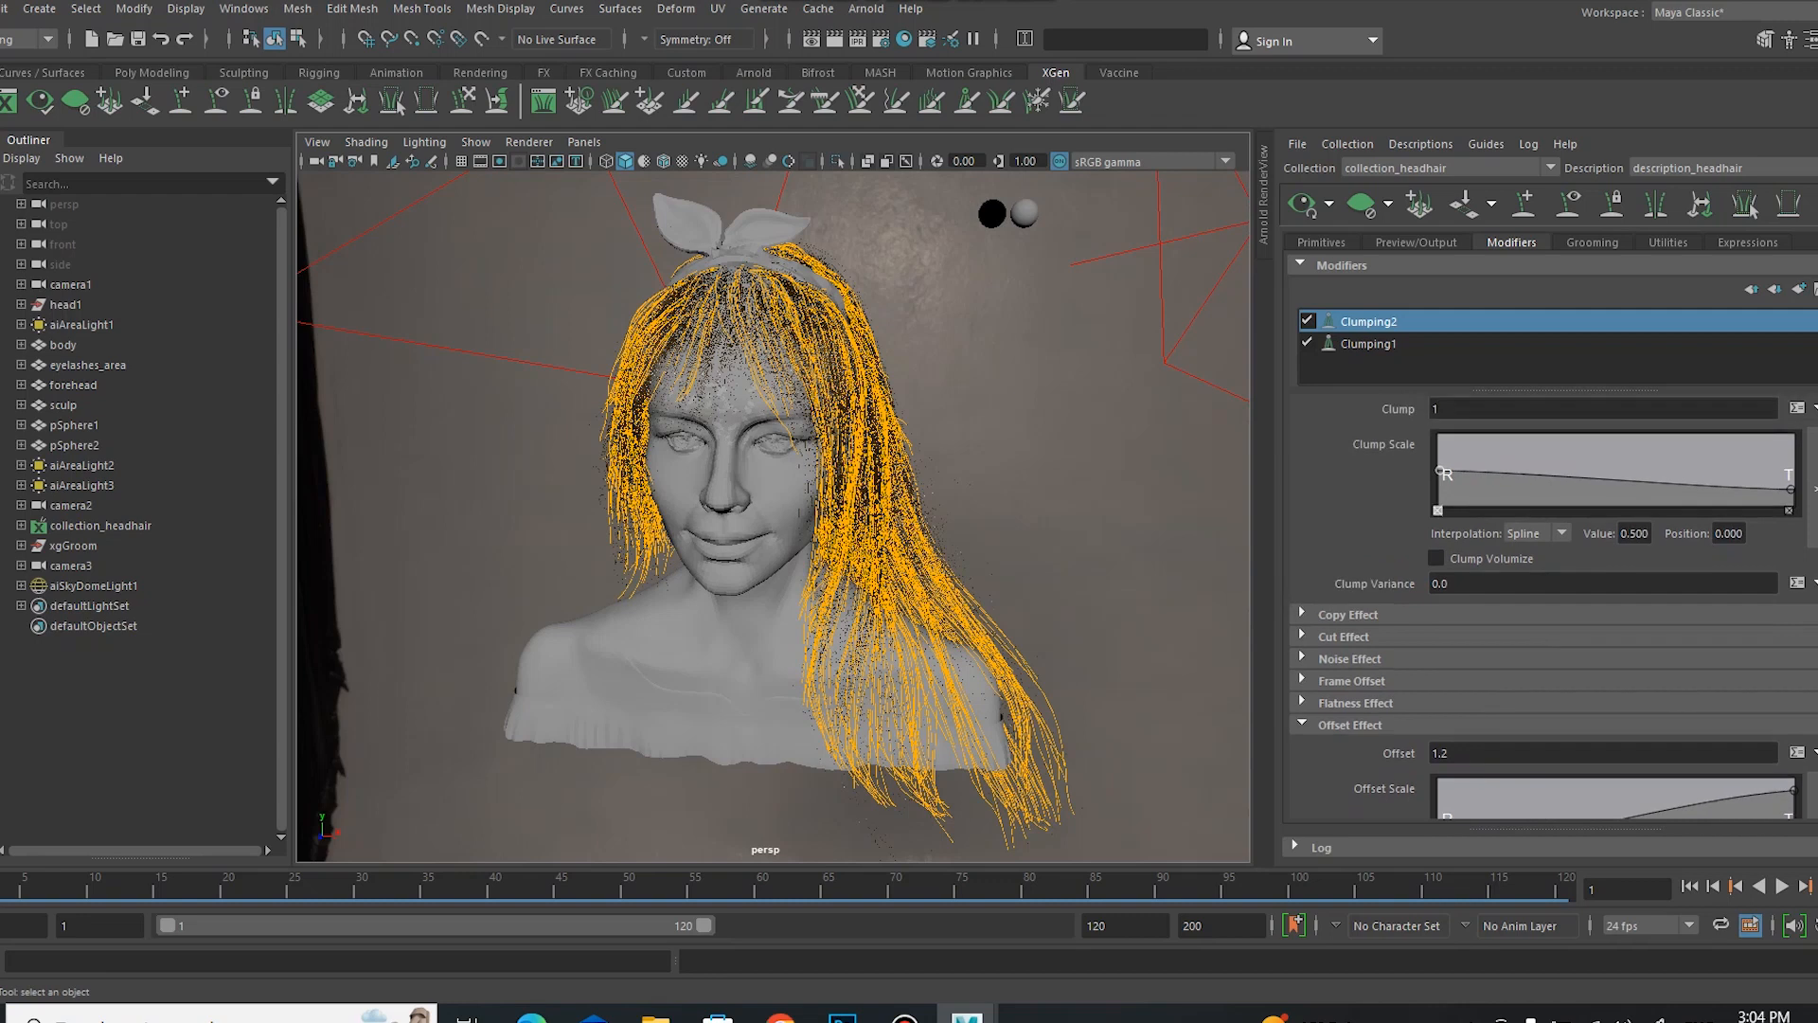
{"action": "scroll", "coordinate": [1553, 606], "scroll_direction": "up", "scroll_amount": 1}
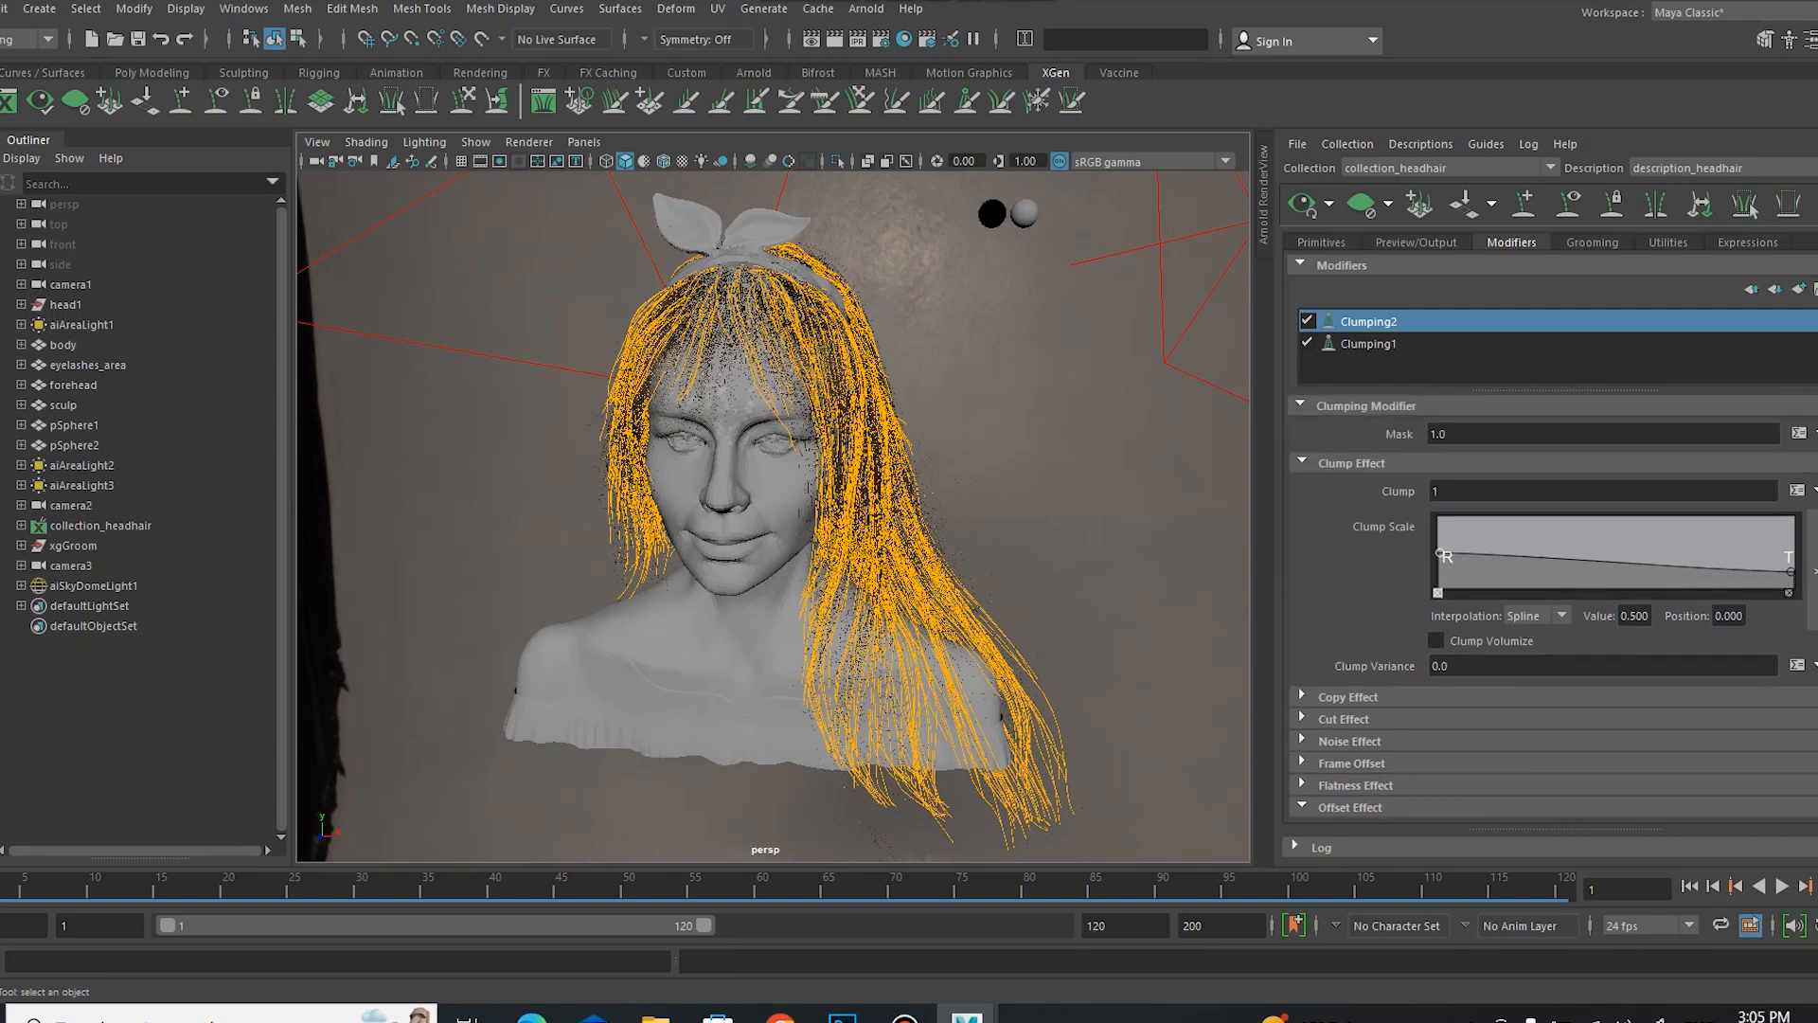
Step: Show the primitive settings of description_headhair and examine the hair guides close up around the forehead
{"action": "left_click", "coordinate": [1326, 242]}
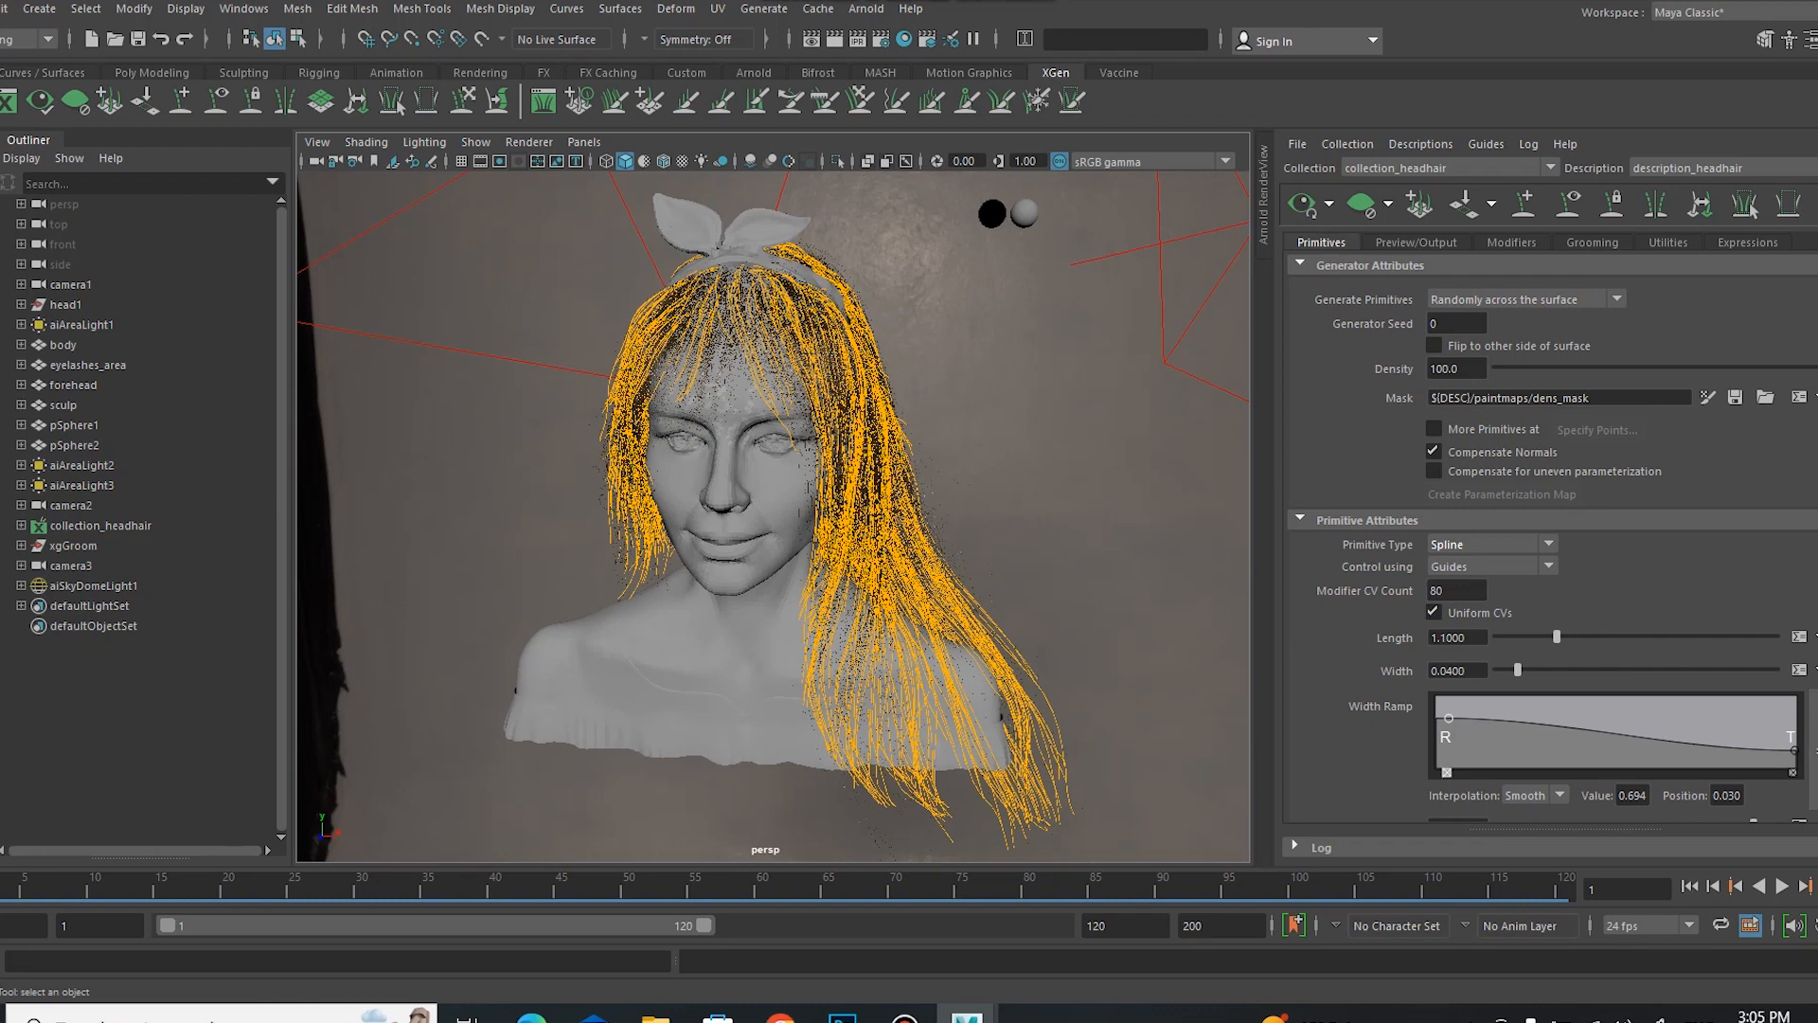
{"action": "right_click_drag", "start_coordinate": [1102, 548], "coordinate": [1174, 719], "text": "alt"}
{"action": "left_click_drag", "start_coordinate": [1019, 450], "coordinate": [1091, 537], "text": "alt"}
{"action": "right_click_drag", "start_coordinate": [1091, 537], "coordinate": [1141, 537], "text": "alt"}
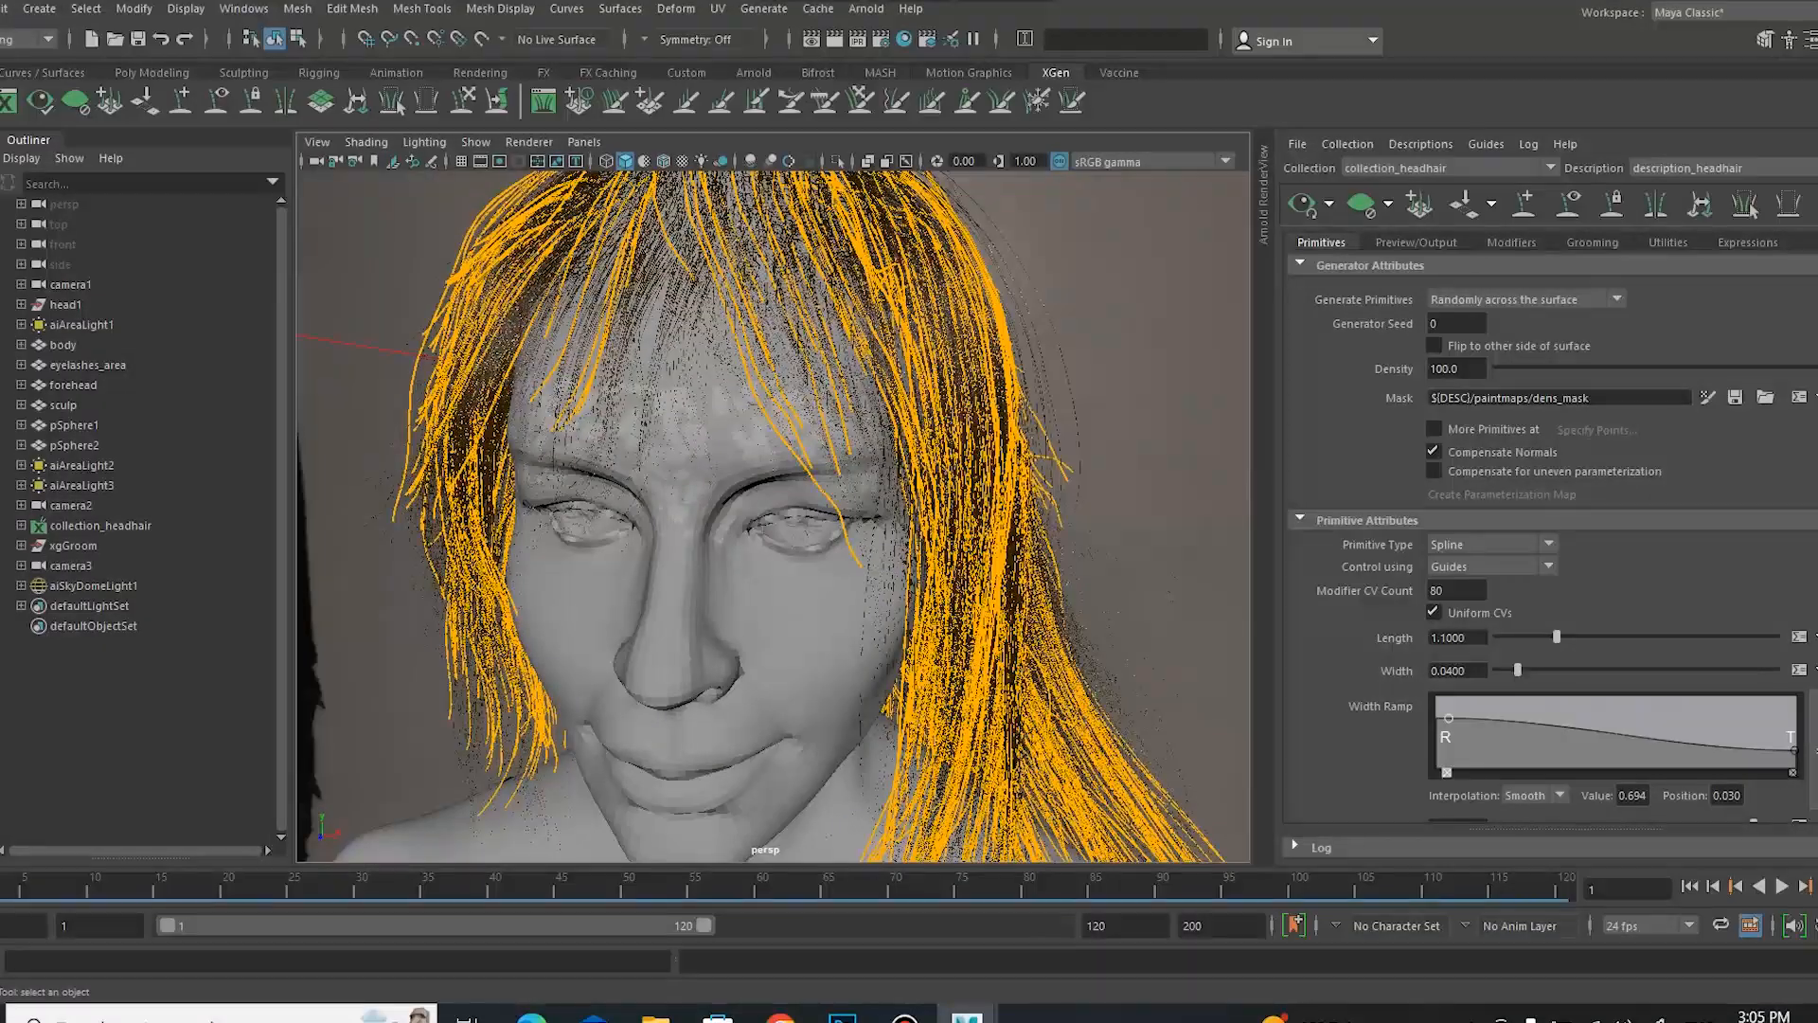
{"action": "middle_click_drag", "start_coordinate": [1141, 462], "coordinate": [1143, 559], "text": "alt"}
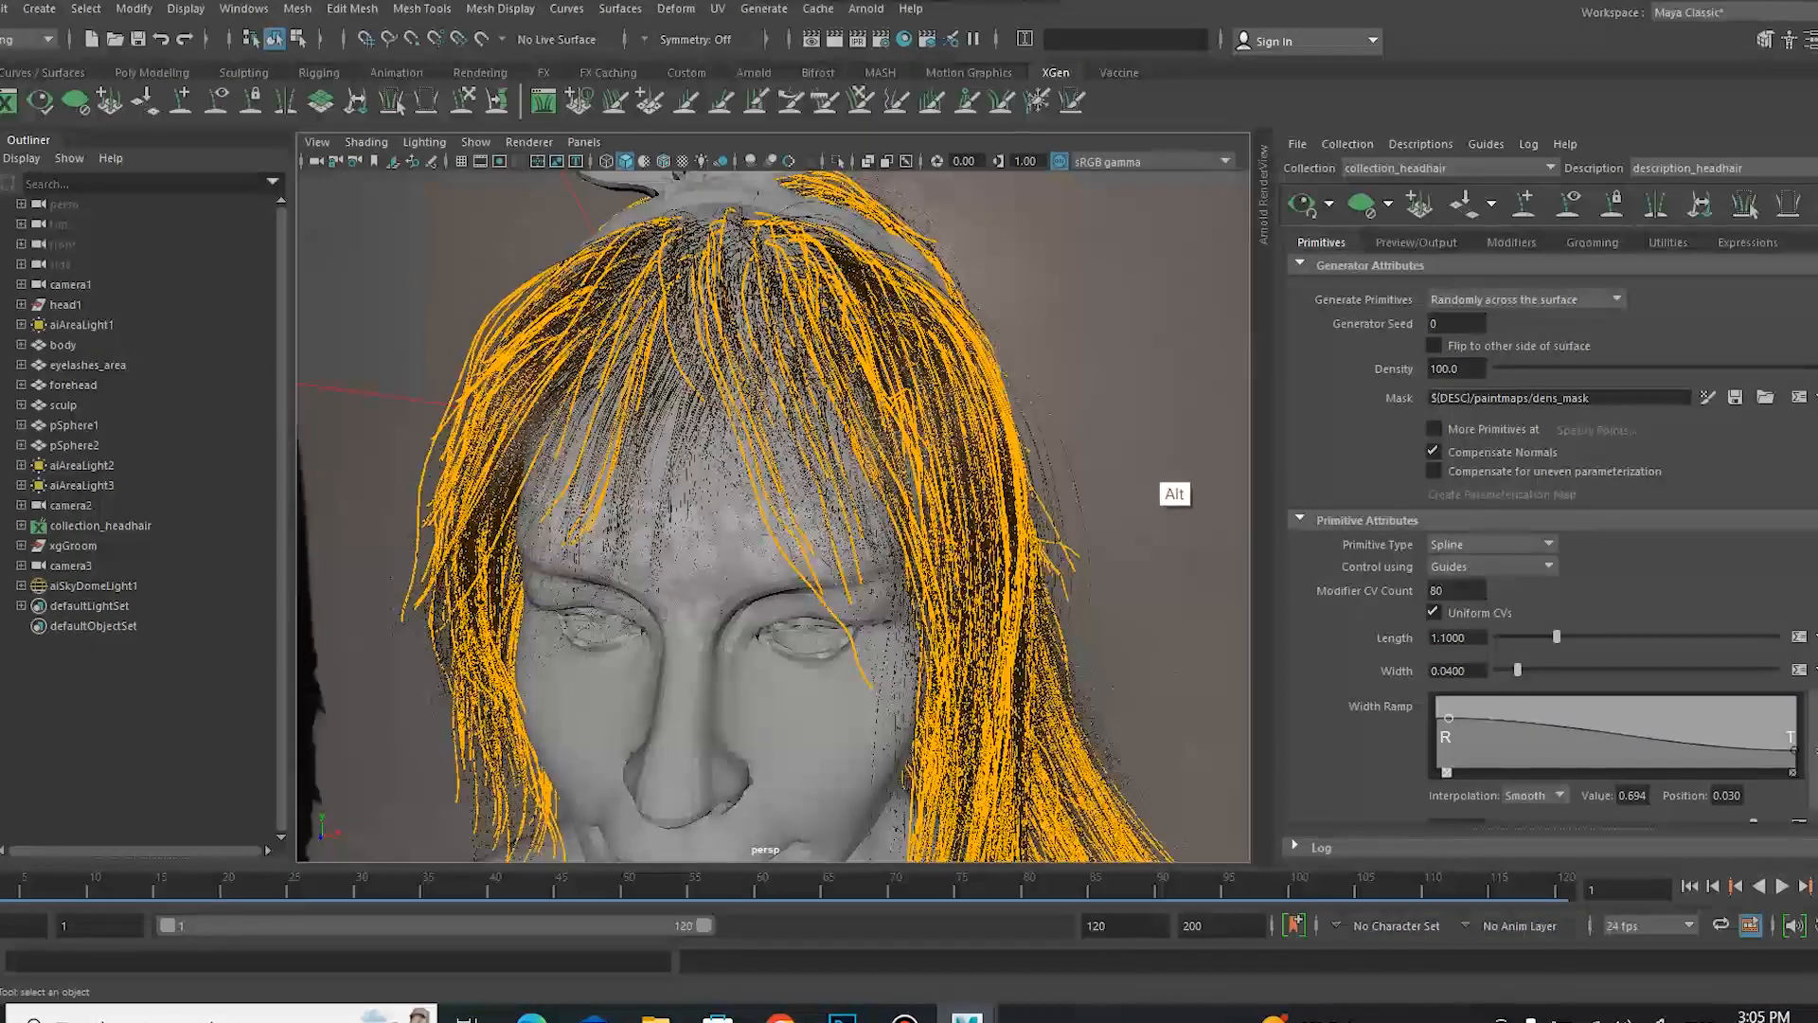
{"action": "left_click_drag", "start_coordinate": [1051, 486], "coordinate": [1104, 487], "text": "alt"}
Step: Show the control points of the long guide crossing the forehead, and return to object mode
{"action": "left_click", "coordinate": [935, 563]}
{"action": "left_click", "coordinate": [935, 565]}
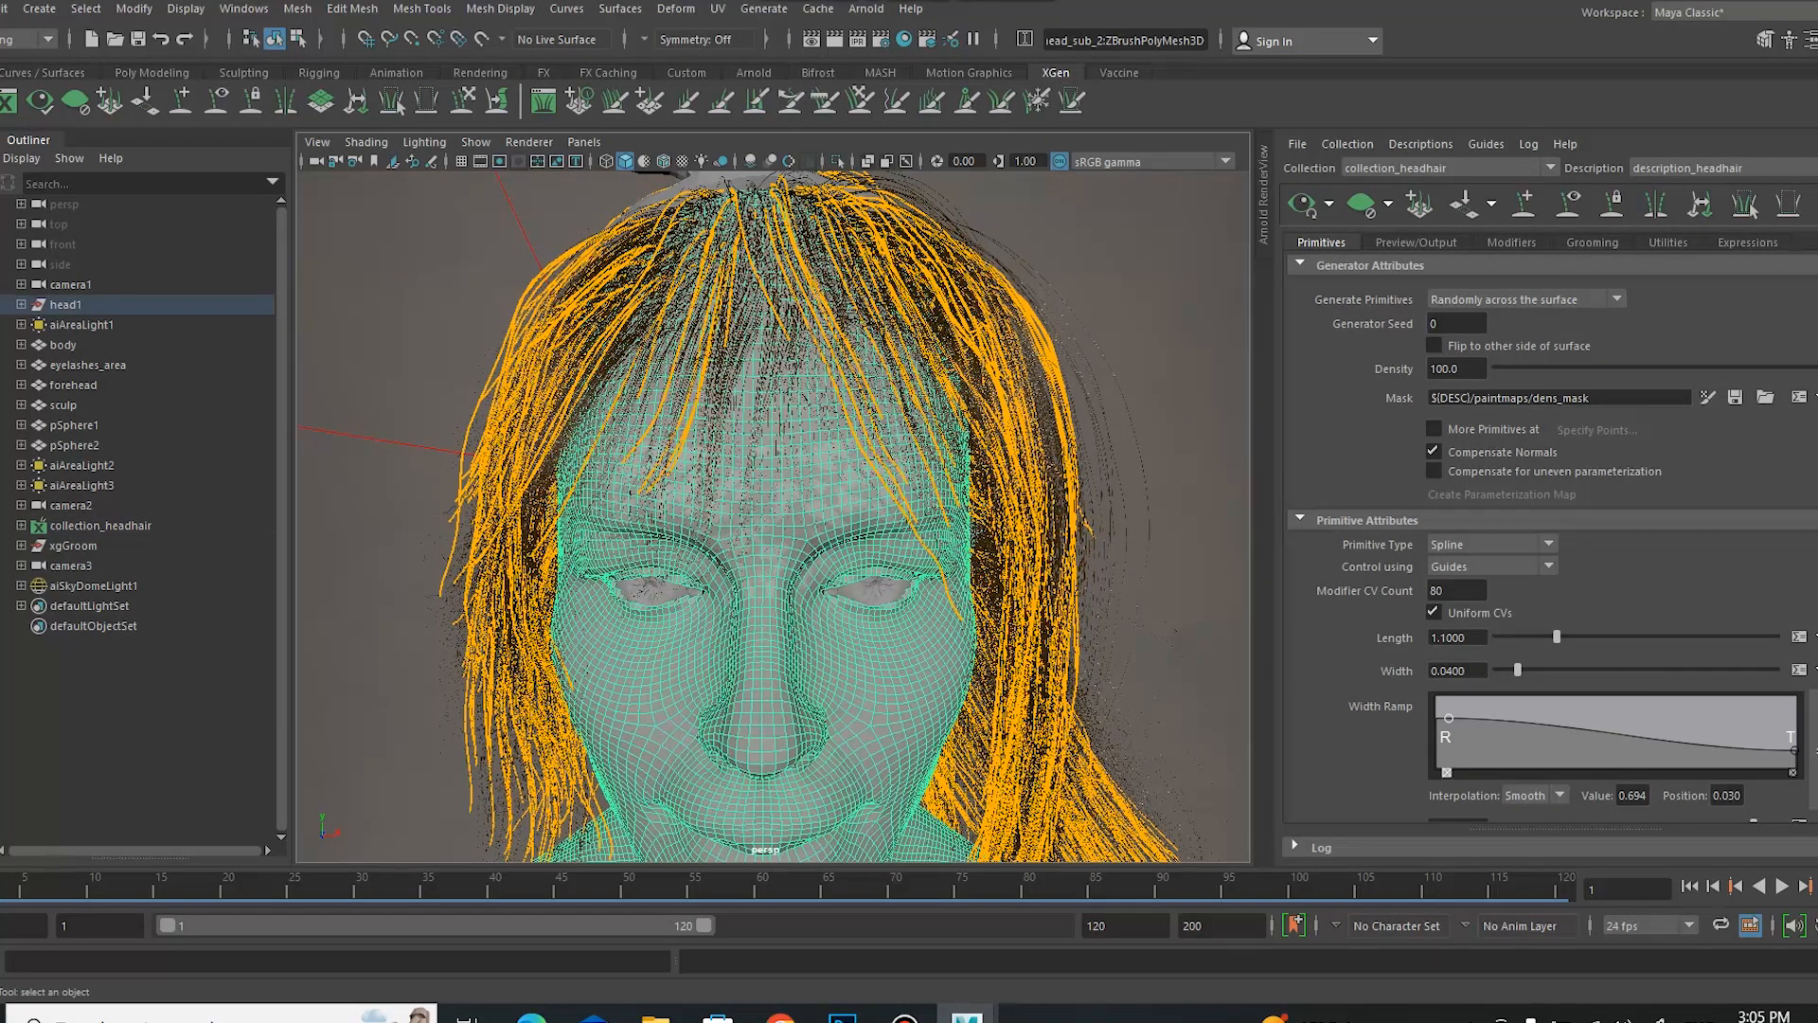
{"action": "key", "text": "ctrl+z"}
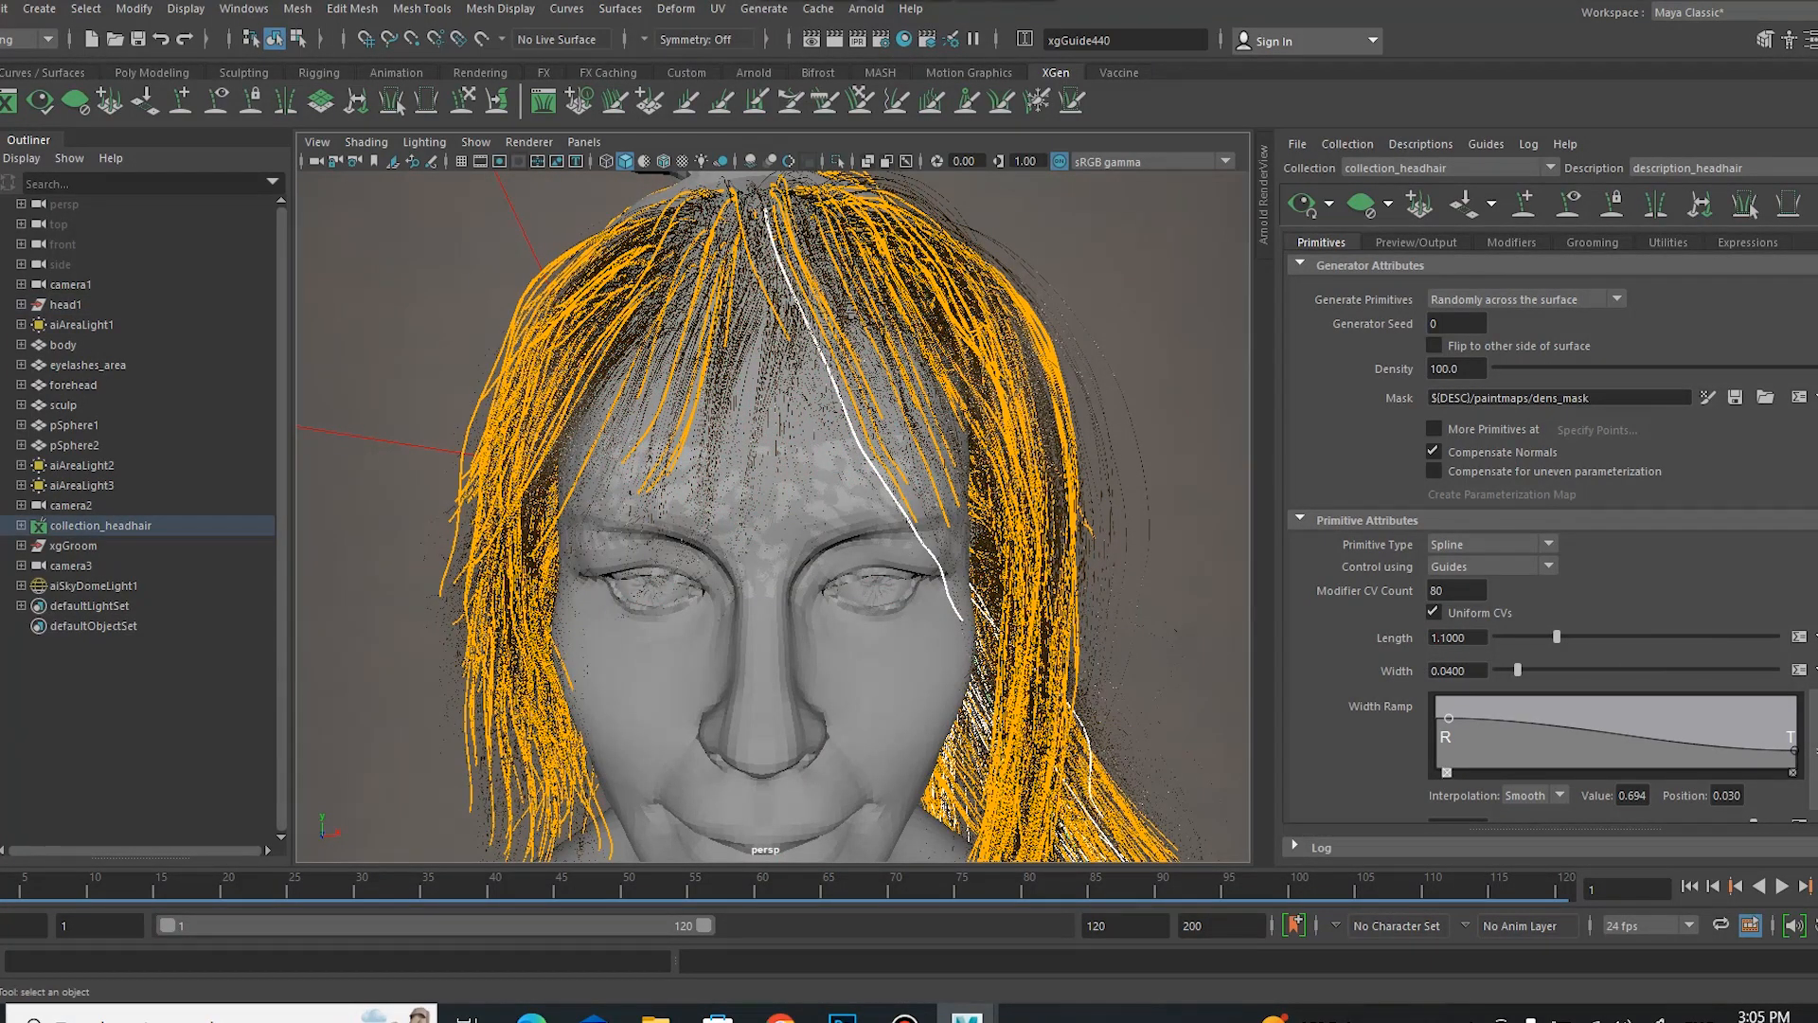
{"action": "right_click", "coordinate": [907, 514]}
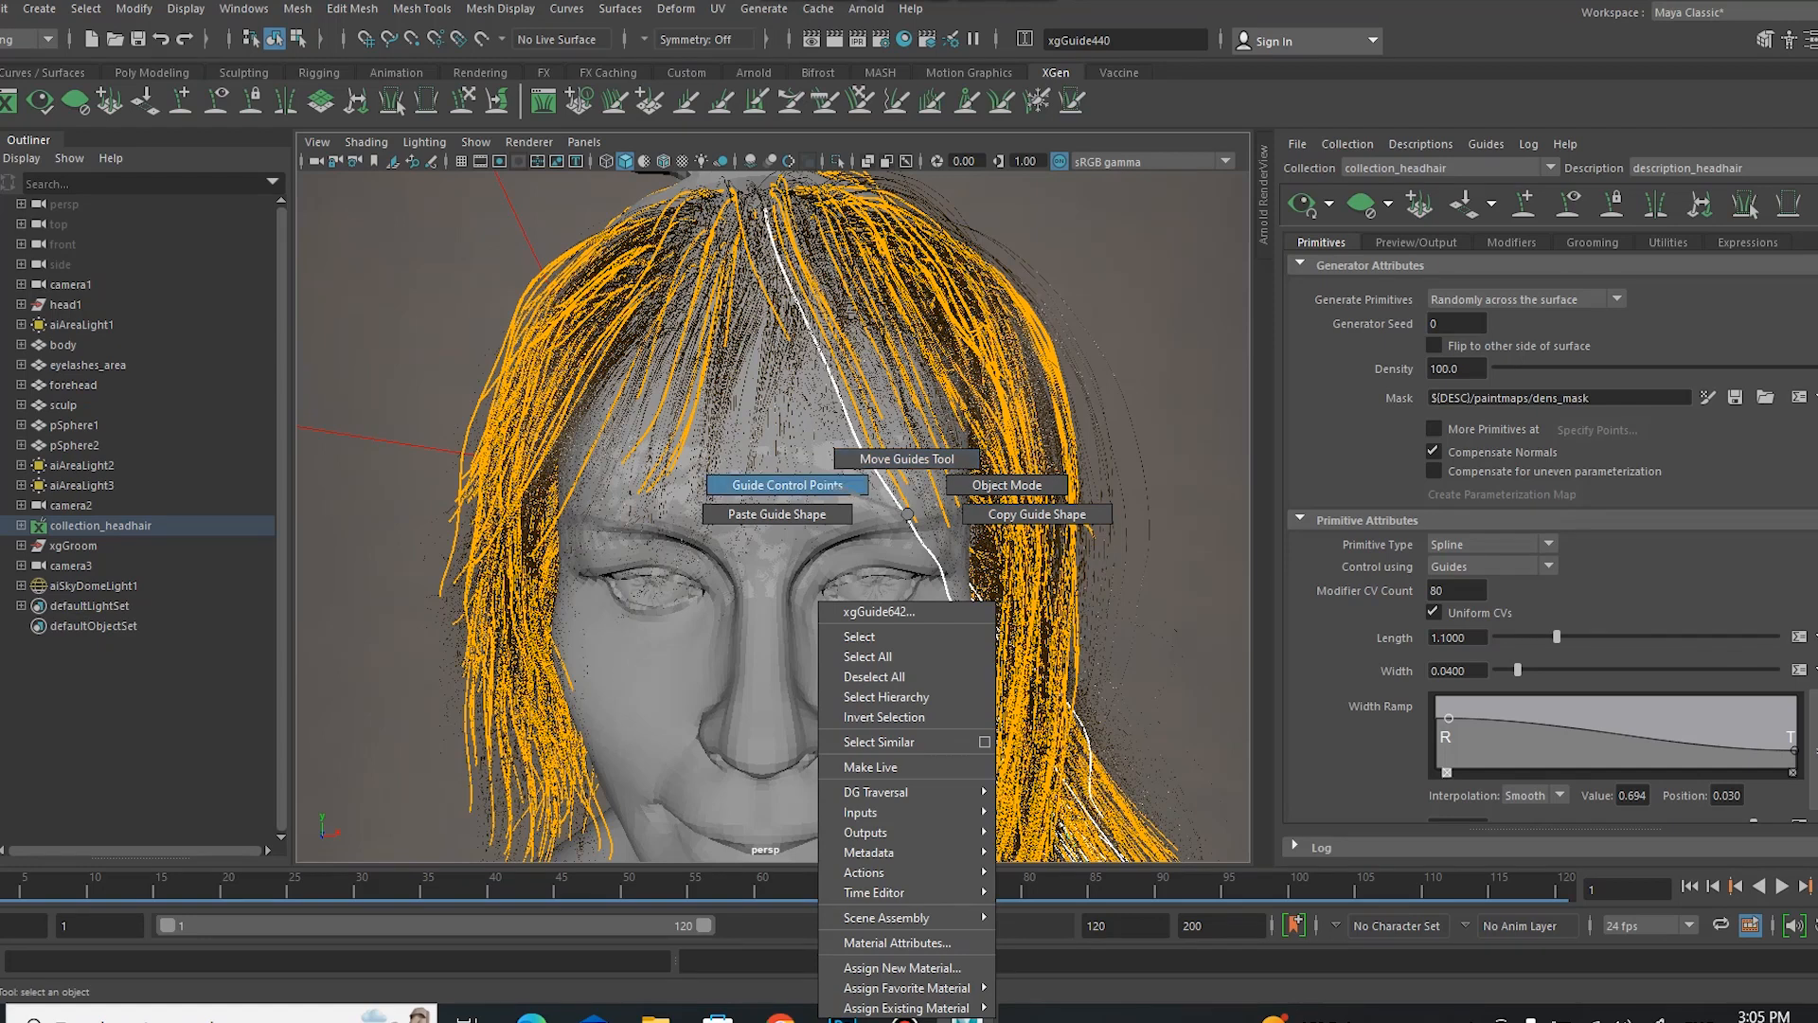
{"action": "left_click", "coordinate": [787, 484]}
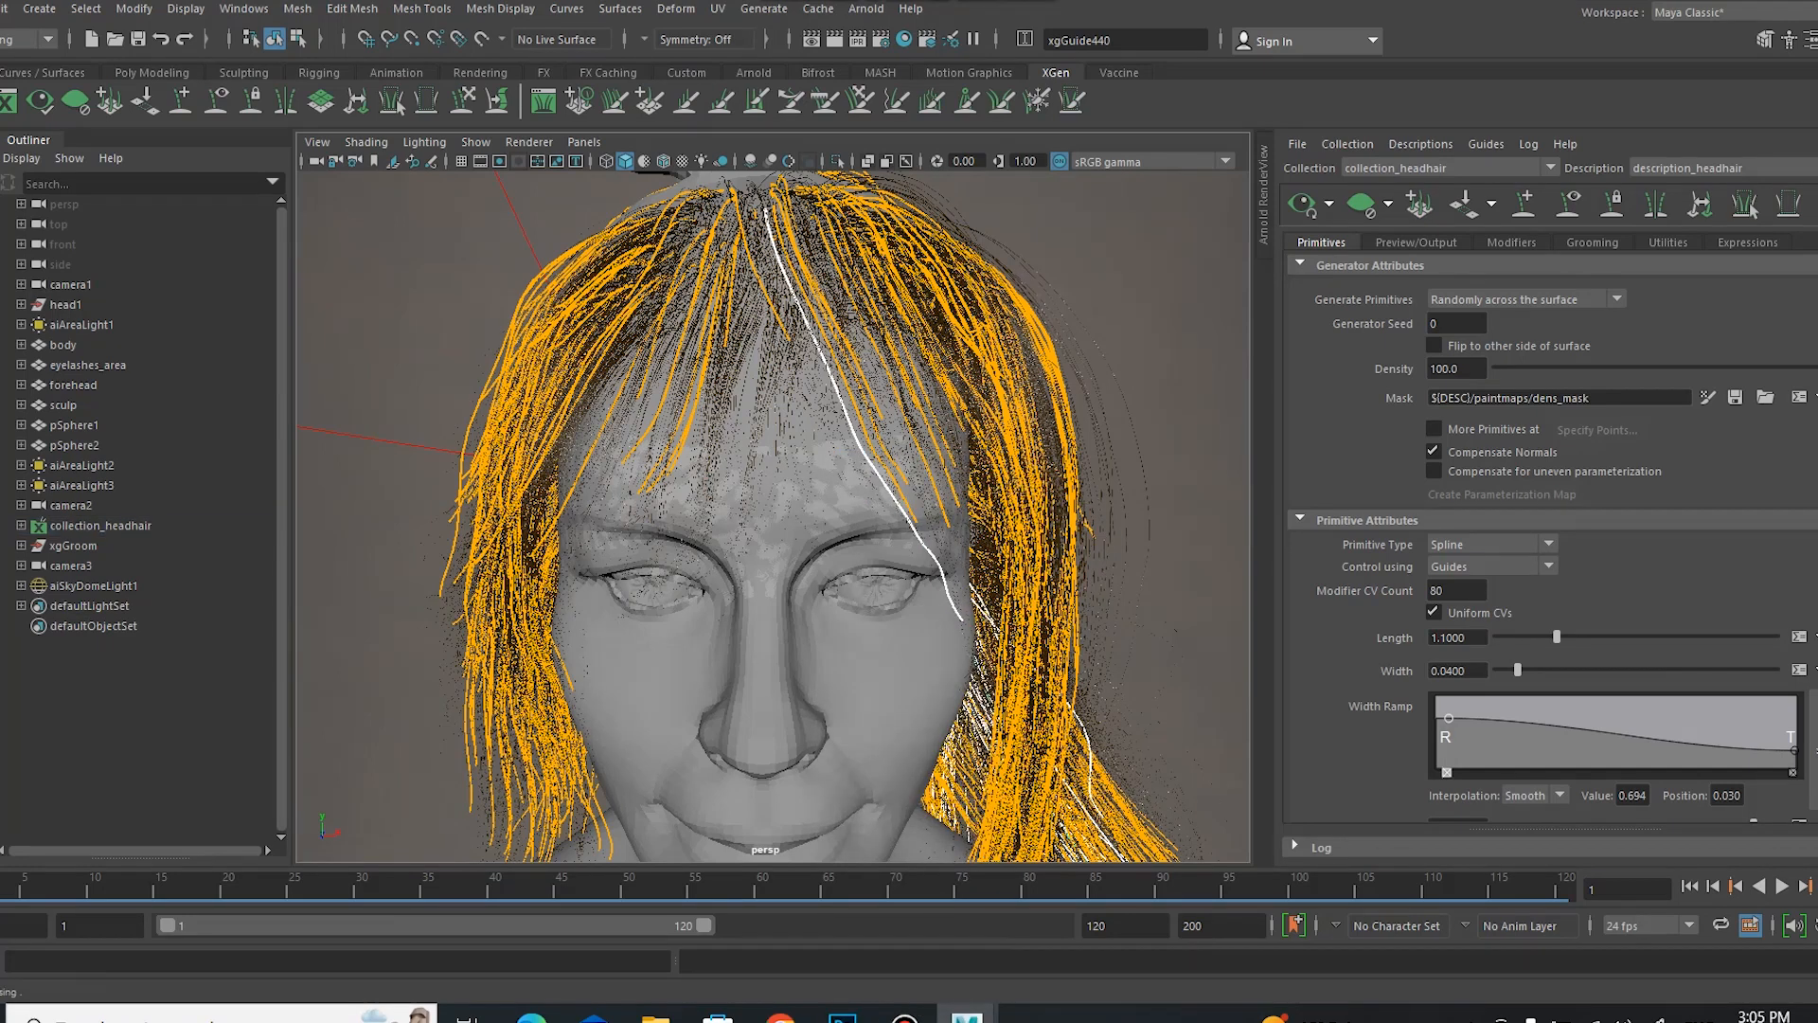
{"action": "mouse_move", "coordinate": [1096, 520]}
{"action": "left_mouse_down", "text": "alt"}
{"action": "mouse_move", "coordinate": [1124, 540]}
{"action": "mouse_move", "coordinate": [1098, 521]}
{"action": "mouse_move", "coordinate": [1100, 474]}
{"action": "mouse_move", "coordinate": [1103, 493]}
{"action": "left_mouse_up", "text": "alt"}
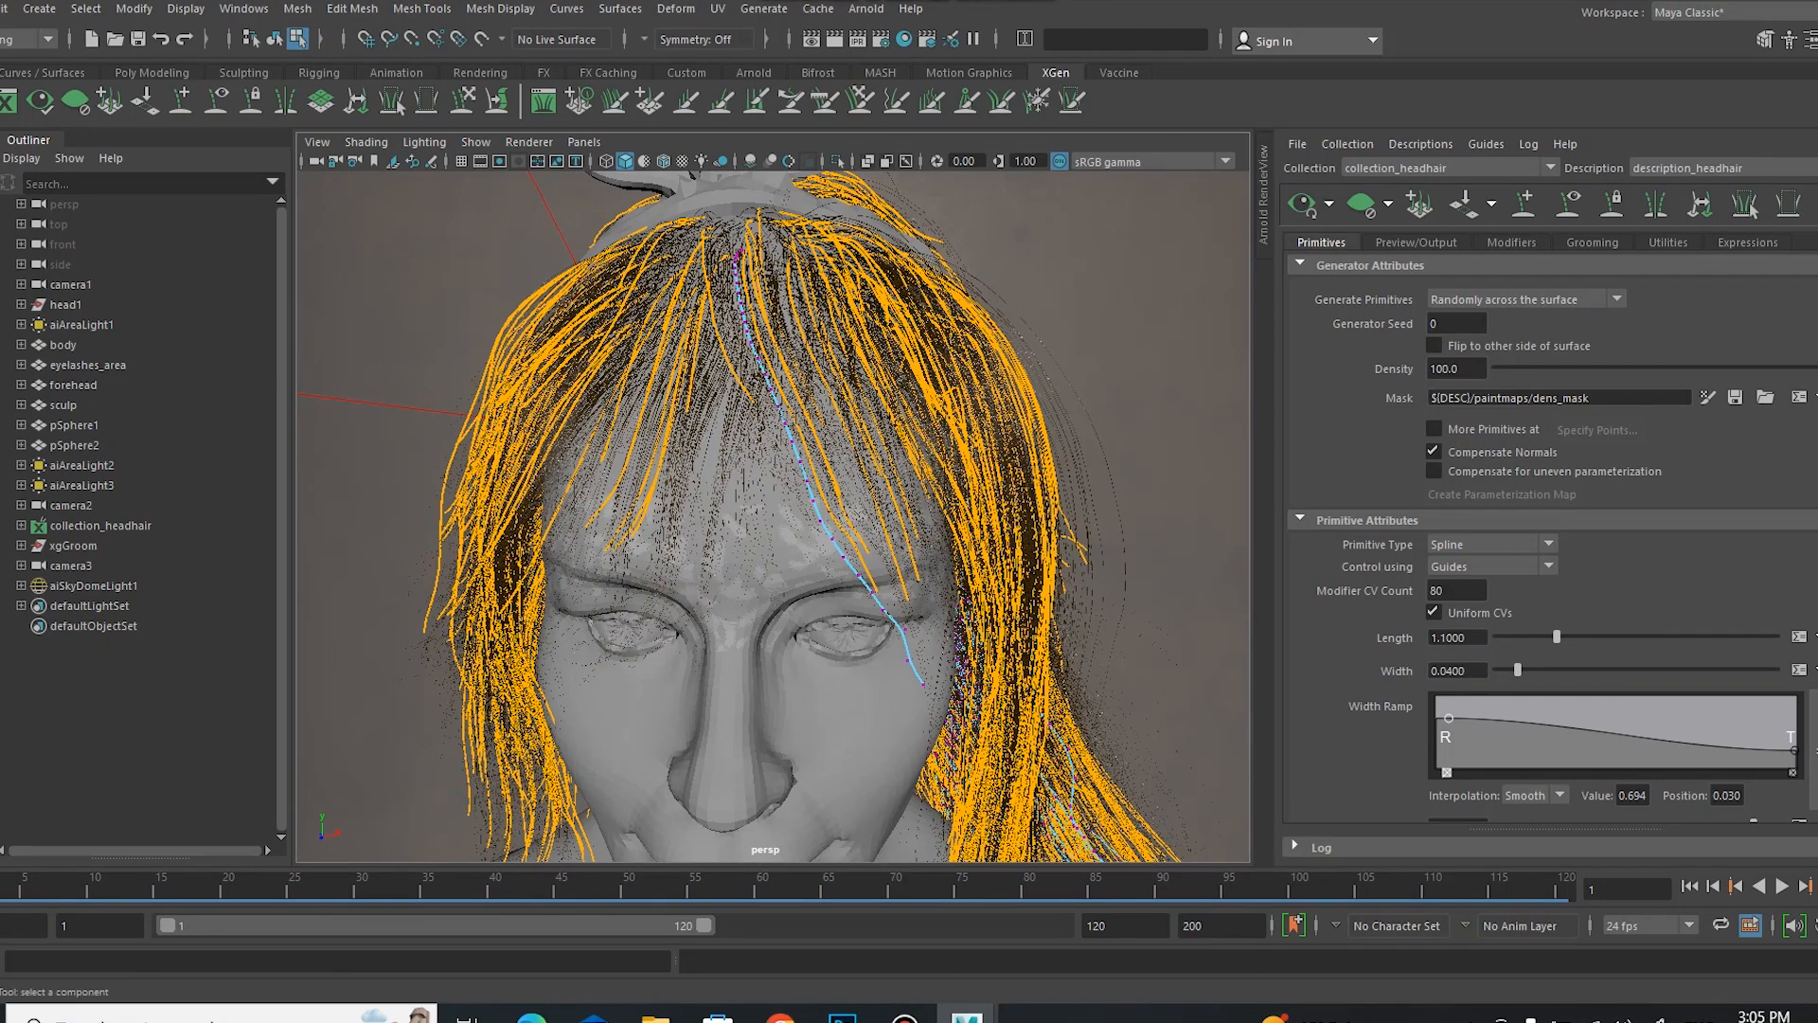
{"action": "right_click", "coordinate": [848, 480]}
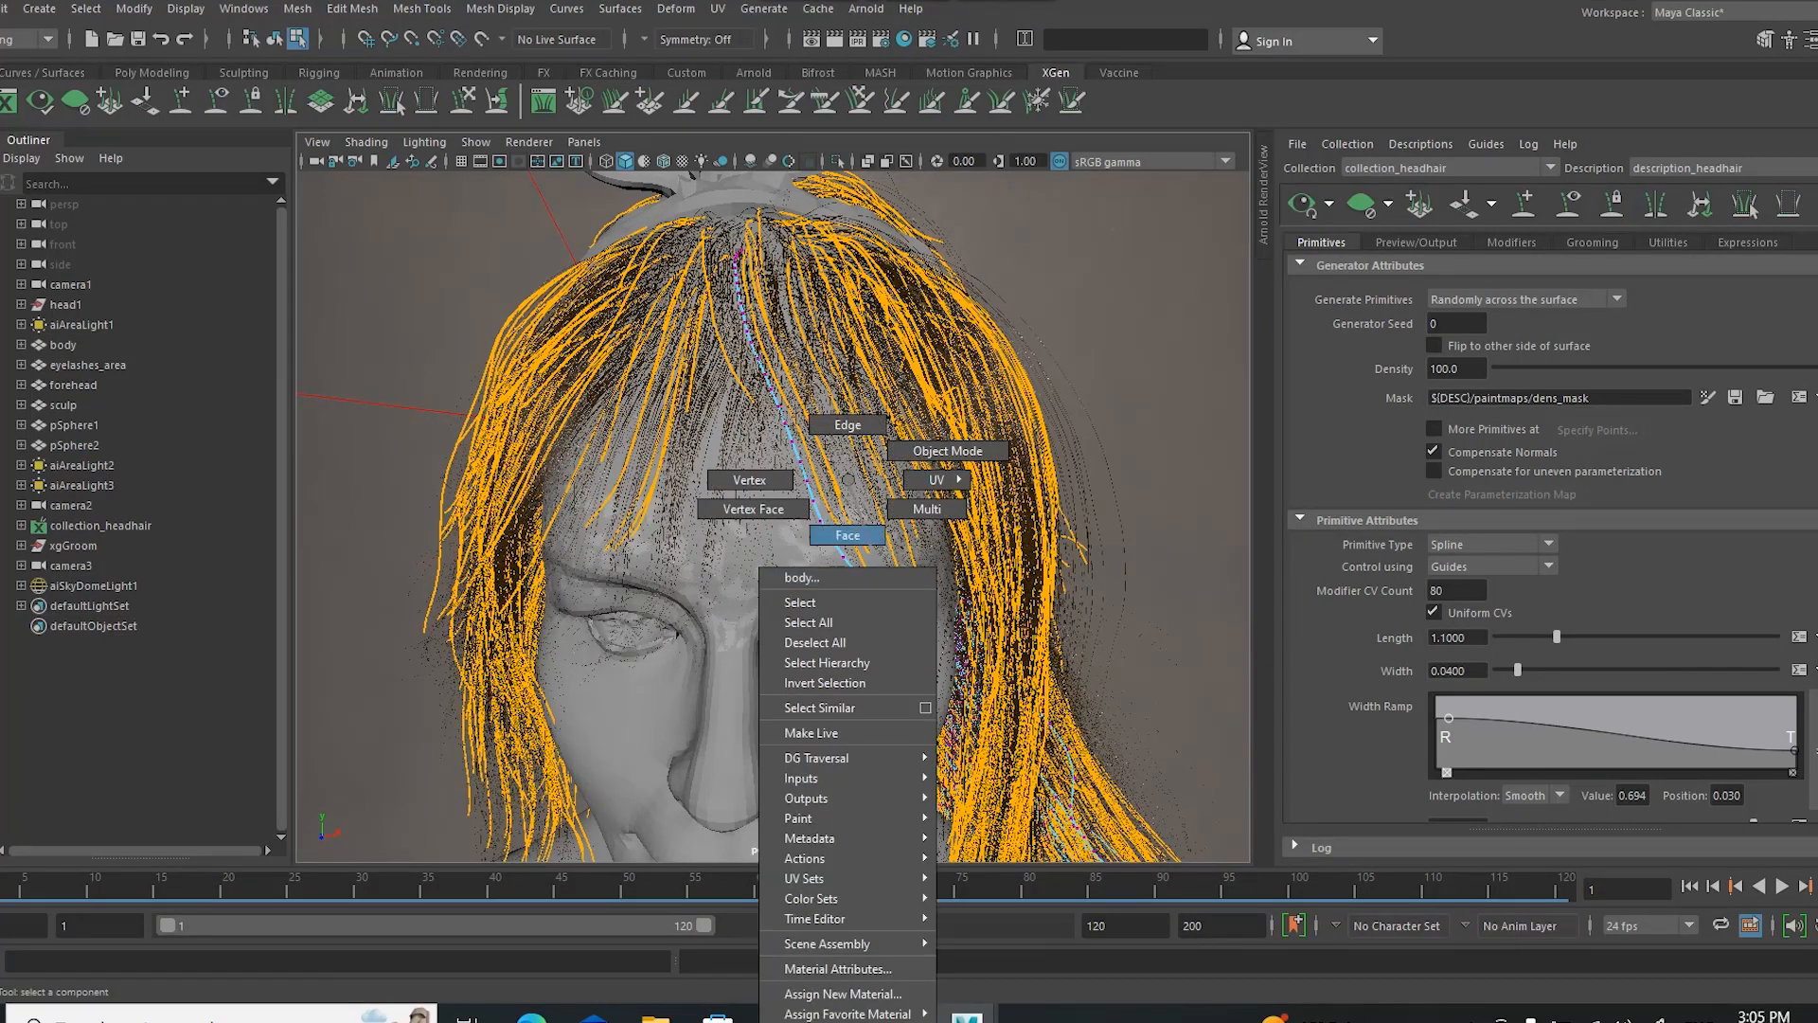
{"action": "right_click_drag", "start_coordinate": [891, 455], "coordinate": [895, 451]}
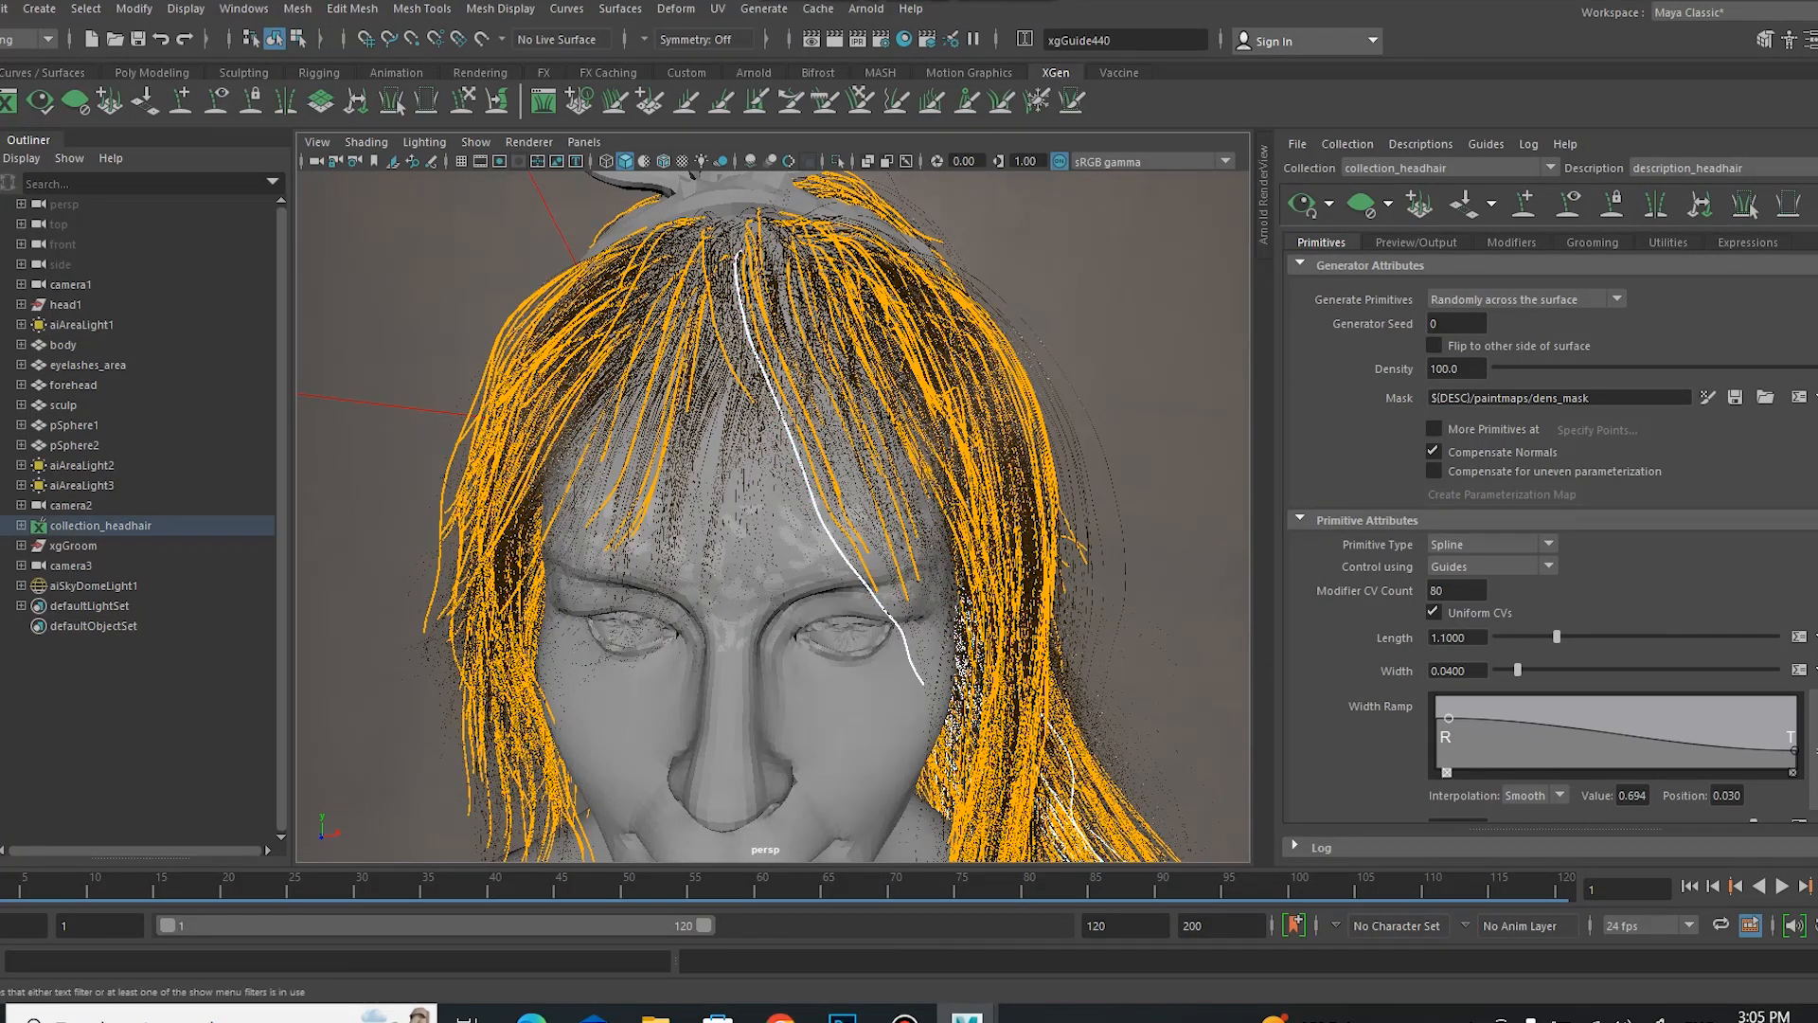
Step: Select aiSkyDomeLight1 and check the preview, output and primitive settings of description_headhair with the whole hairstyle in view
{"action": "right_click_drag", "start_coordinate": [1146, 559], "coordinate": [1104, 261], "text": "alt"}
{"action": "left_click_drag", "start_coordinate": [1099, 625], "coordinate": [1103, 600], "text": "alt"}
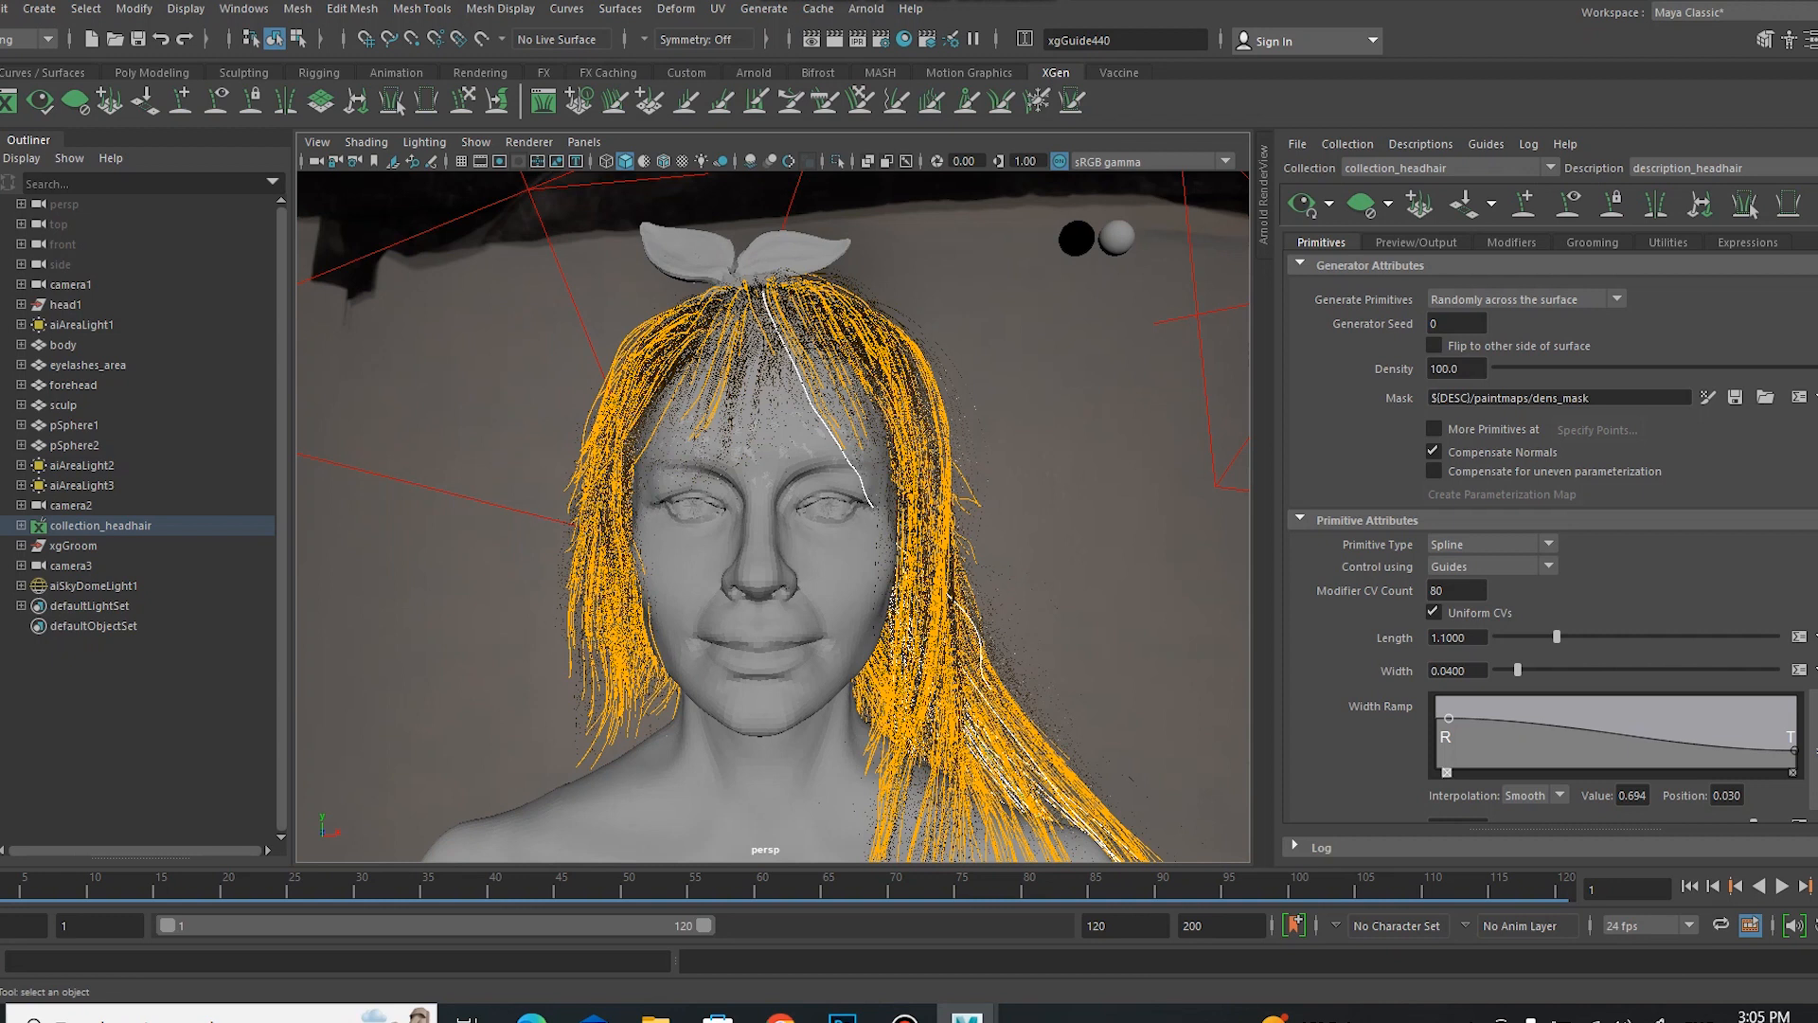
{"action": "left_click", "coordinate": [92, 585]}
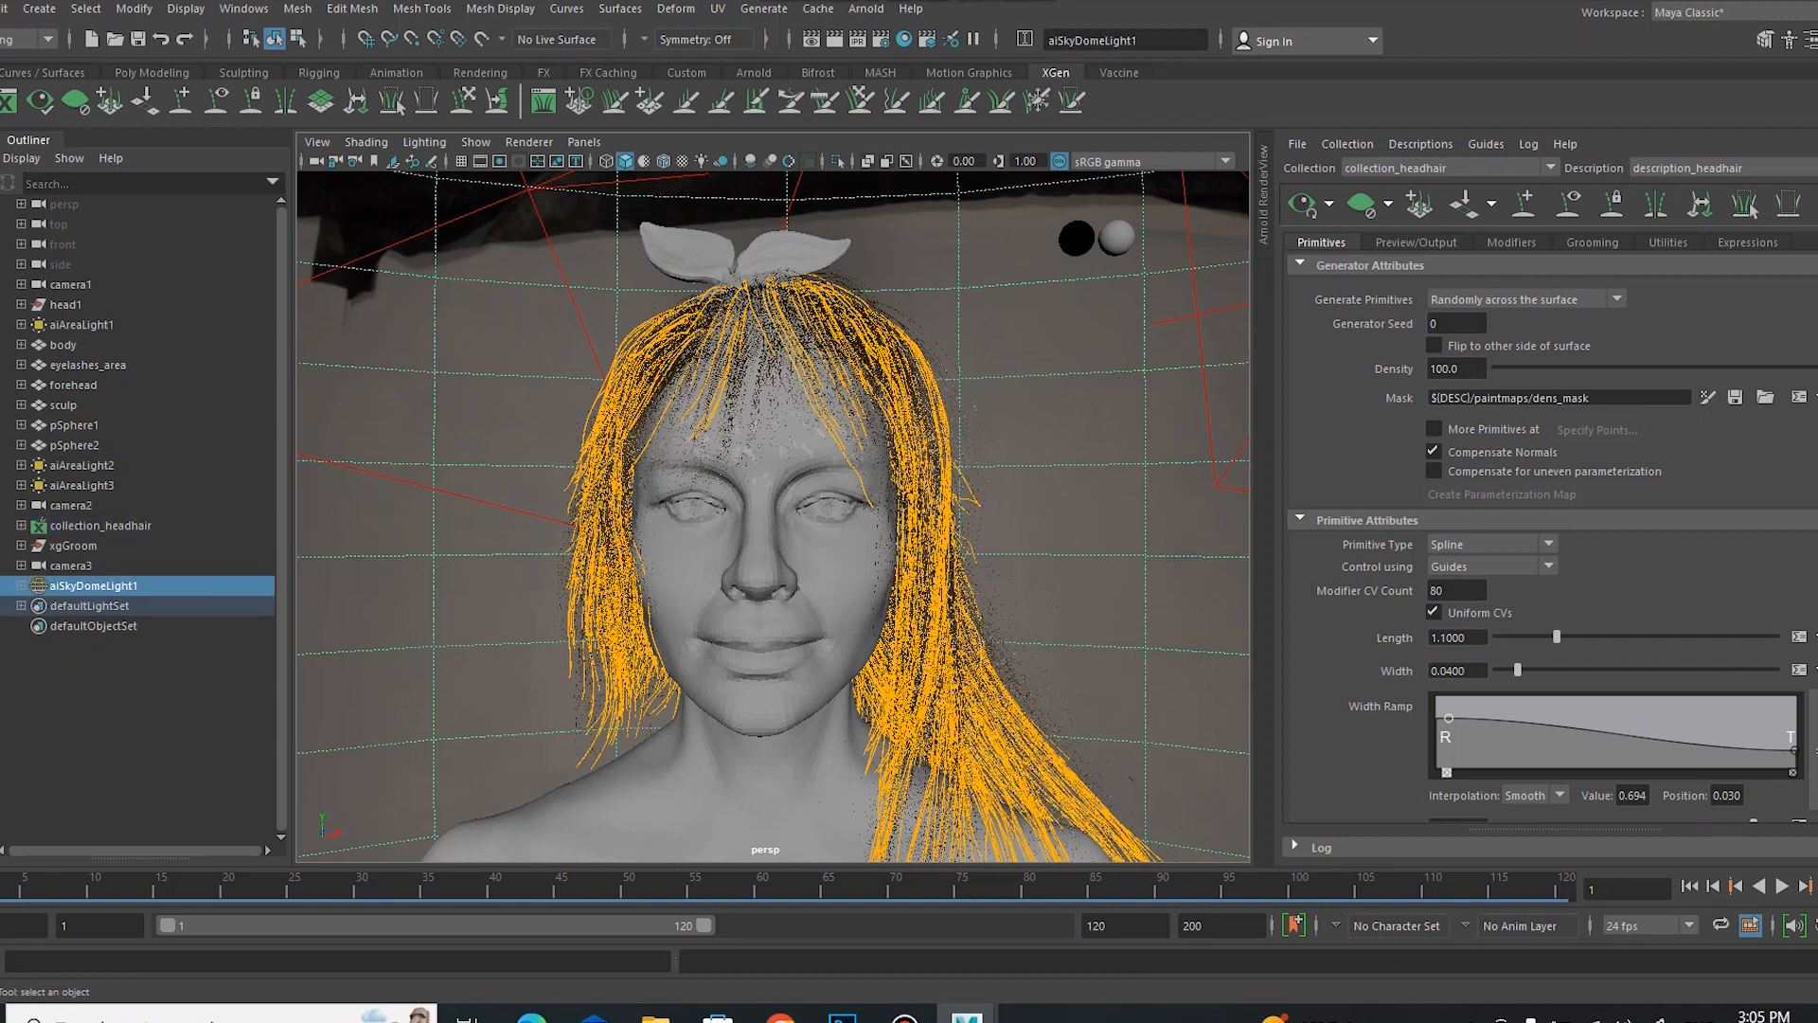
{"action": "left_click", "coordinate": [1414, 242]}
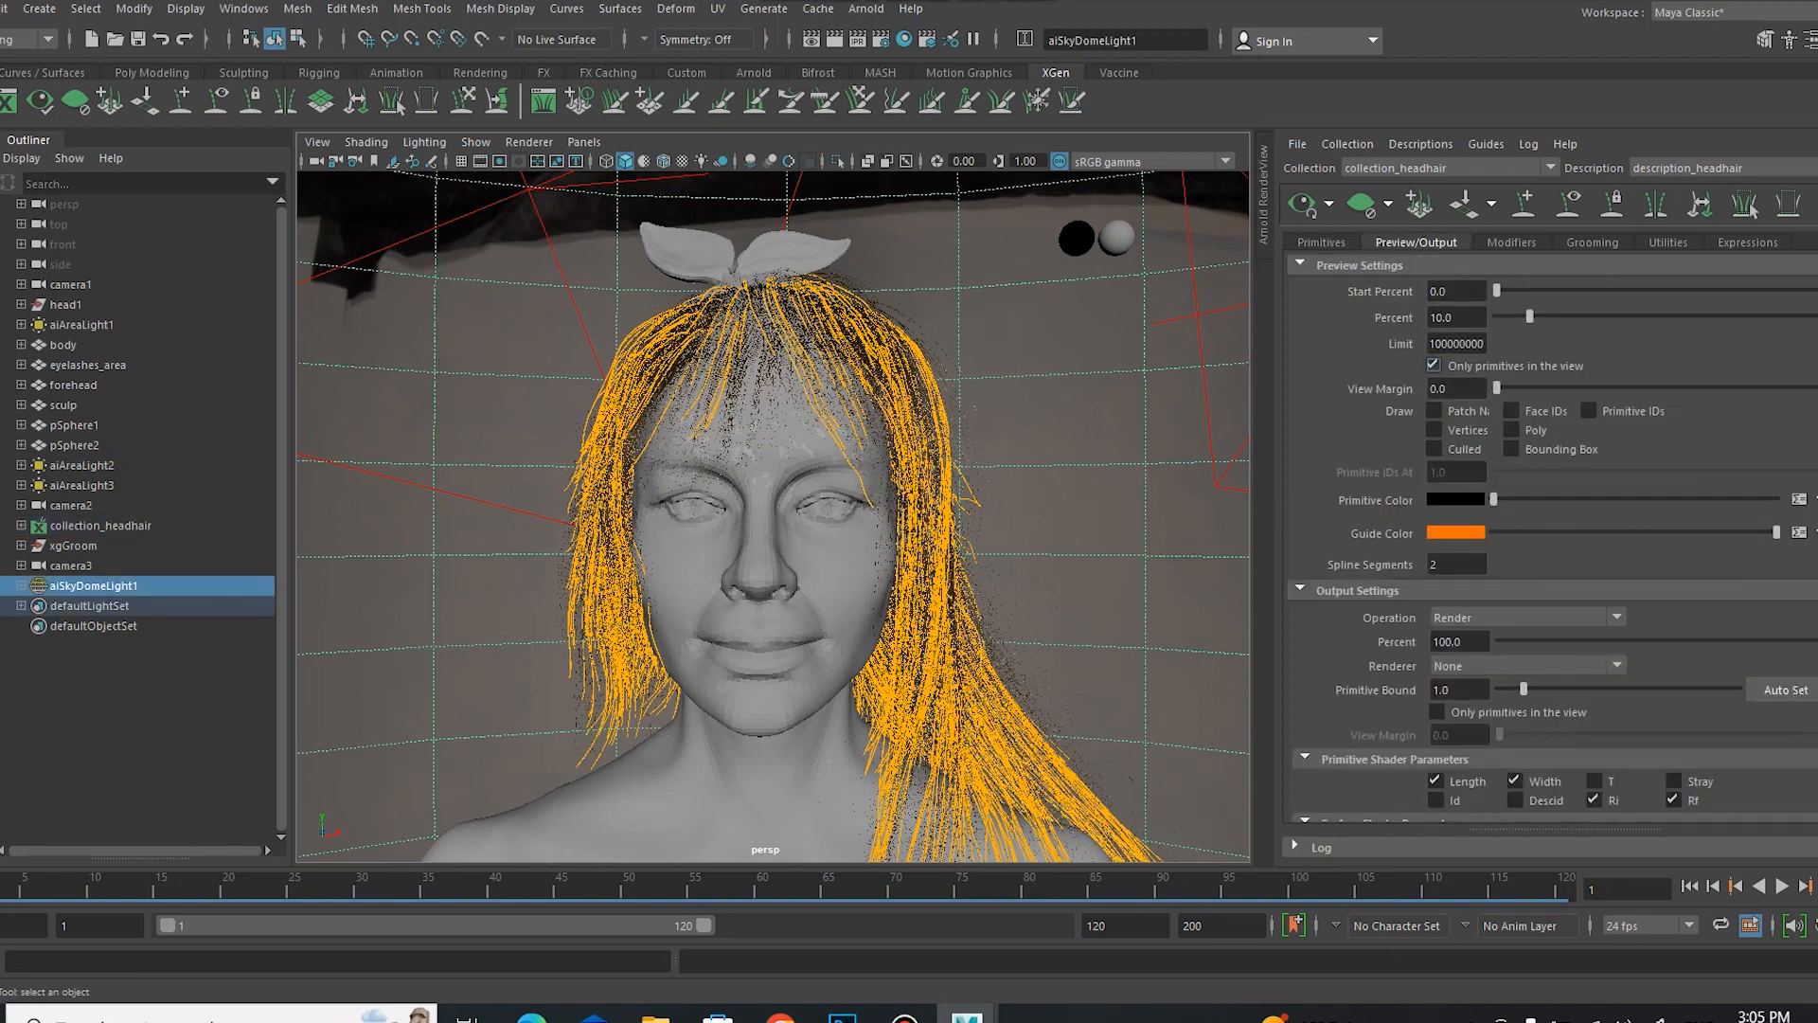
{"action": "left_click", "coordinate": [1320, 242]}
{"action": "right_click_drag", "start_coordinate": [1052, 666], "coordinate": [980, 597], "text": "alt"}
{"action": "mouse_move", "coordinate": [1035, 592]}
{"action": "left_mouse_down", "text": "alt"}
{"action": "mouse_move", "coordinate": [925, 600]}
{"action": "mouse_move", "coordinate": [1037, 610]}
{"action": "mouse_move", "coordinate": [1023, 610]}
{"action": "left_mouse_up", "text": "alt"}
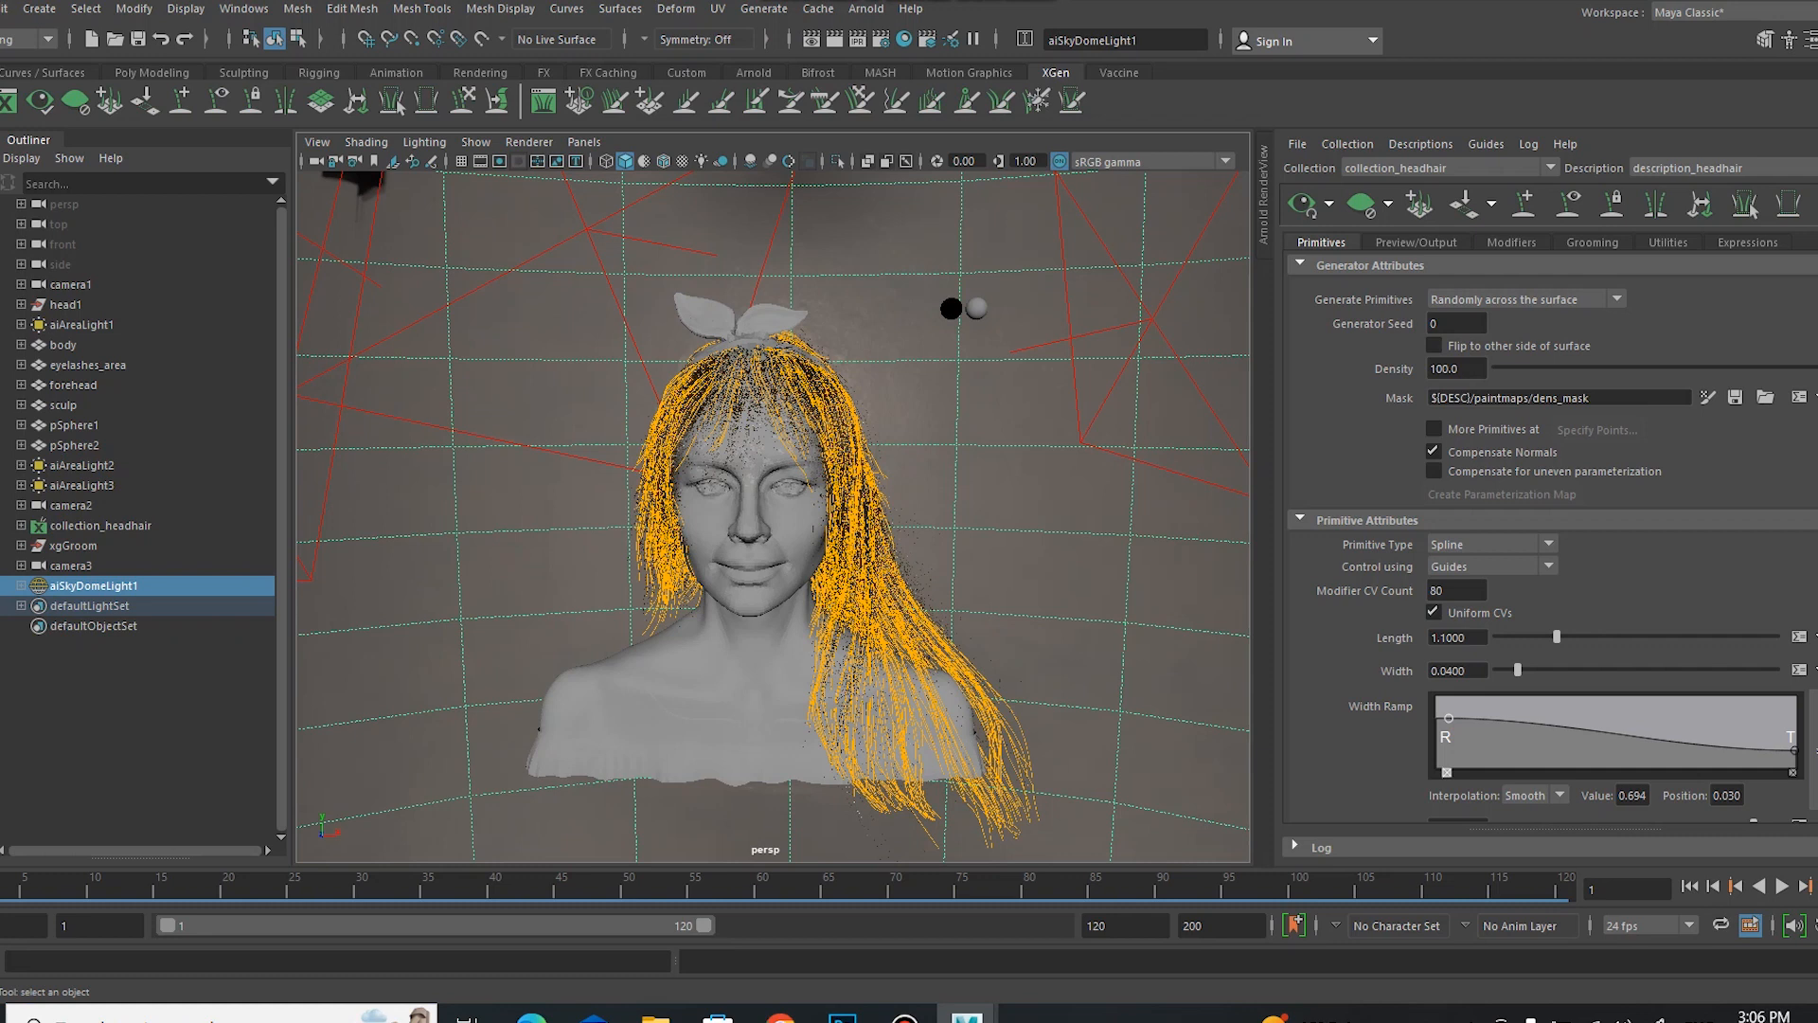
{"action": "right_click_drag", "start_coordinate": [1025, 648], "coordinate": [1037, 682], "text": "alt"}
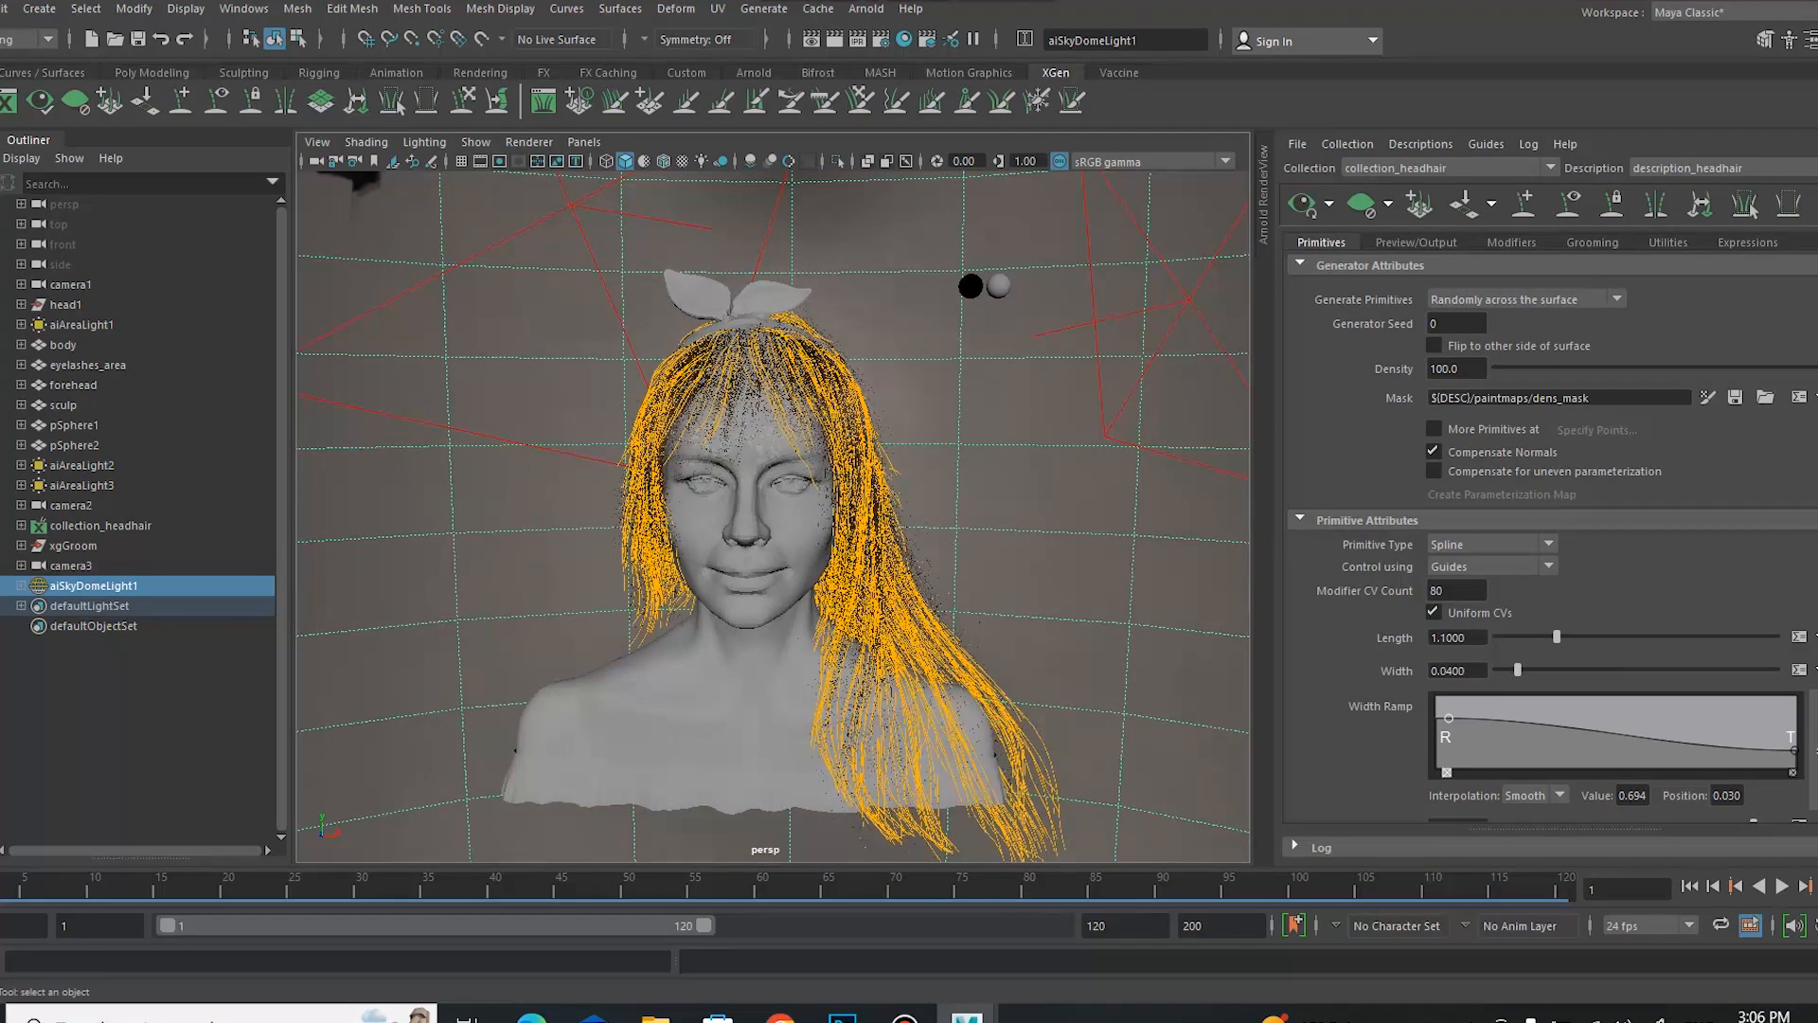
{"action": "left_click_drag", "start_coordinate": [1037, 674], "coordinate": [1047, 617], "text": "alt"}
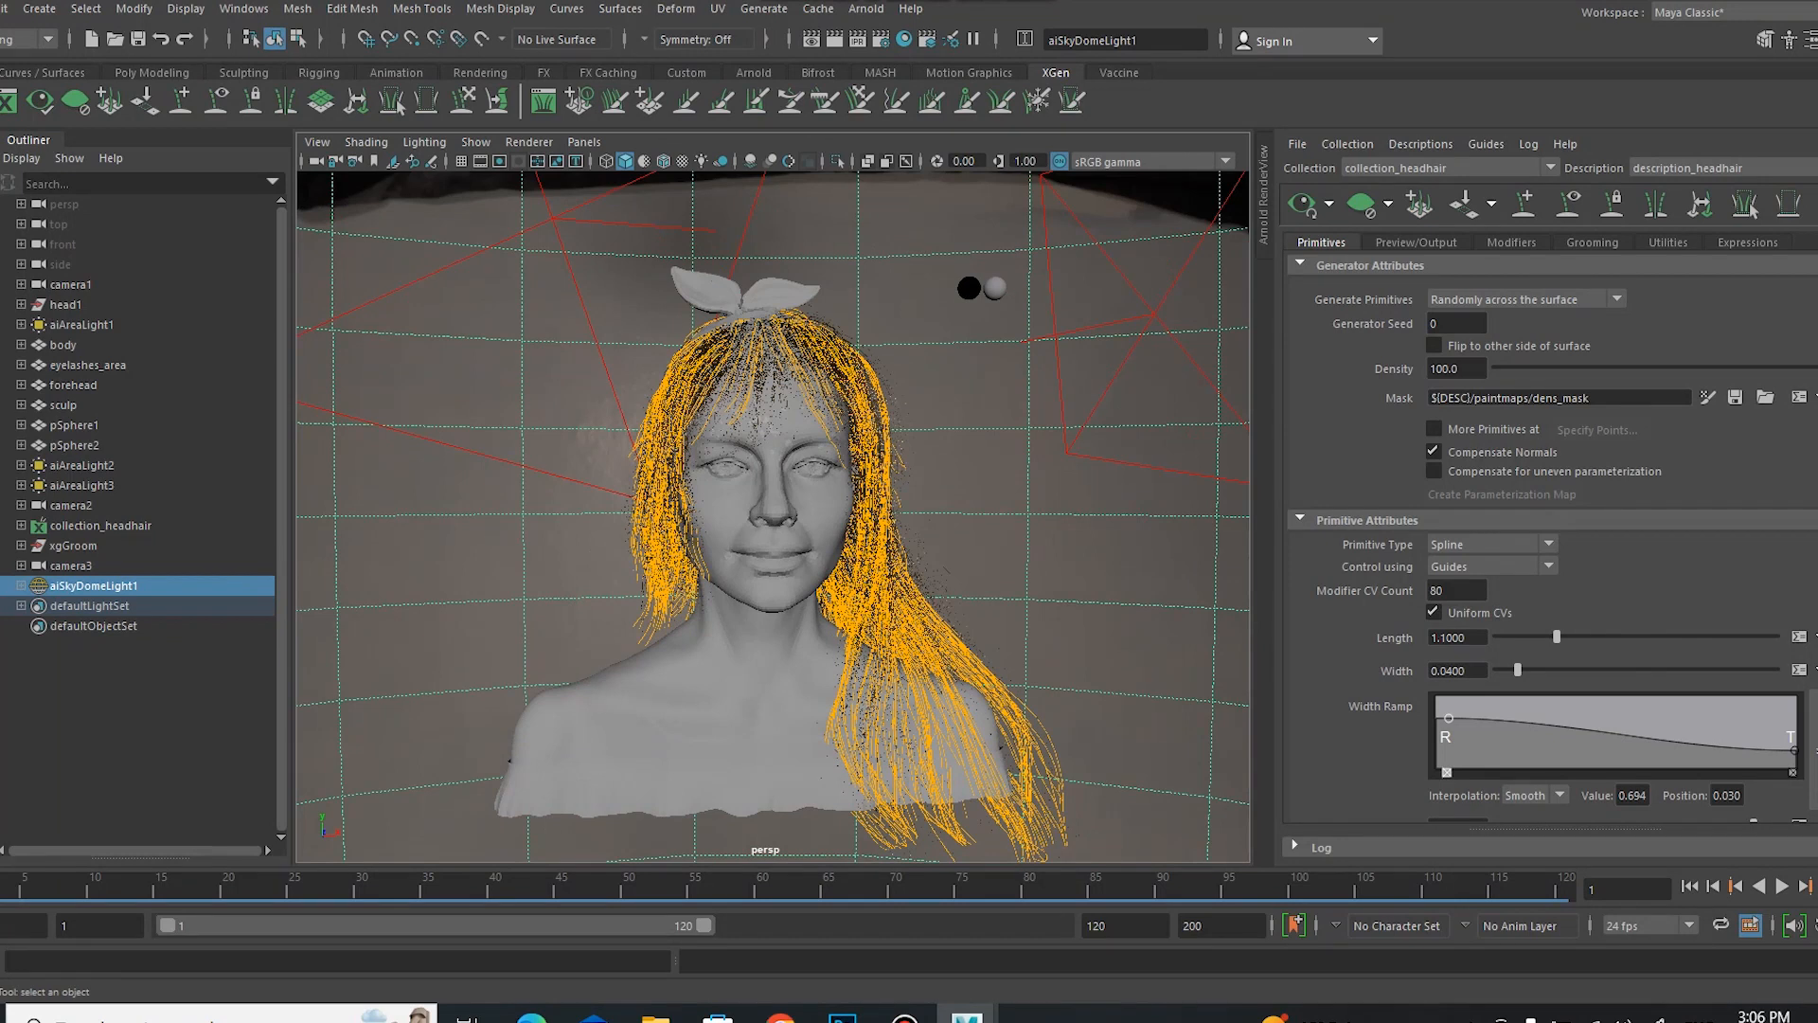
{"action": "left_click_drag", "start_coordinate": [986, 593], "coordinate": [1028, 651], "text": "alt"}
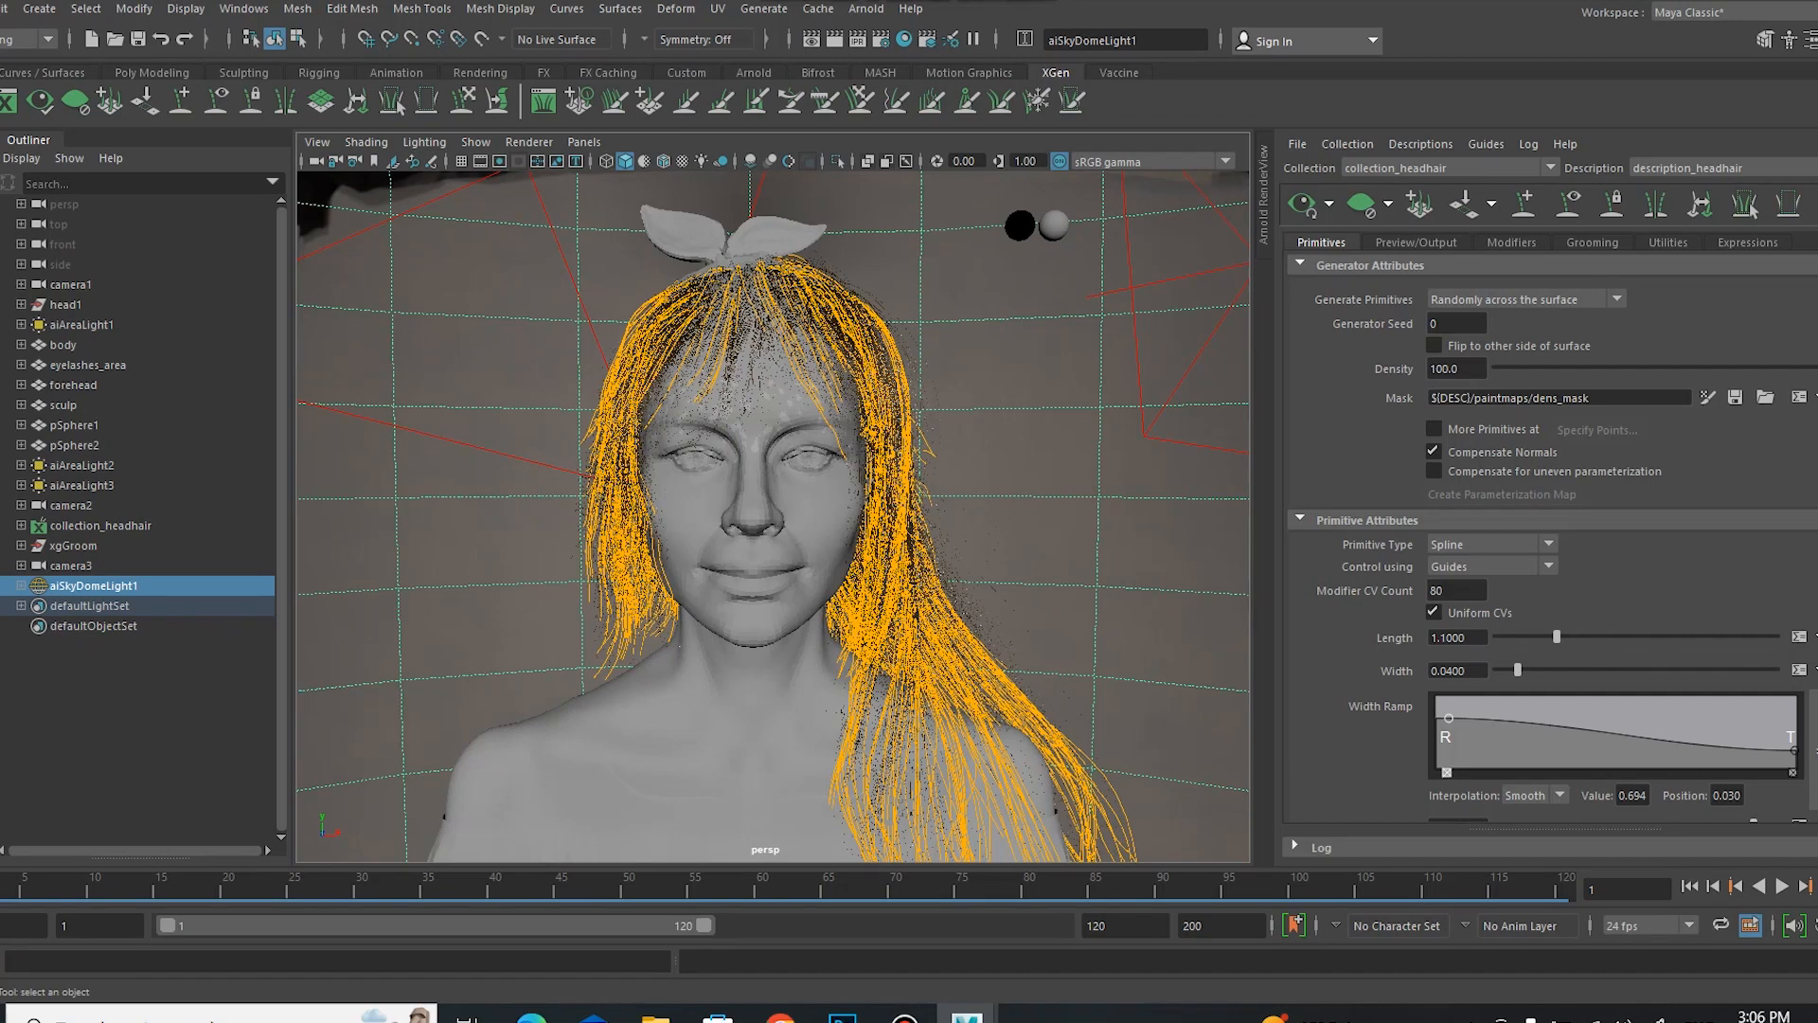
Step: Select the forehead mesh and show the options for a new spline description controlled by placing and shaping guides, without creating it
{"action": "left_click", "coordinate": [73, 385]}
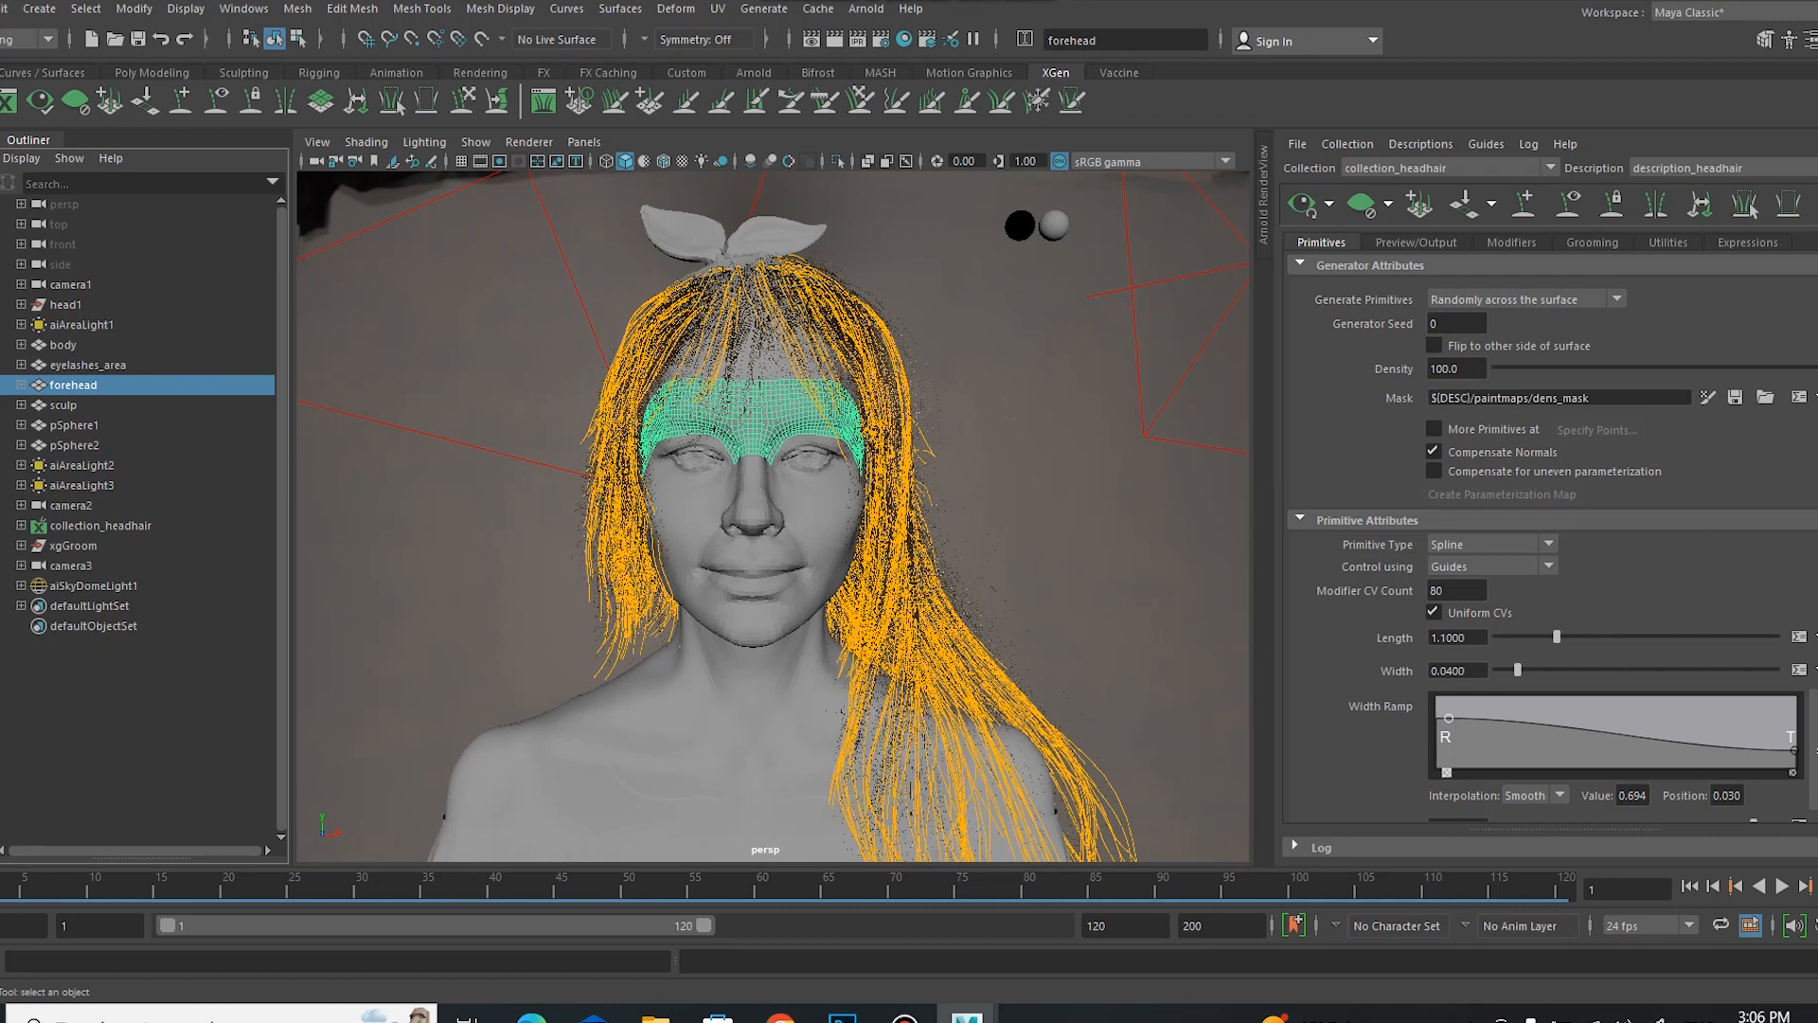
{"action": "left_click", "coordinate": [1420, 144]}
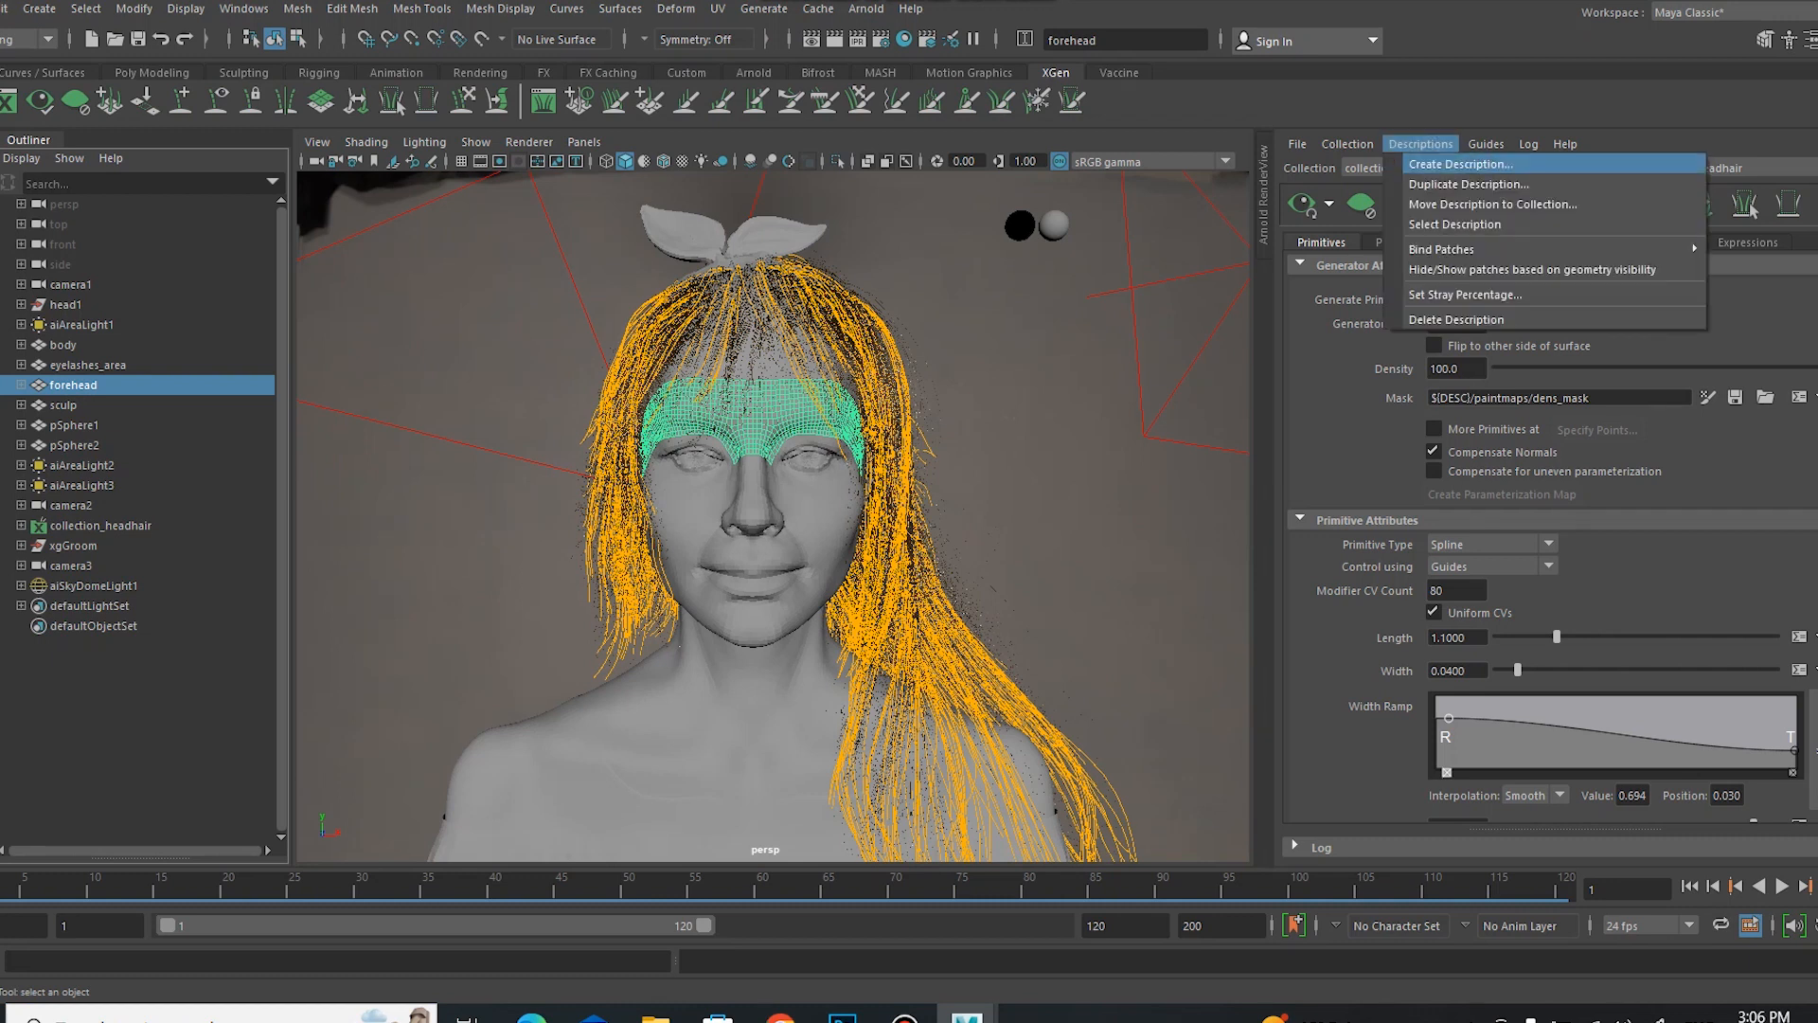
{"action": "left_click", "coordinate": [1460, 164]}
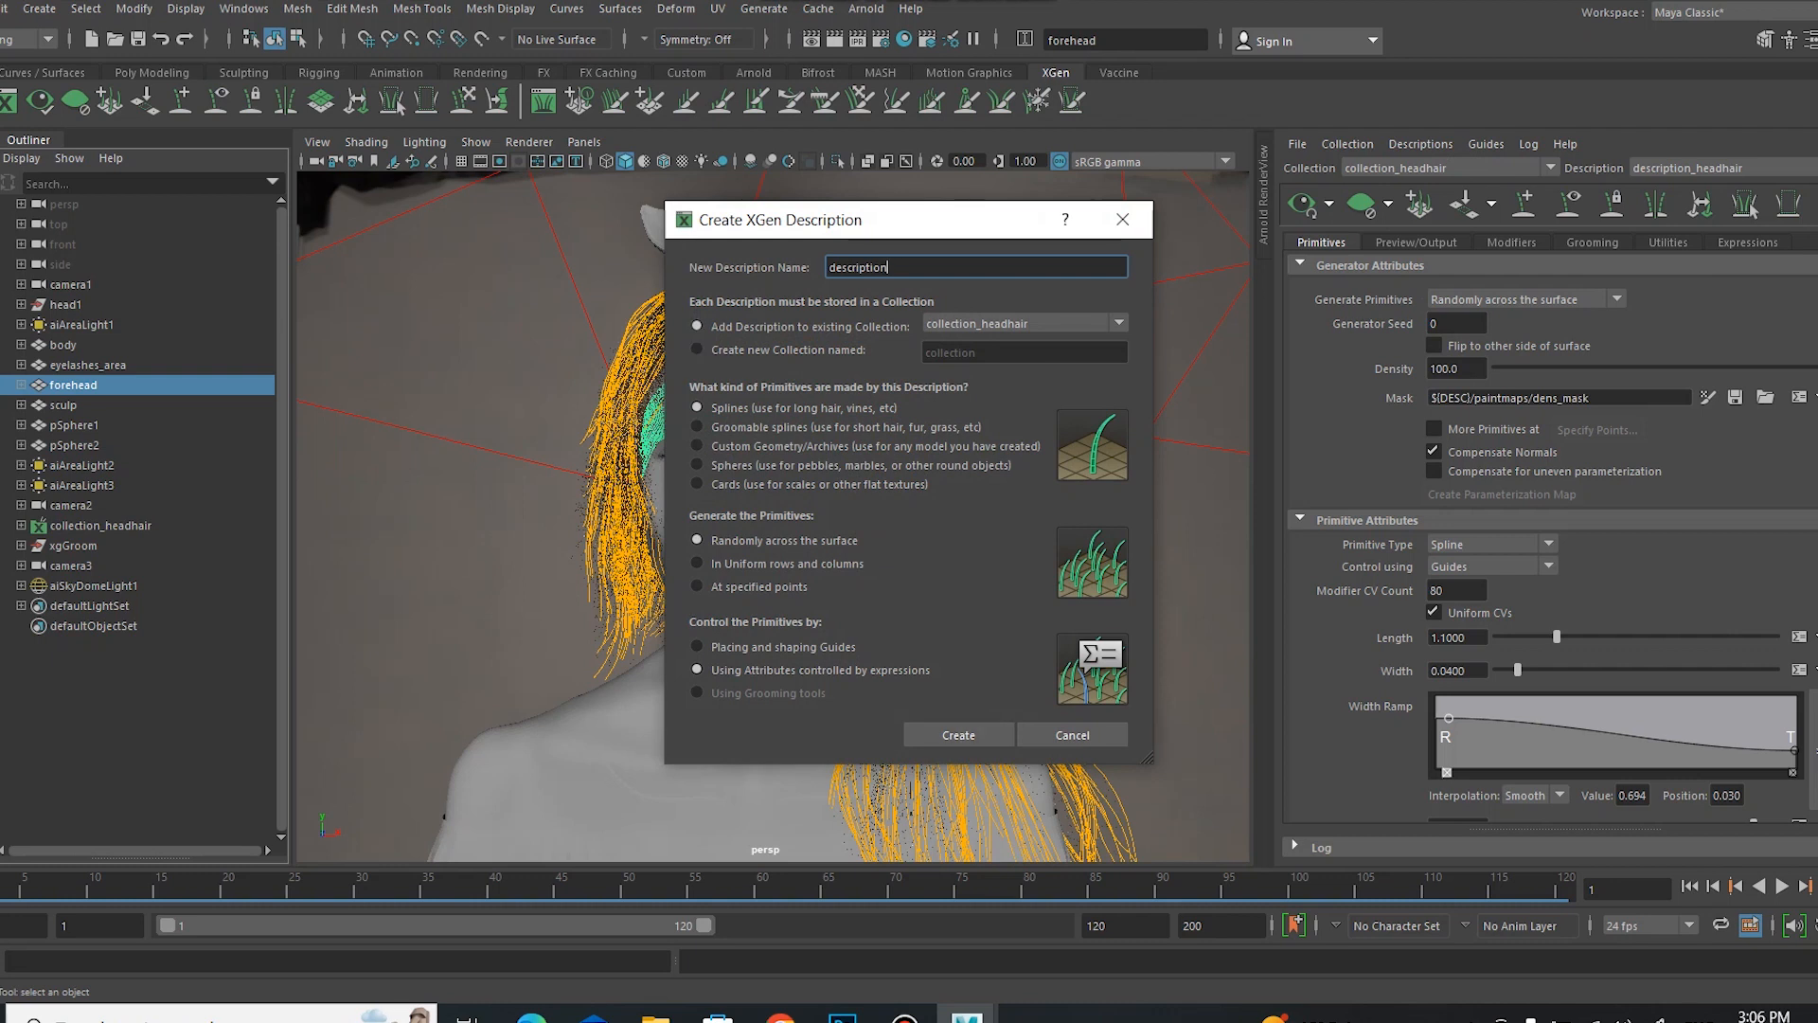
{"action": "left_click", "coordinate": [697, 646]}
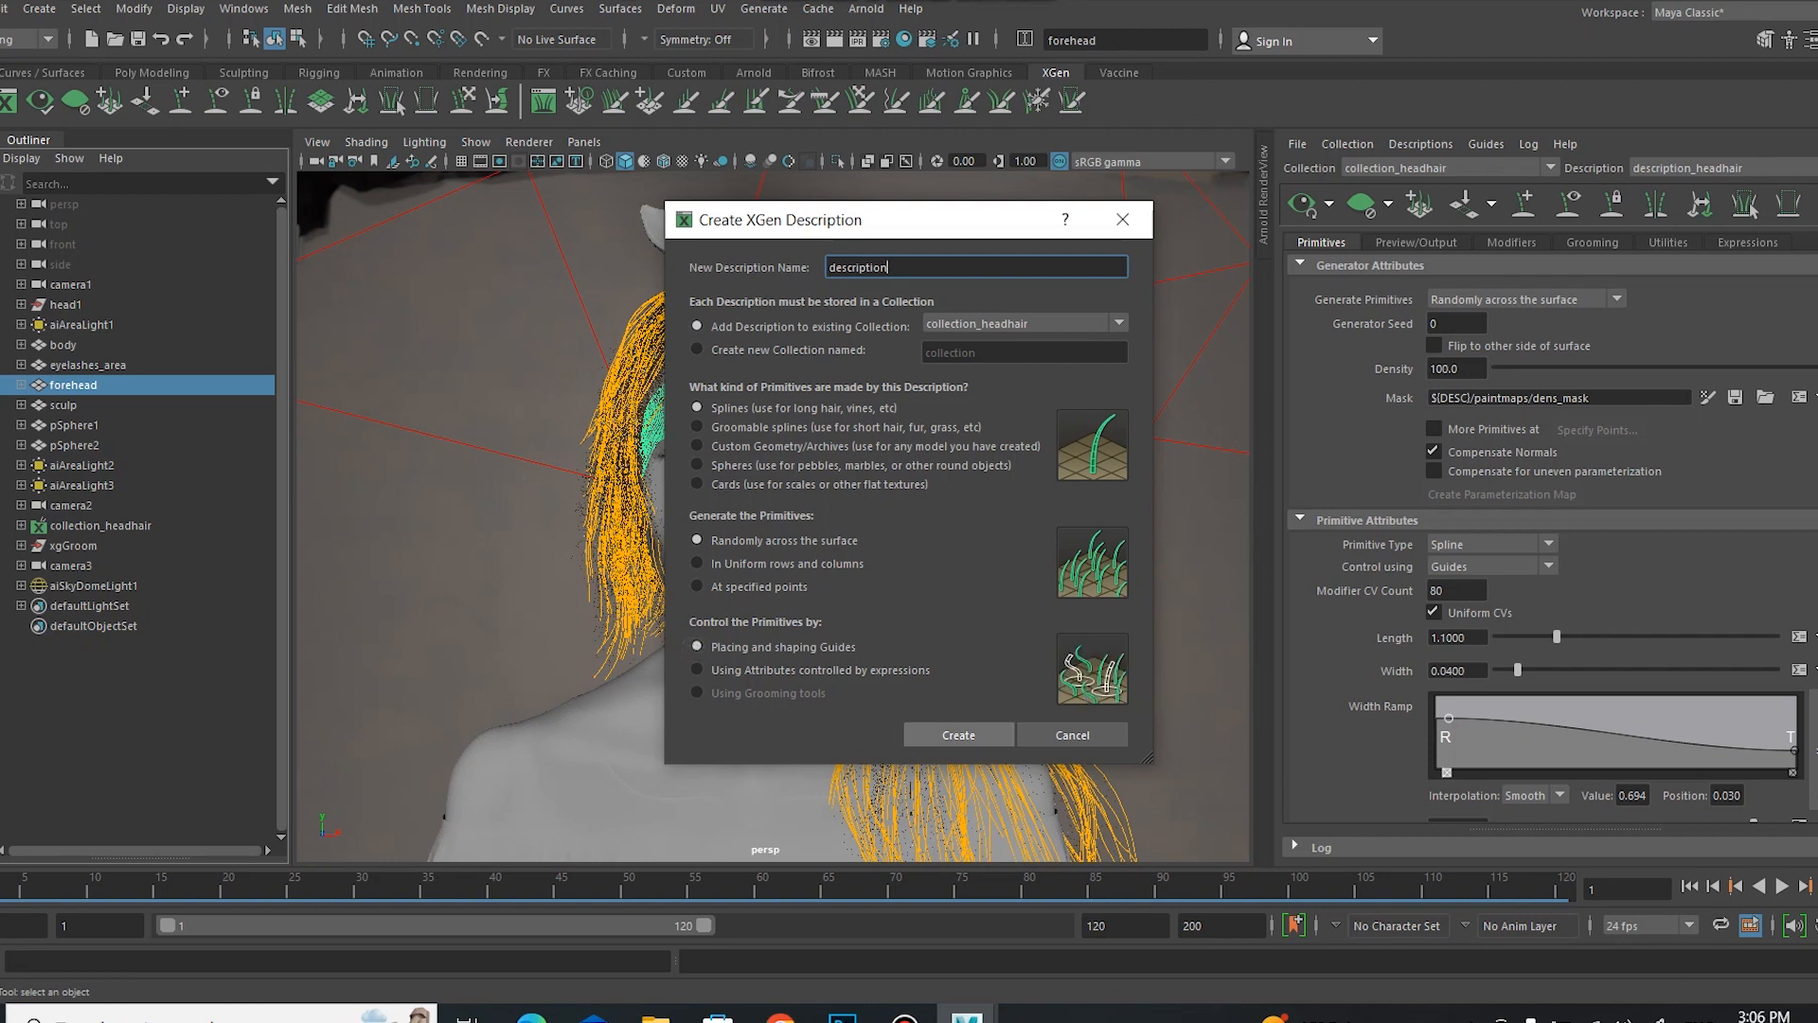
{"action": "left_click", "coordinate": [1122, 219]}
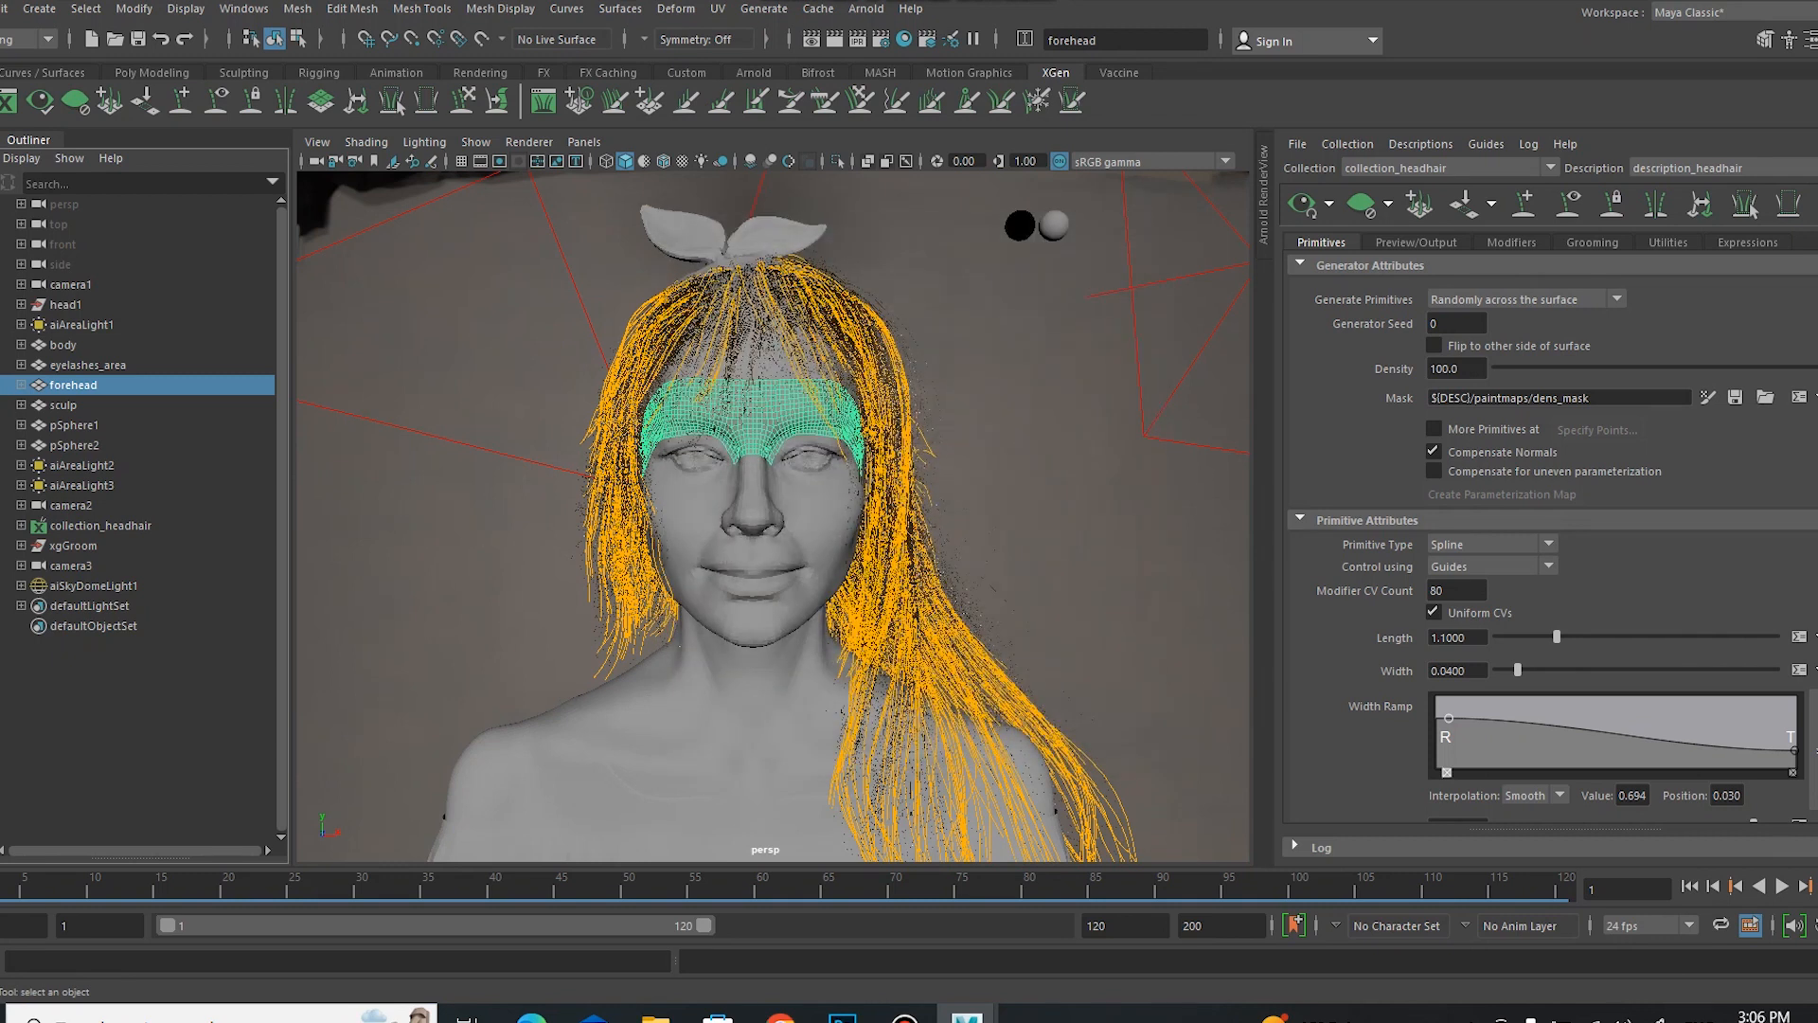
Step: Show the Copy Guides and Curves To Guides utilities of description_headhair with the forehead mesh in closer view
{"action": "scroll", "coordinate": [1075, 540], "scroll_direction": "up", "scroll_amount": 4}
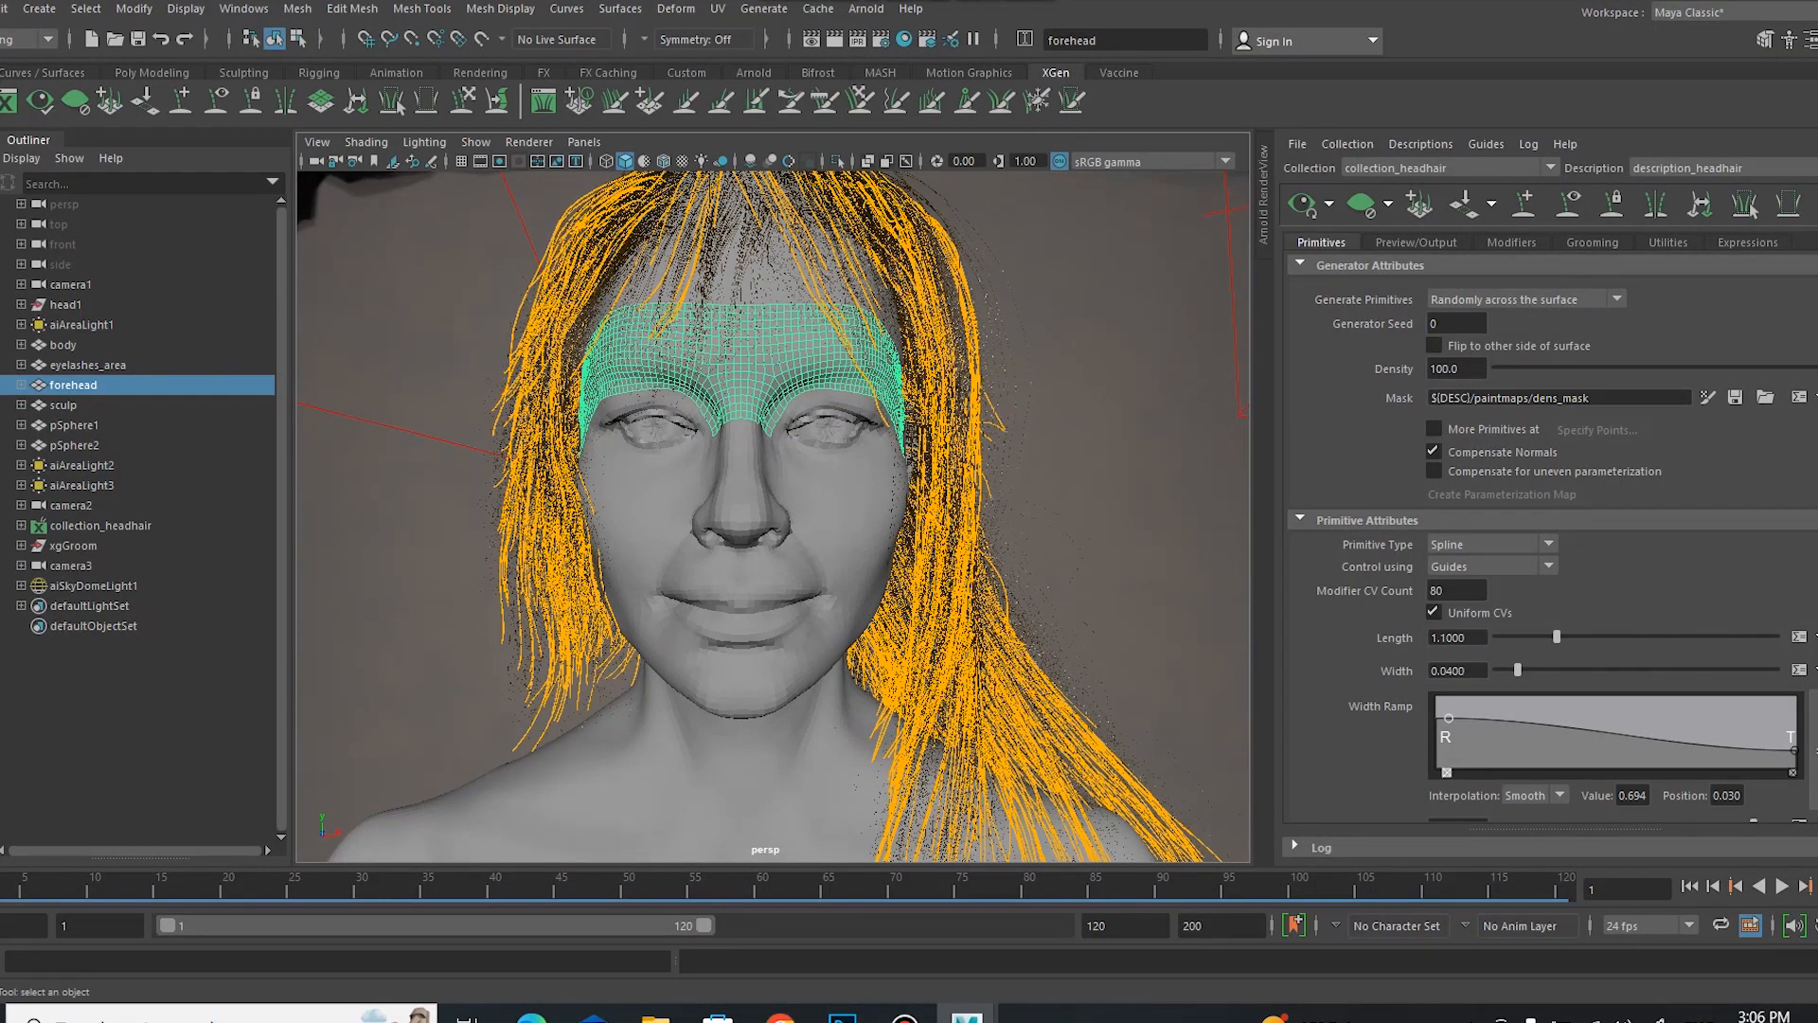
{"action": "left_click", "coordinate": [1669, 242]}
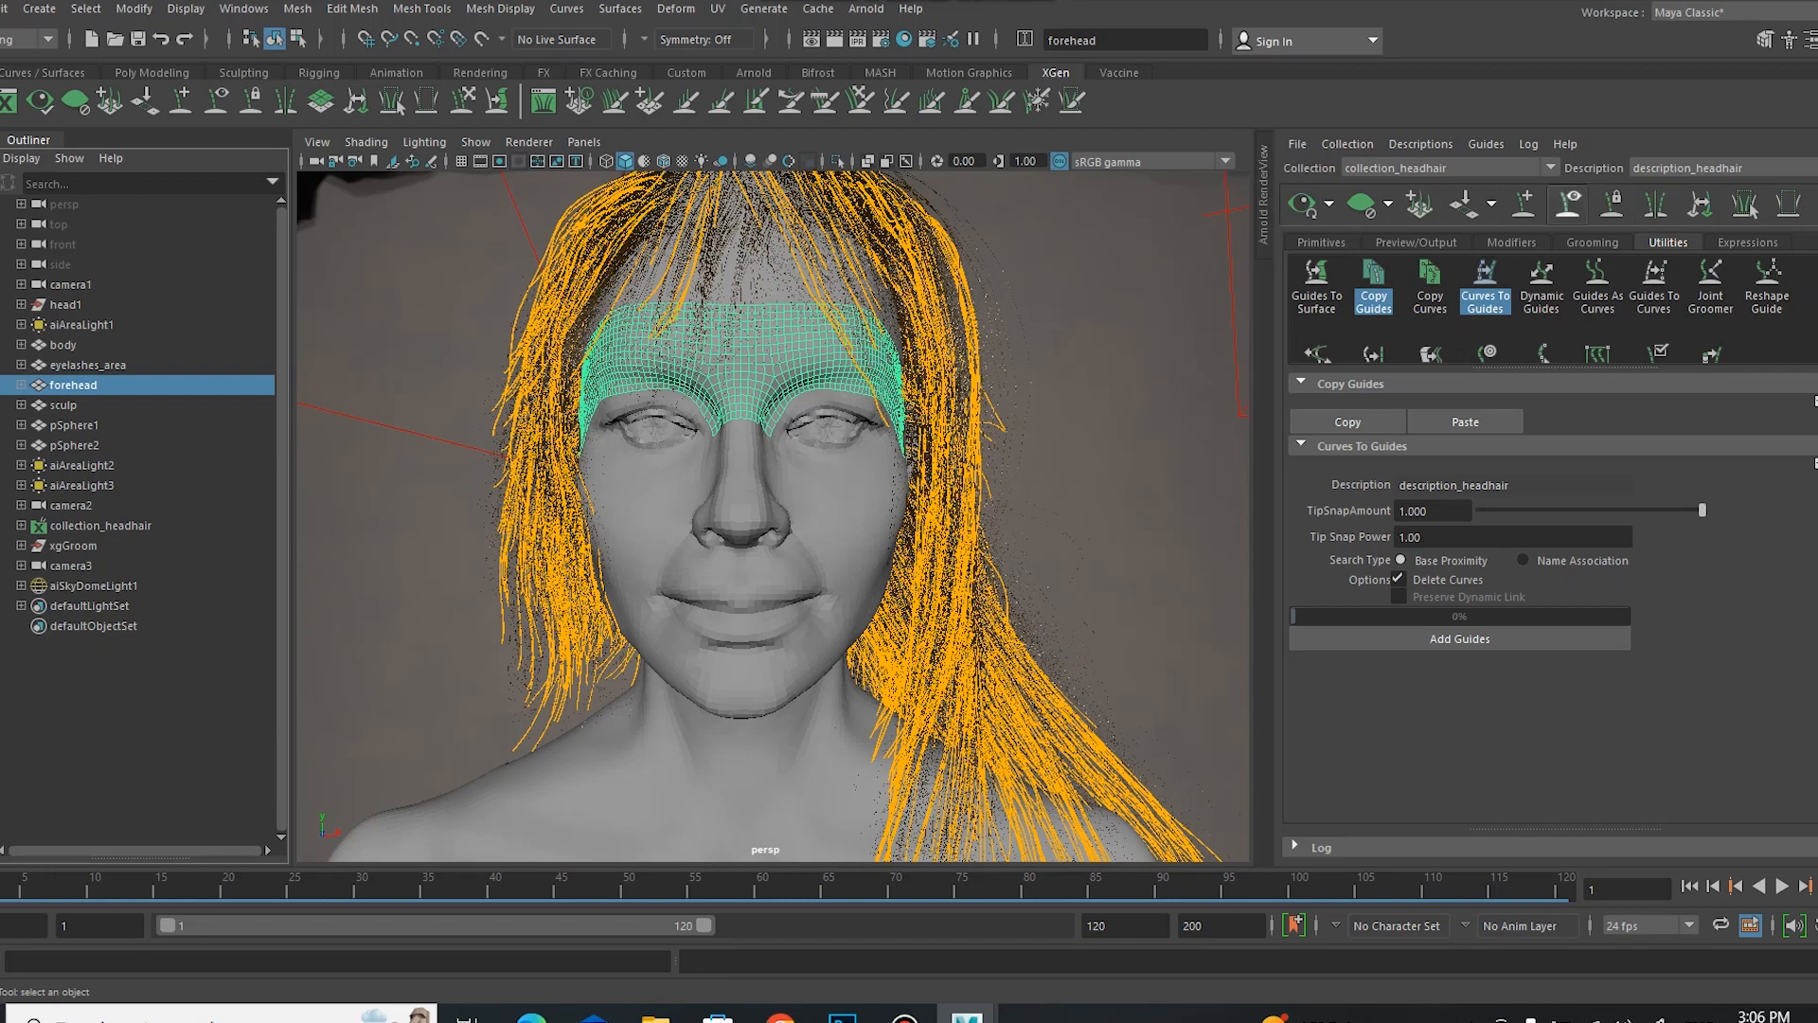
Step: Toggle the display of description_headhair's guides off and on to compare them with the hair preview
{"action": "left_click", "coordinate": [1568, 204]}
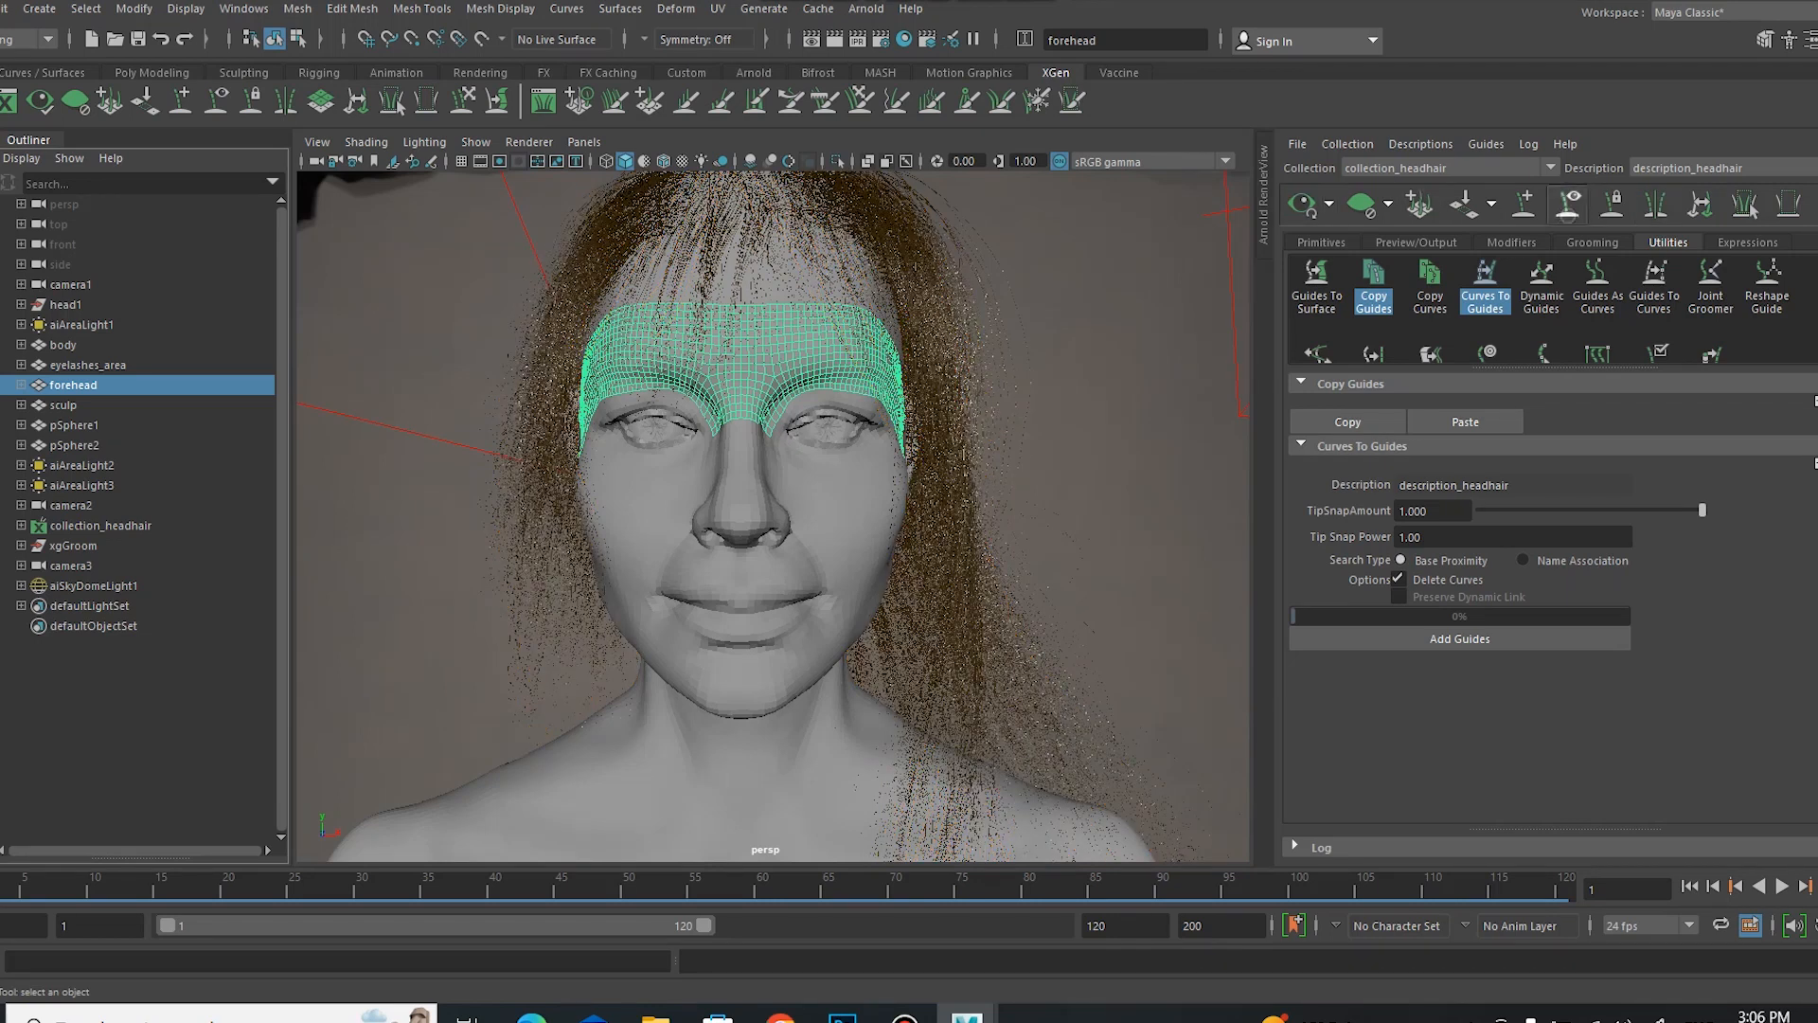
{"action": "left_click", "coordinate": [1568, 203]}
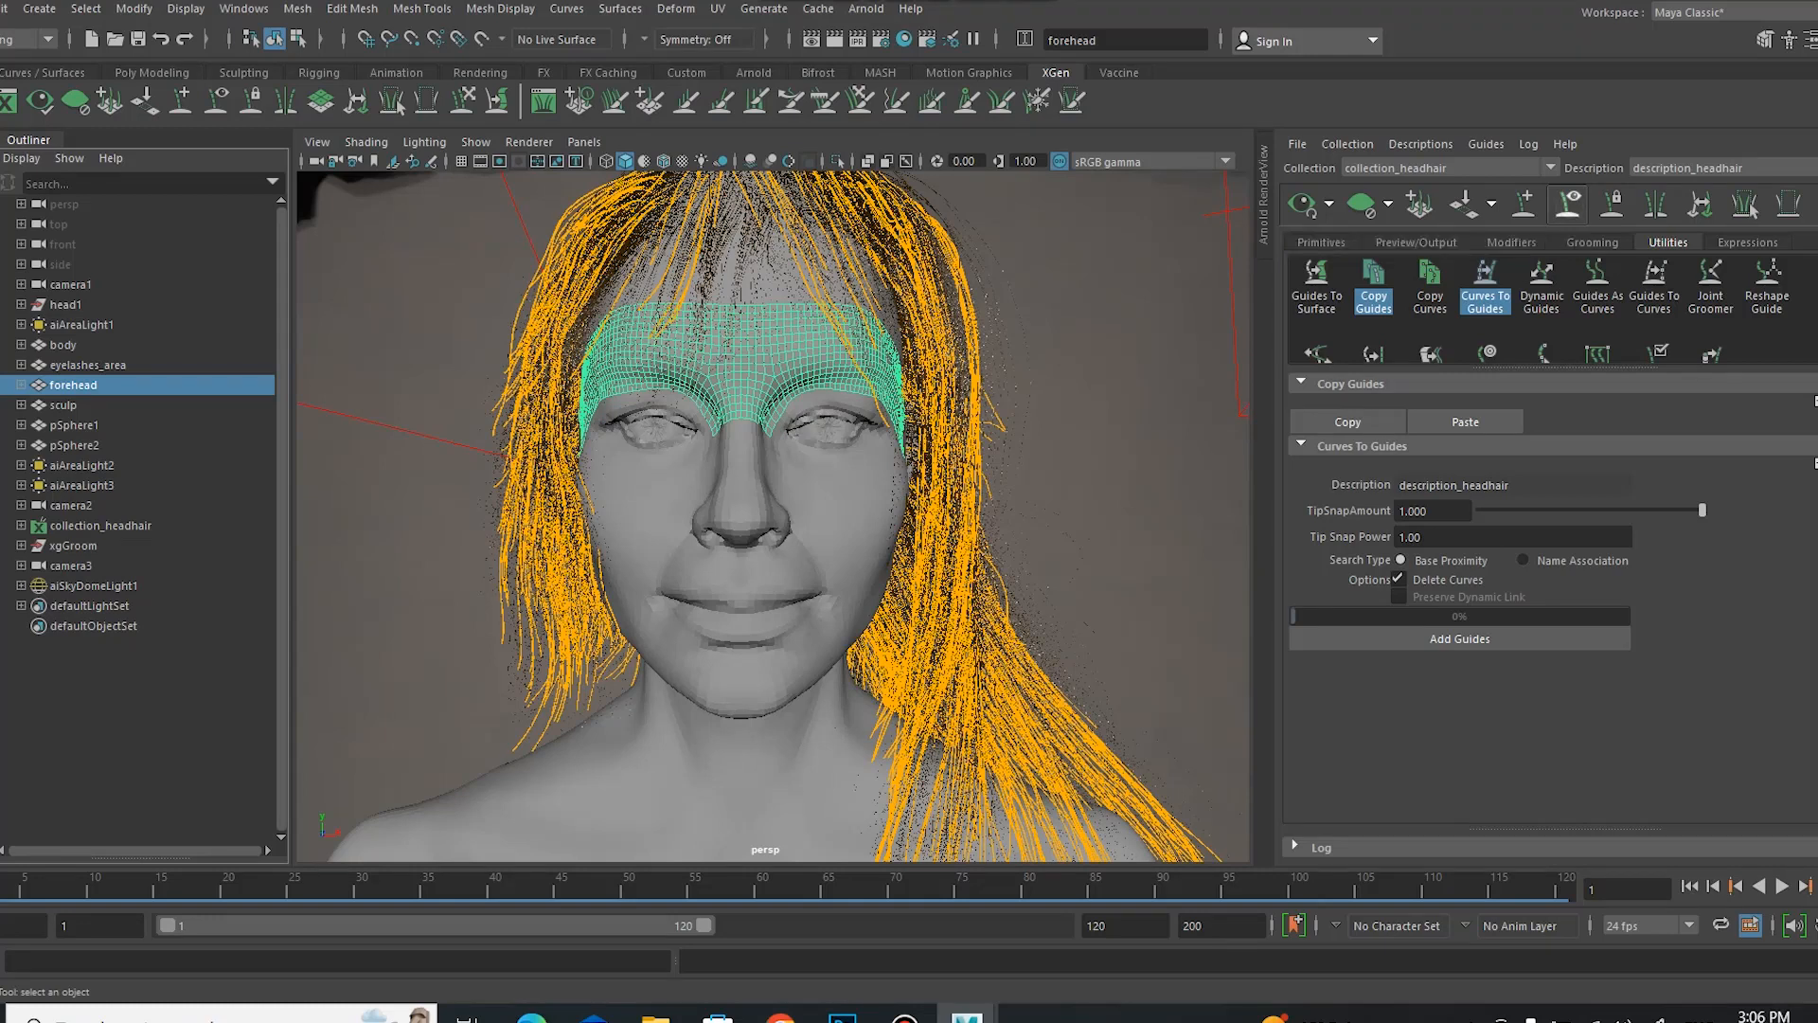
{"action": "left_click", "coordinate": [1568, 203]}
Step: Switch to description_eyebrowshair and show its primitive settings with the eyebrows in closer view
{"action": "left_click", "coordinate": [1731, 167]}
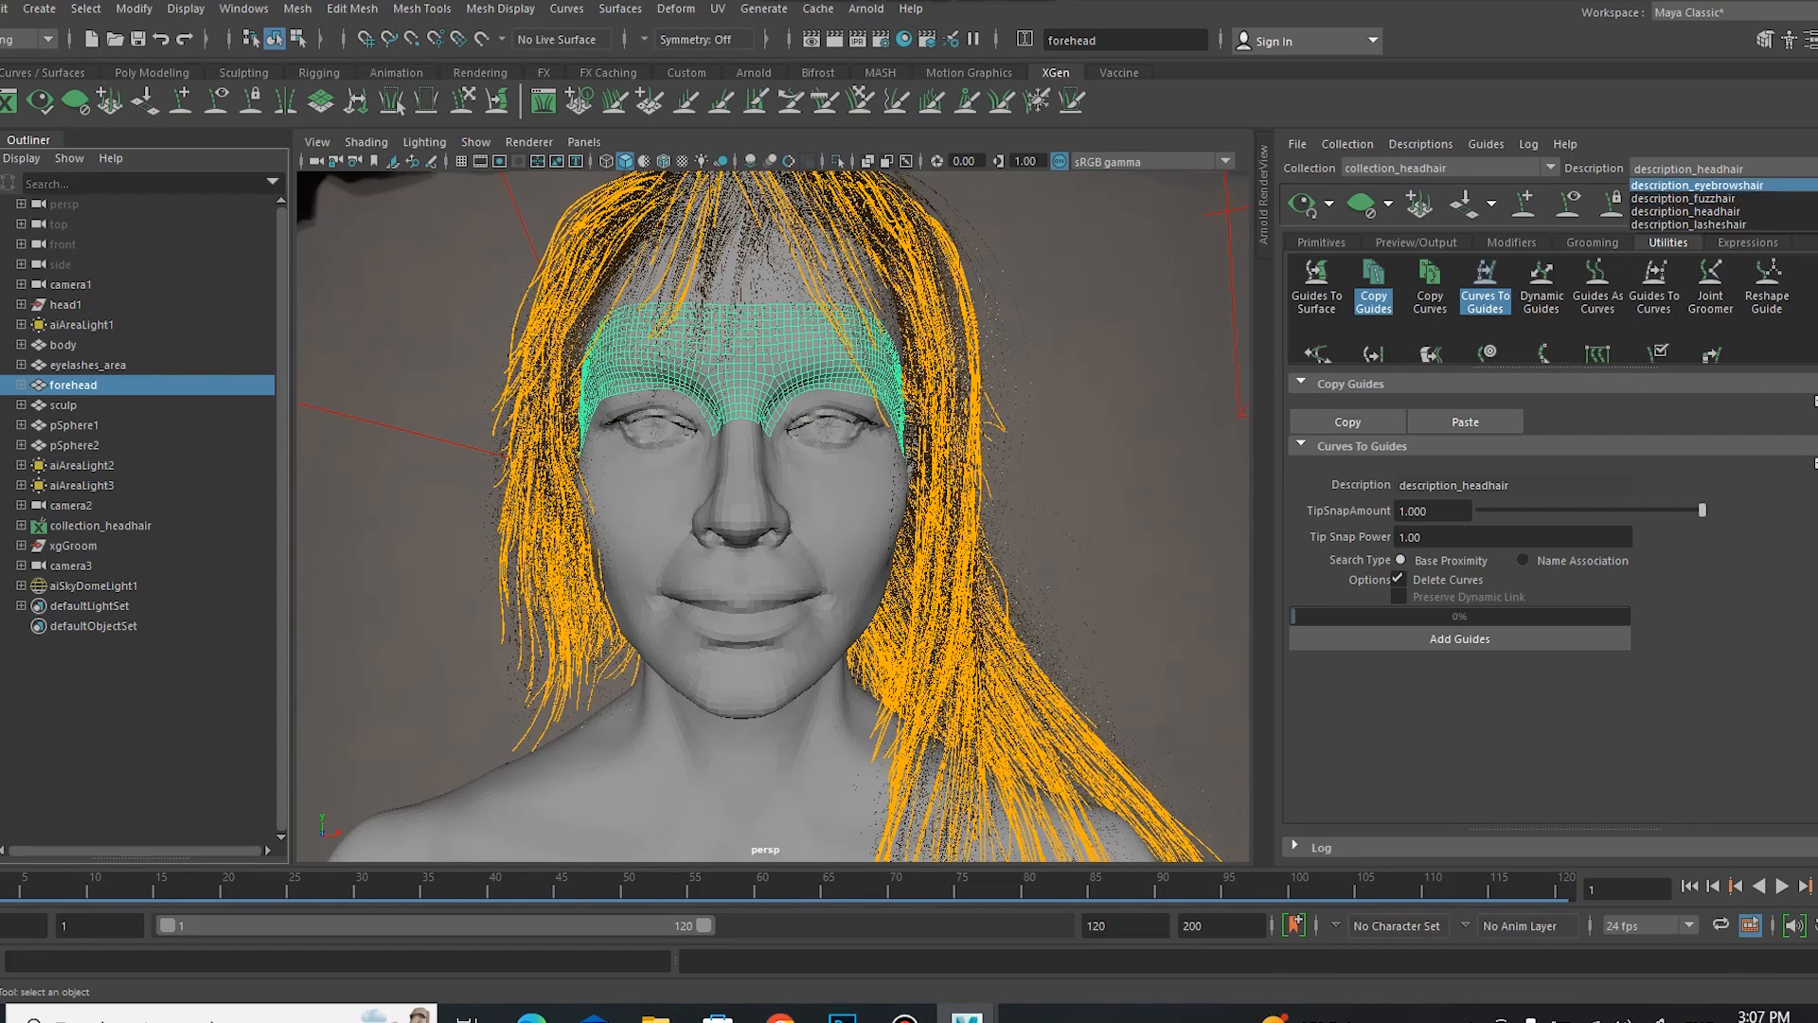
{"action": "left_click", "coordinate": [1696, 184]}
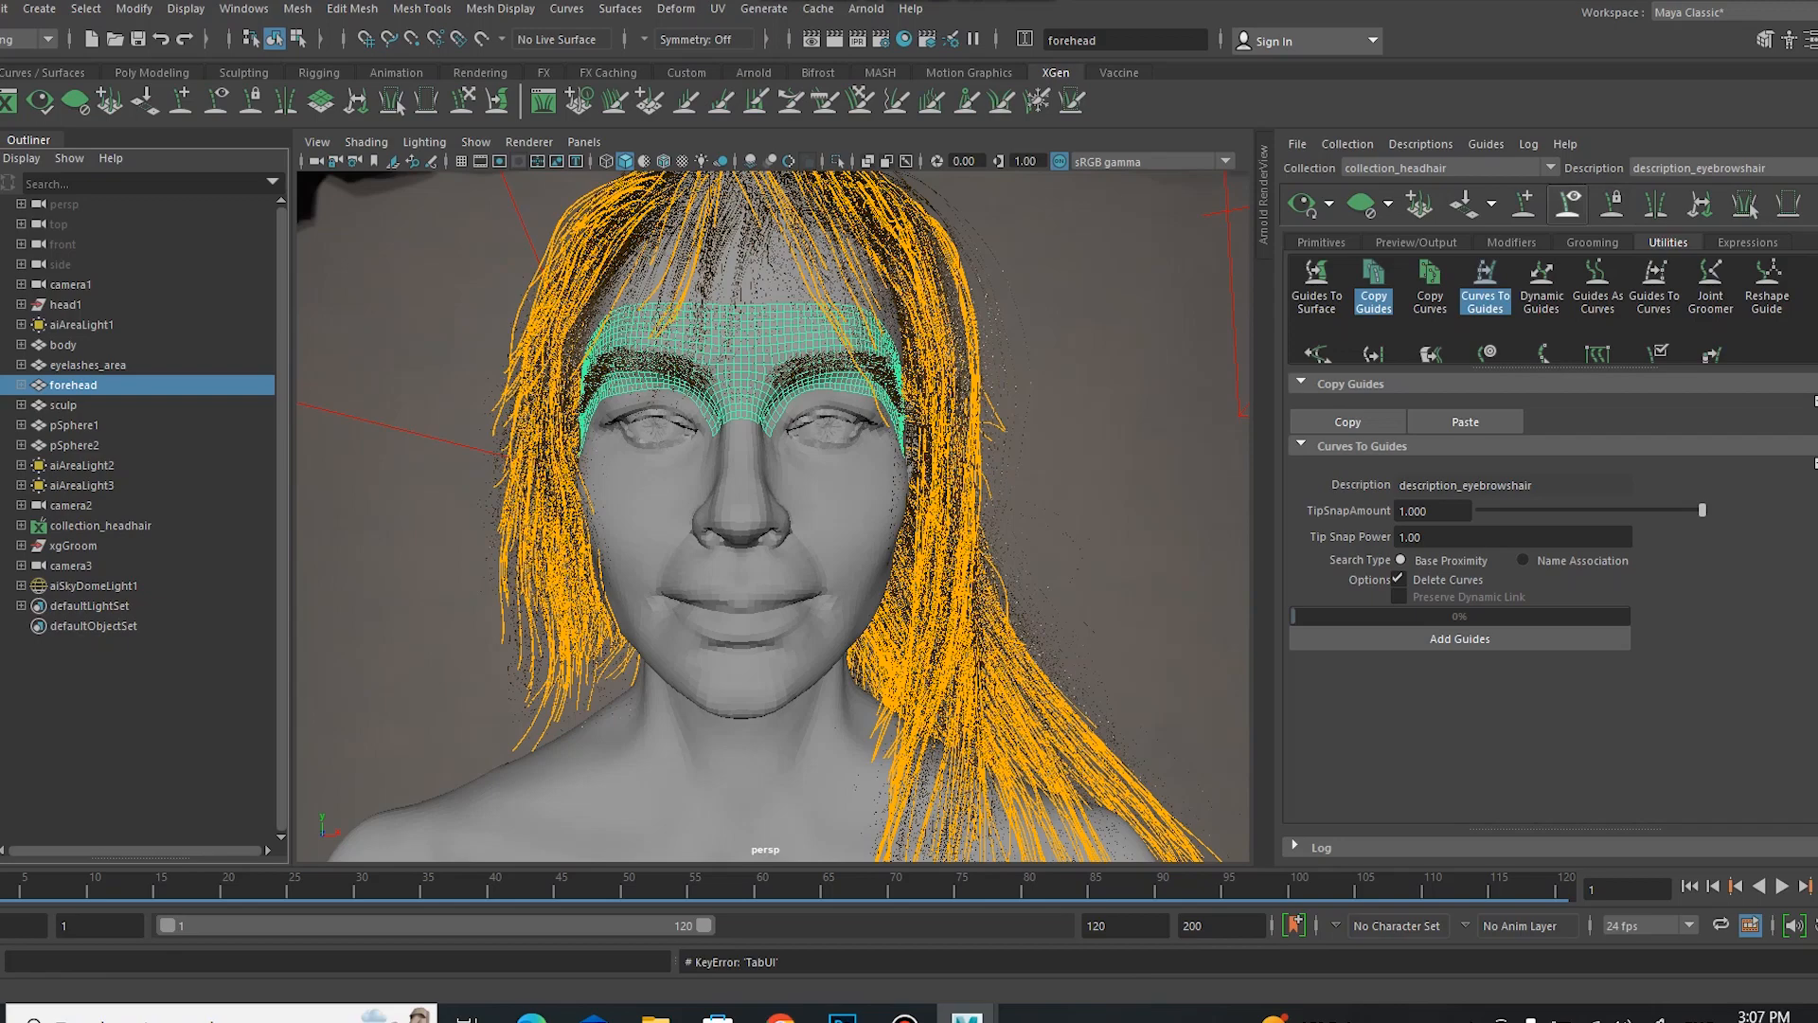
{"action": "left_click_drag", "start_coordinate": [822, 439], "coordinate": [834, 446], "text": "alt"}
{"action": "right_click_drag", "start_coordinate": [839, 478], "coordinate": [892, 479], "text": "alt"}
{"action": "middle_click_drag", "start_coordinate": [892, 479], "coordinate": [934, 615], "text": "alt"}
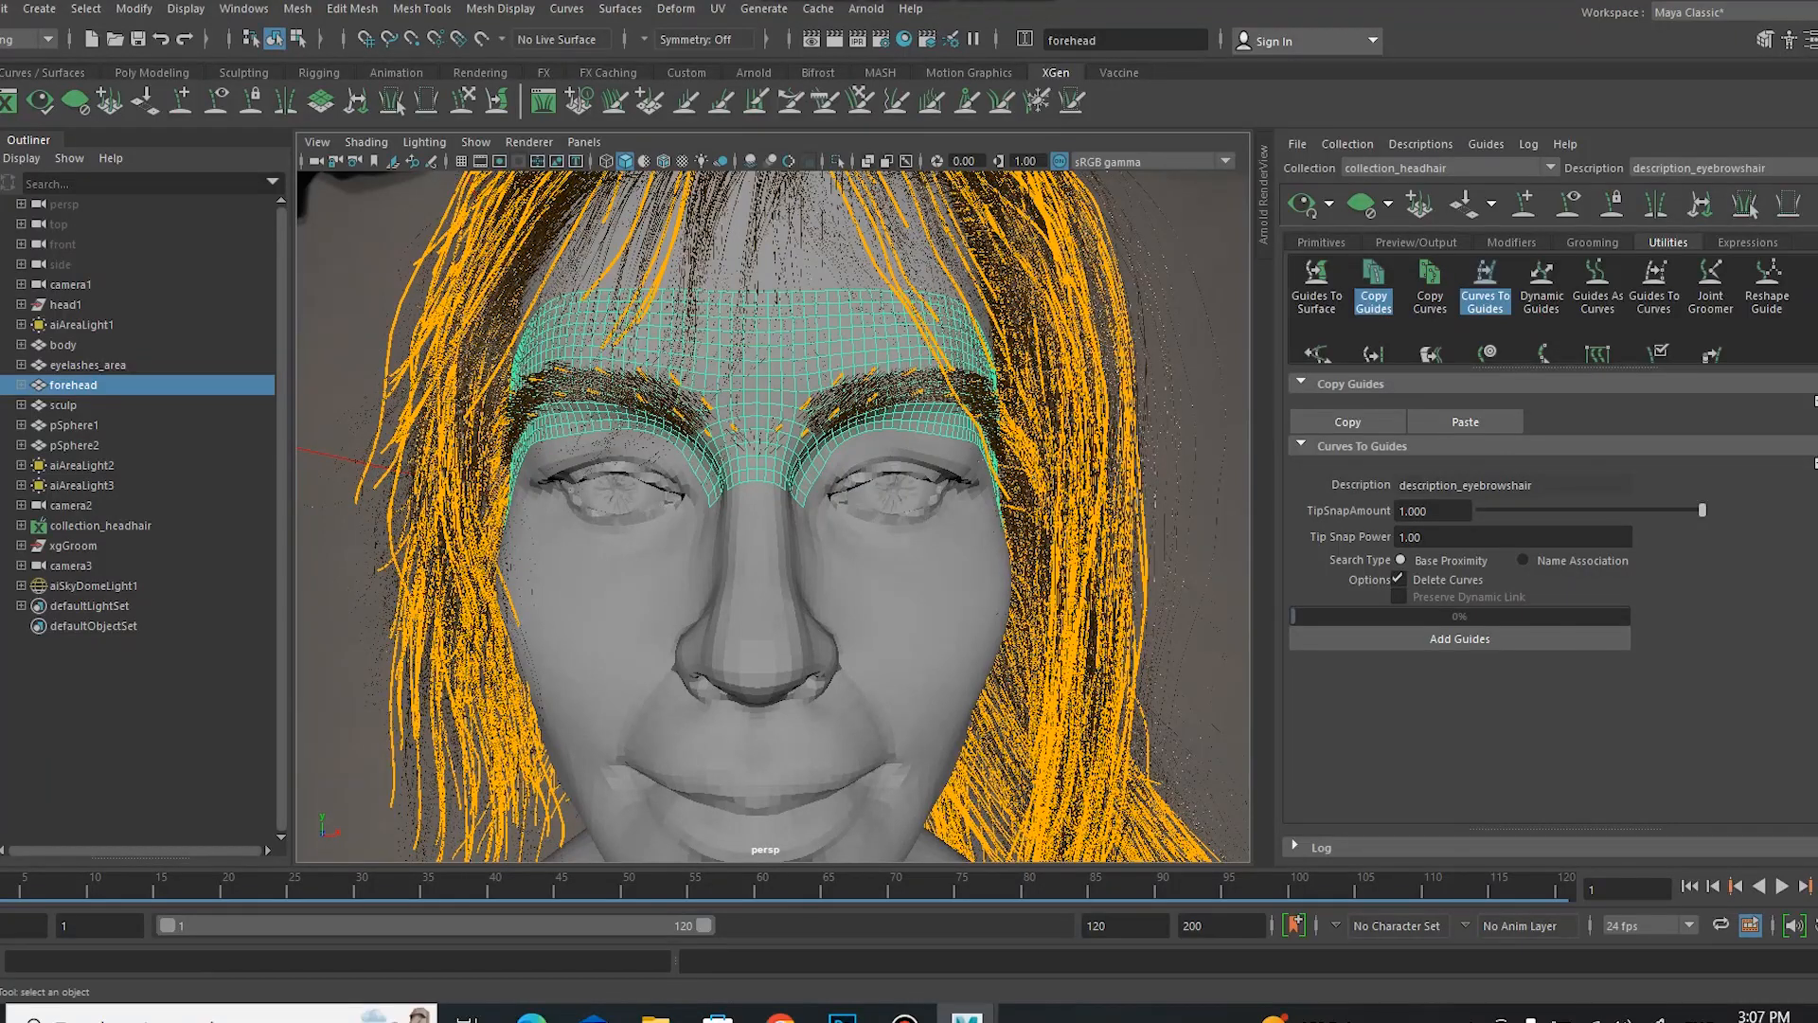
{"action": "mouse_move", "coordinate": [1152, 643]}
{"action": "left_mouse_down", "text": "alt"}
{"action": "mouse_move", "coordinate": [1118, 652]}
{"action": "mouse_move", "coordinate": [1174, 633]}
{"action": "left_mouse_up", "text": "alt"}
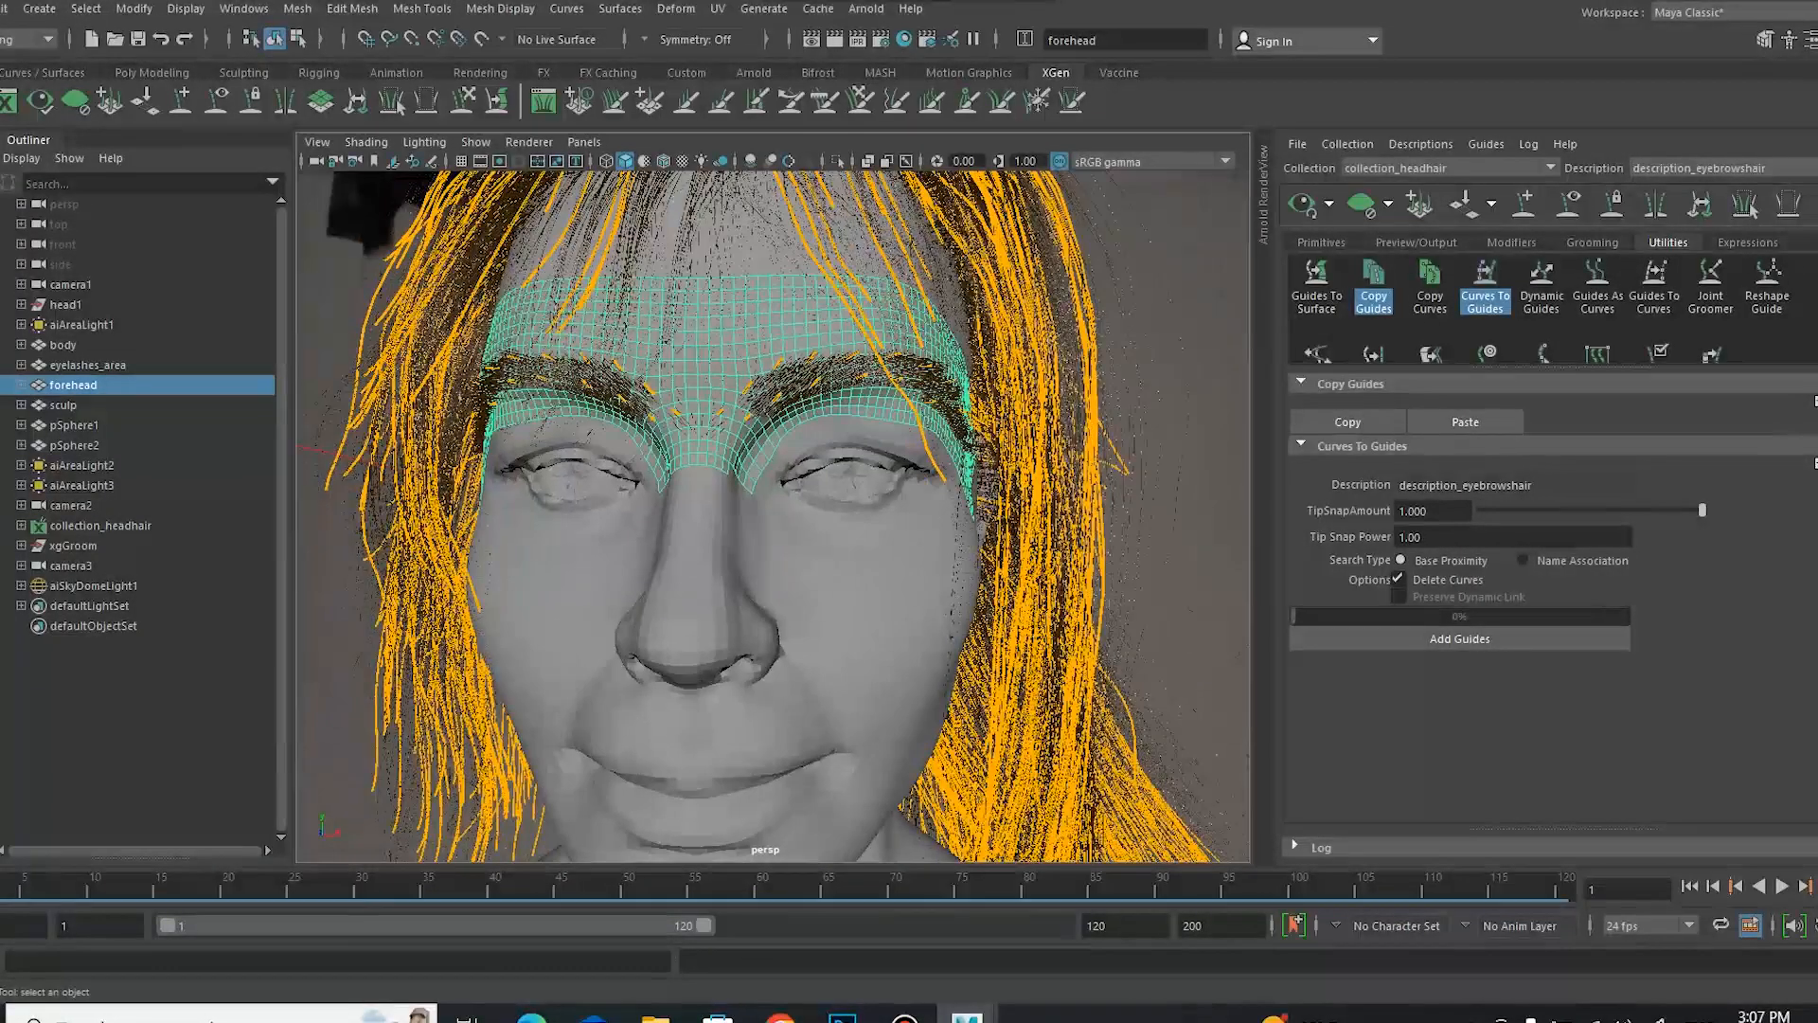
{"action": "left_click", "coordinate": [1320, 241]}
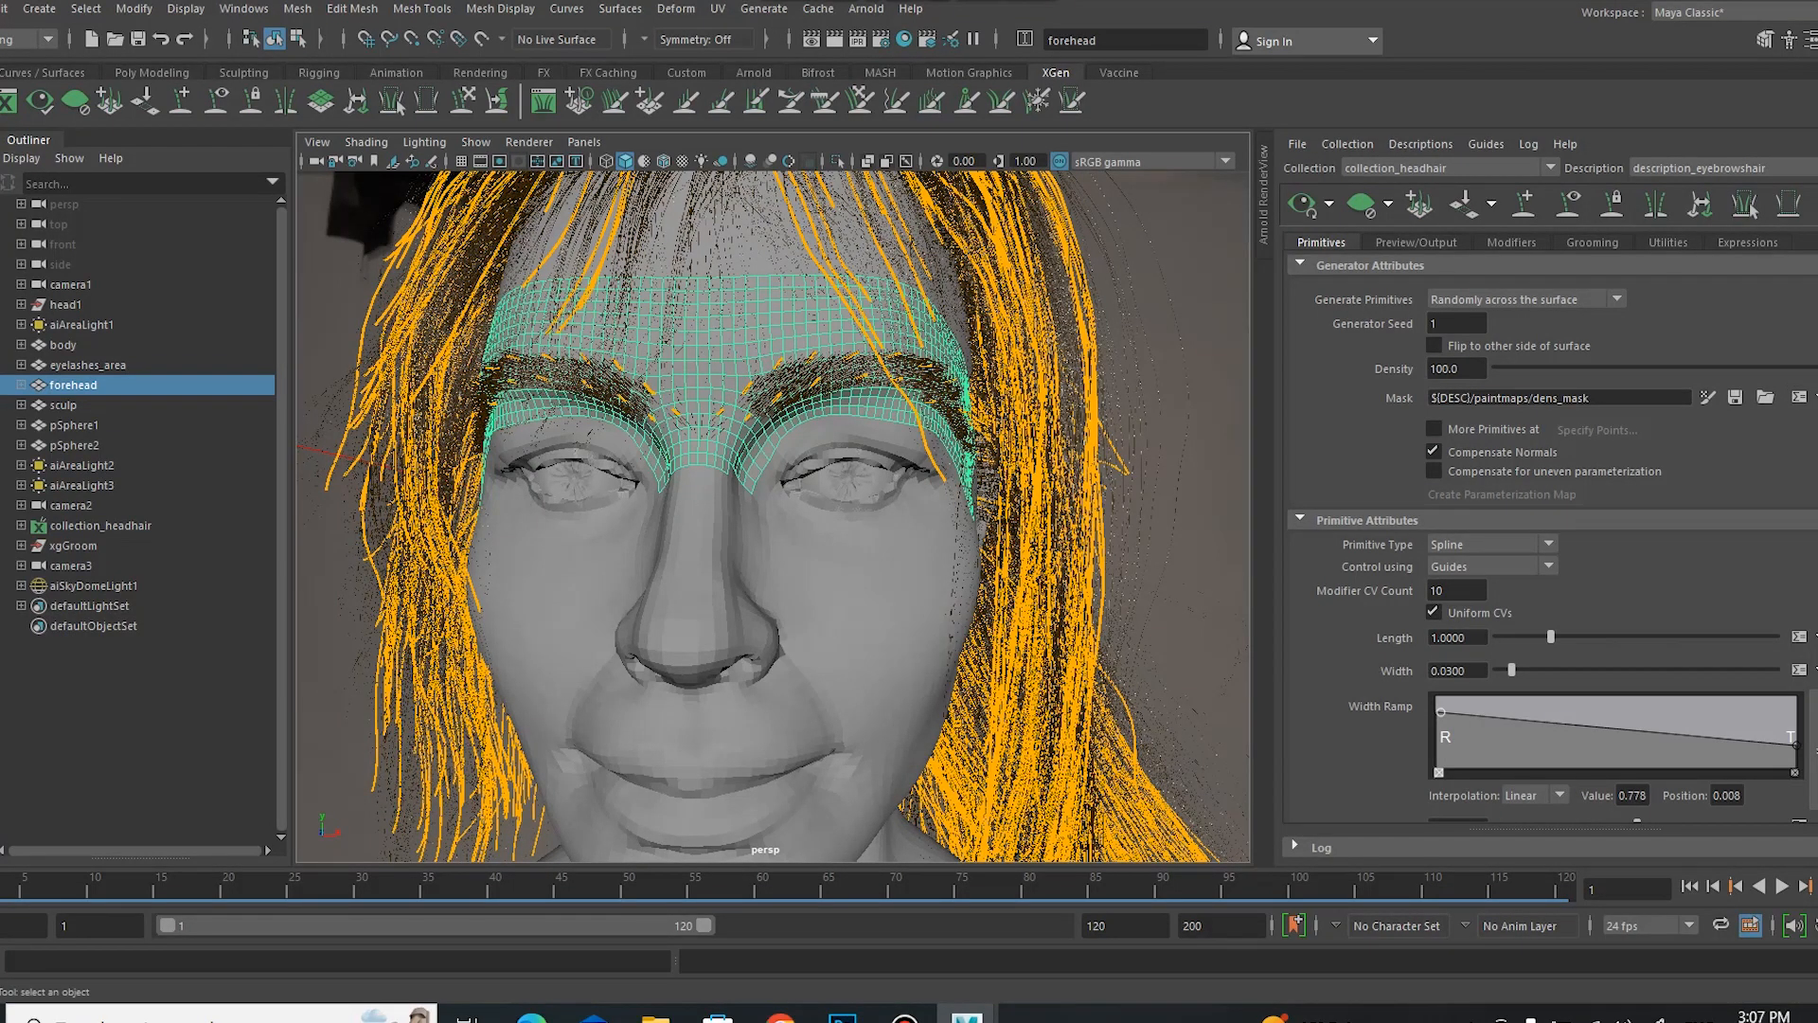
Step: Undo the last selection, and hide the guides and clear the hair preview of description_headhair
{"action": "key", "text": "ctrl+z"}
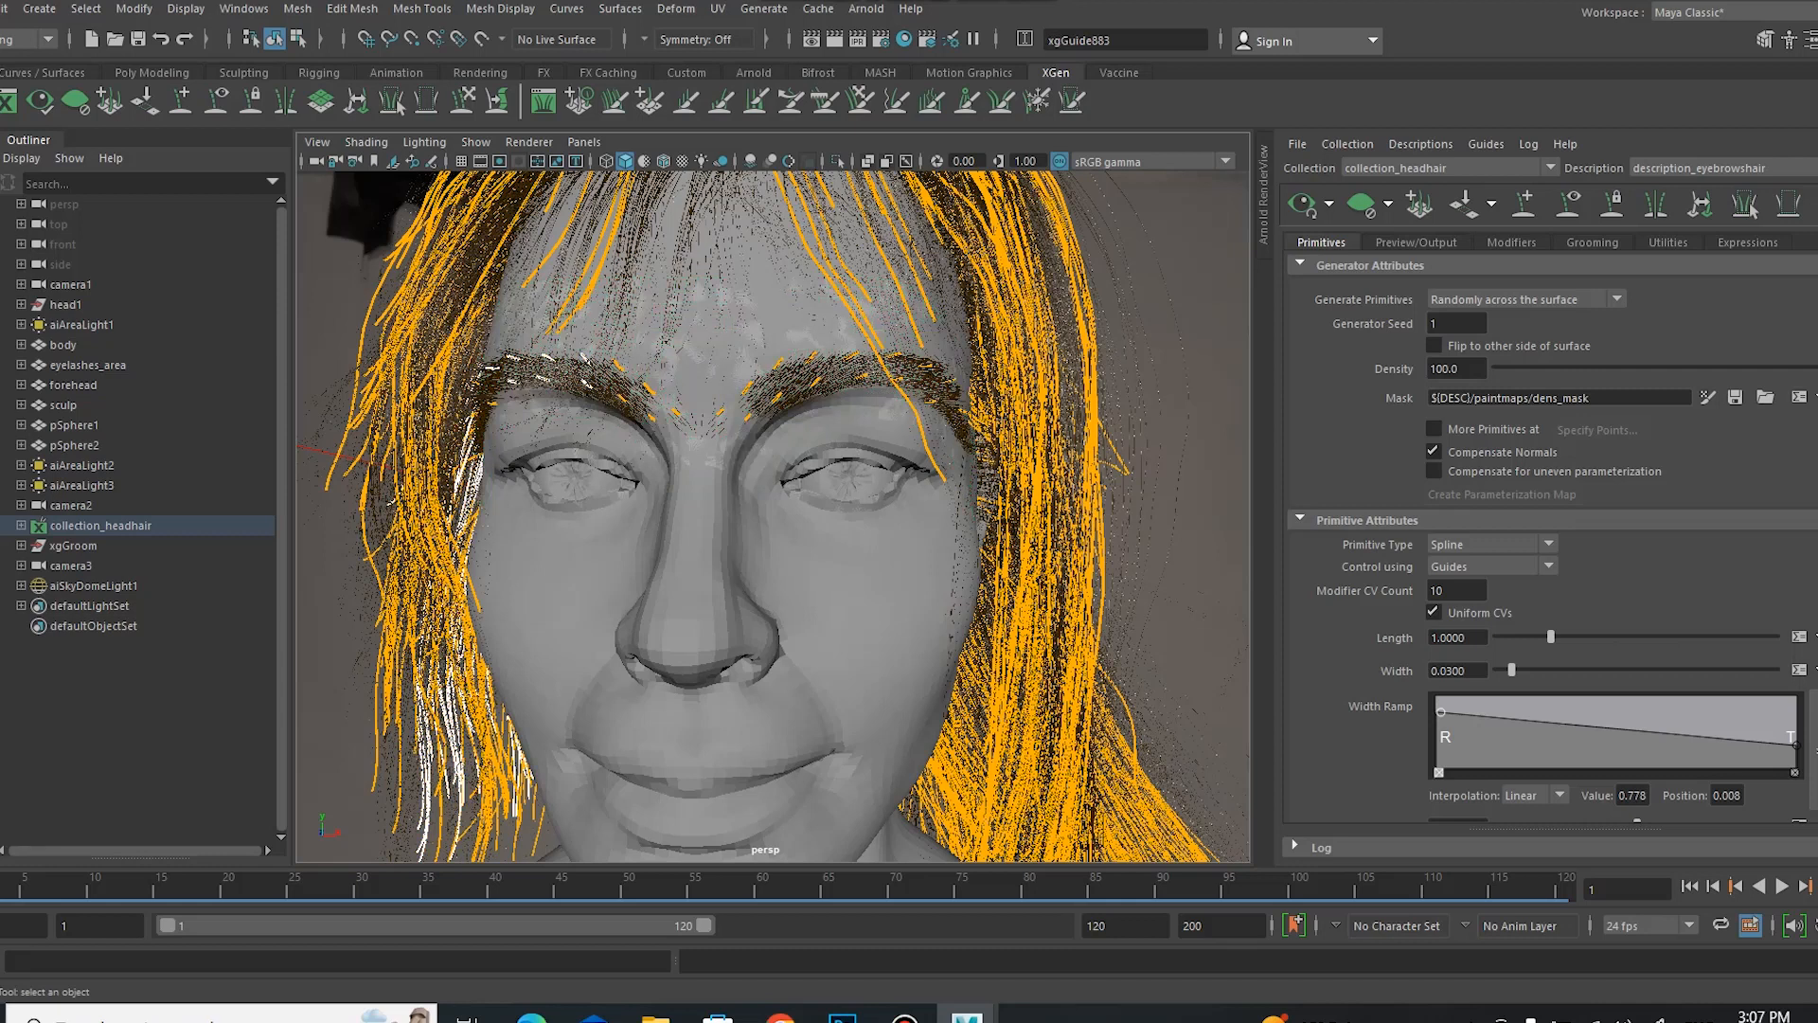
{"action": "left_click", "coordinate": [1704, 168]}
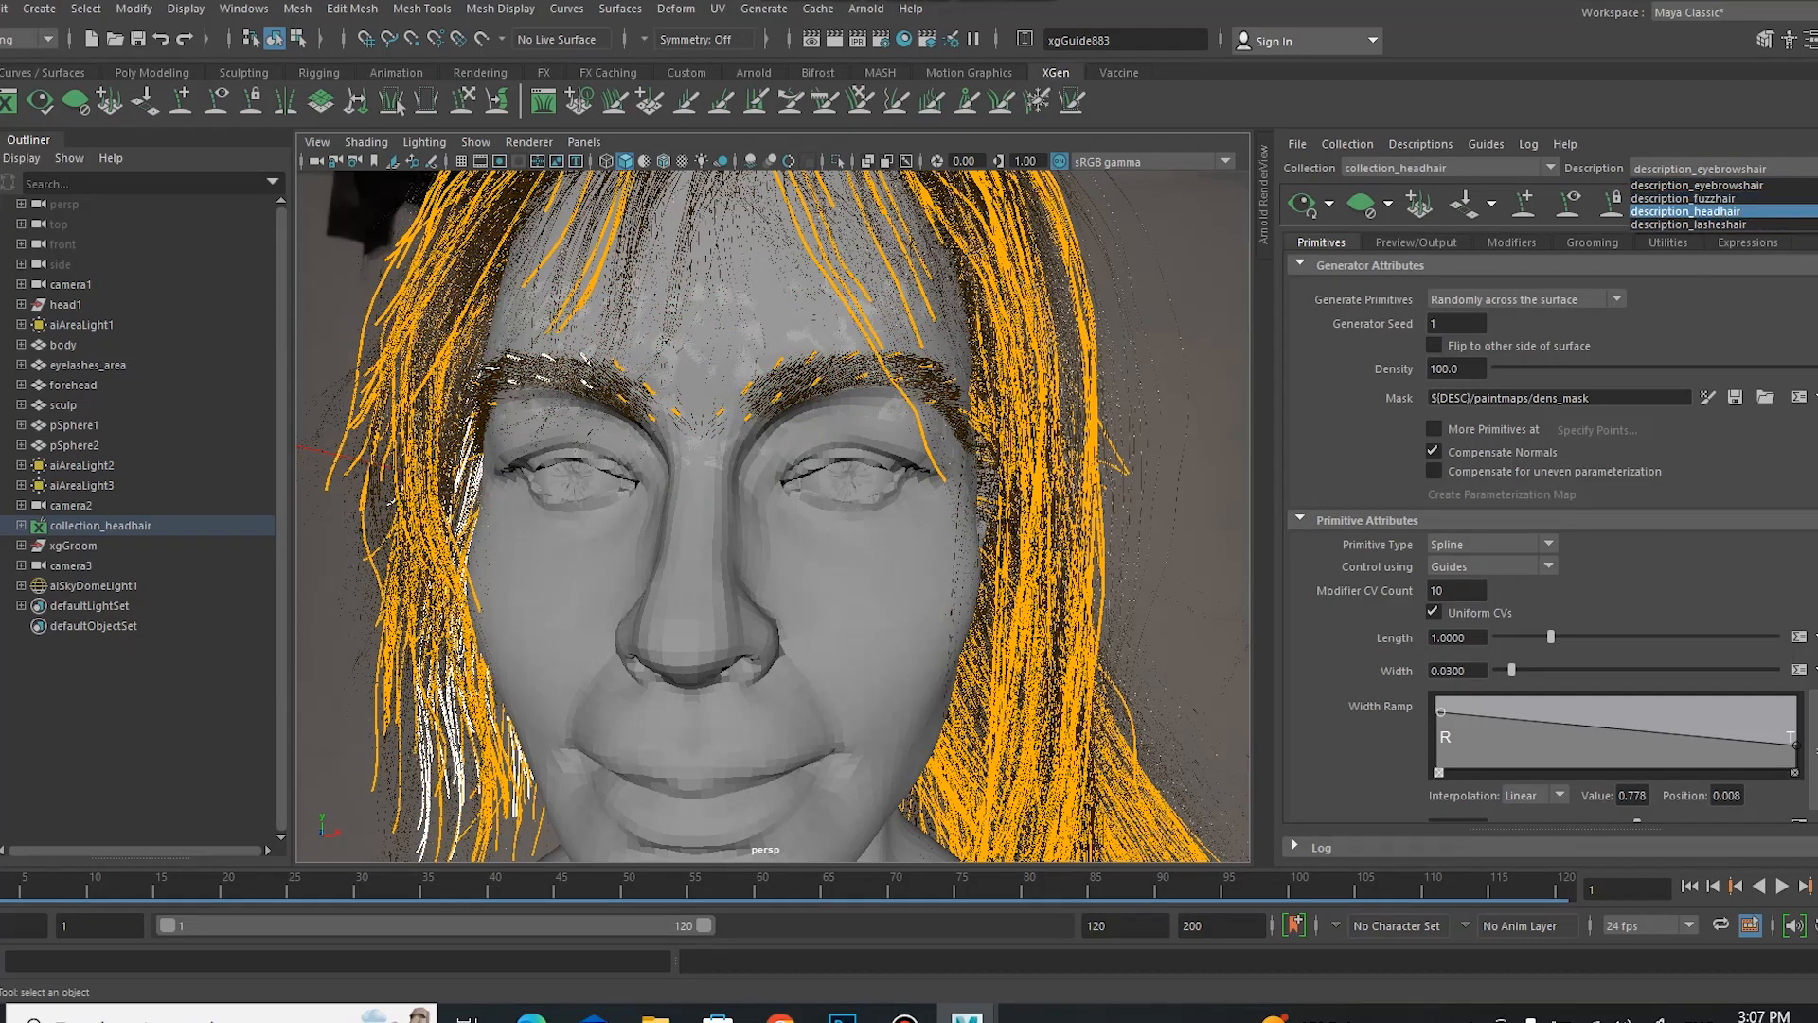
{"action": "left_click", "coordinate": [1733, 211]}
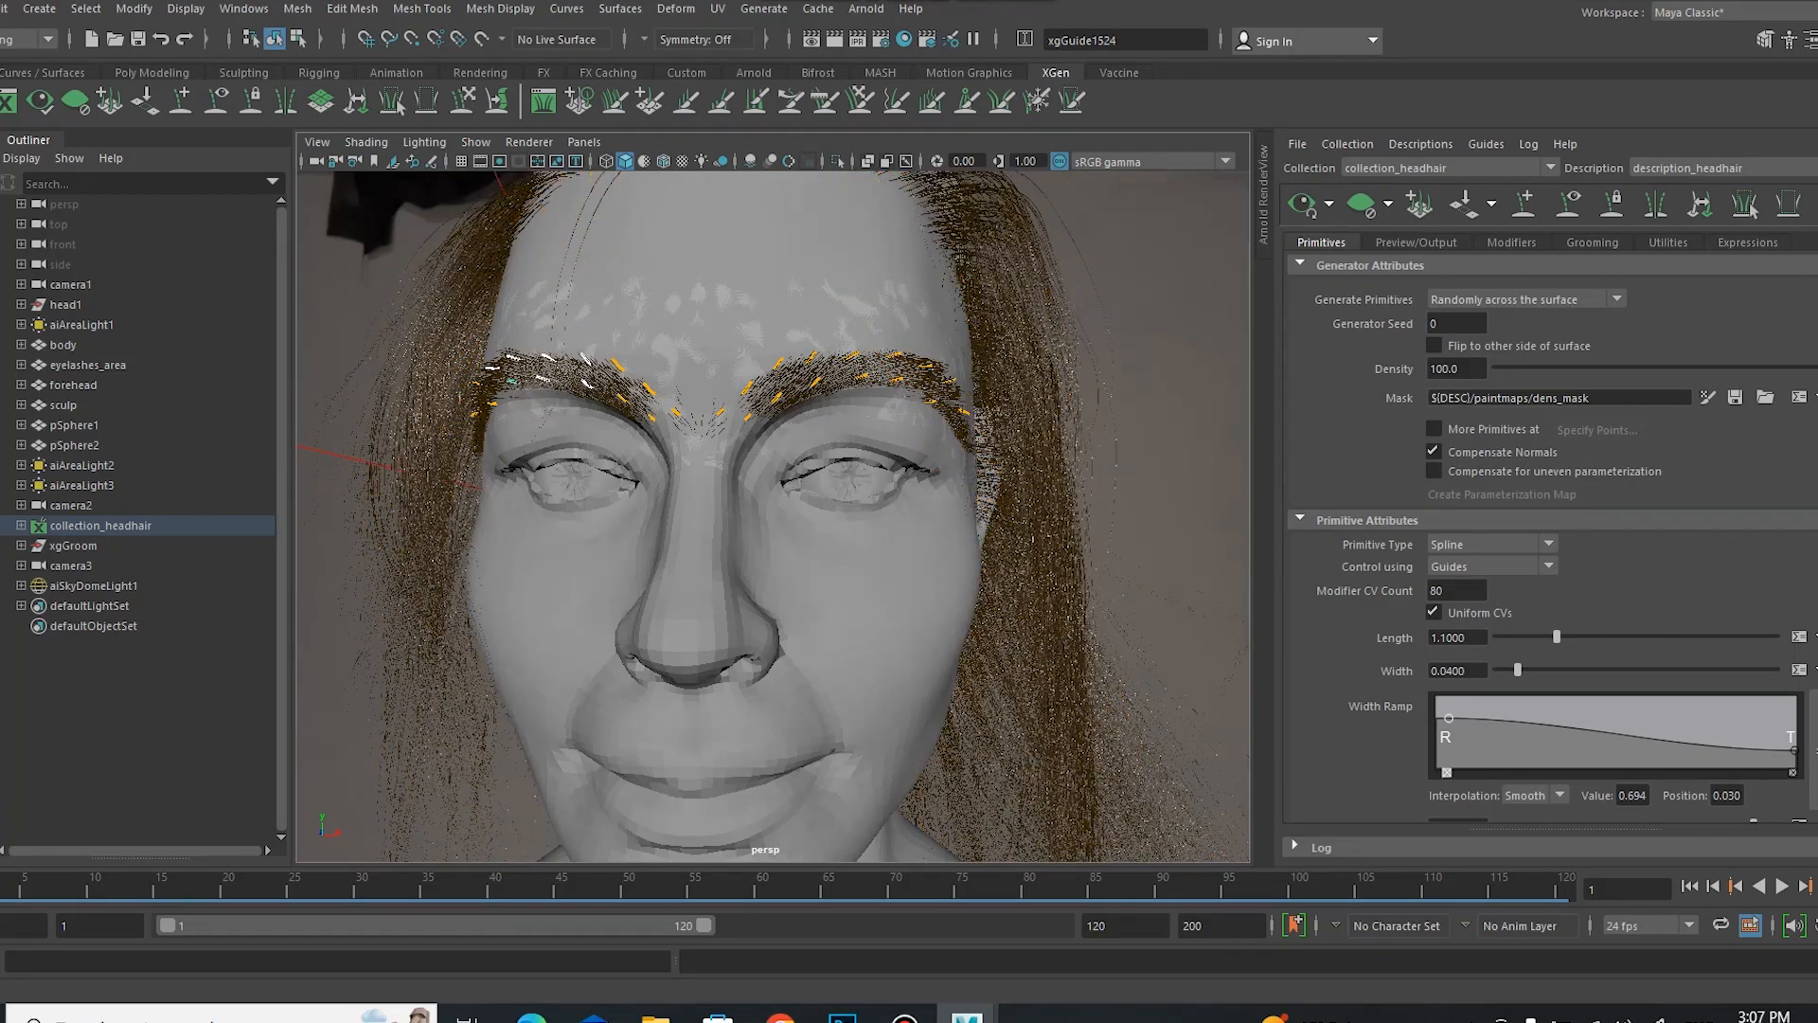
{"action": "left_click", "coordinate": [1361, 204]}
{"action": "mouse_move", "coordinate": [1032, 636]}
{"action": "left_mouse_down", "text": "alt"}
{"action": "mouse_move", "coordinate": [1079, 639]}
{"action": "mouse_move", "coordinate": [1047, 640]}
{"action": "left_mouse_up", "text": "alt"}
Step: Make description_eyebrowshair the active description and check its modifiers and primitive settings with the eyebrows in closer view
{"action": "left_click", "coordinate": [1714, 168]}
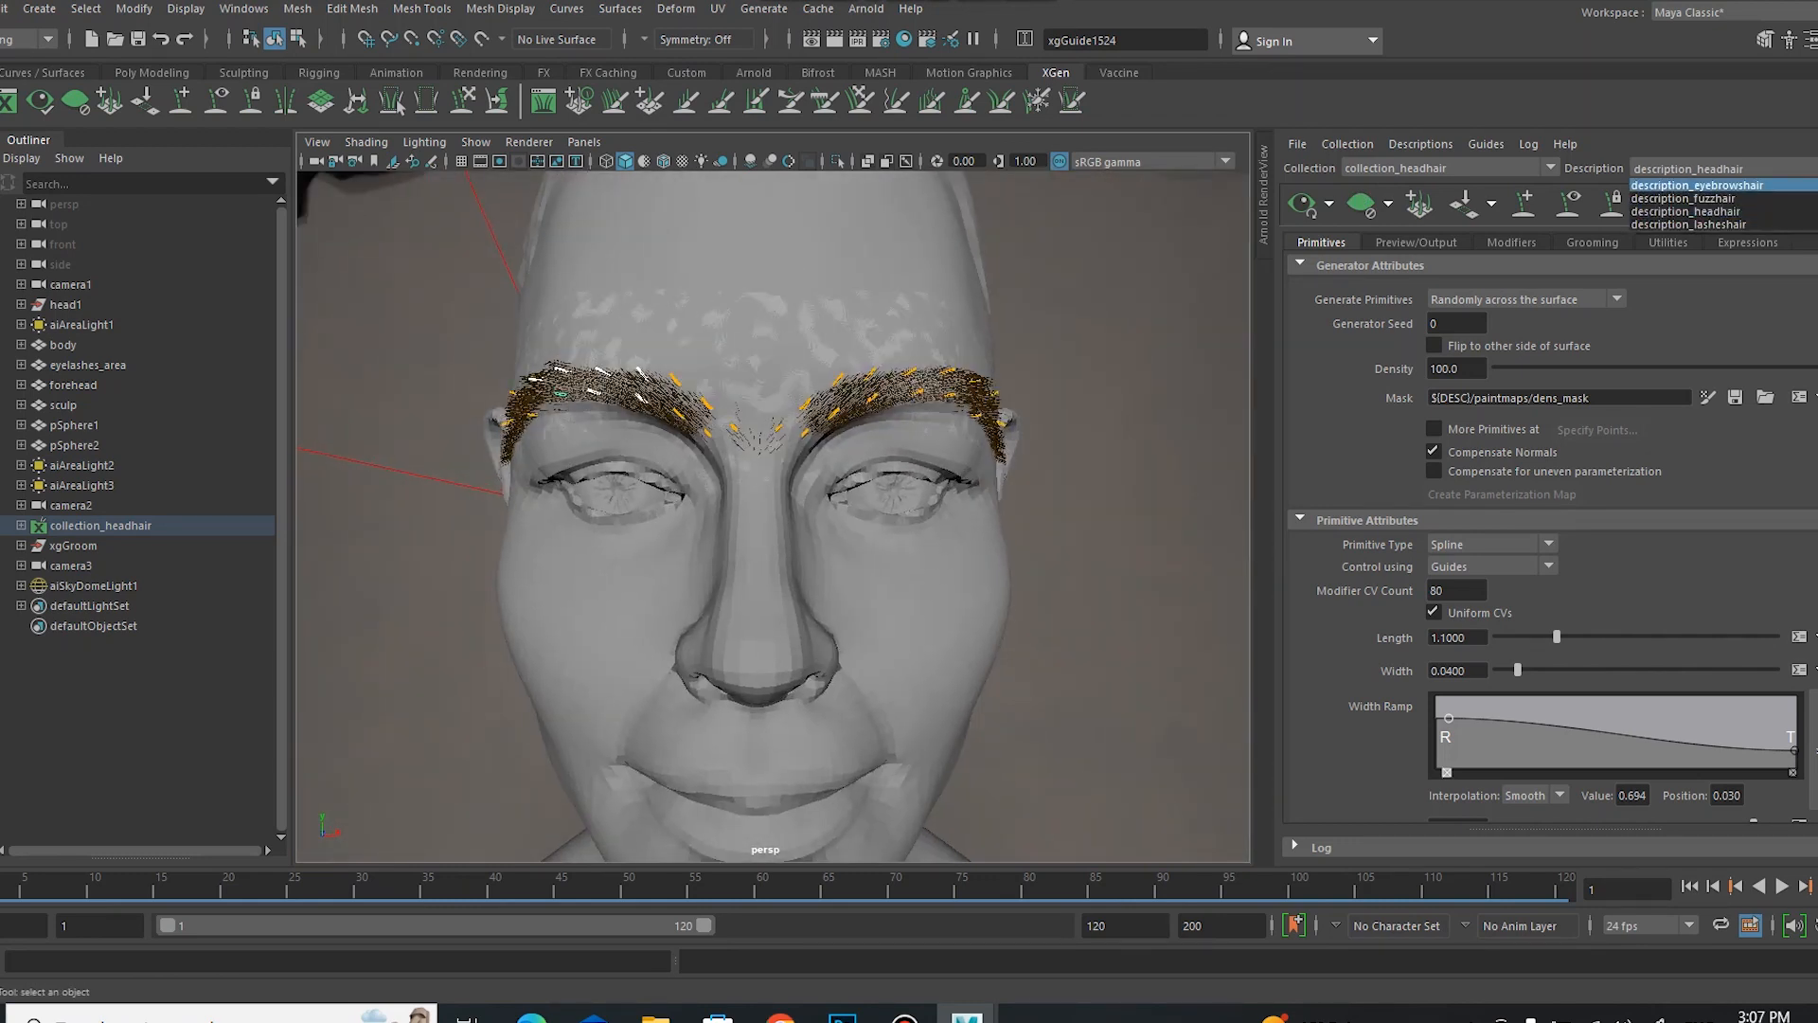
{"action": "left_click", "coordinate": [1704, 184]}
{"action": "left_click_drag", "start_coordinate": [1122, 611], "coordinate": [1132, 668], "text": "alt"}
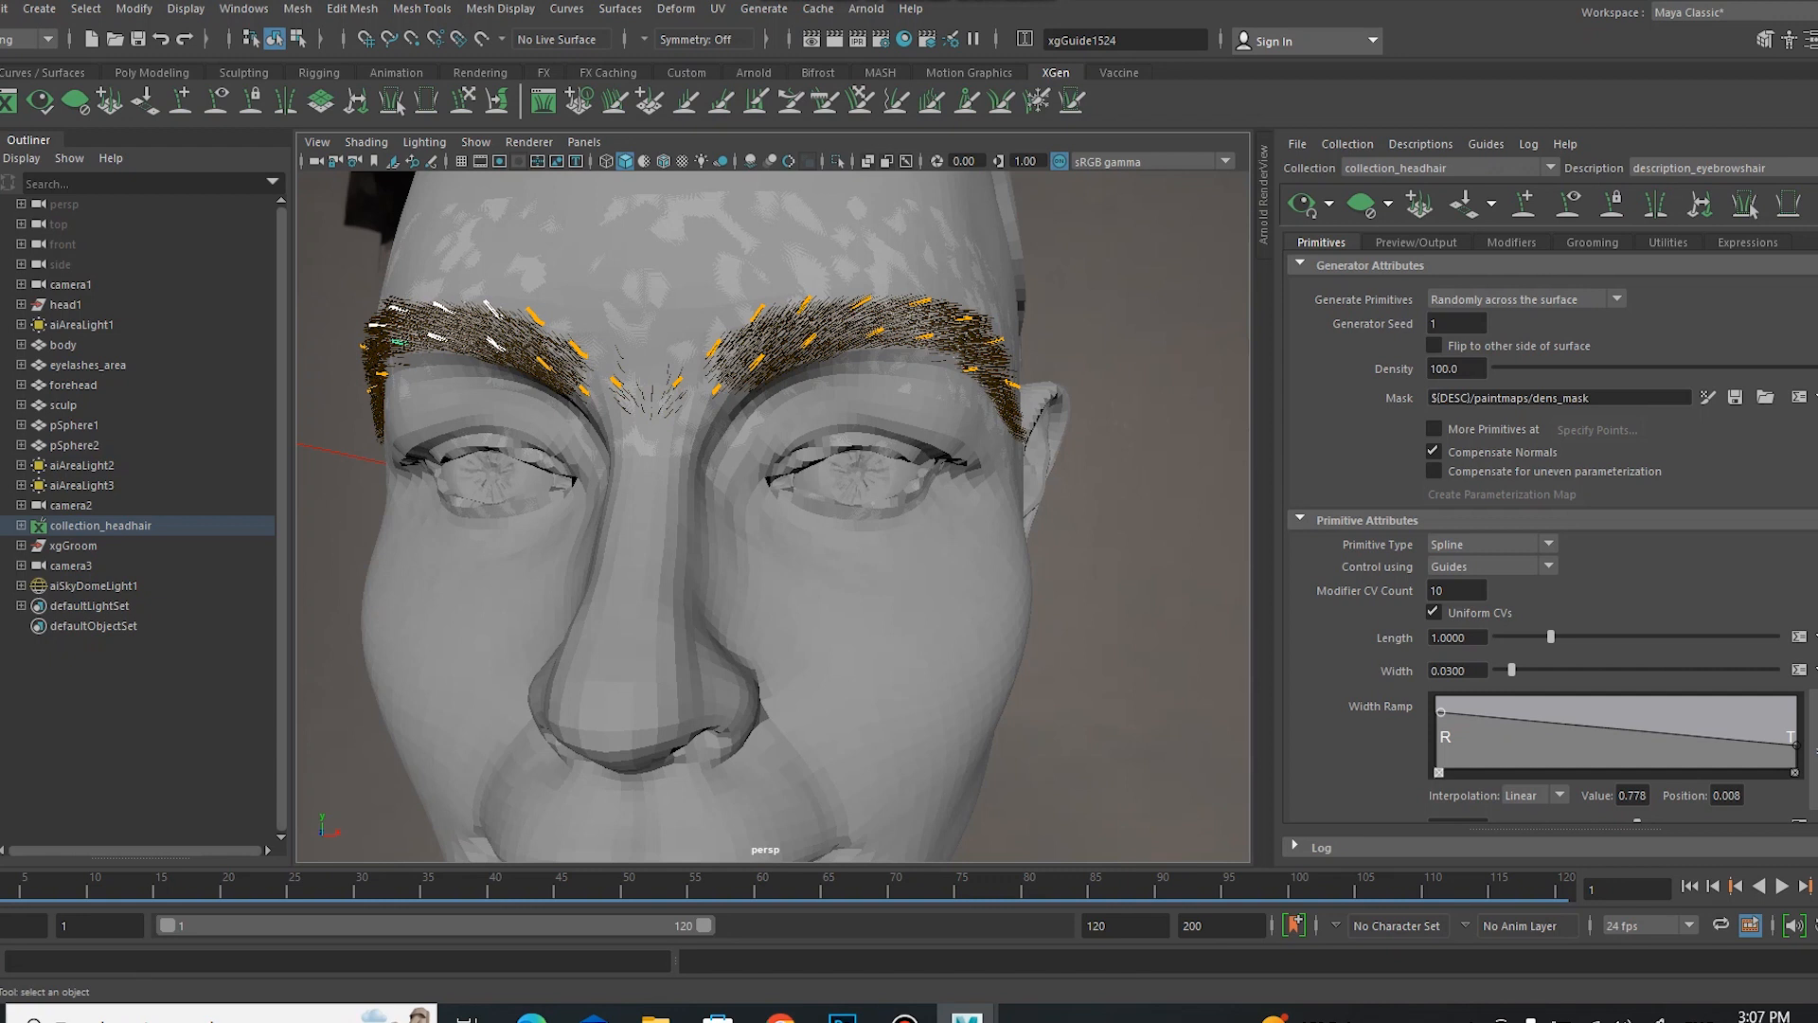
{"action": "left_click", "coordinate": [1511, 243]}
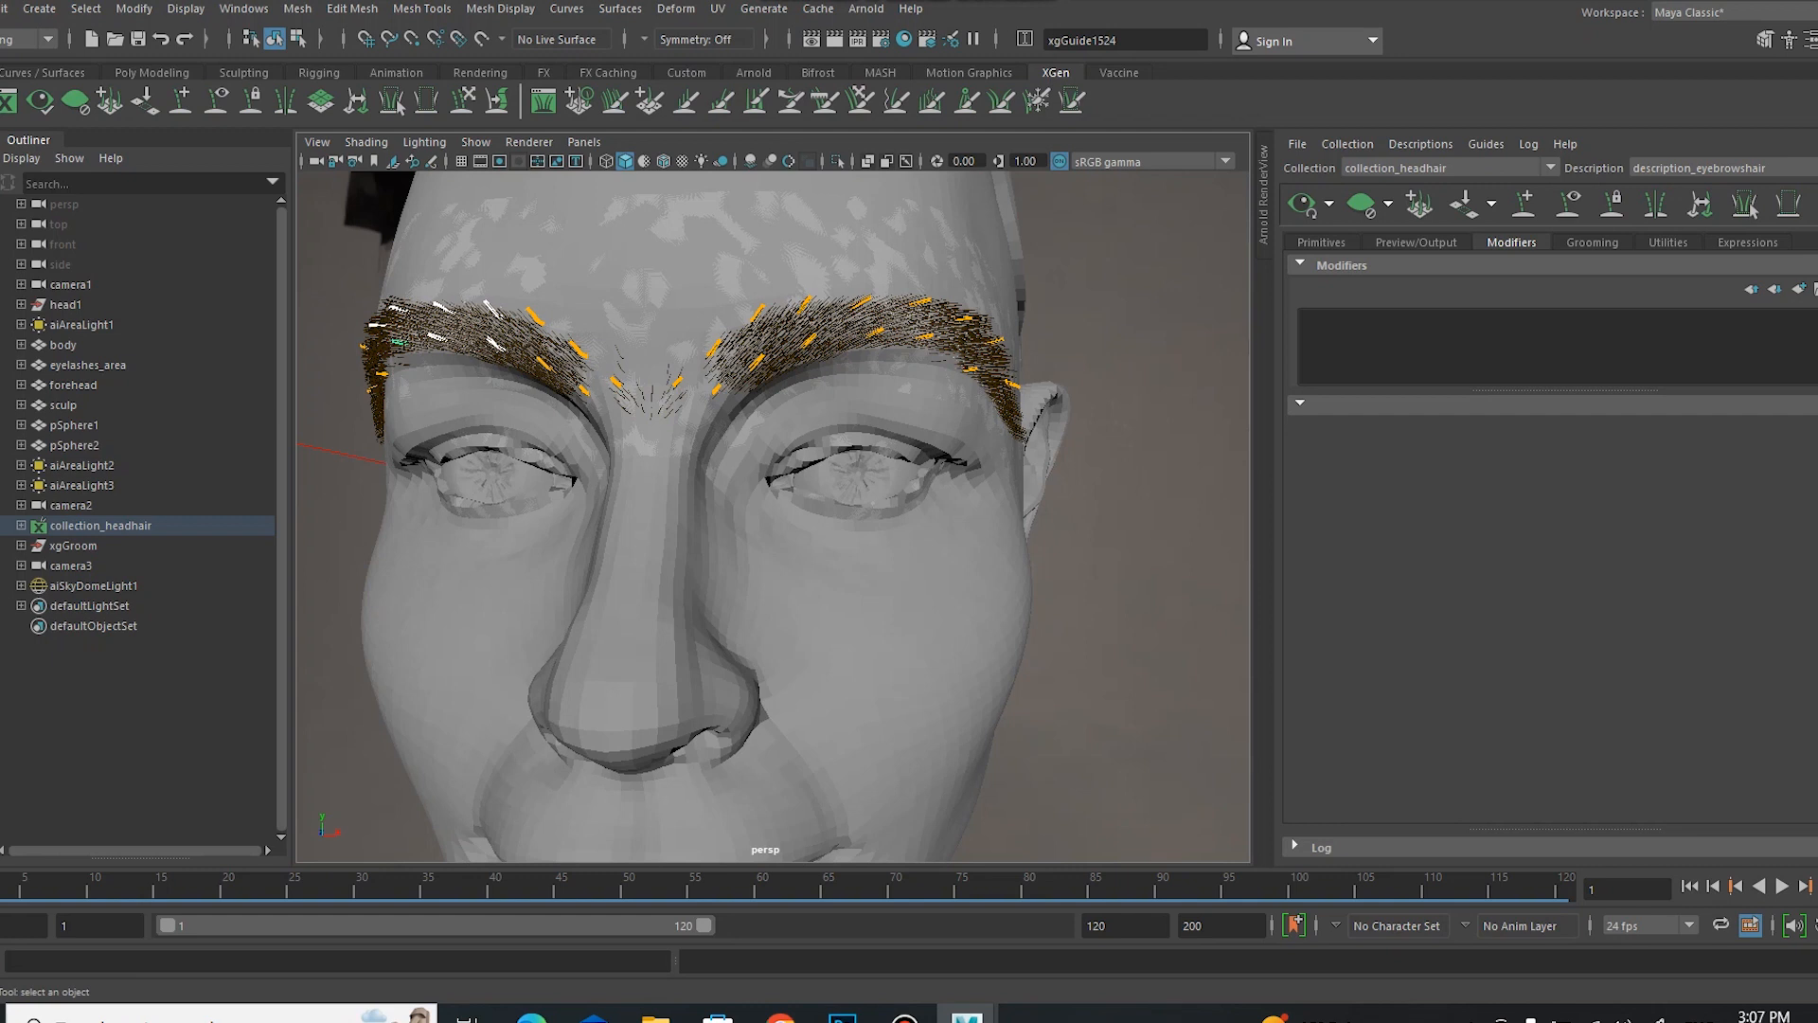
{"action": "left_click", "coordinate": [1319, 242]}
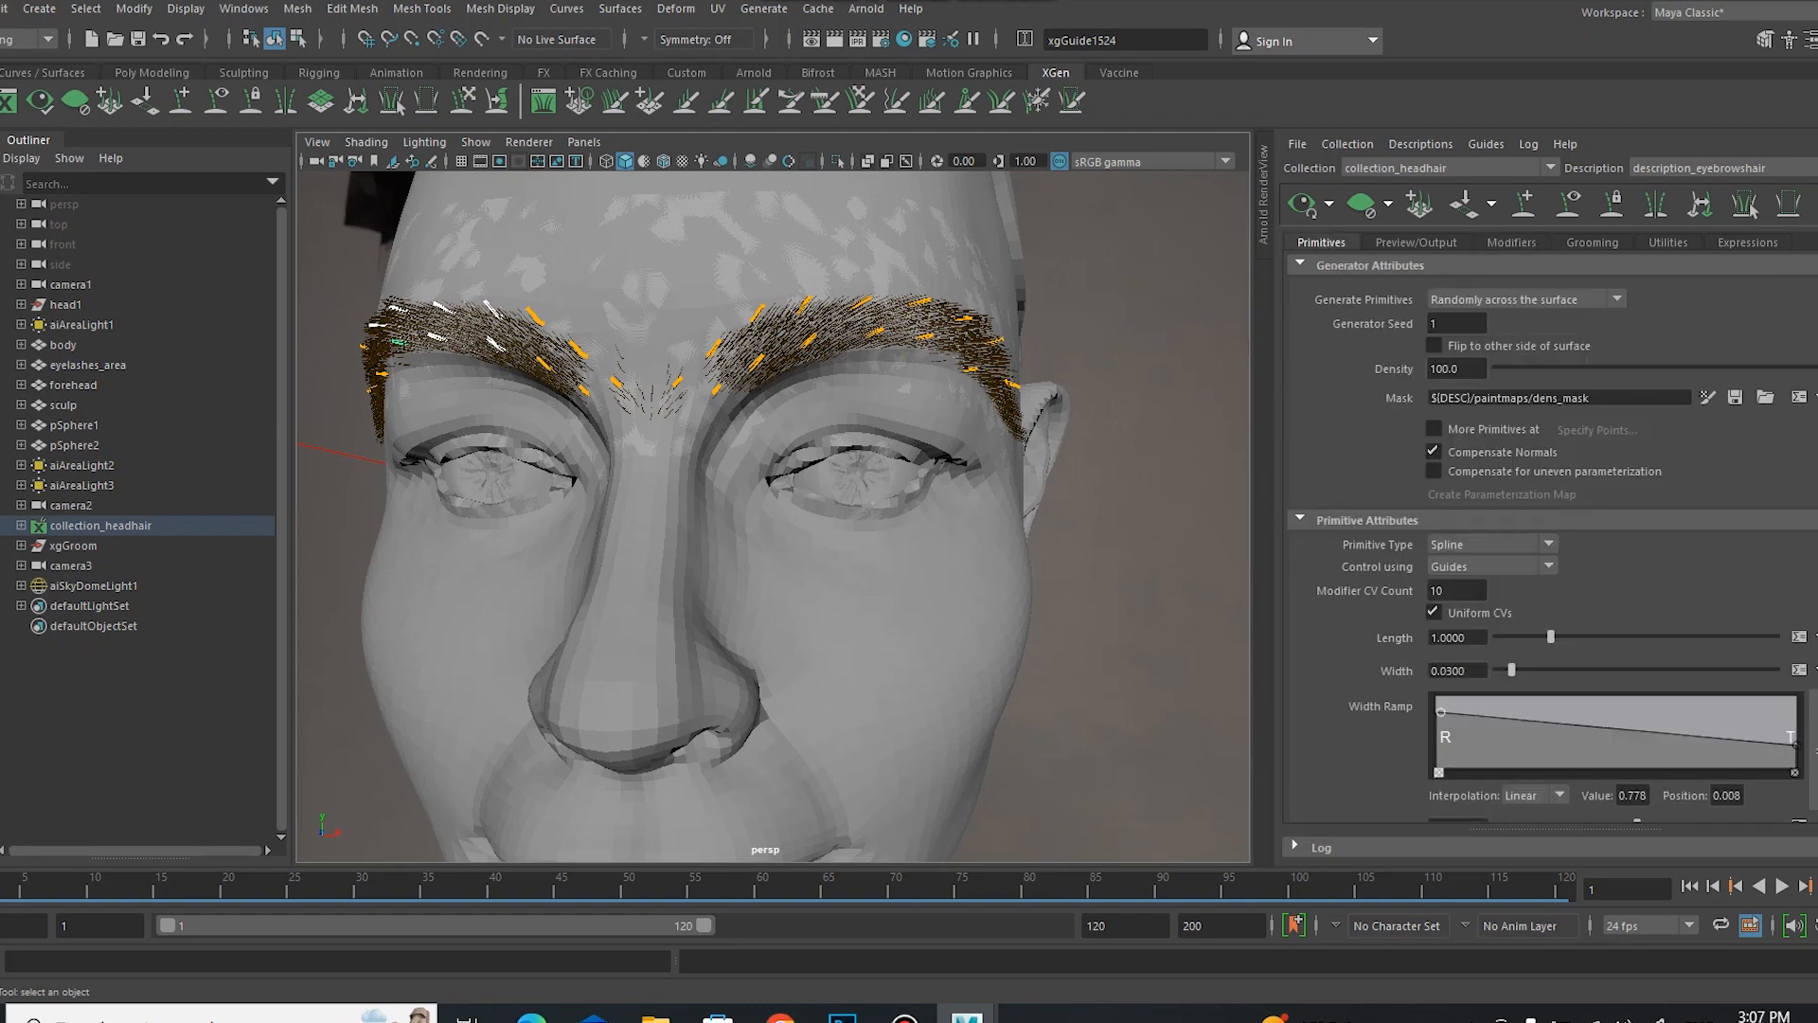
Step: Select aiSkyDomeLight1 and examine the eyebrow hair and its guides from several angles and distances
{"action": "left_click", "coordinate": [1117, 678]}
{"action": "left_click_drag", "start_coordinate": [1117, 678], "coordinate": [1037, 670], "text": "alt"}
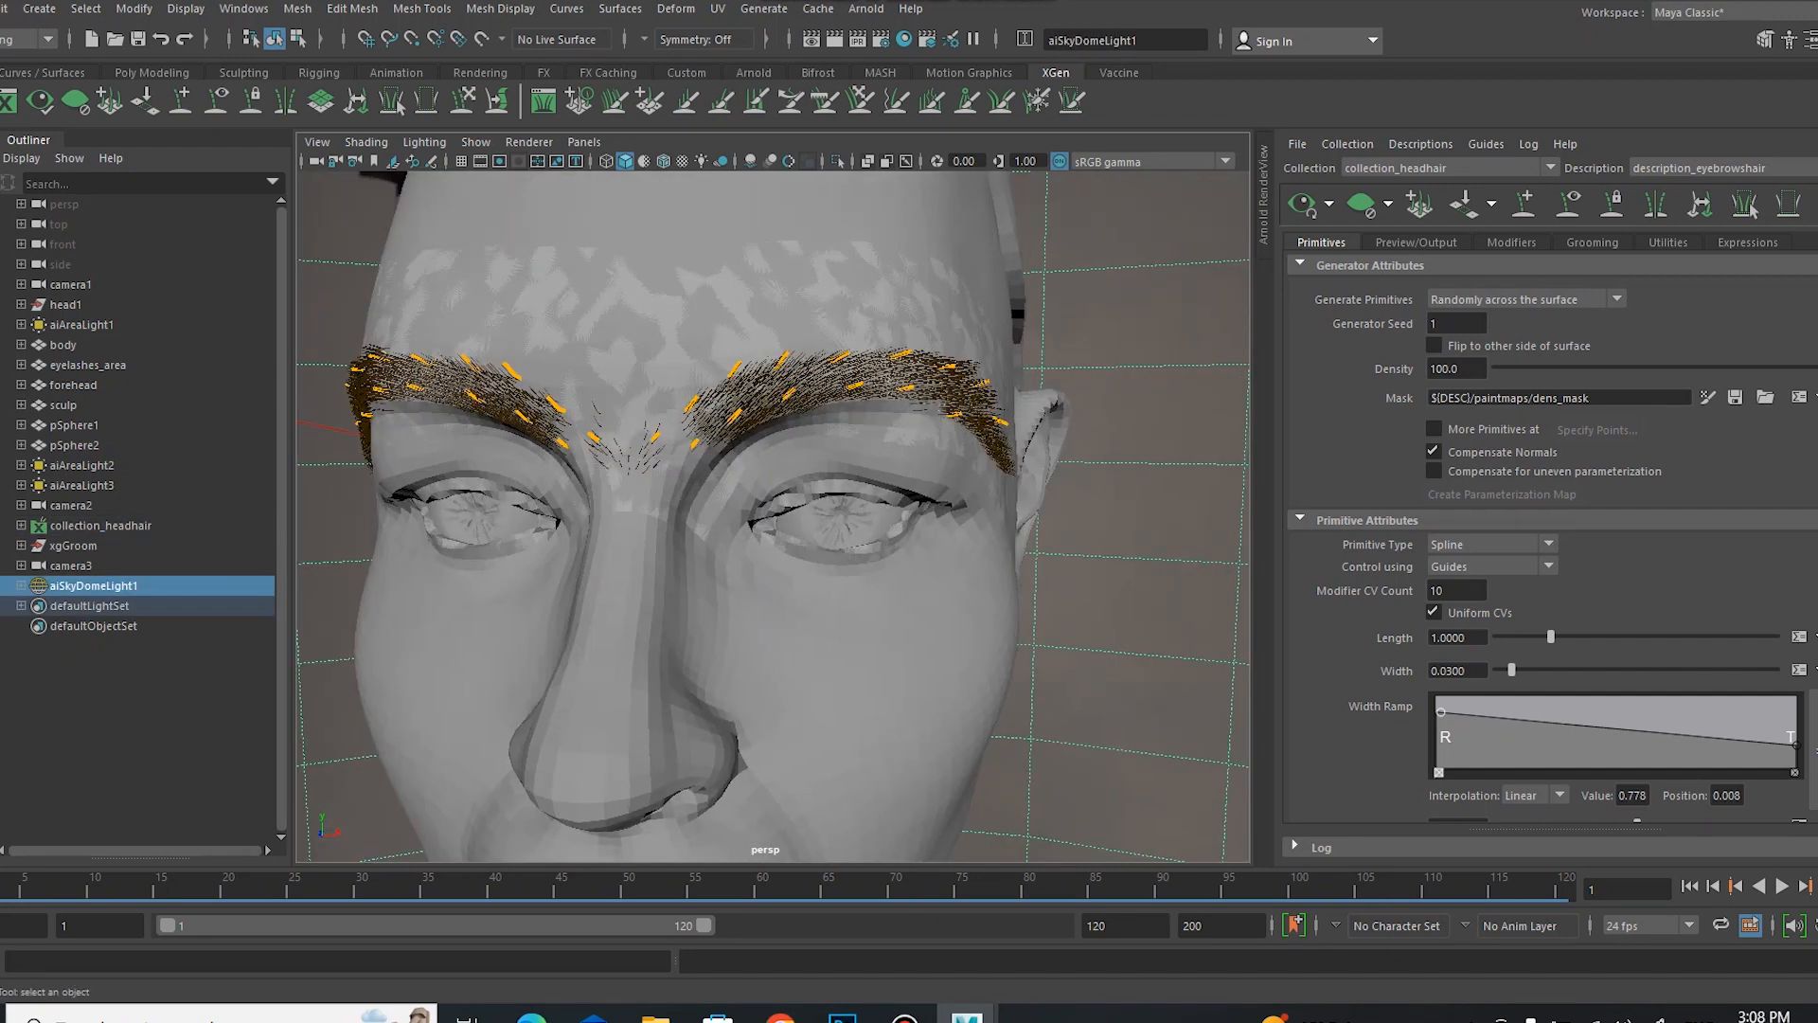
{"action": "left_click_drag", "start_coordinate": [1127, 609], "coordinate": [1040, 719], "text": "alt"}
{"action": "right_click_drag", "start_coordinate": [1040, 600], "coordinate": [1027, 511], "text": "alt"}
{"action": "left_click_drag", "start_coordinate": [1003, 682], "coordinate": [938, 669], "text": "alt"}
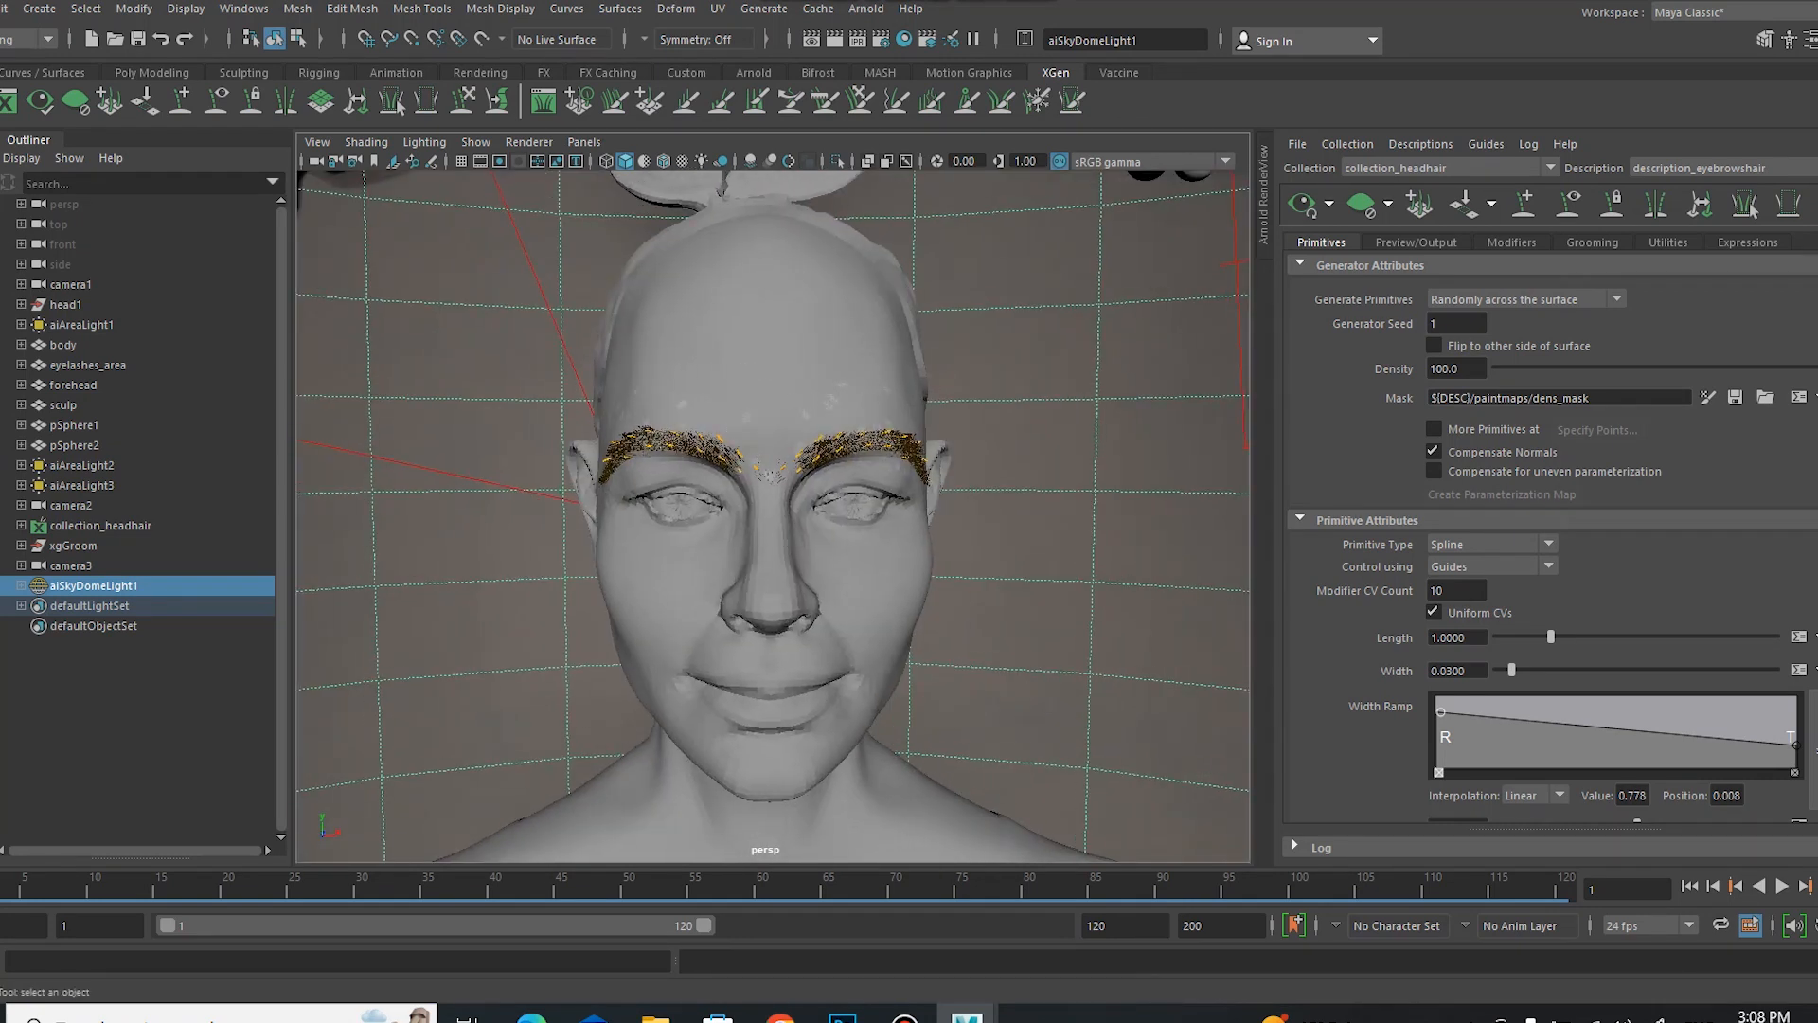
{"action": "right_click_drag", "start_coordinate": [1033, 663], "coordinate": [1080, 713], "text": "alt"}
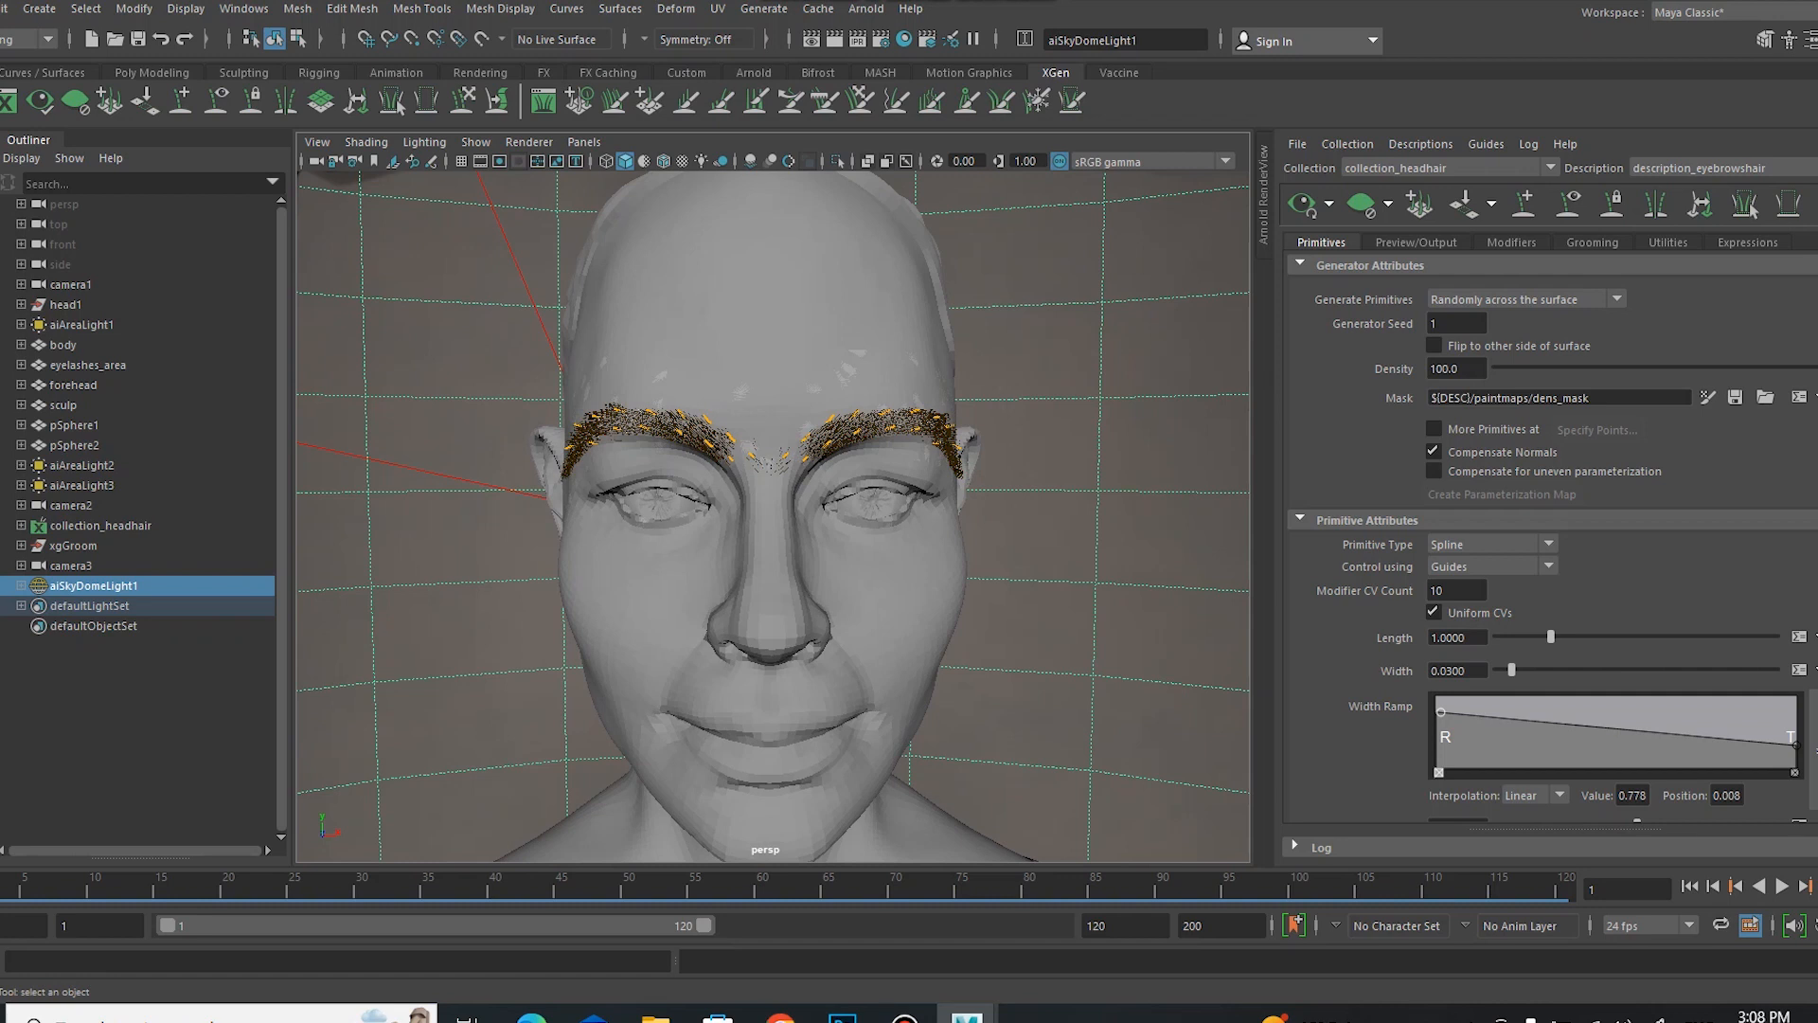
Step: Select the eyelashes_area mesh and switch to description_lasheshair with both eyes in closer view
{"action": "left_click", "coordinate": [88, 364]}
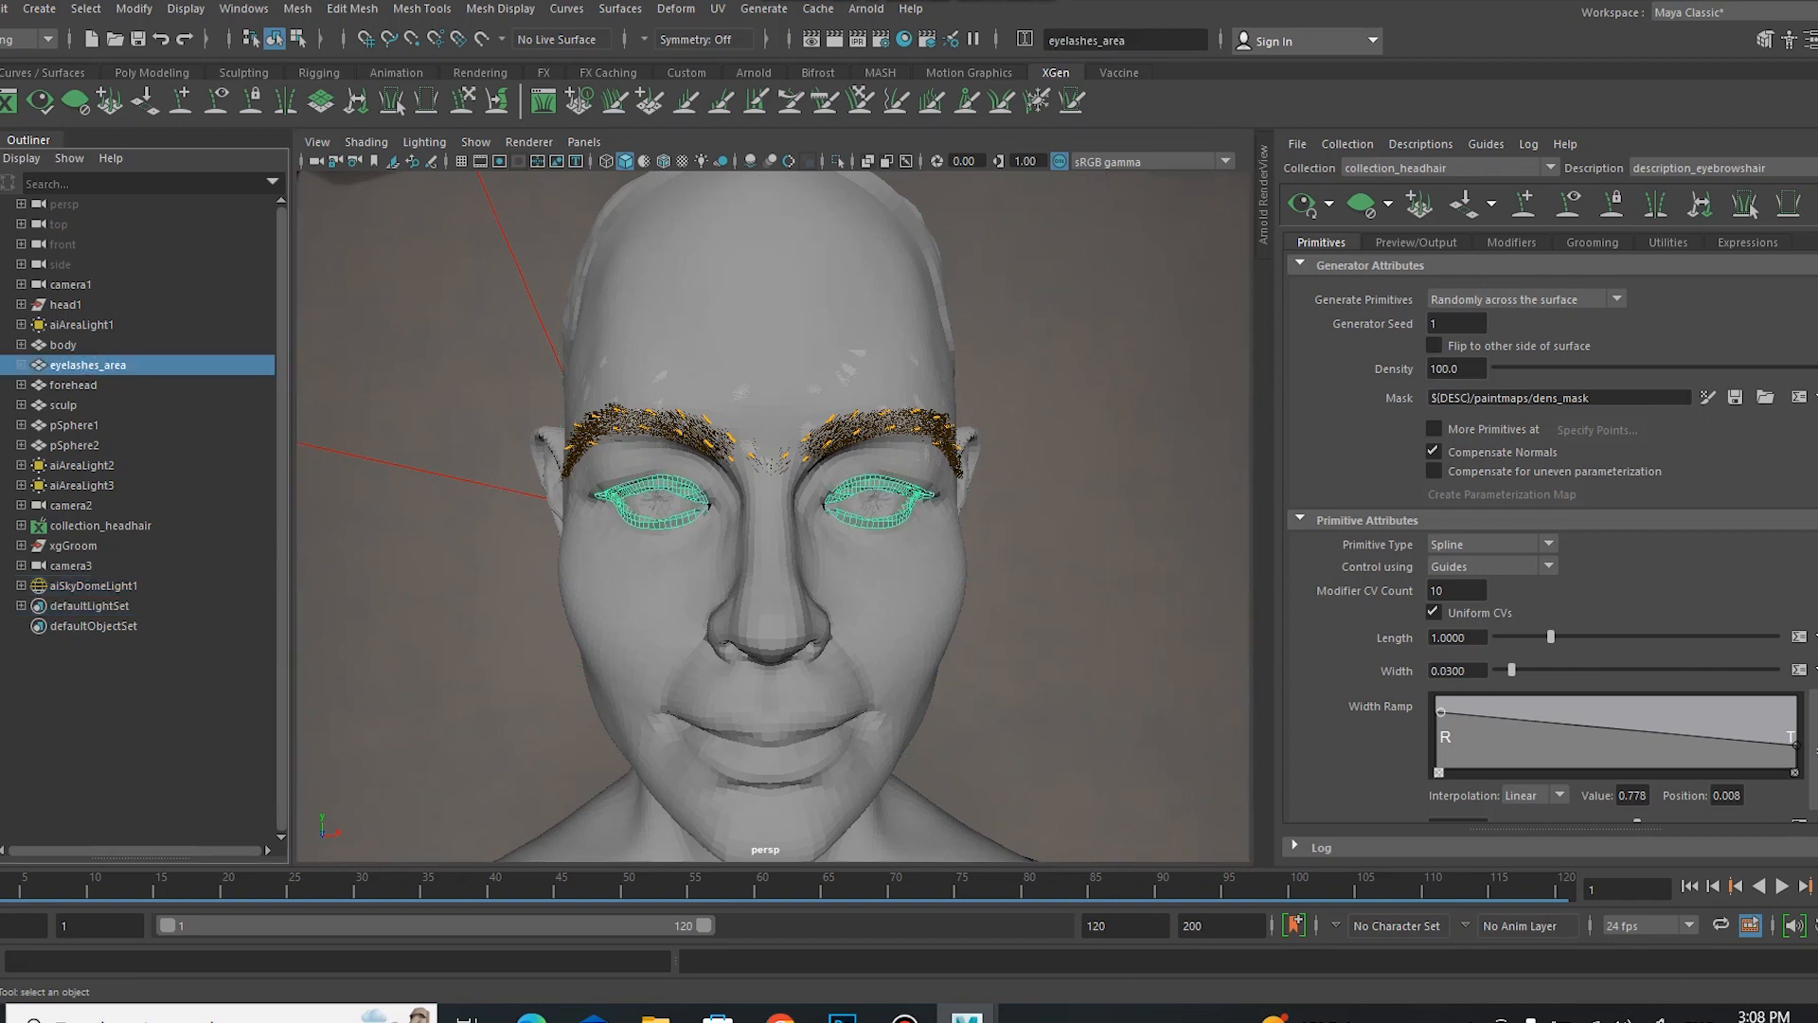
{"action": "left_click", "coordinate": [1732, 168]}
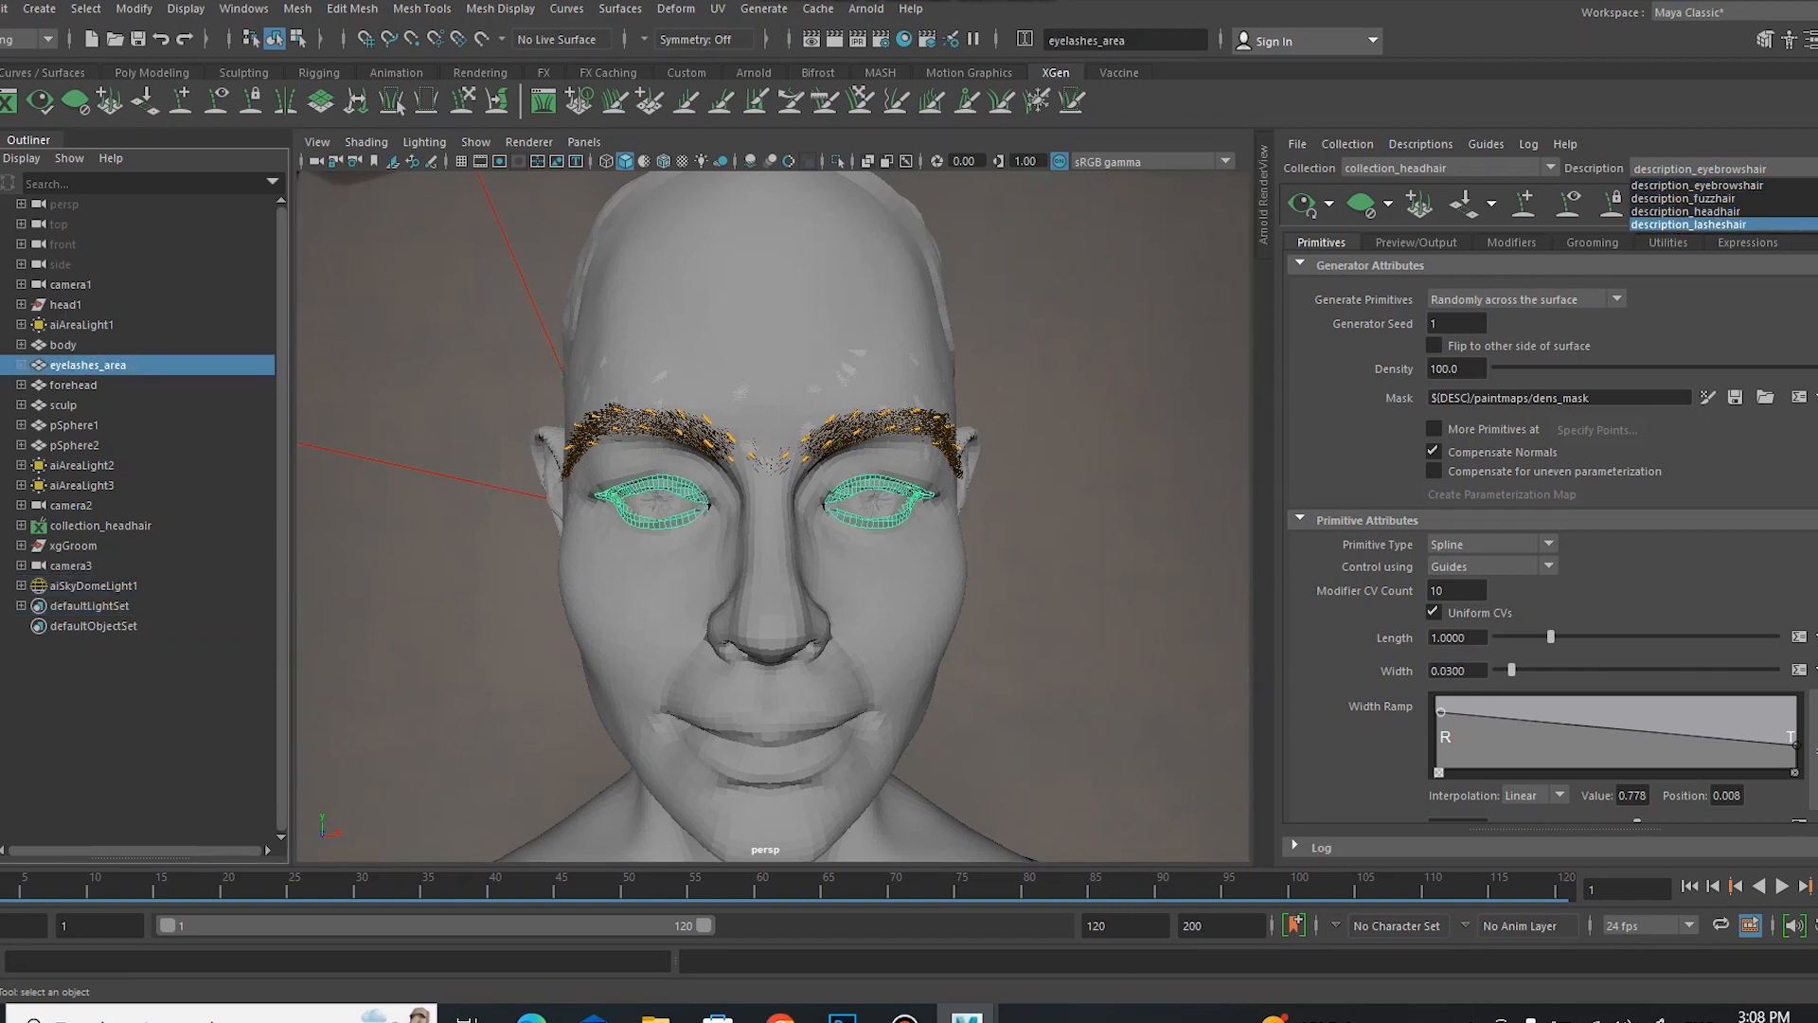
{"action": "left_click", "coordinate": [1704, 225]}
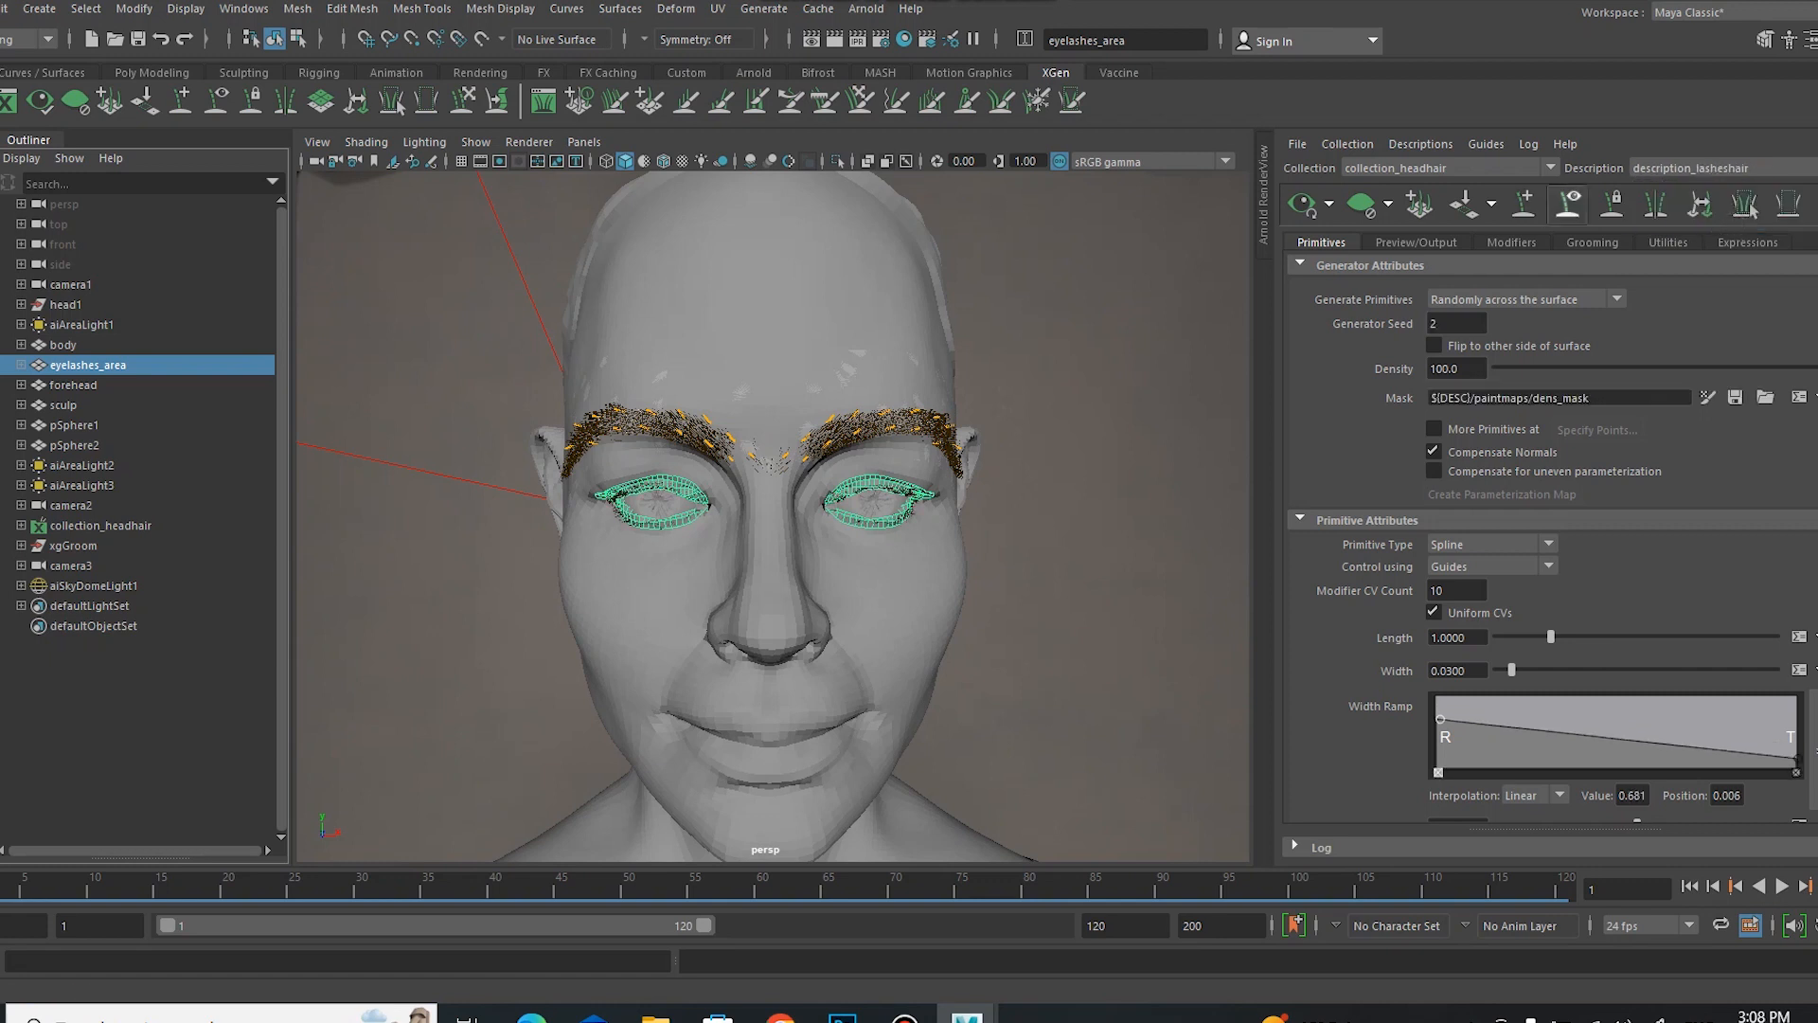
{"action": "right_click_drag", "start_coordinate": [1037, 568], "coordinate": [1141, 699], "text": "alt"}
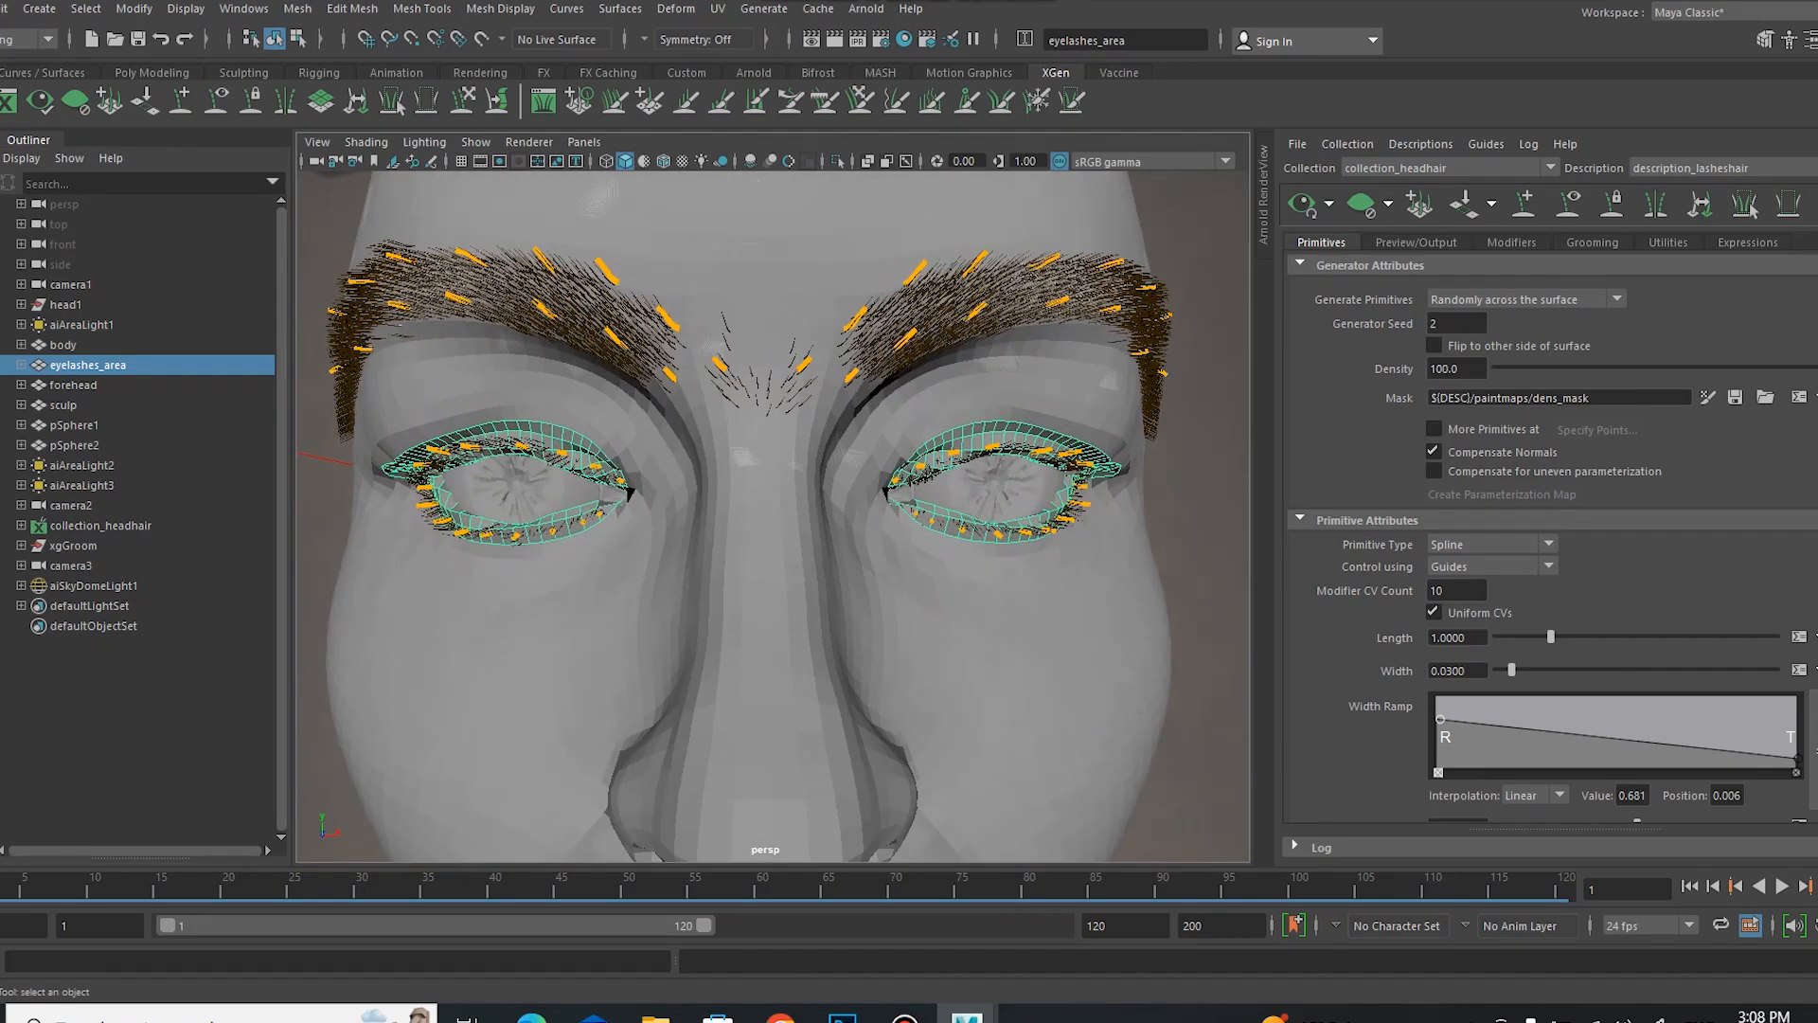
{"action": "mouse_move", "coordinate": [1196, 657]}
{"action": "left_mouse_down", "text": "alt"}
{"action": "mouse_move", "coordinate": [1154, 641]}
{"action": "mouse_move", "coordinate": [1210, 666]}
{"action": "mouse_move", "coordinate": [1170, 660]}
{"action": "mouse_move", "coordinate": [1190, 650]}
{"action": "mouse_move", "coordinate": [1179, 674]}
{"action": "left_mouse_up", "text": "alt"}
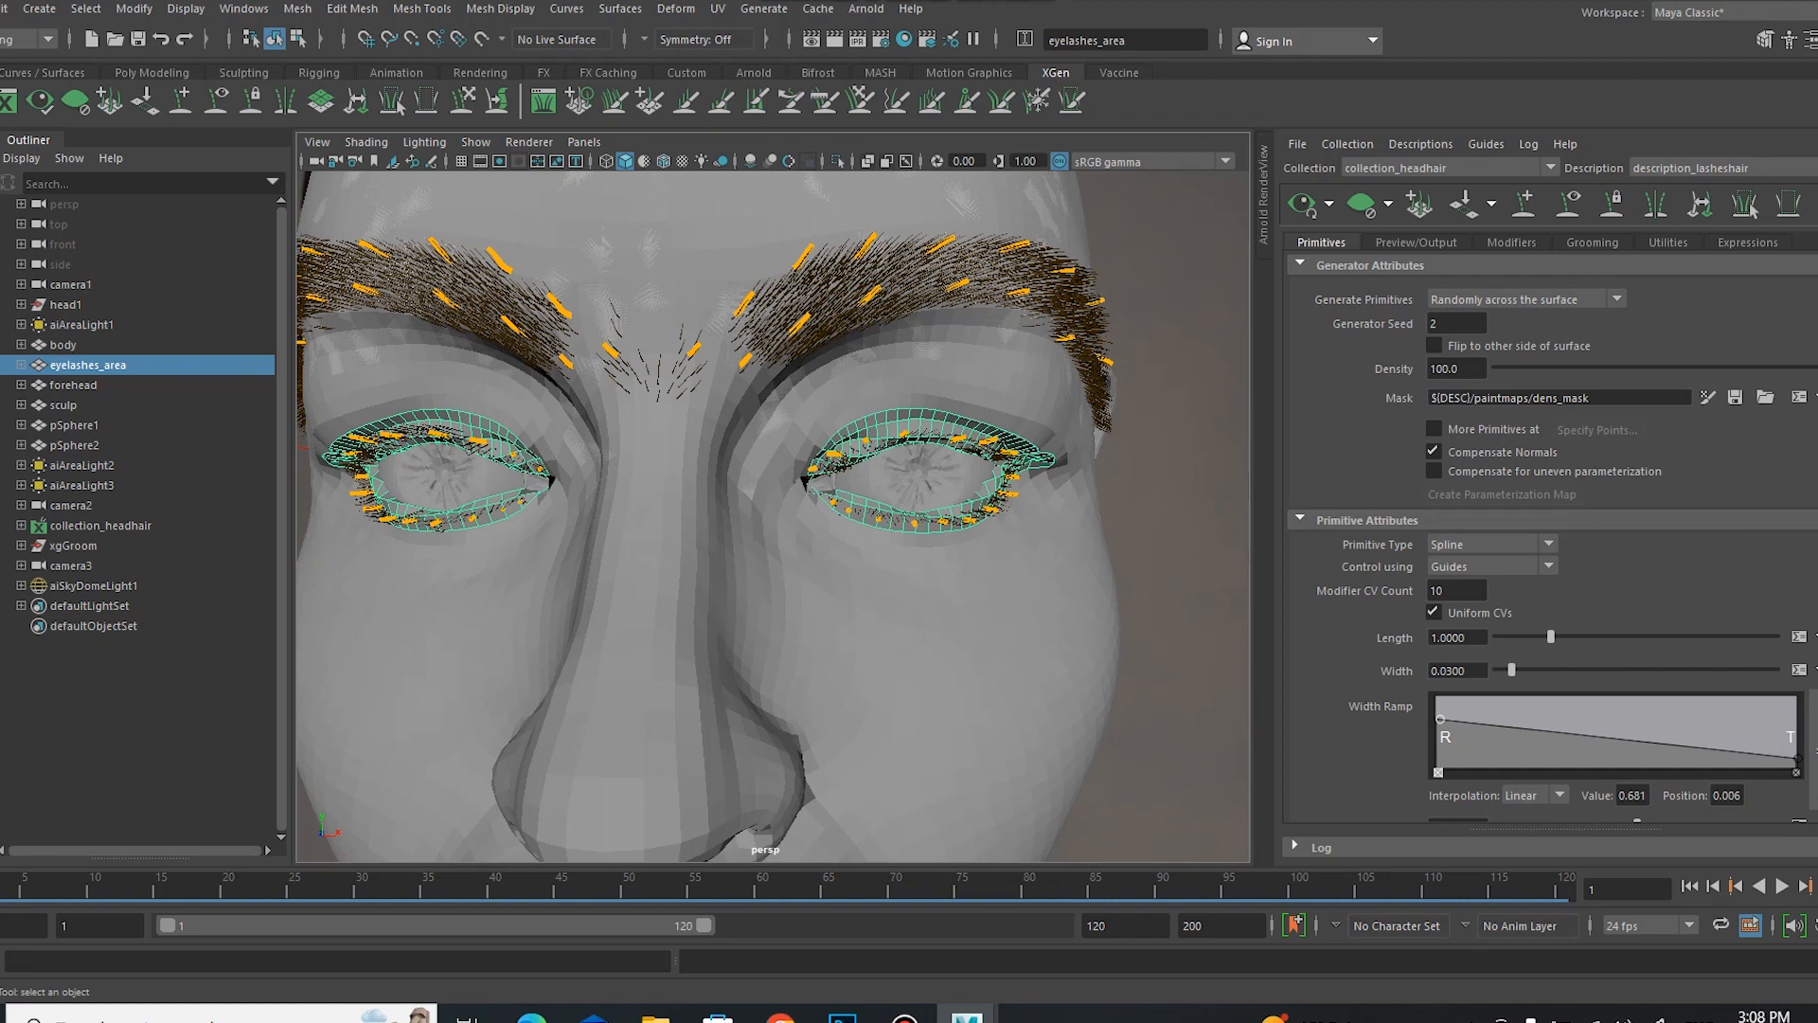
Step: Highlight the lash guides around the character's left eye by selecting them, and select aiSkyDomeLight1 to inspect the lashes unselected
{"action": "left_click_drag", "start_coordinate": [1058, 408], "coordinate": [831, 575]}
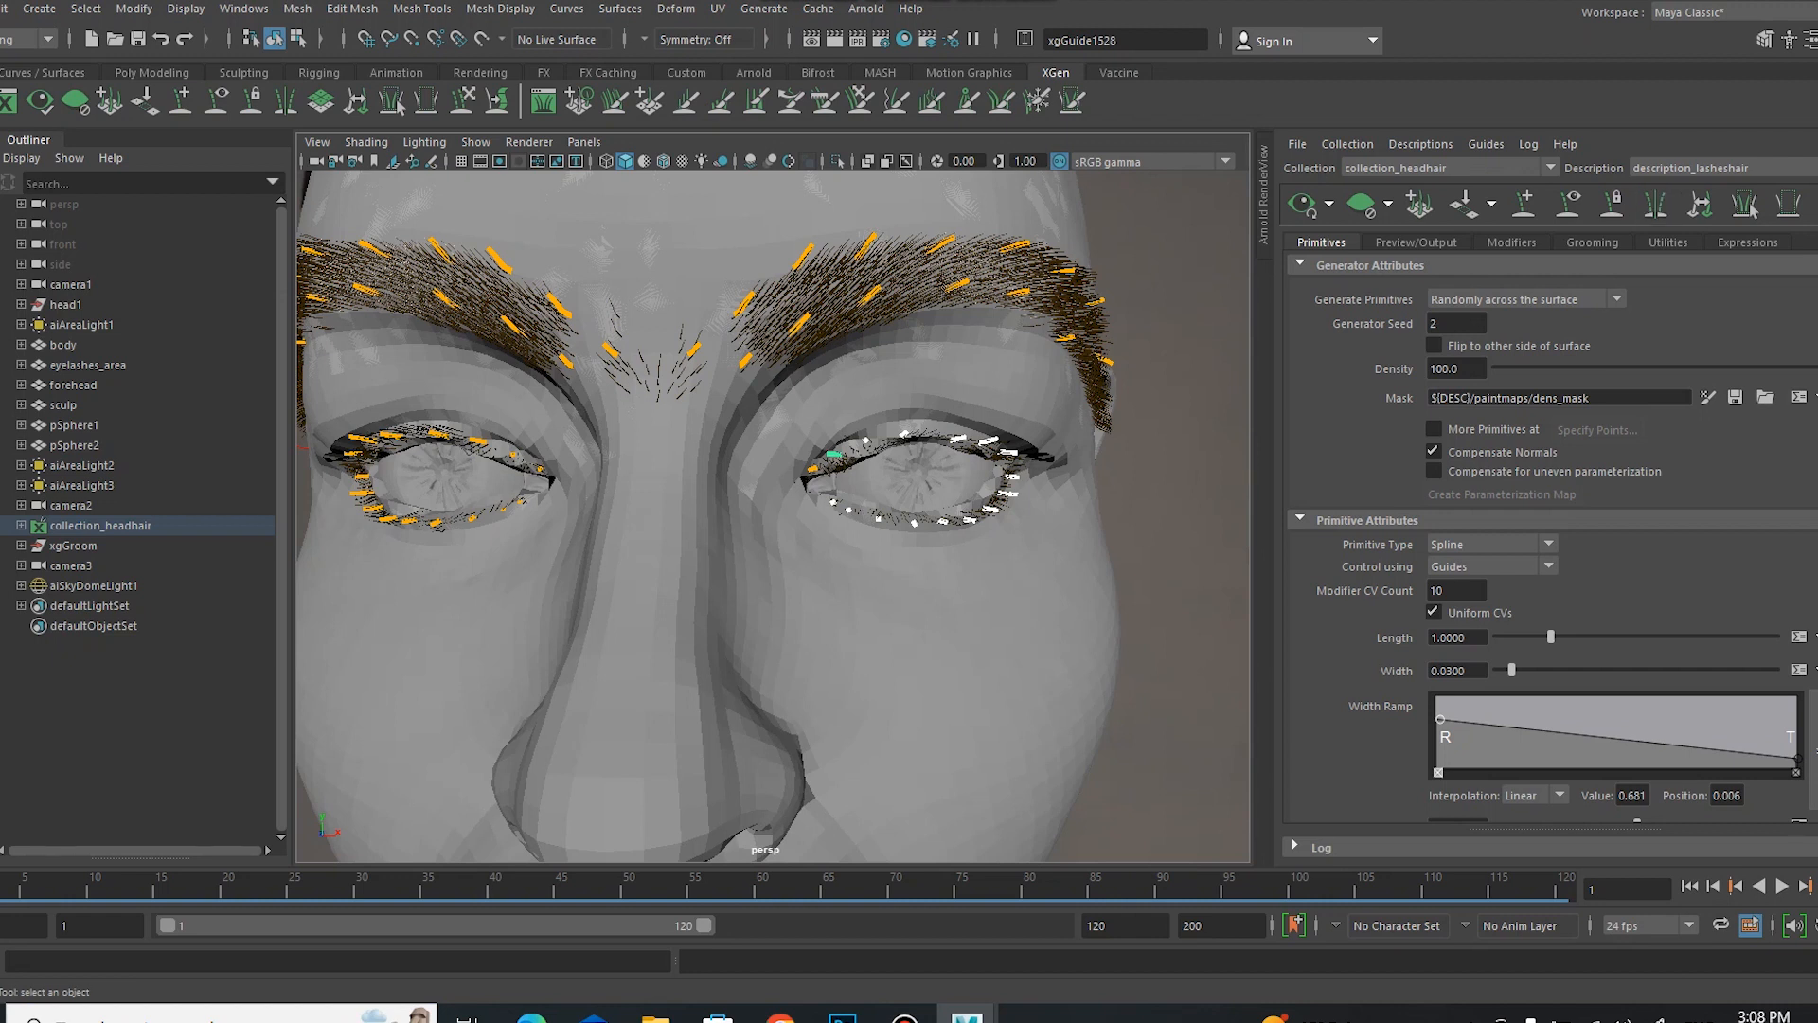
{"action": "left_click", "coordinate": [1199, 667]}
{"action": "mouse_move", "coordinate": [1199, 667]}
{"action": "left_mouse_down", "text": "alt"}
{"action": "mouse_move", "coordinate": [1133, 669]}
{"action": "mouse_move", "coordinate": [1149, 650]}
{"action": "mouse_move", "coordinate": [1163, 665]}
{"action": "left_mouse_up", "text": "alt"}
{"action": "mouse_move", "coordinate": [1156, 569]}
{"action": "left_mouse_down", "text": "alt"}
{"action": "mouse_move", "coordinate": [1108, 597]}
{"action": "mouse_move", "coordinate": [1197, 581]}
{"action": "mouse_move", "coordinate": [1167, 589]}
{"action": "left_mouse_up", "text": "alt"}
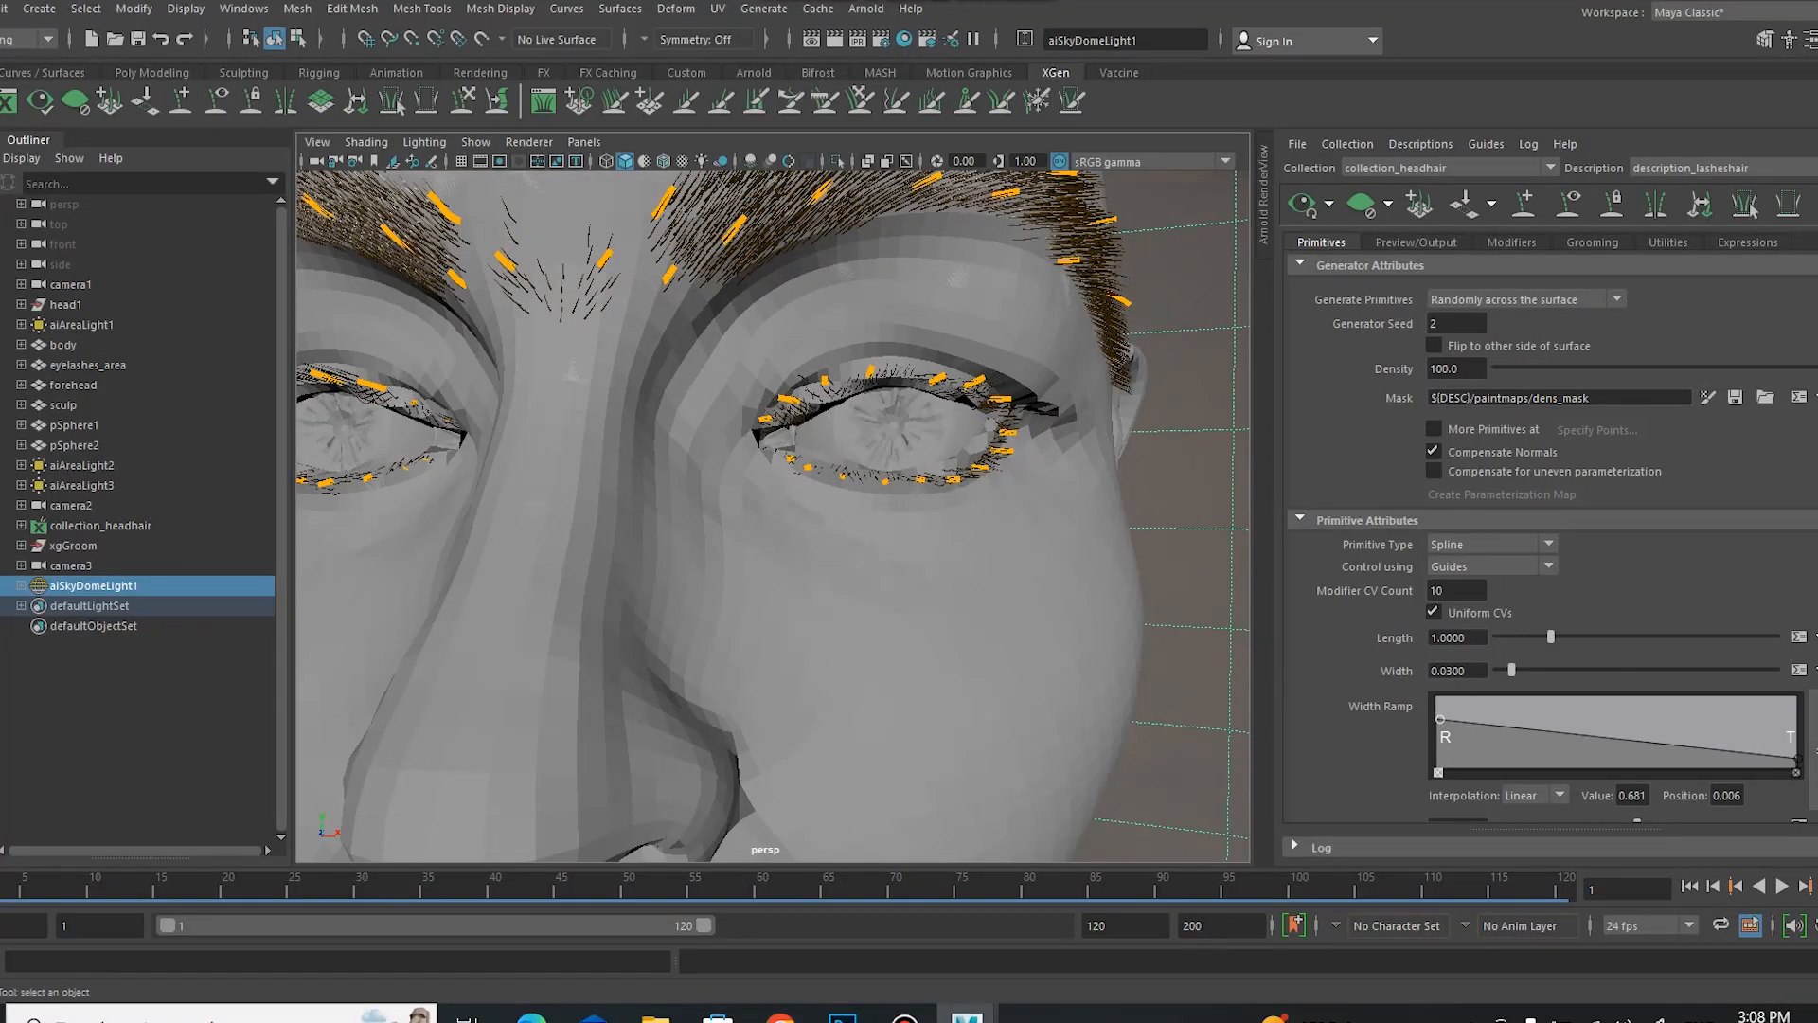
Step: Check the Curl Effect and clumping map settings of description_lasheshair's Clumping1 modifier without saving new maps
{"action": "left_click", "coordinate": [1510, 242]}
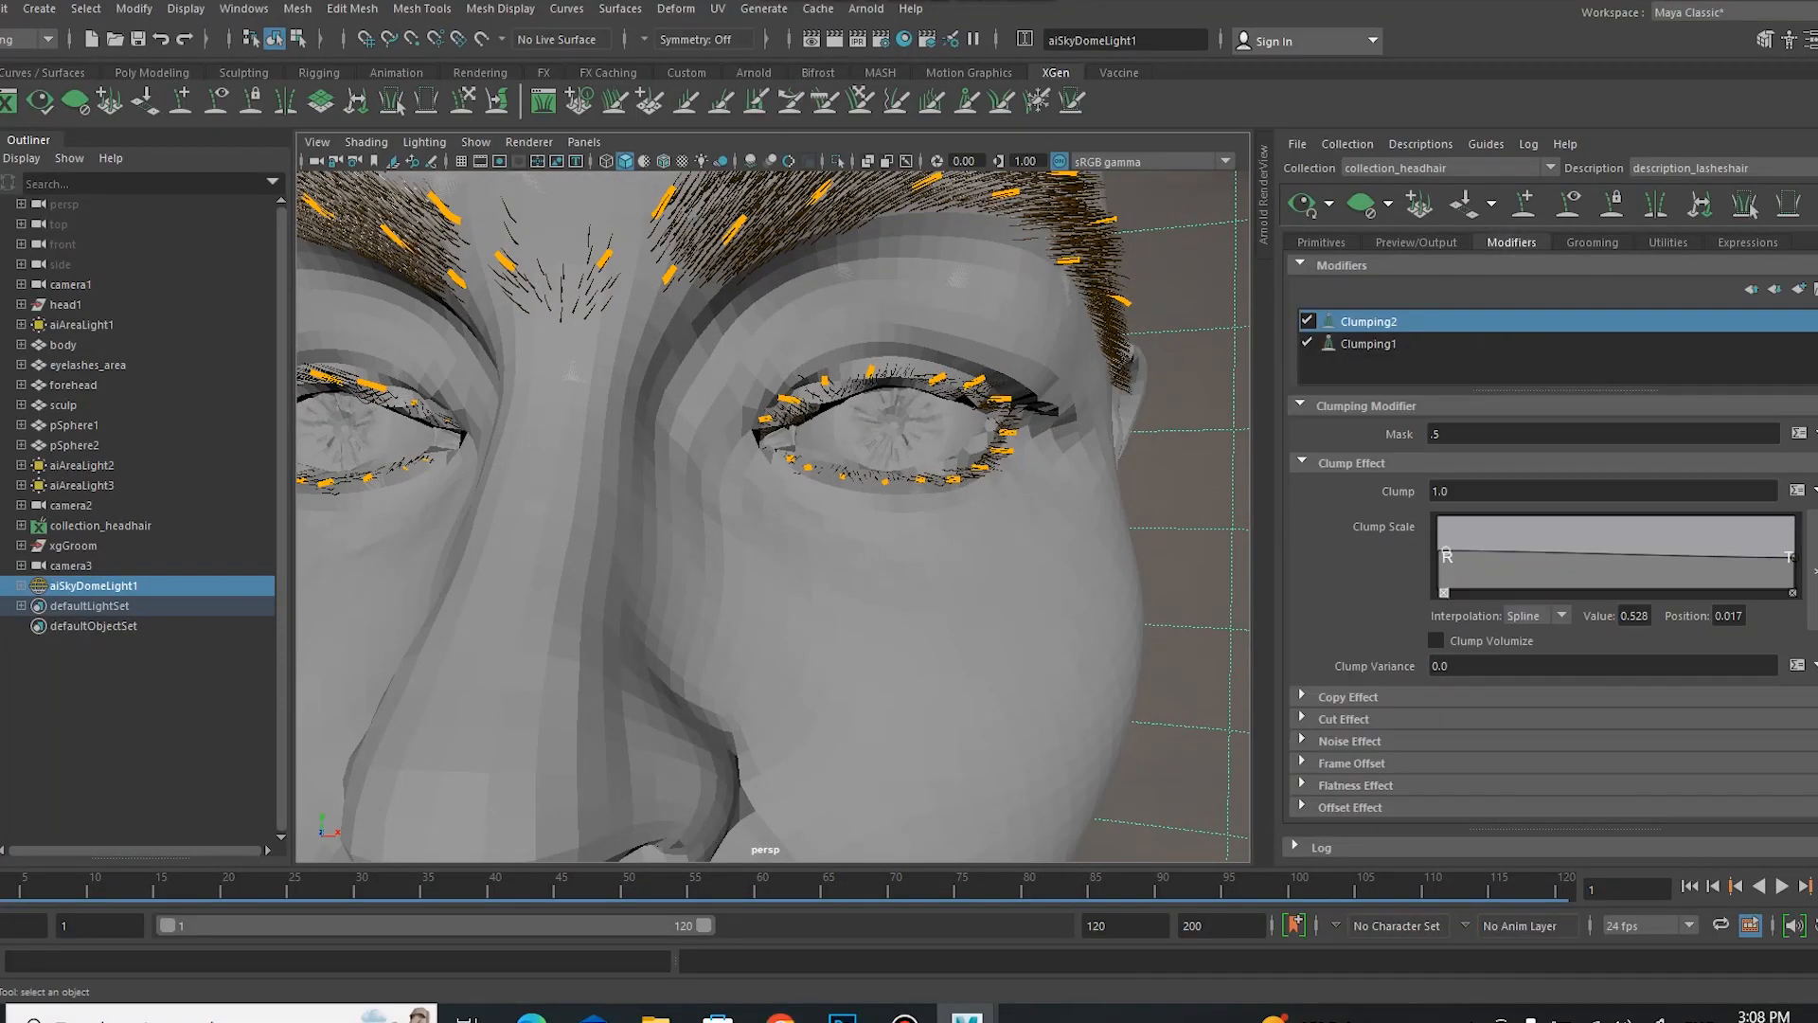
{"action": "left_click_drag", "start_coordinate": [1148, 596], "coordinate": [1208, 585], "text": "alt"}
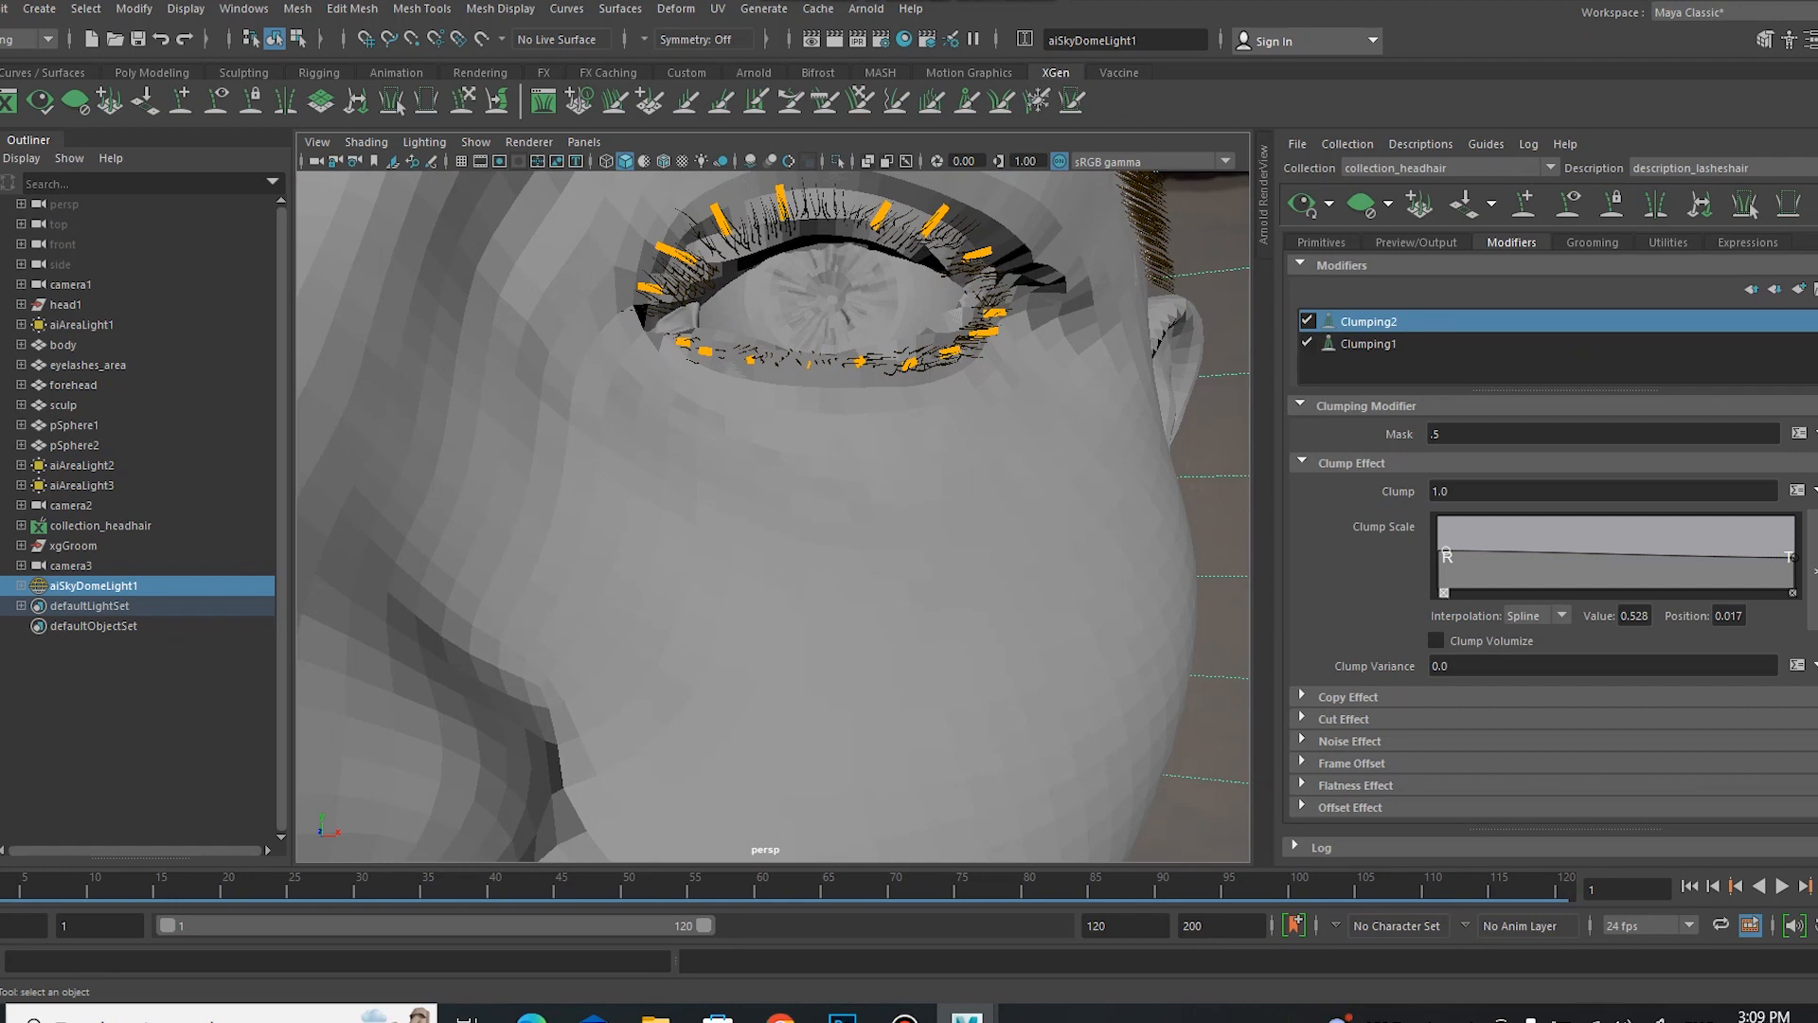
{"action": "left_click", "coordinate": [1369, 343]}
{"action": "scroll", "coordinate": [1798, 486], "scroll_direction": "down", "scroll_amount": 2}
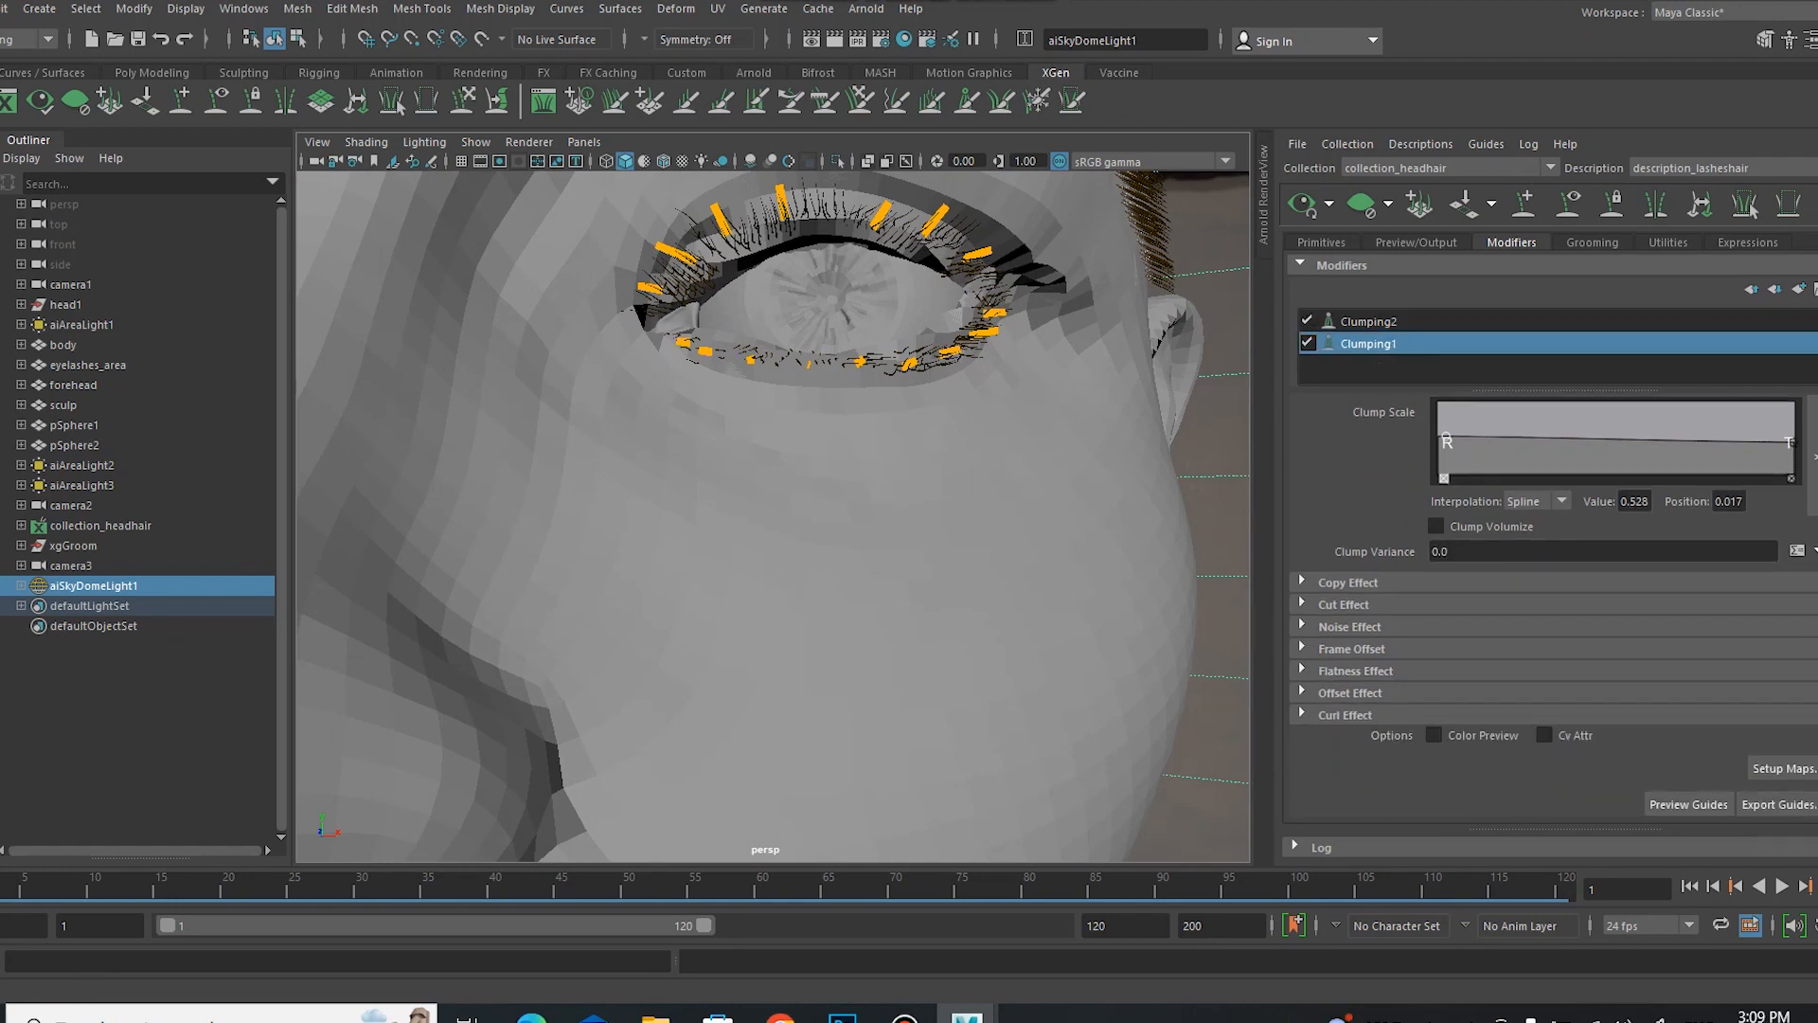
{"action": "left_click", "coordinate": [1303, 714]}
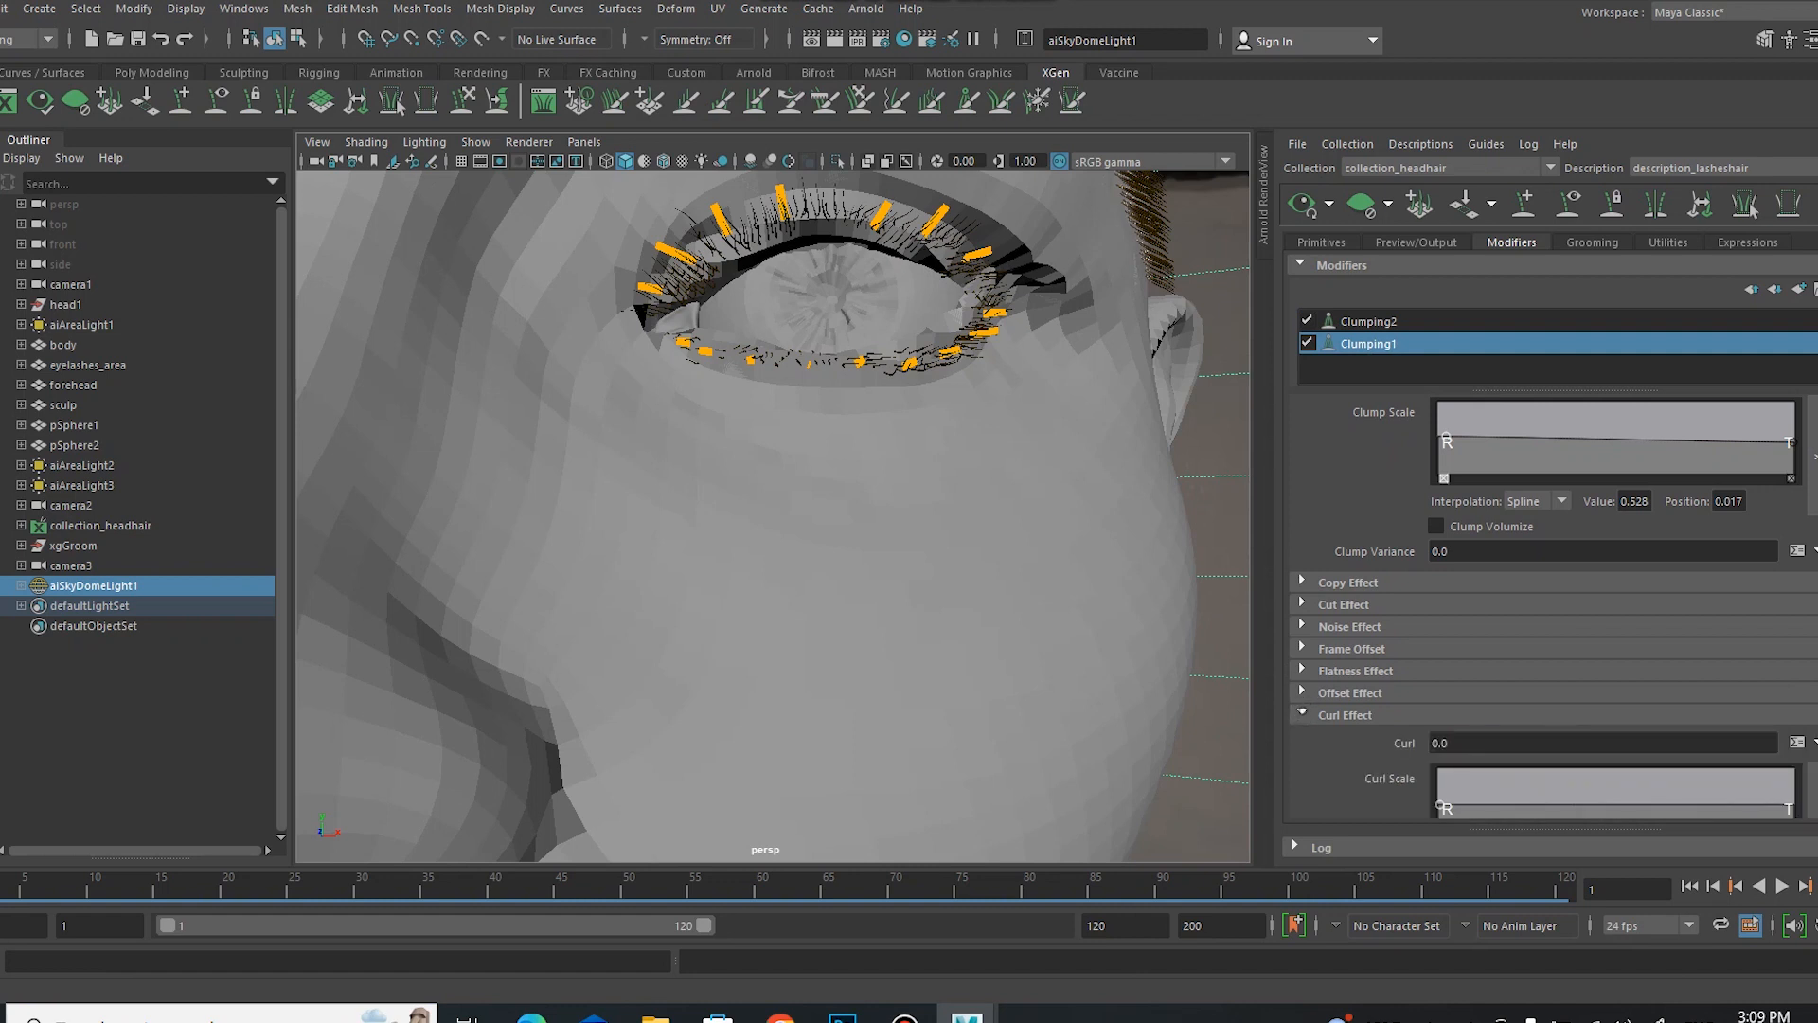
{"action": "left_click", "coordinate": [1303, 714]}
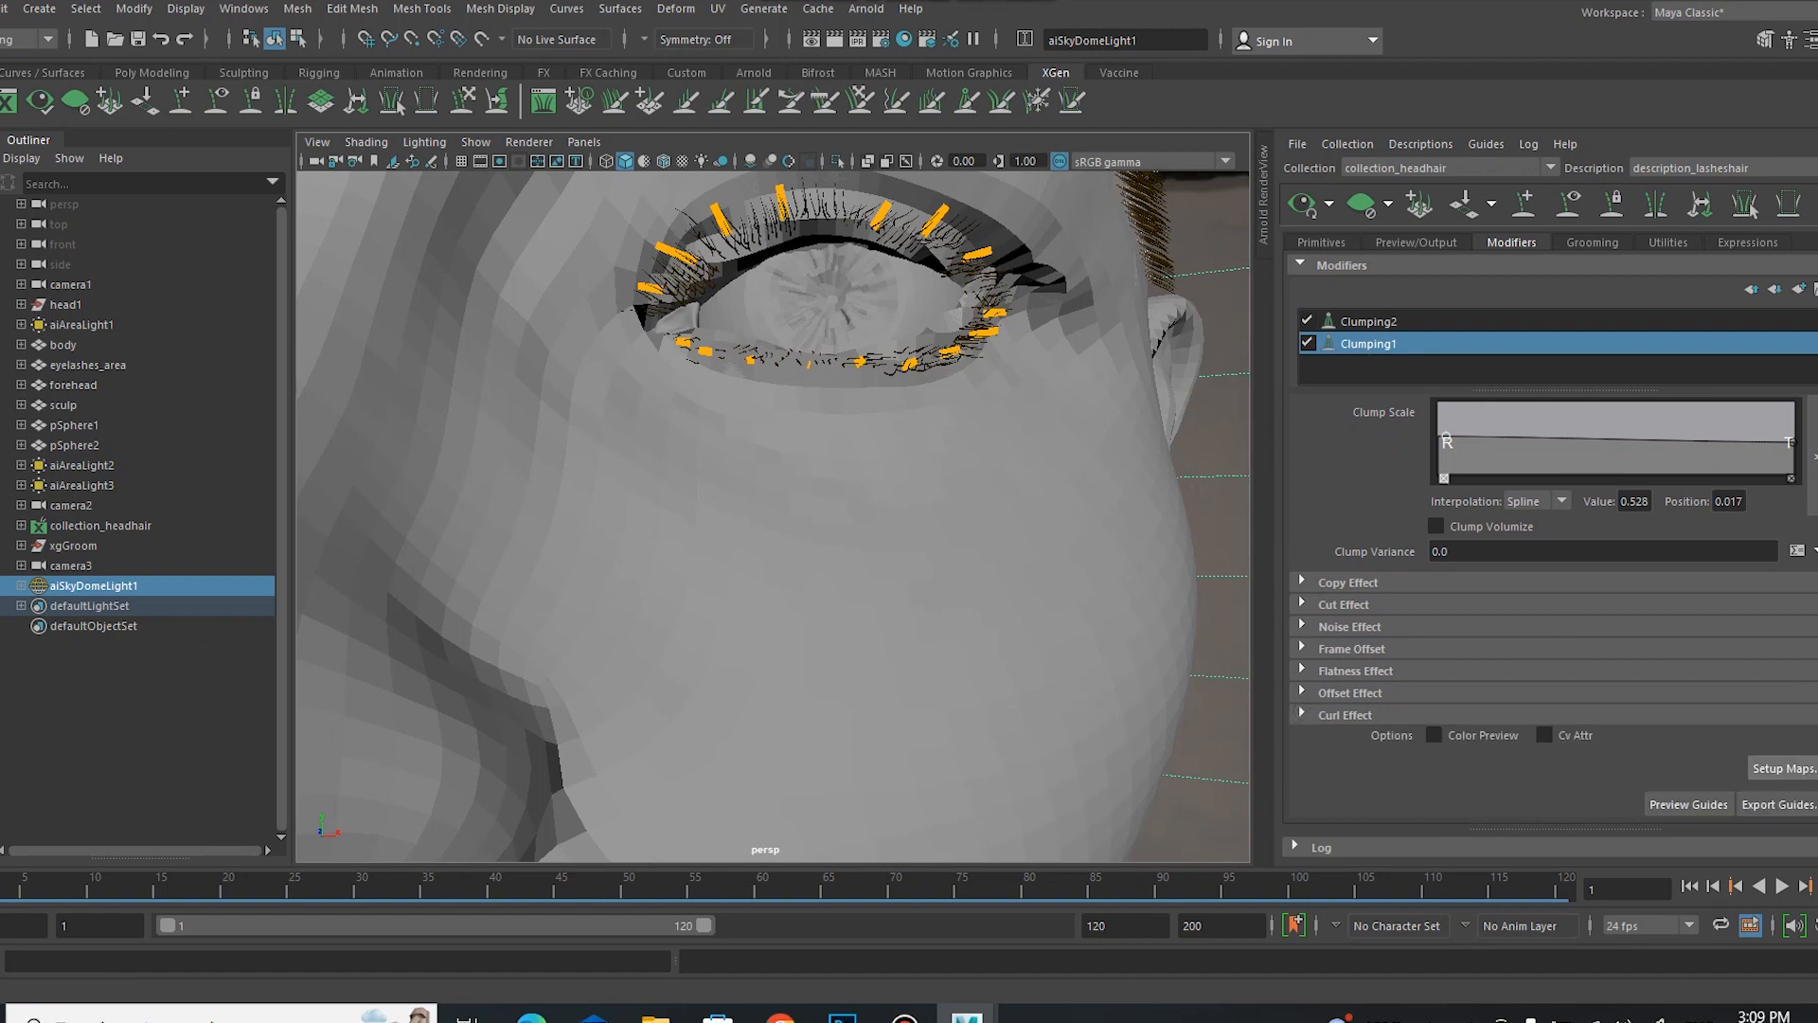
{"action": "left_click", "coordinate": [1782, 768]}
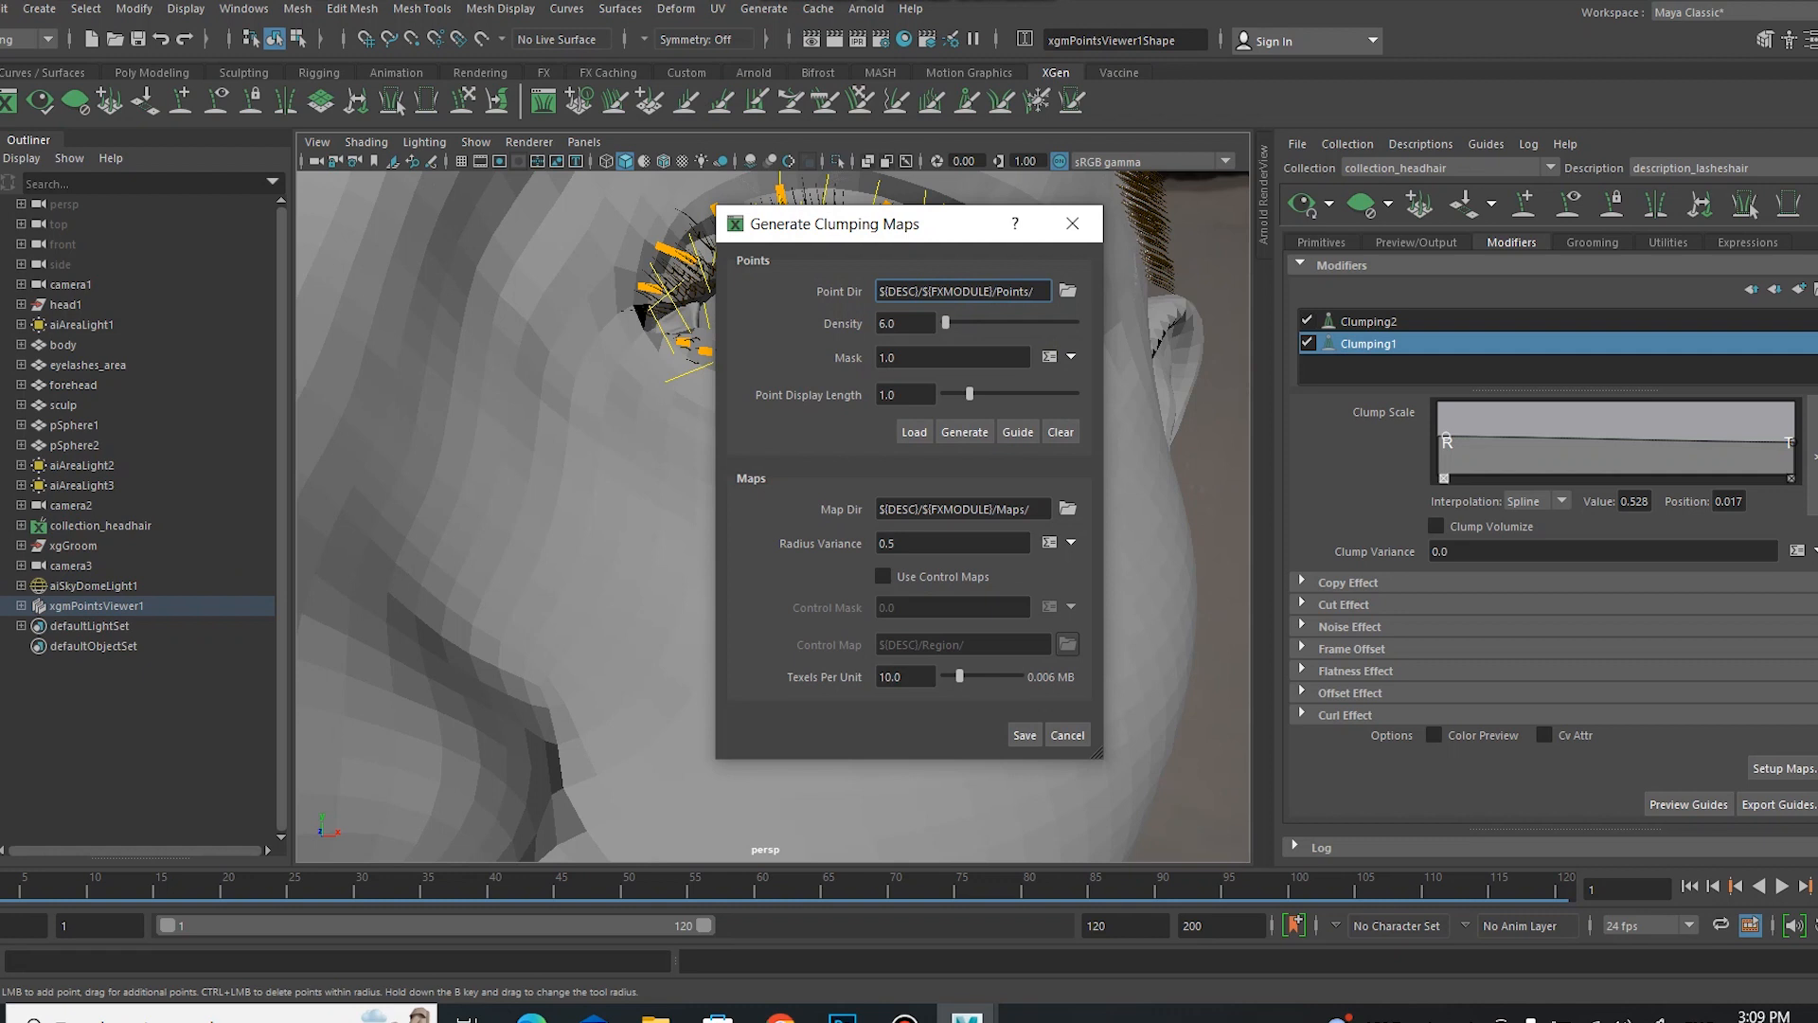
{"action": "left_click", "coordinate": [1072, 223]}
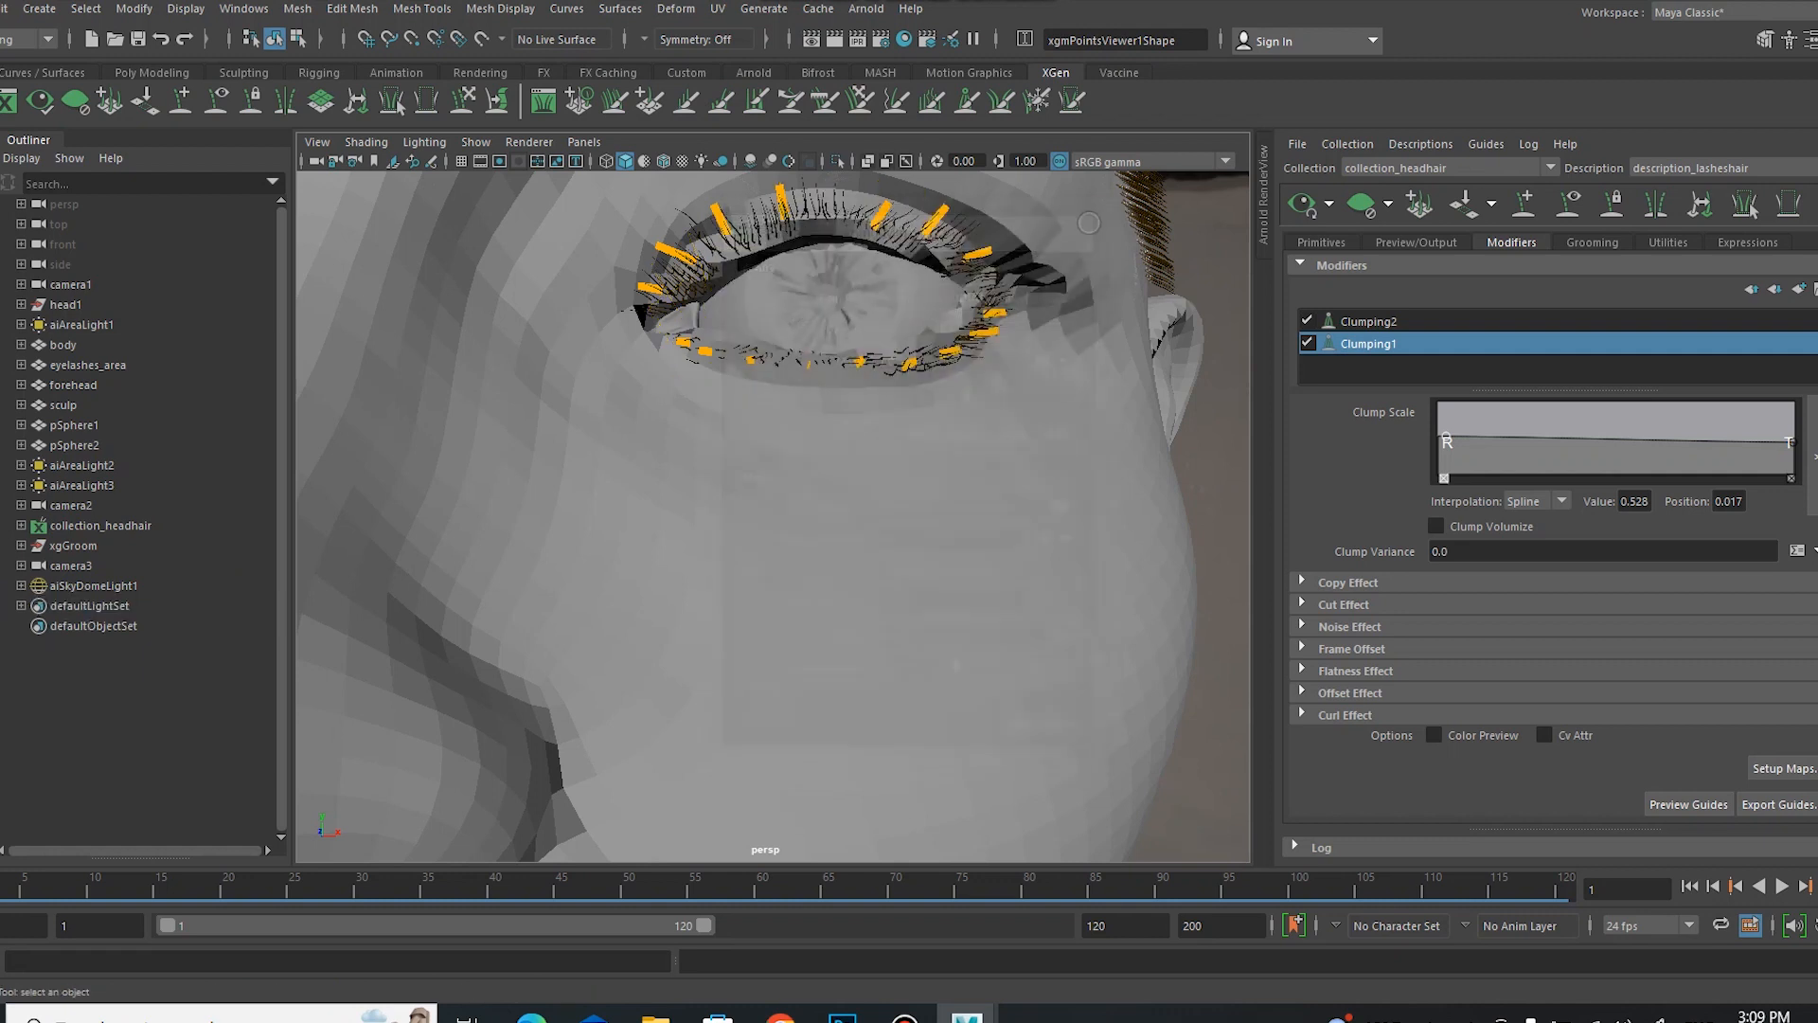
Step: Check the clumping map settings of the Clumping2 modifier without saving new maps, and return to its Clump Effect values
{"action": "left_click", "coordinate": [1369, 321]}
{"action": "scroll", "coordinate": [1553, 606], "scroll_direction": "down", "scroll_amount": 2}
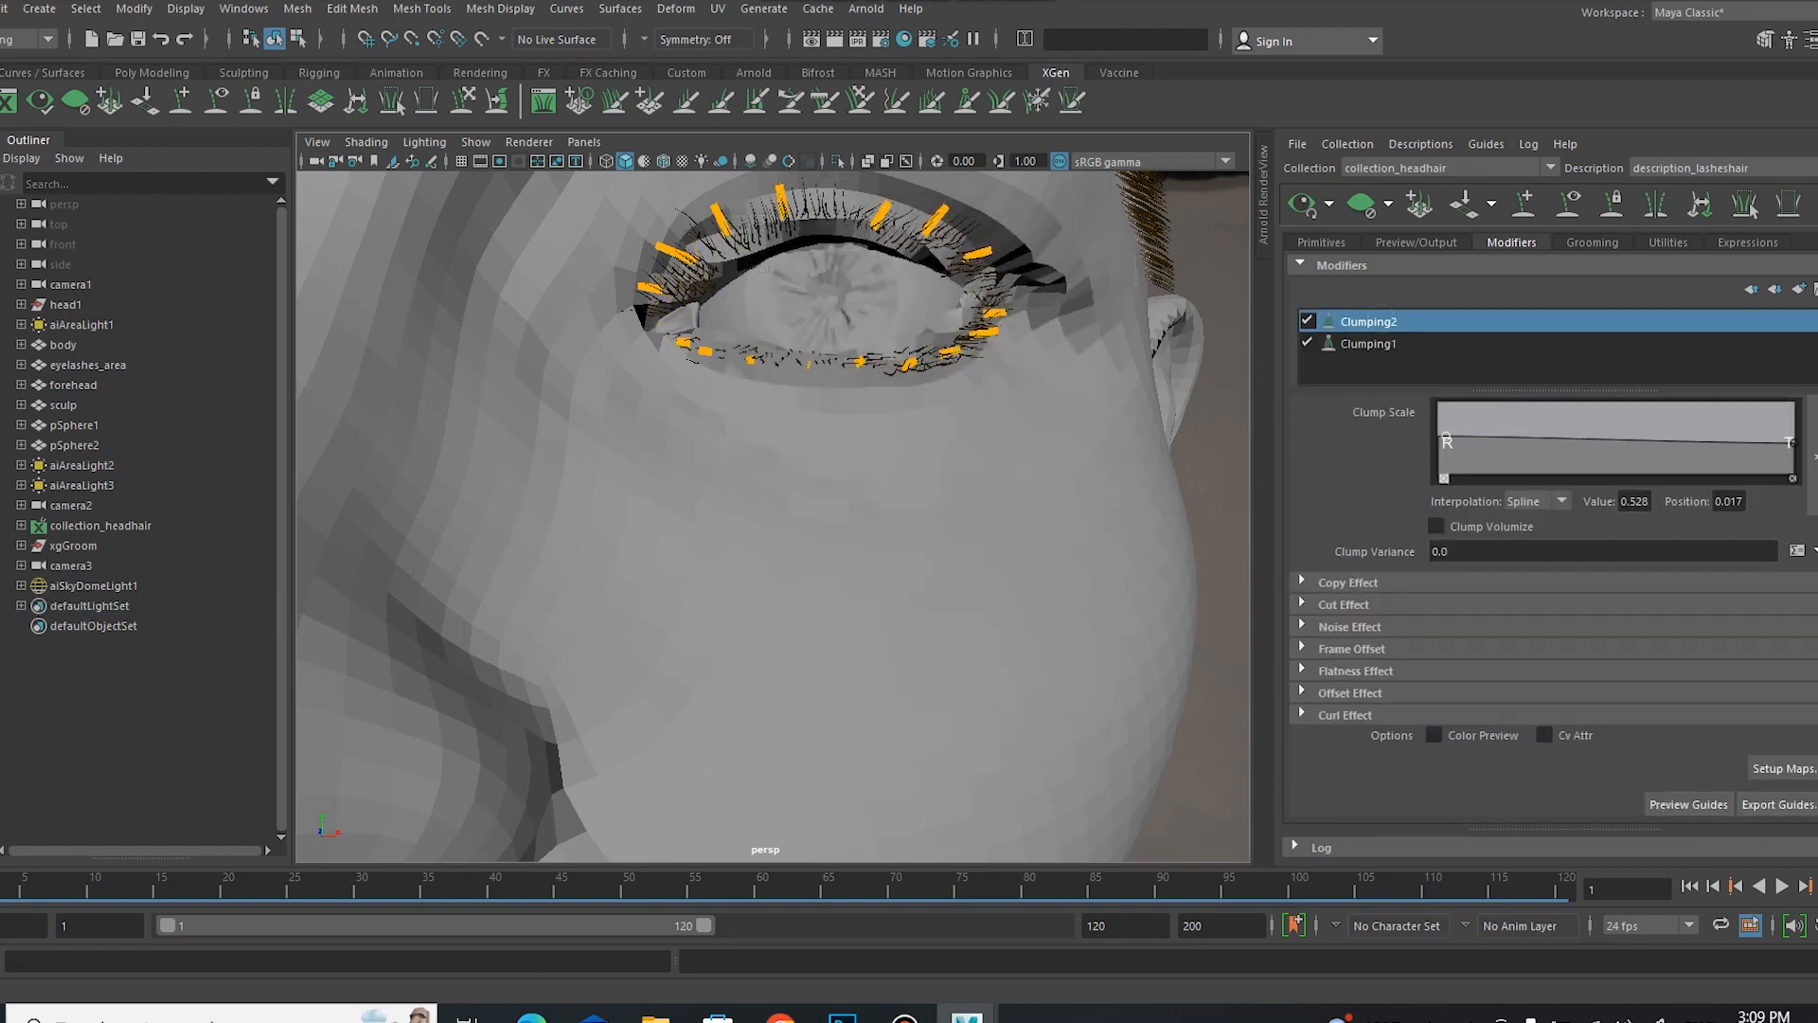
{"action": "left_click", "coordinate": [1782, 768]}
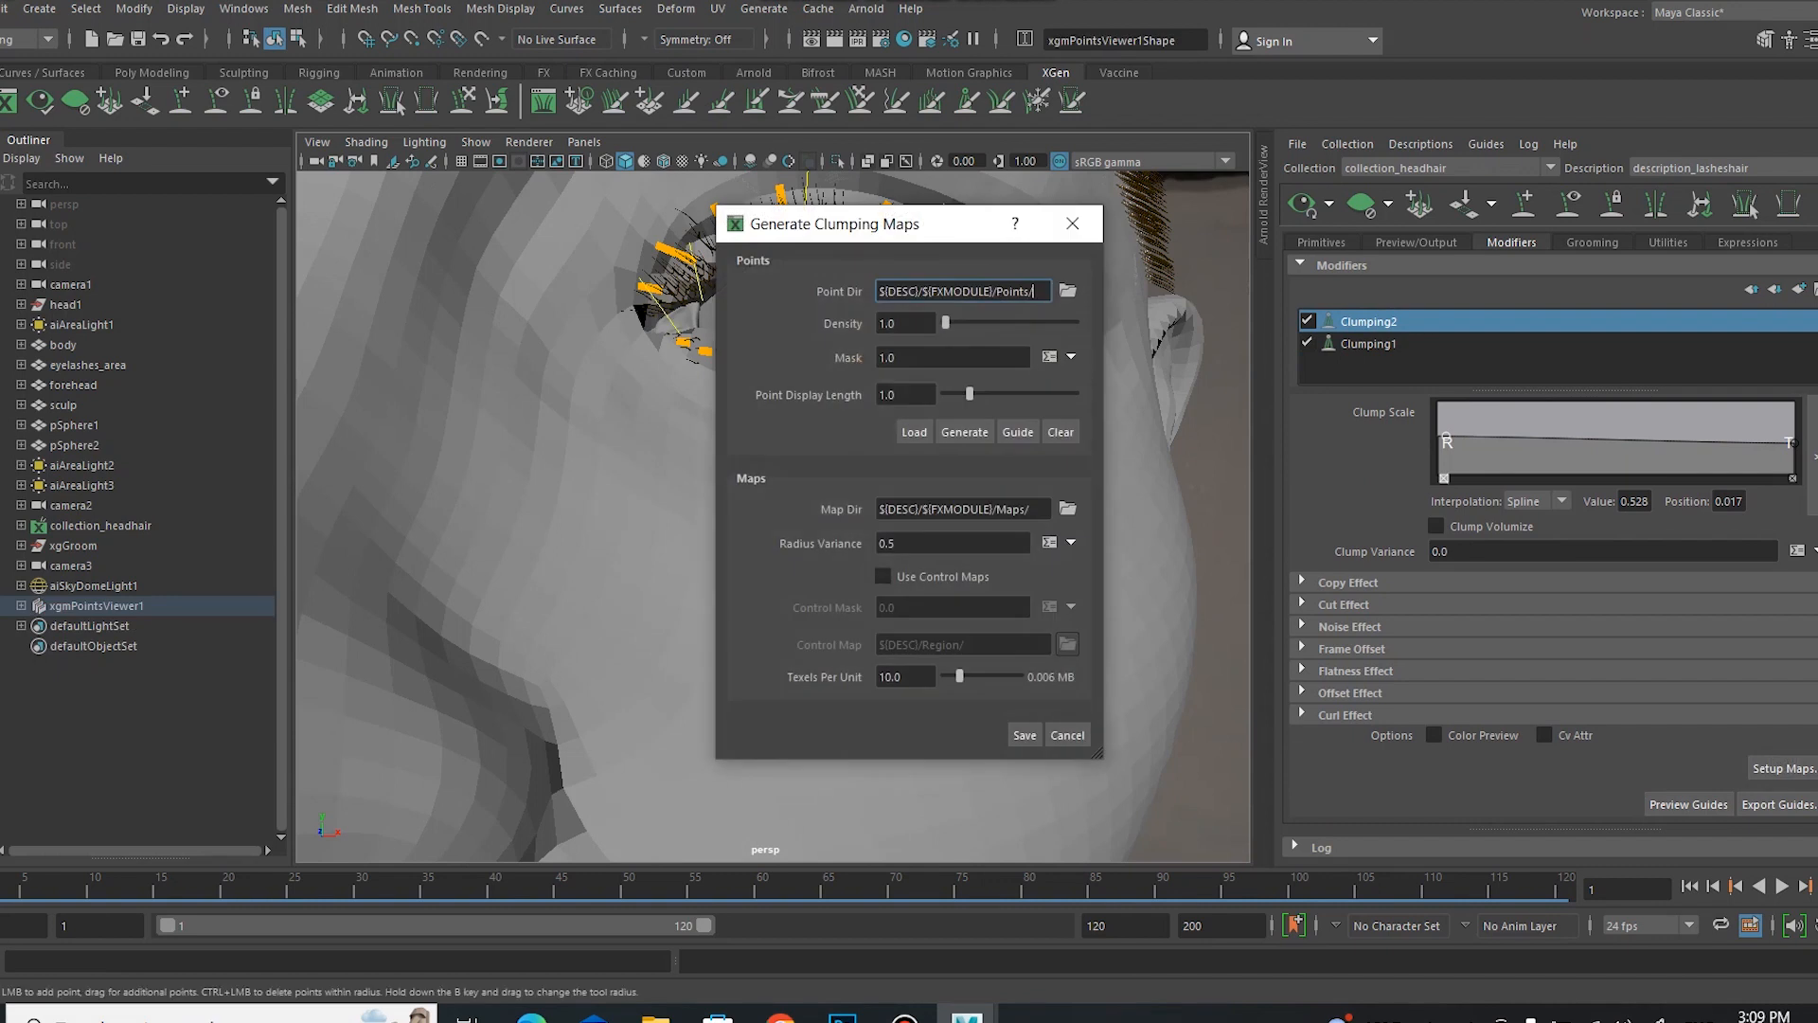
{"action": "left_click", "coordinate": [1071, 223]}
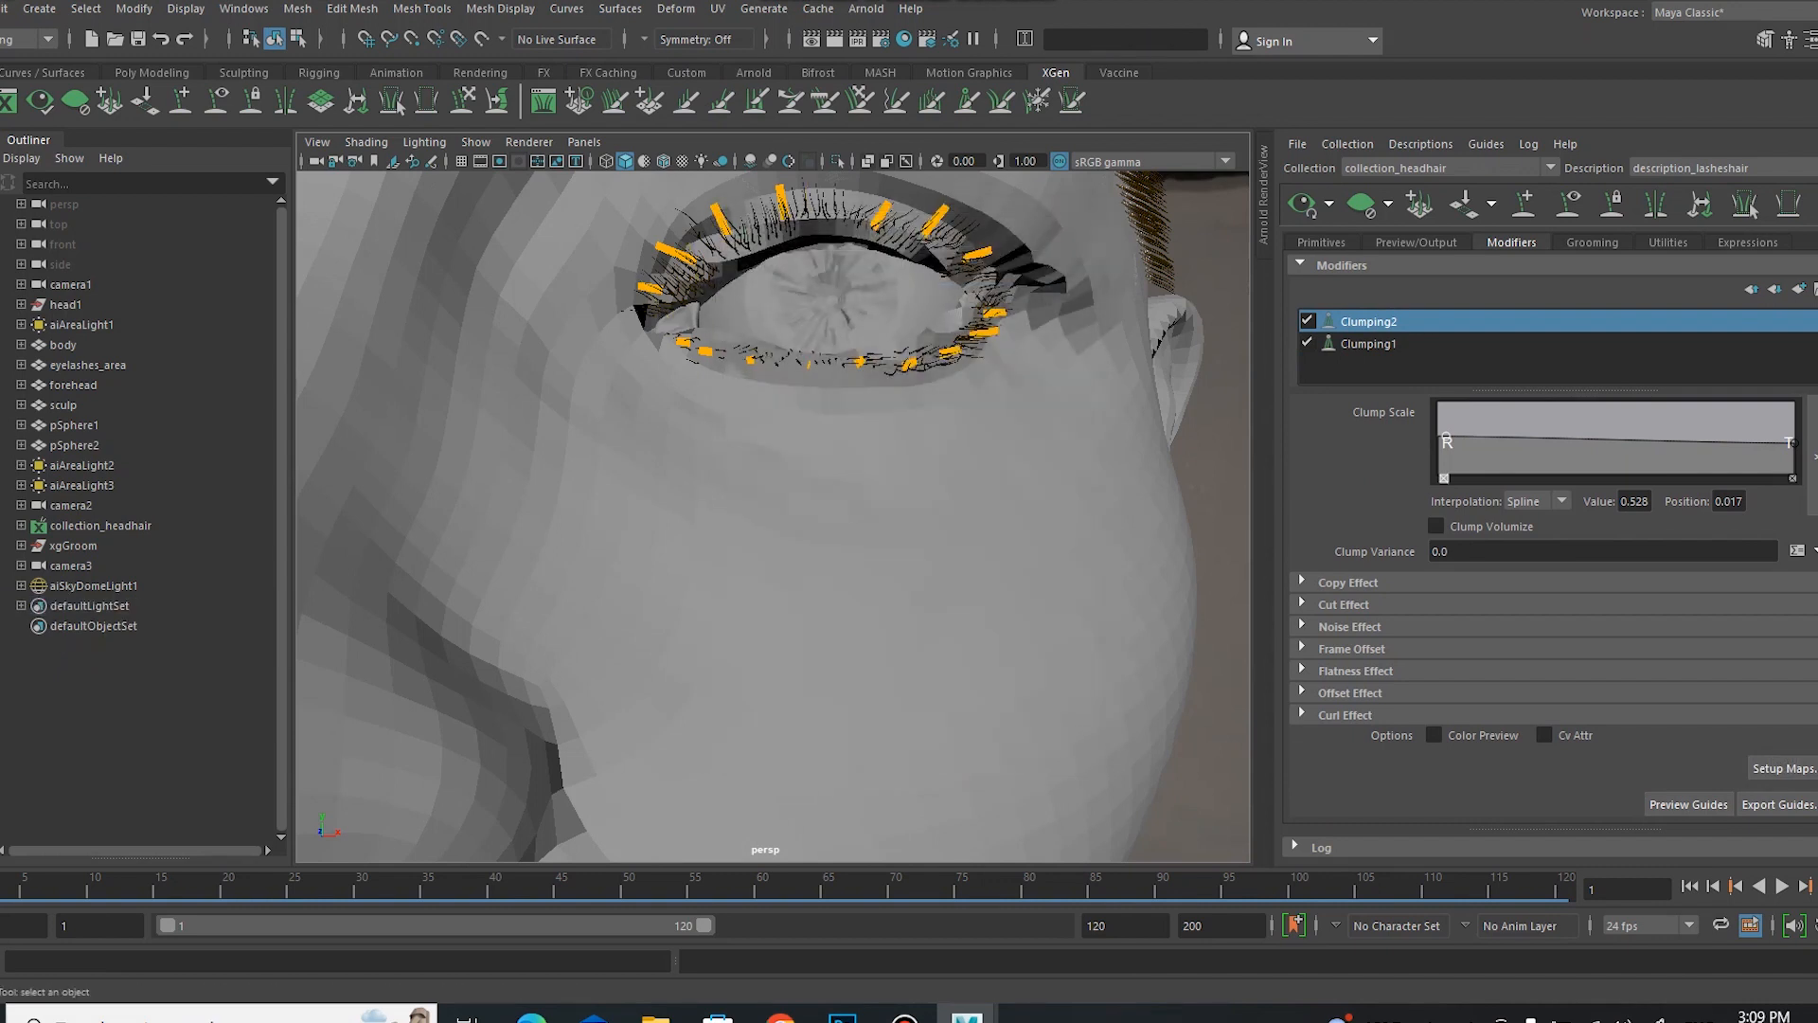
{"action": "scroll", "coordinate": [1553, 606], "scroll_direction": "up", "scroll_amount": 2}
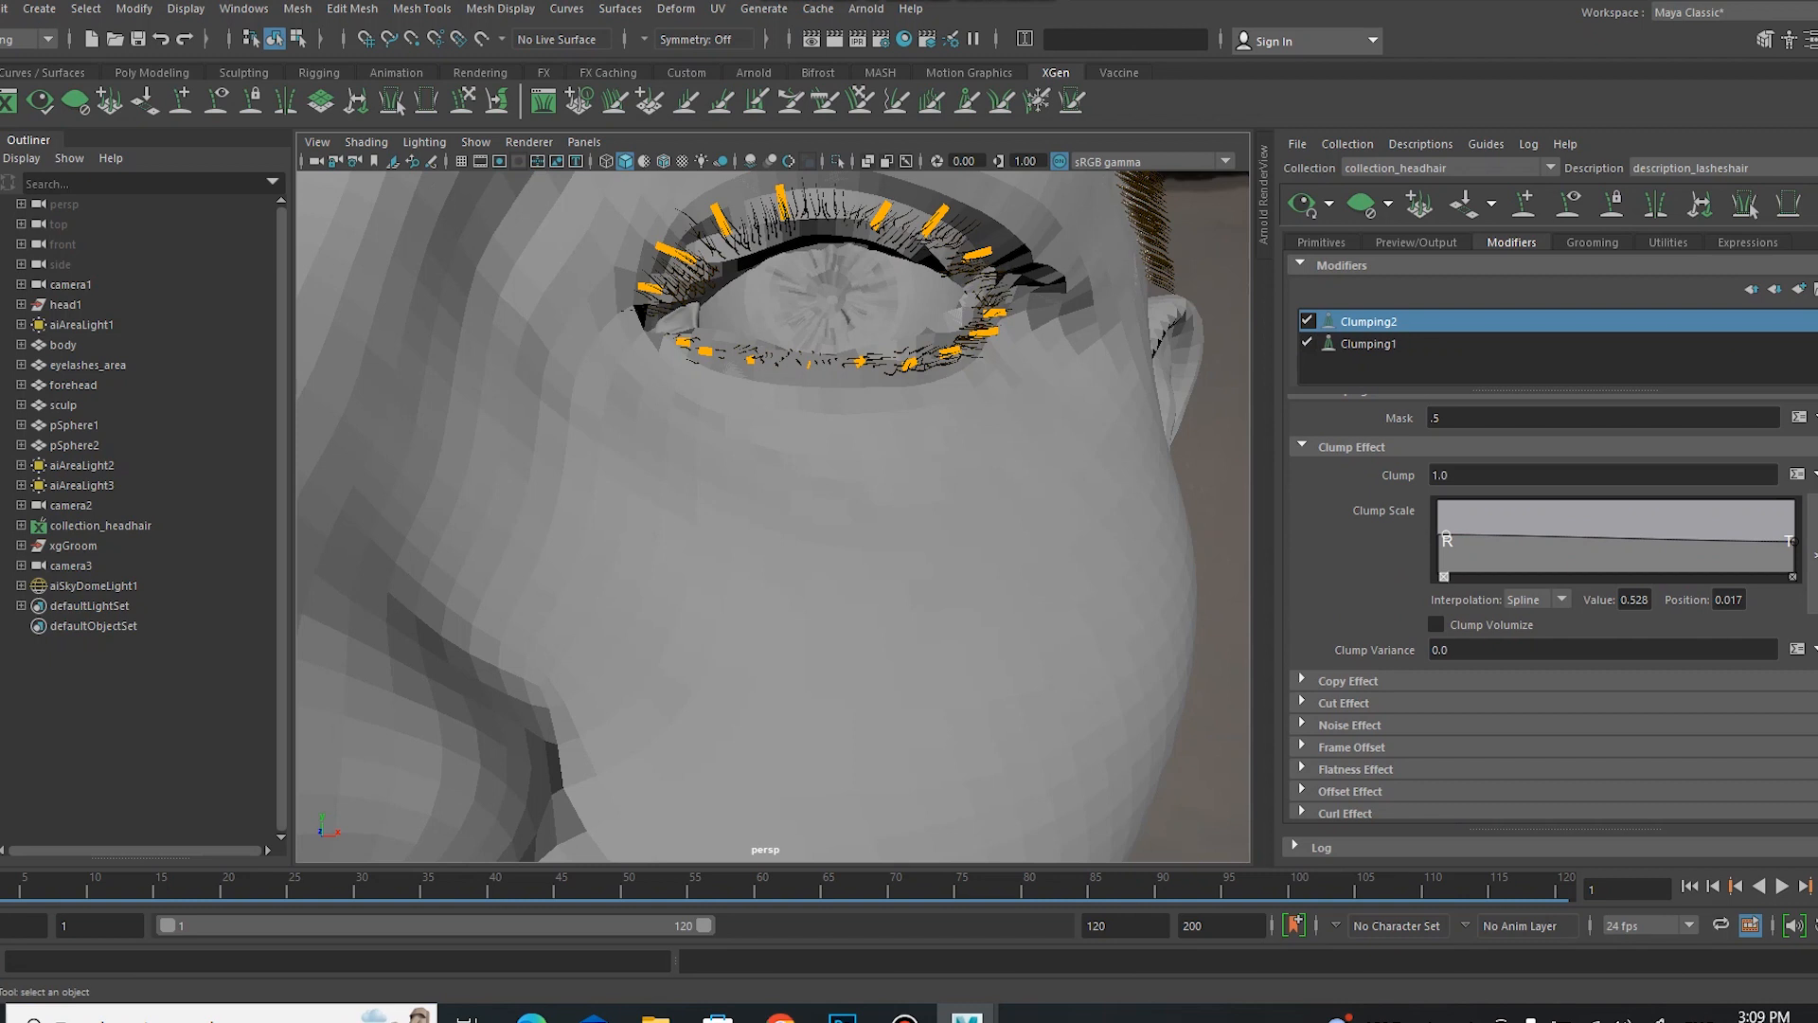
Step: Isolate the body mesh in the viewport to examine the fuzz hair's base surface, and return to the full scene
{"action": "right_click_drag", "start_coordinate": [990, 536], "coordinate": [877, 405], "text": "alt"}
{"action": "left_click_drag", "start_coordinate": [877, 405], "coordinate": [1007, 637], "text": "alt"}
{"action": "right_click_drag", "start_coordinate": [1007, 637], "coordinate": [913, 422], "text": "alt"}
{"action": "middle_click_drag", "start_coordinate": [973, 703], "coordinate": [972, 620], "text": "alt"}
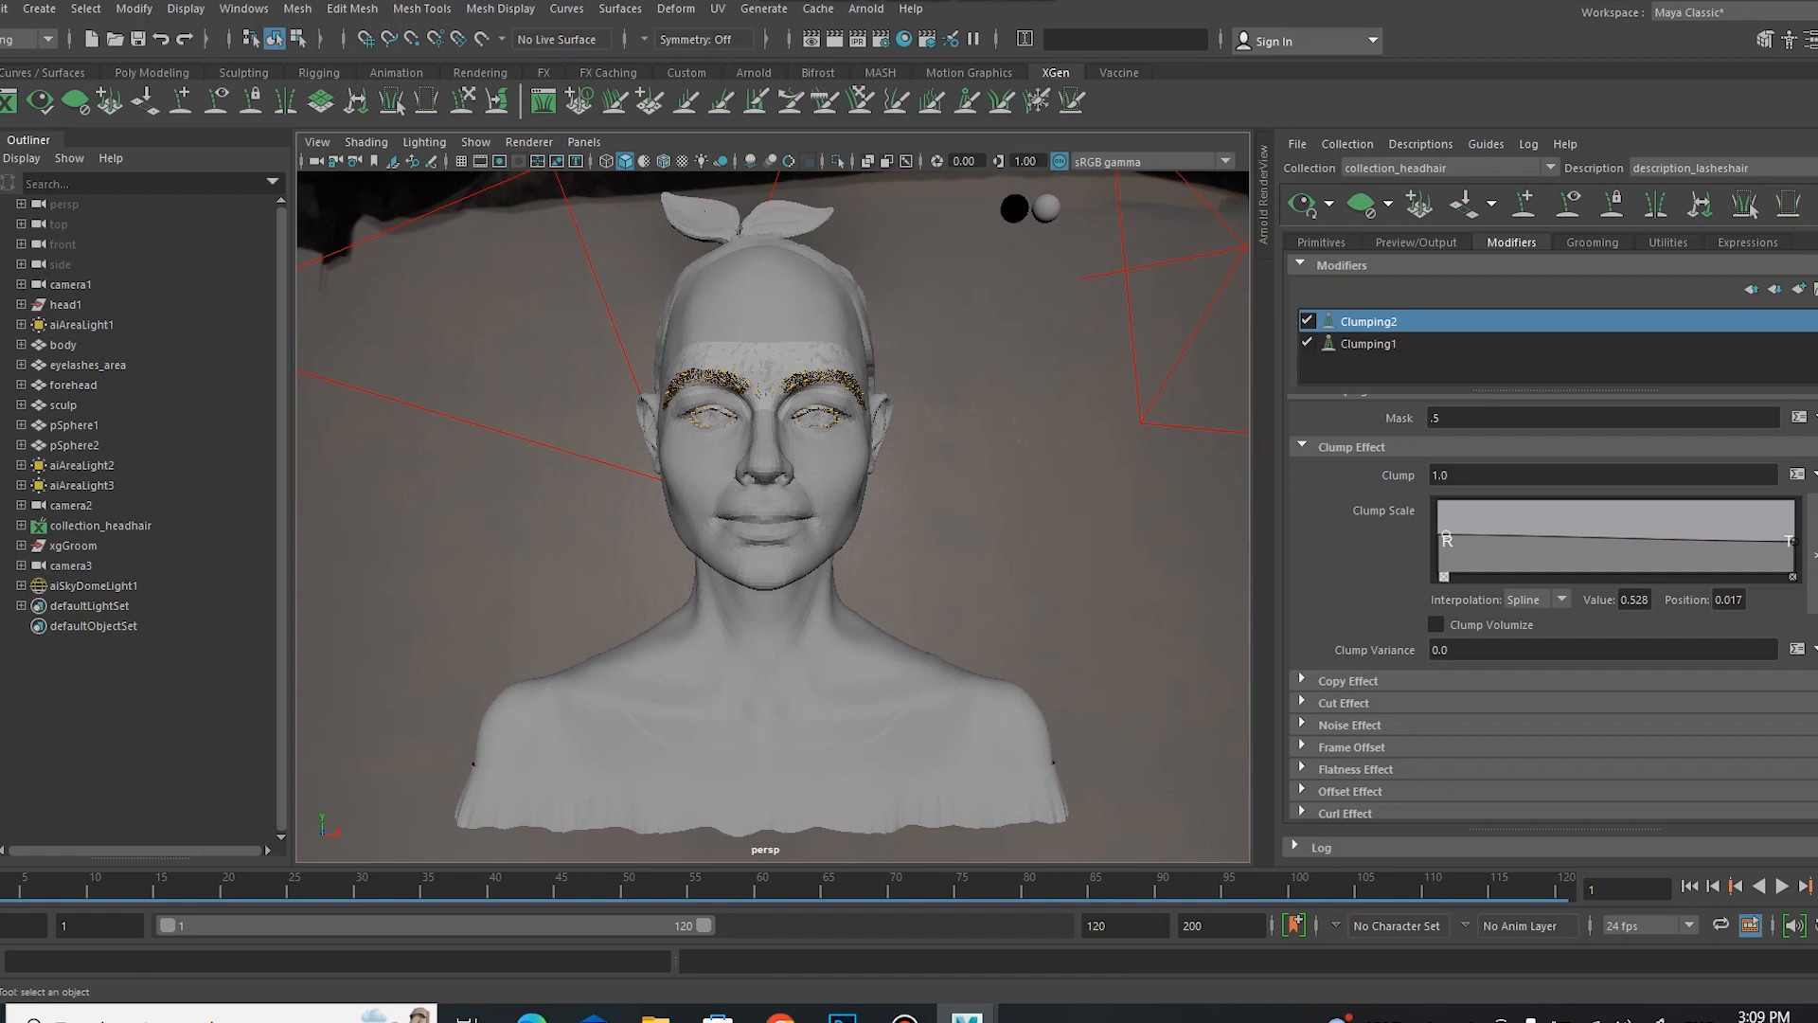
{"action": "left_click", "coordinate": [66, 345]}
{"action": "mouse_move", "coordinate": [1004, 616]}
{"action": "left_mouse_down", "text": "alt"}
{"action": "mouse_move", "coordinate": [1026, 609]}
{"action": "mouse_move", "coordinate": [974, 616]}
{"action": "mouse_move", "coordinate": [996, 623]}
{"action": "left_mouse_up", "text": "alt"}
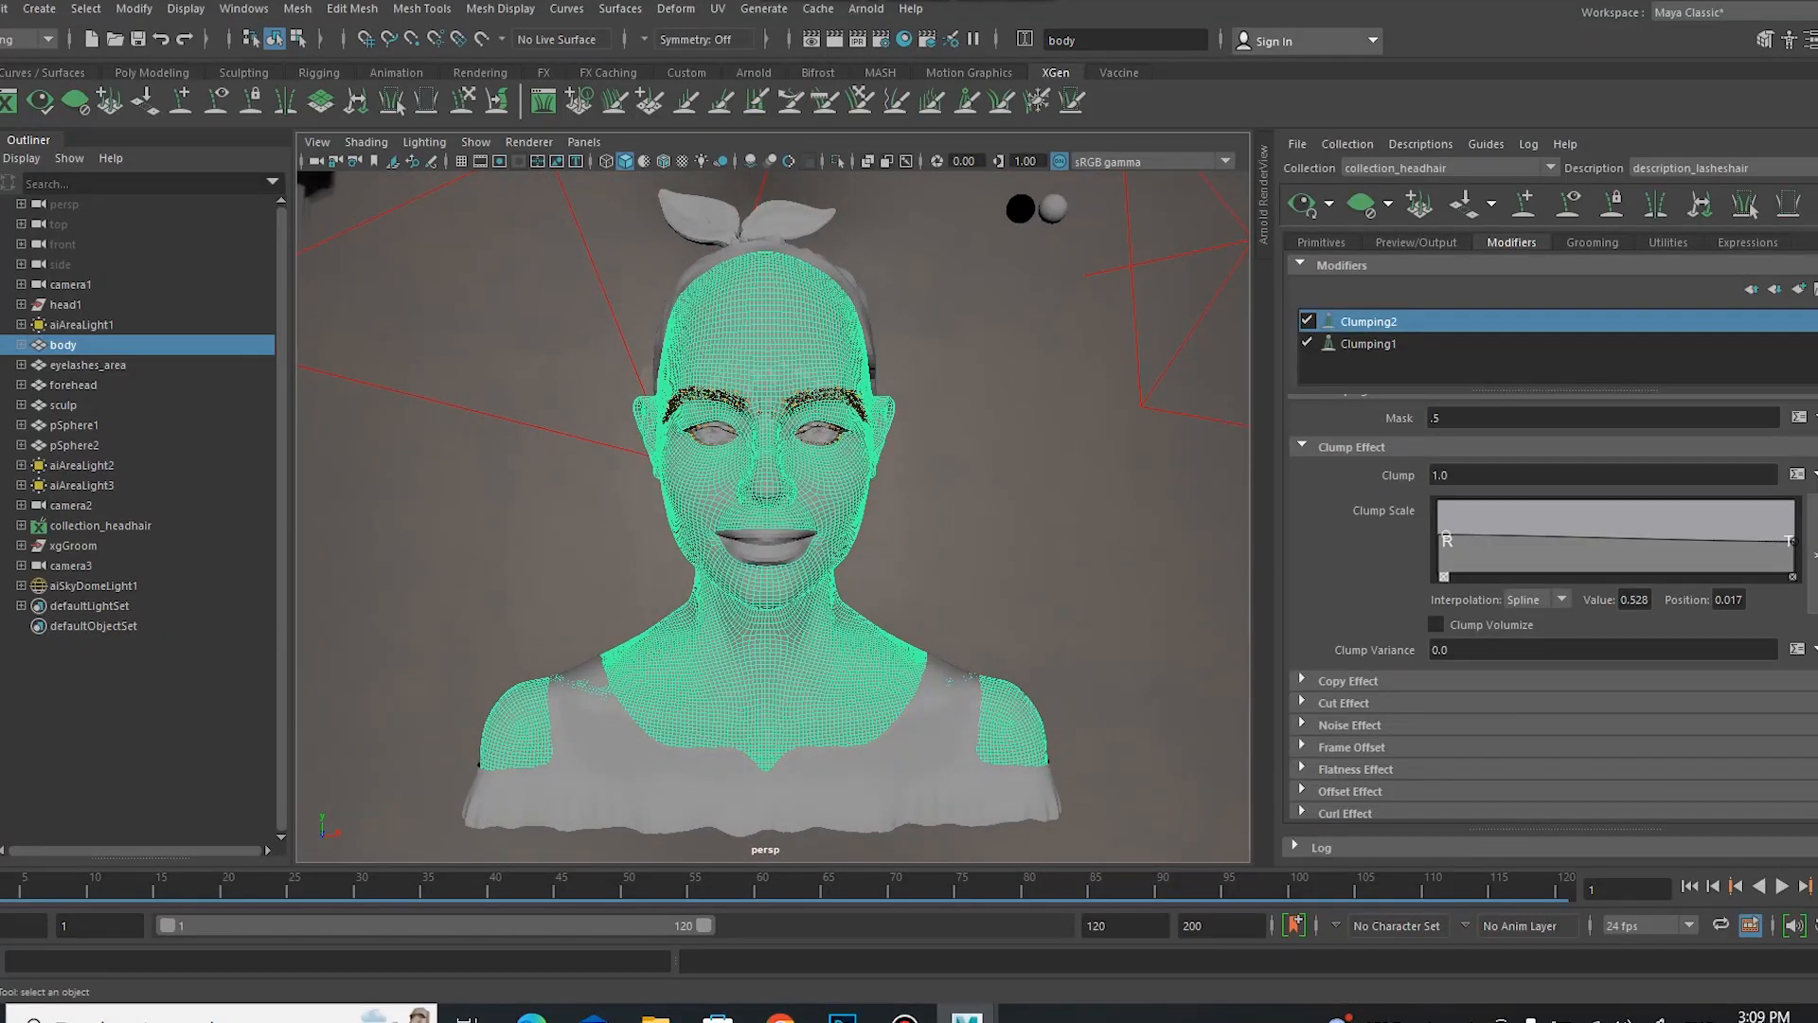
{"action": "left_click", "coordinate": [838, 162]}
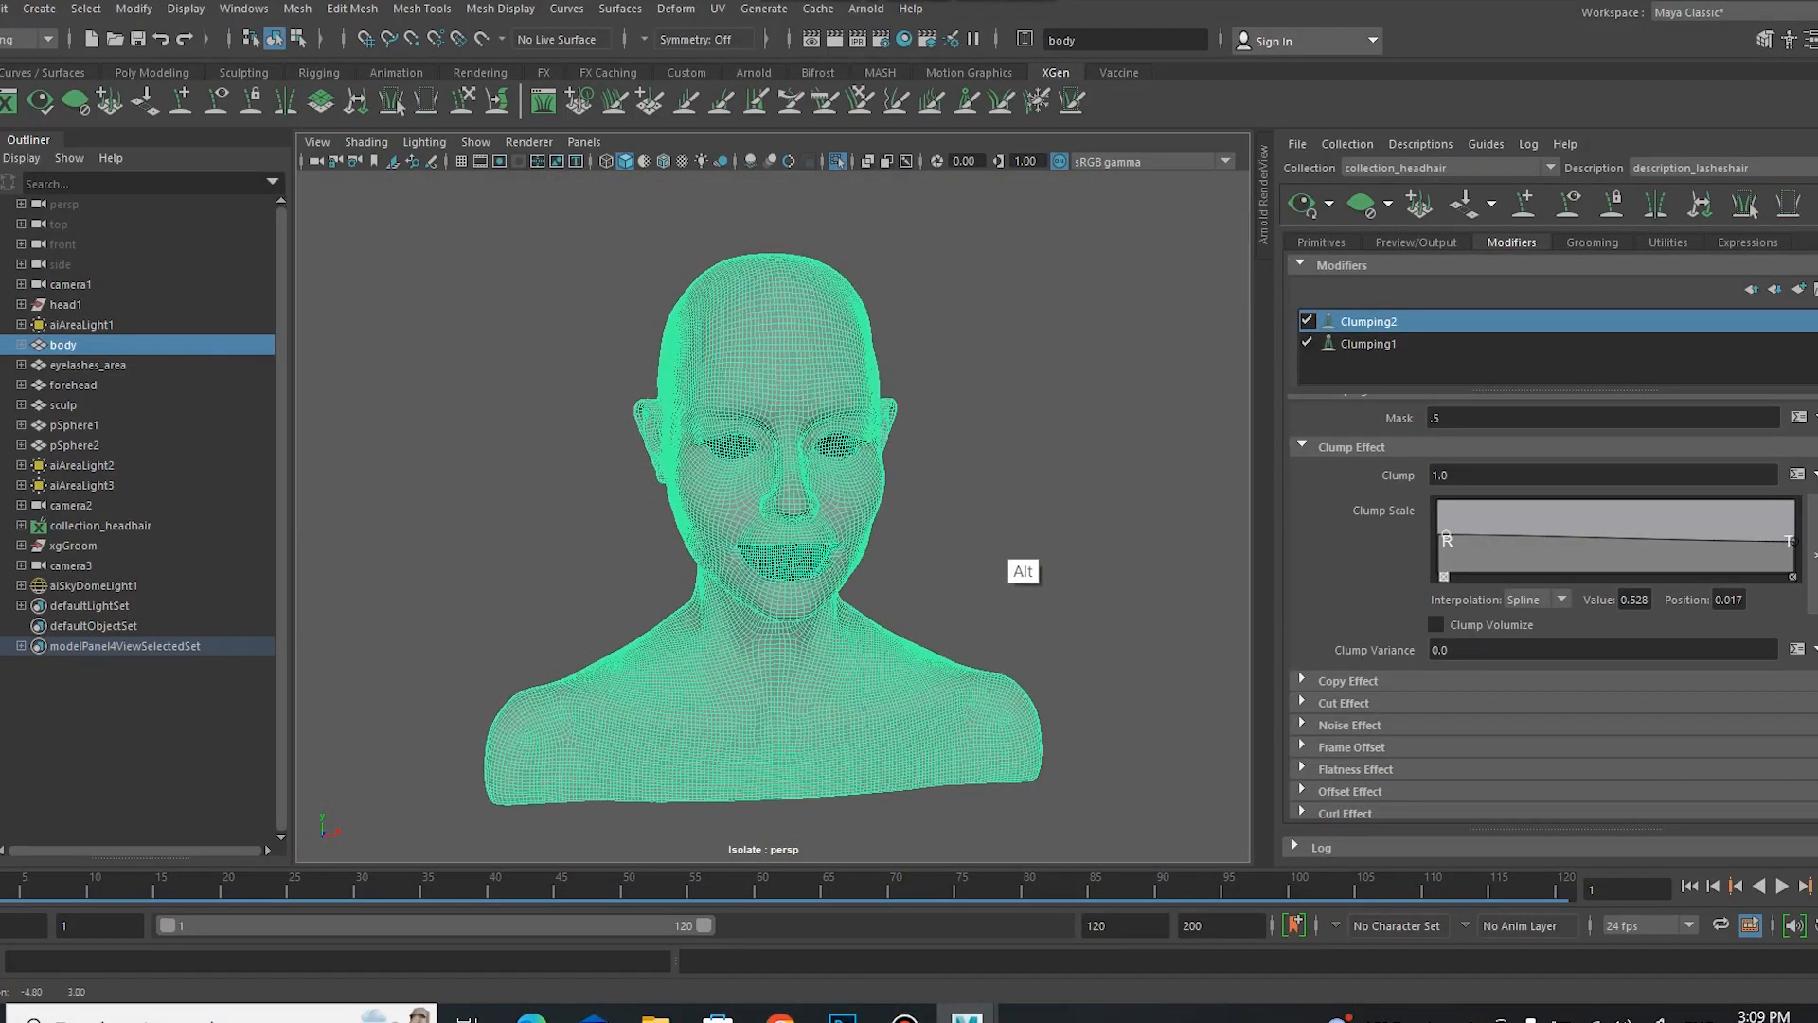
{"action": "left_click", "coordinate": [1019, 556]}
{"action": "mouse_move", "coordinate": [1019, 556]}
{"action": "left_mouse_down", "text": "alt"}
{"action": "mouse_move", "coordinate": [1120, 581]}
{"action": "mouse_move", "coordinate": [770, 479]}
{"action": "mouse_move", "coordinate": [933, 556]}
{"action": "mouse_move", "coordinate": [1060, 560]}
{"action": "mouse_move", "coordinate": [732, 582]}
{"action": "mouse_move", "coordinate": [974, 585]}
{"action": "mouse_move", "coordinate": [1040, 564]}
{"action": "left_mouse_up", "text": "alt"}
{"action": "left_click", "coordinate": [837, 161]}
Step: Switch the active description to description_fuzzhair, leaving the Create Description command and guide-adding tool unused
{"action": "left_click", "coordinate": [1421, 144]}
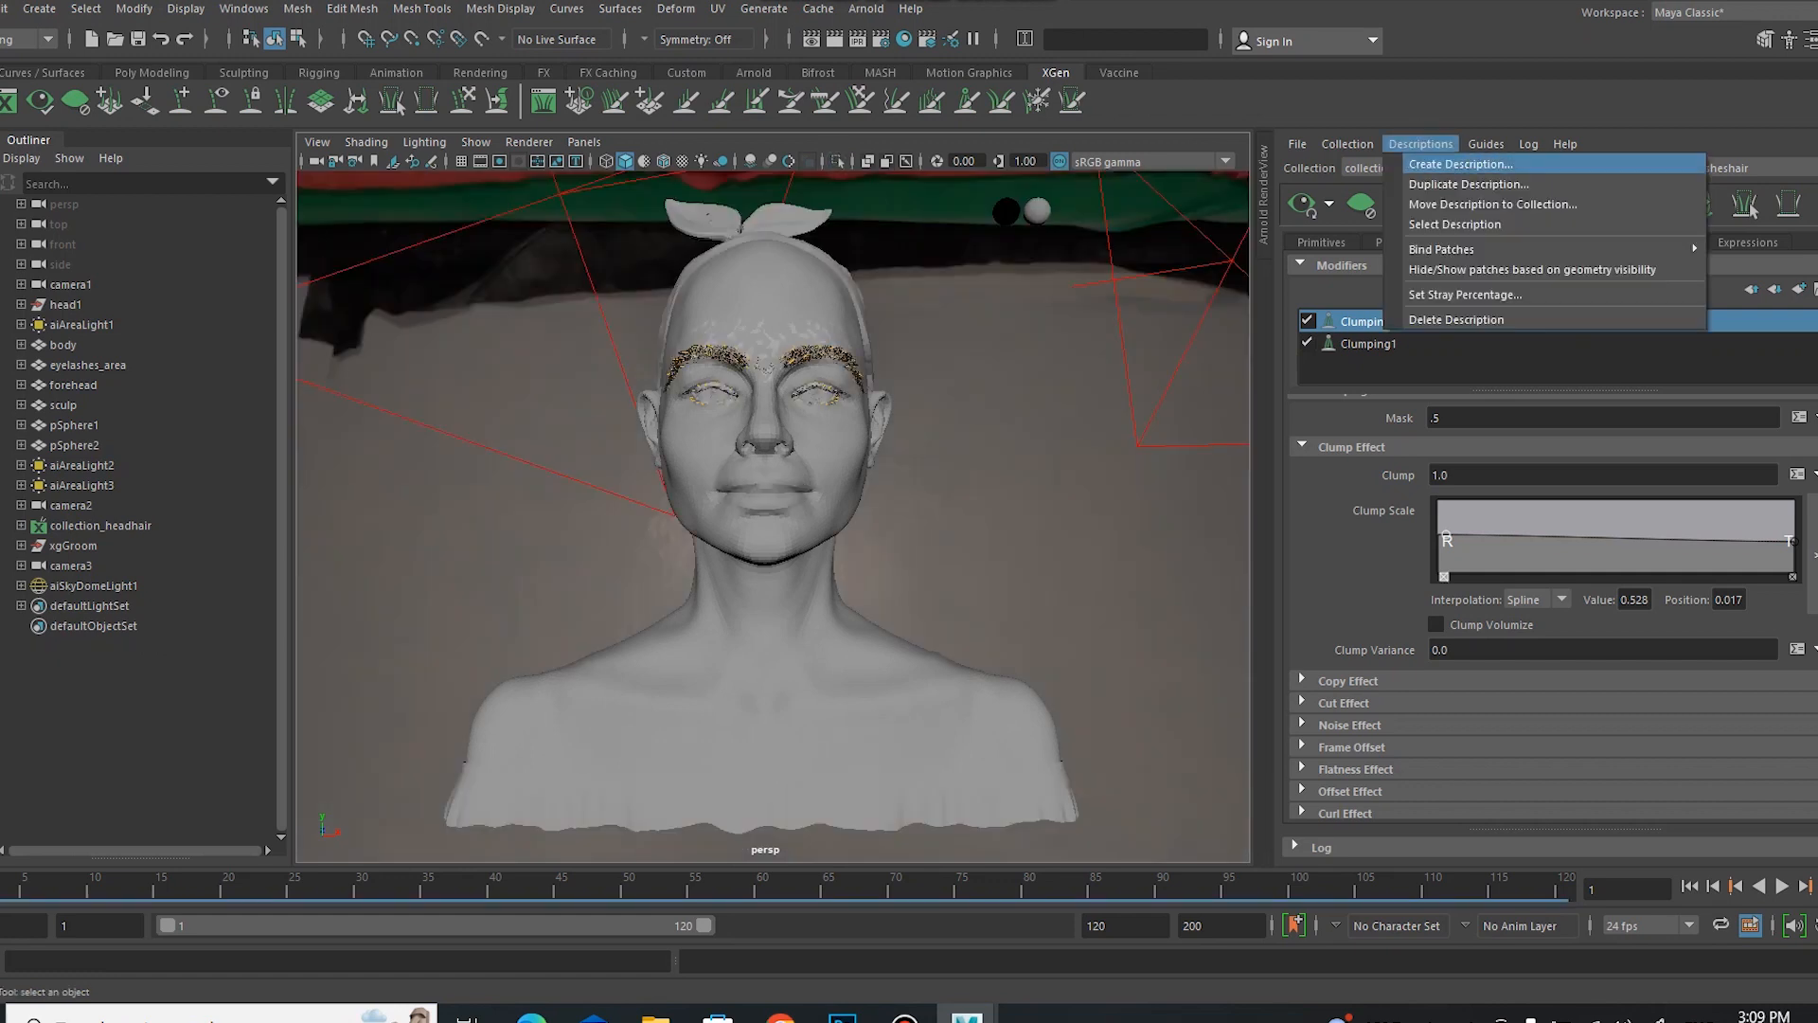
{"action": "left_click_drag", "start_coordinate": [1055, 601], "coordinate": [1061, 601], "text": "alt"}
{"action": "left_click", "coordinate": [1721, 168]}
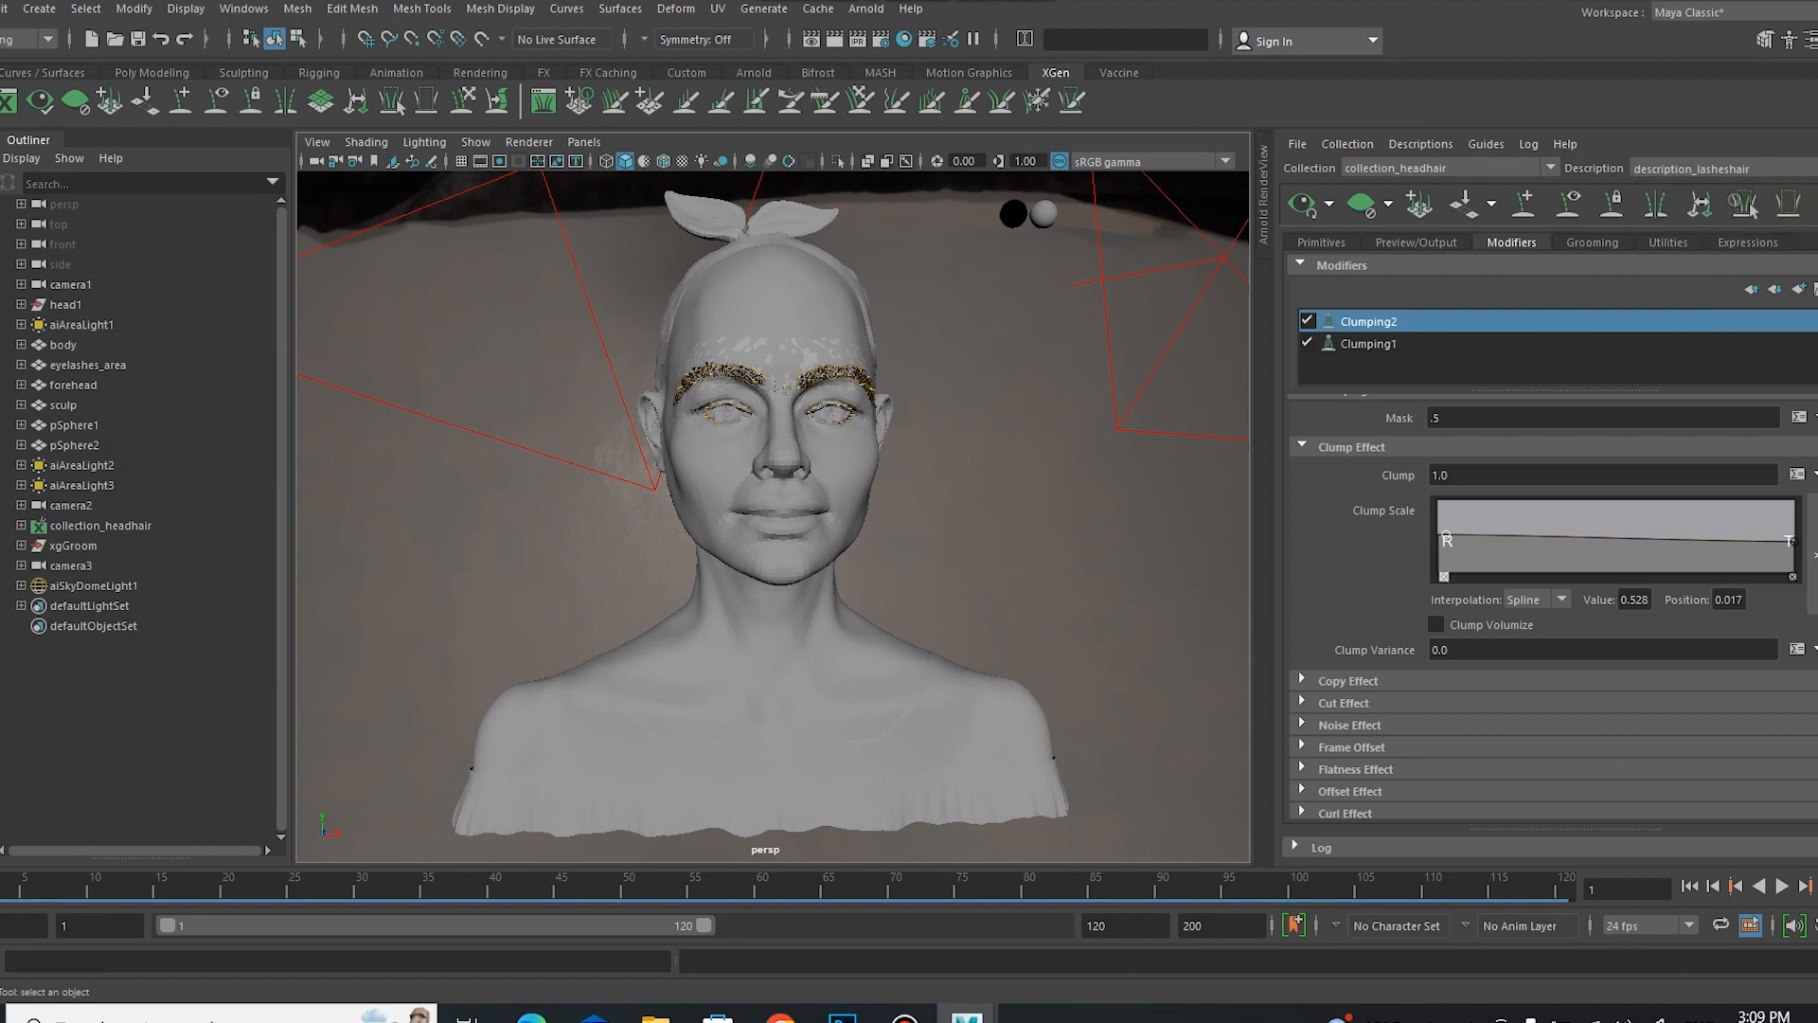
{"action": "left_click", "coordinate": [1685, 198]}
{"action": "left_click", "coordinate": [1524, 201]}
{"action": "key", "text": "q"}
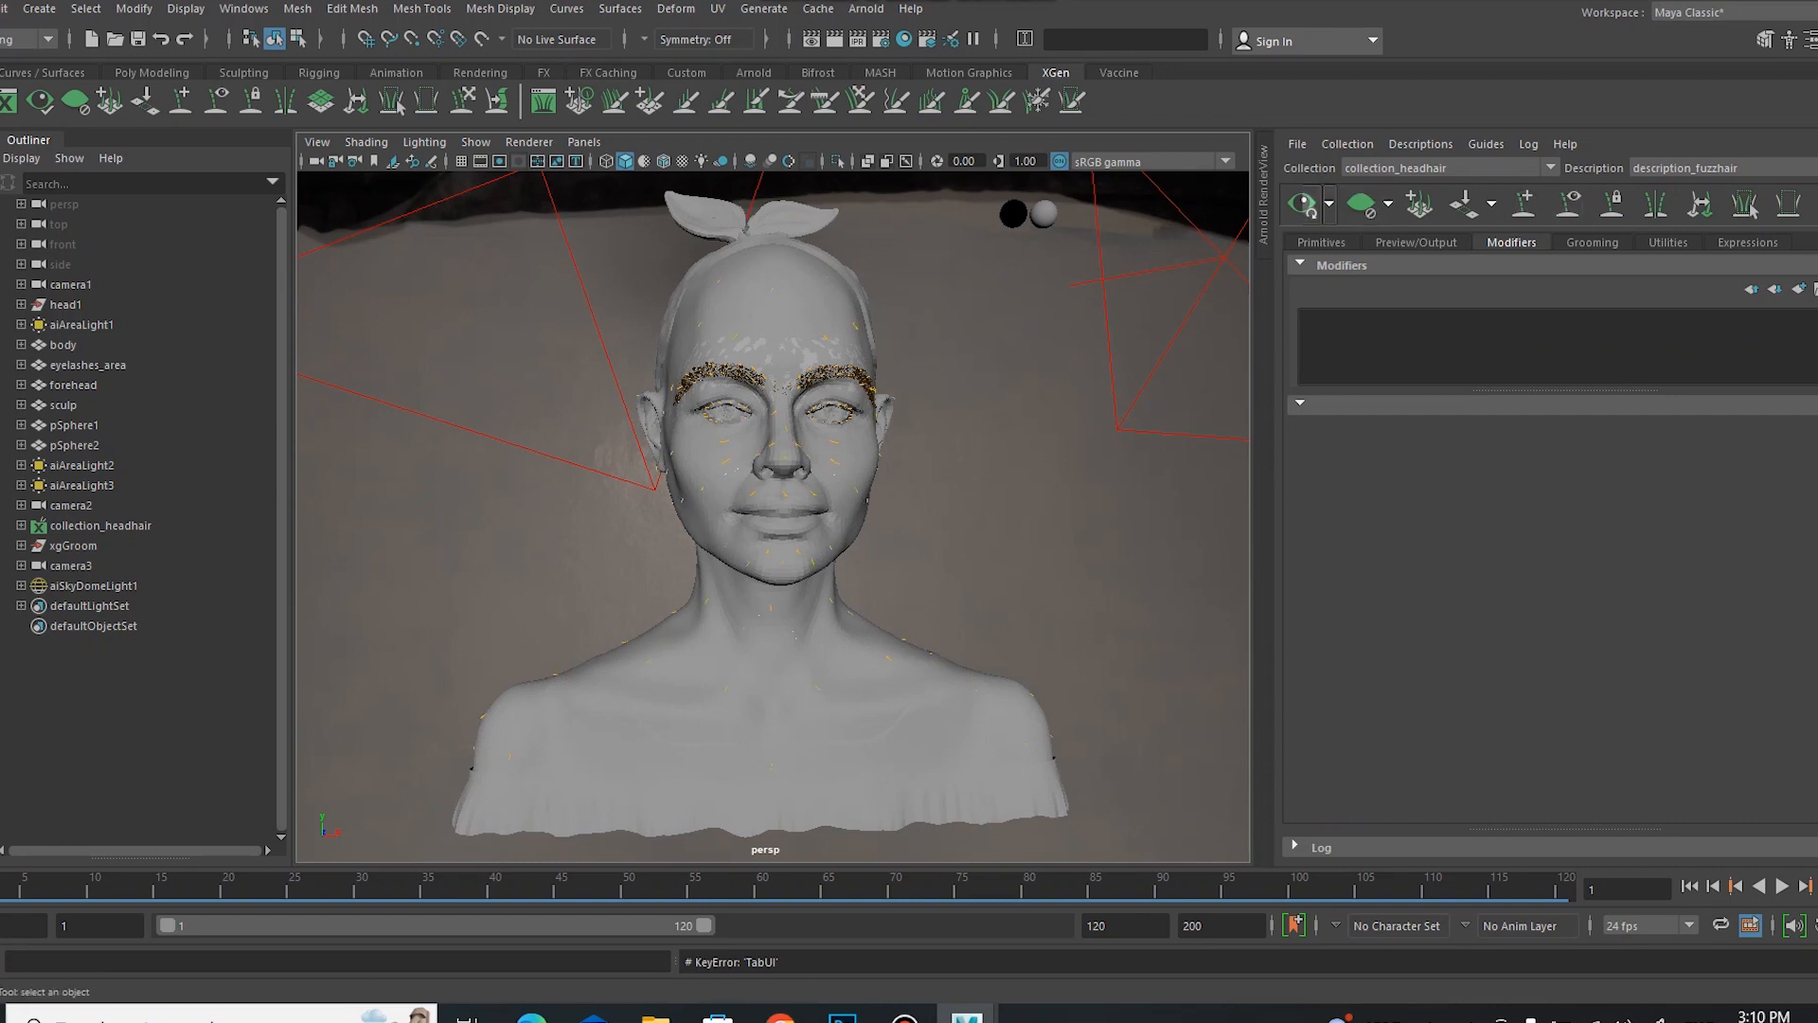
Step: Check the preview settings and the primitive attributes of description_fuzzhair
{"action": "mouse_move", "coordinate": [1022, 571]}
{"action": "left_mouse_down", "text": "alt"}
{"action": "mouse_move", "coordinate": [1087, 556]}
{"action": "mouse_move", "coordinate": [1003, 568]}
{"action": "left_mouse_up", "text": "alt"}
{"action": "left_click", "coordinate": [1415, 241]}
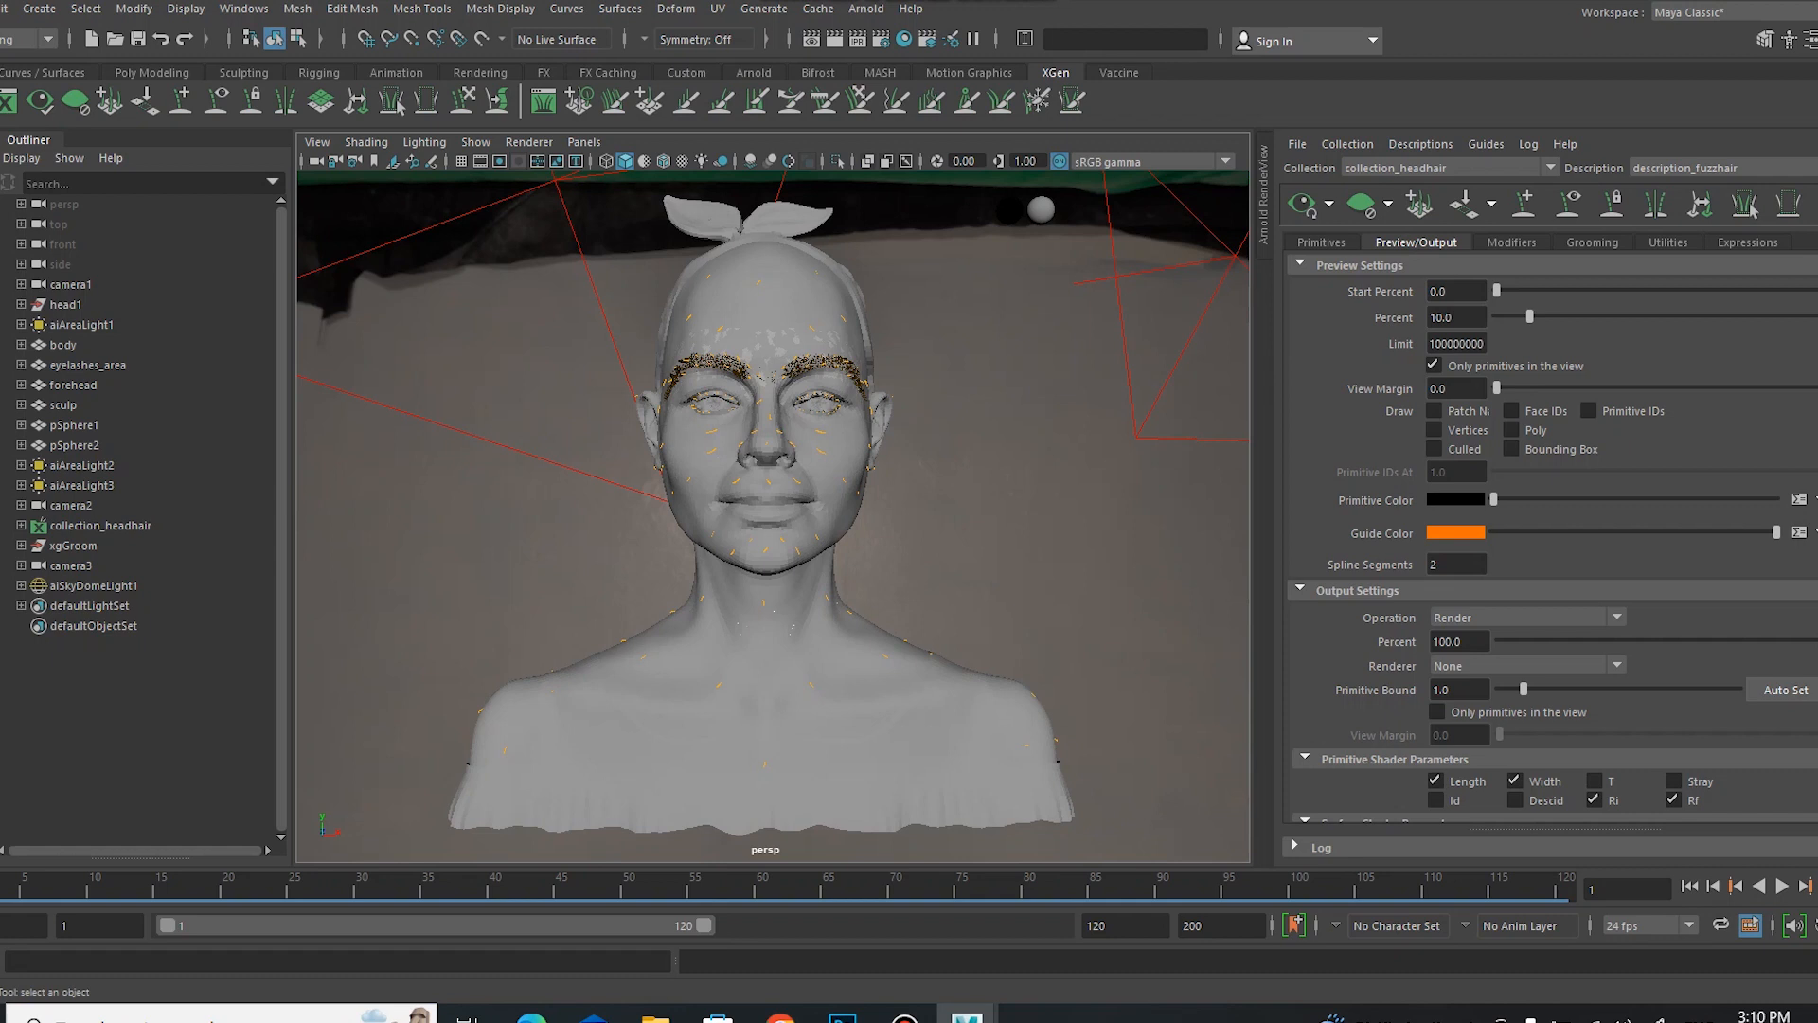
{"action": "left_click", "coordinate": [1326, 243]}
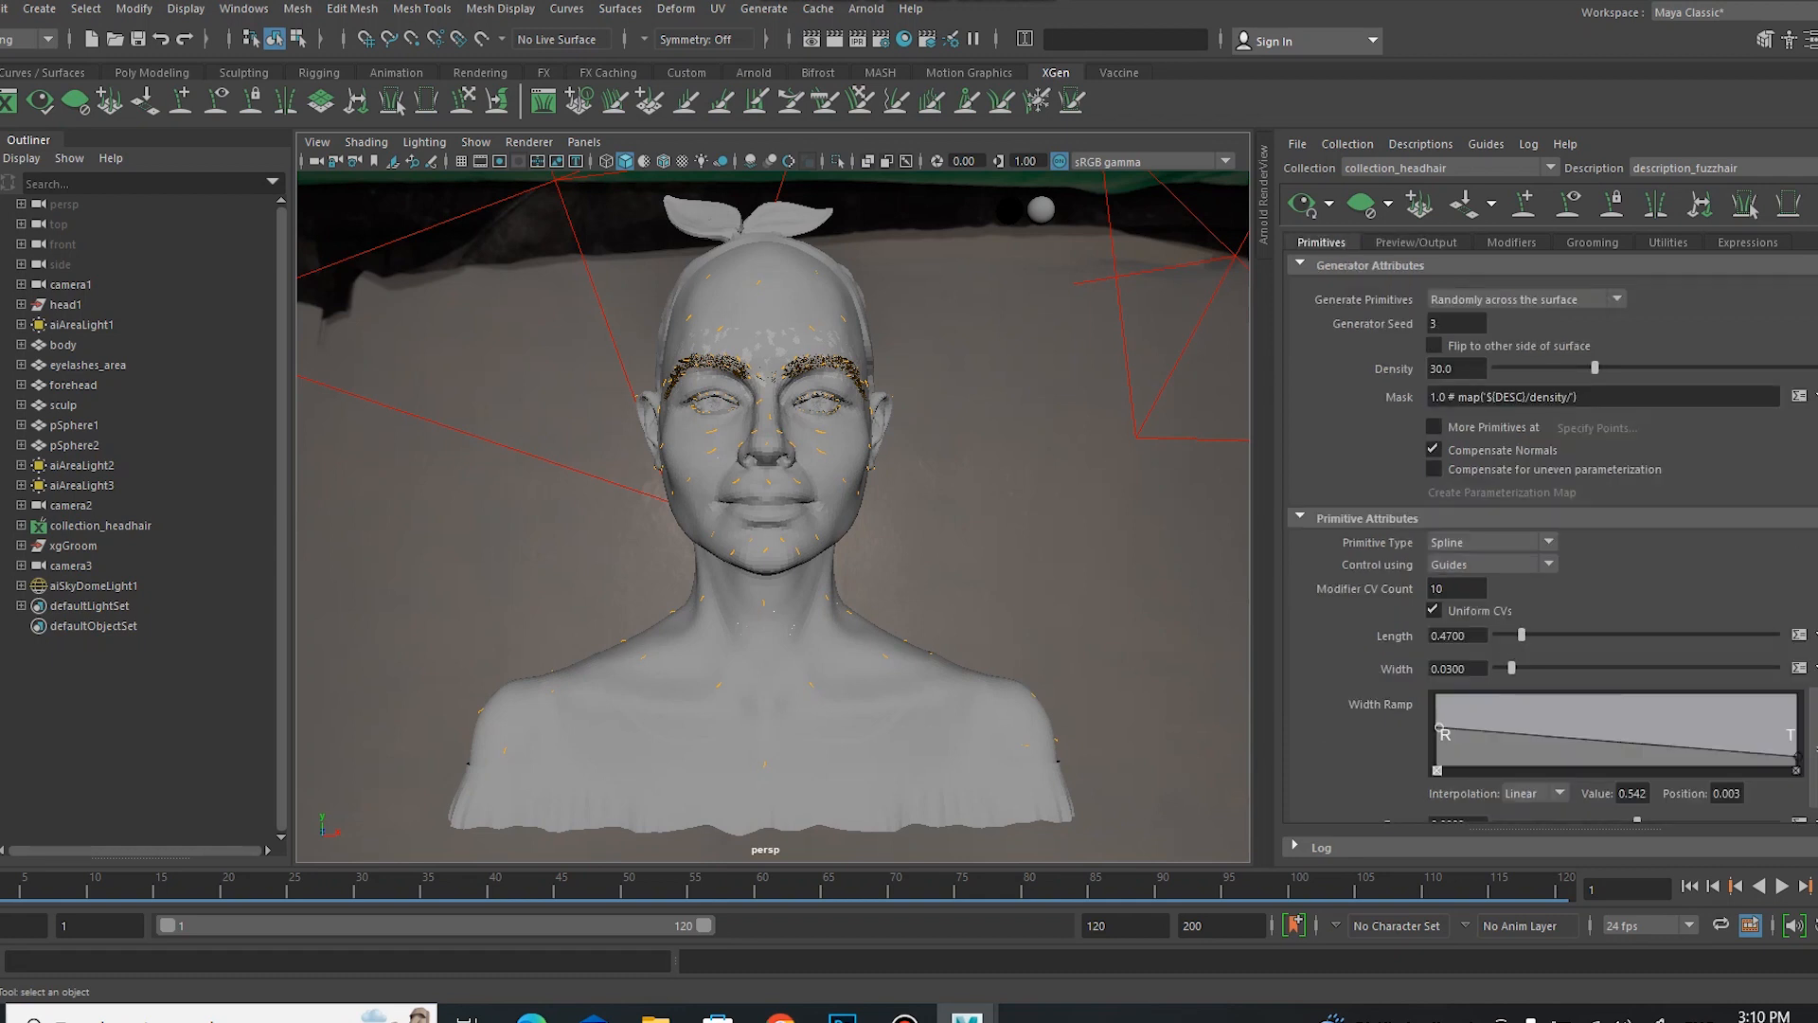
Step: Examine the placement and direction of the fuzz guides over the face, cheeks and neck from the front and both sides
{"action": "mouse_move", "coordinate": [1028, 549]}
{"action": "left_mouse_down", "text": "alt"}
{"action": "mouse_move", "coordinate": [1137, 533]}
{"action": "mouse_move", "coordinate": [1032, 542]}
{"action": "left_mouse_up", "text": "alt"}
{"action": "right_click_drag", "start_coordinate": [958, 477], "coordinate": [1032, 578], "text": "alt"}
{"action": "left_click_drag", "start_coordinate": [1047, 581], "coordinate": [1037, 625], "text": "alt"}
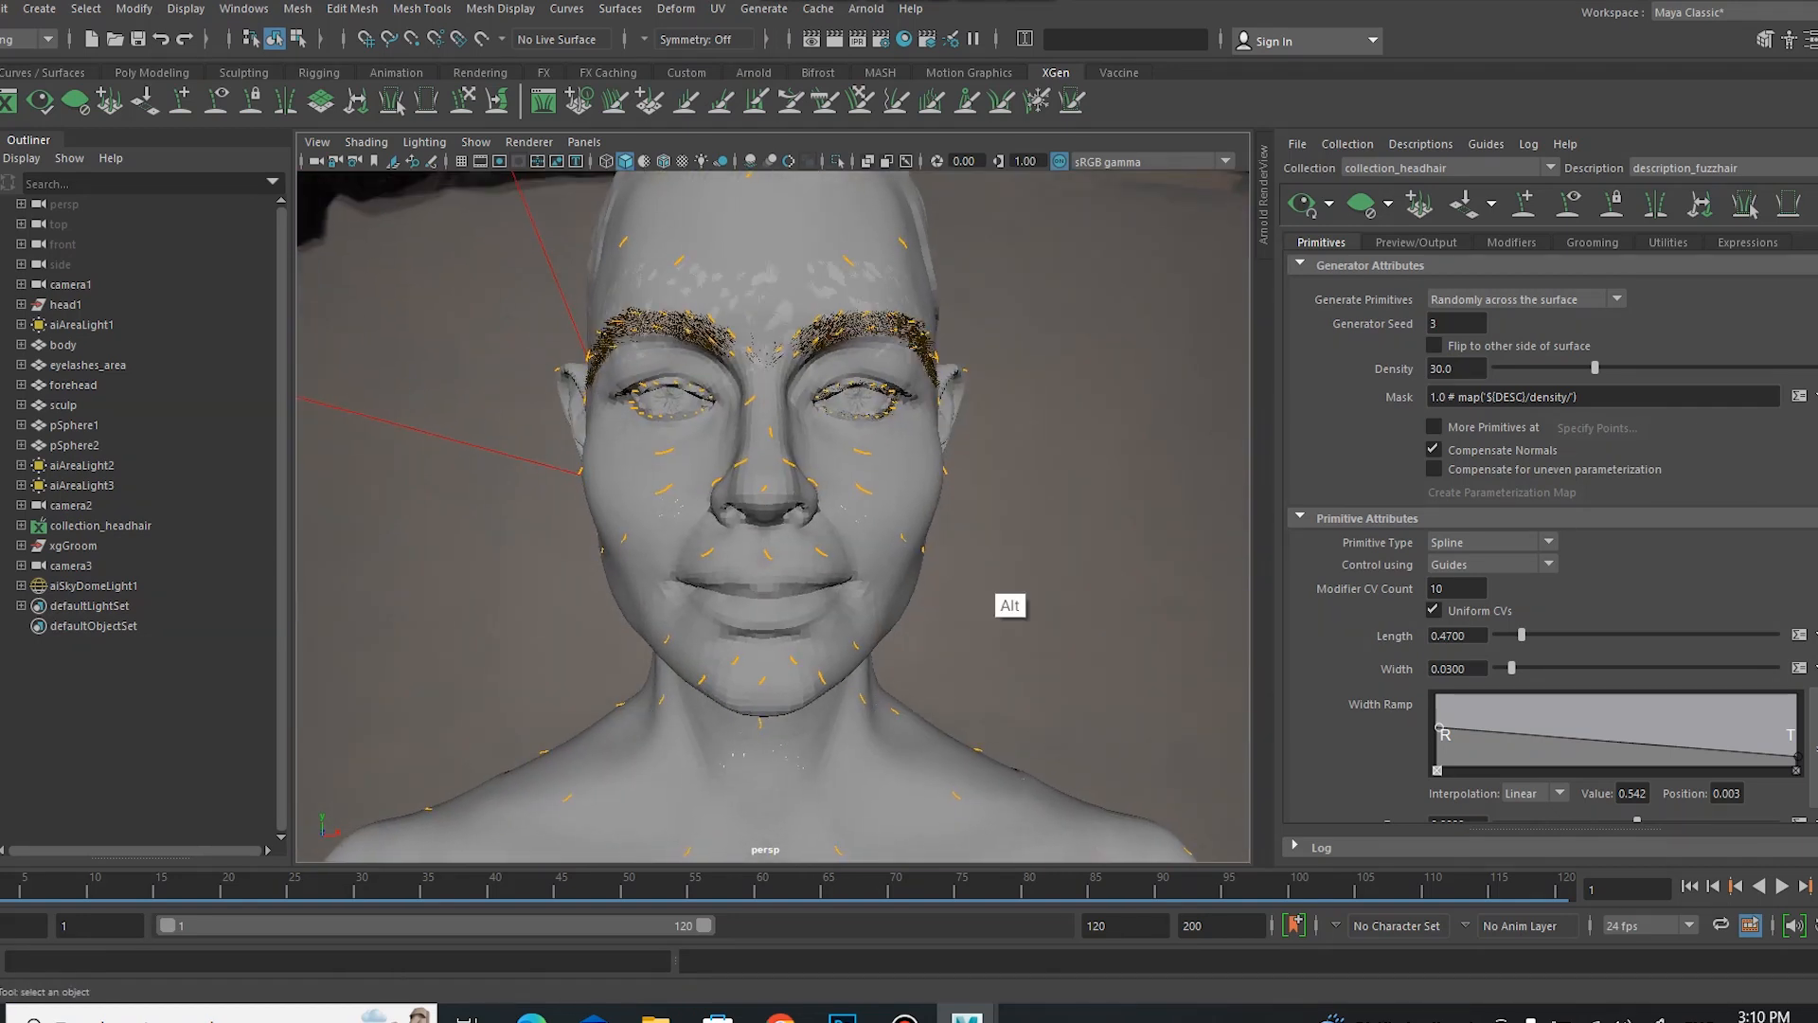
{"action": "right_click_drag", "start_coordinate": [1034, 657], "coordinate": [858, 602], "text": "alt"}
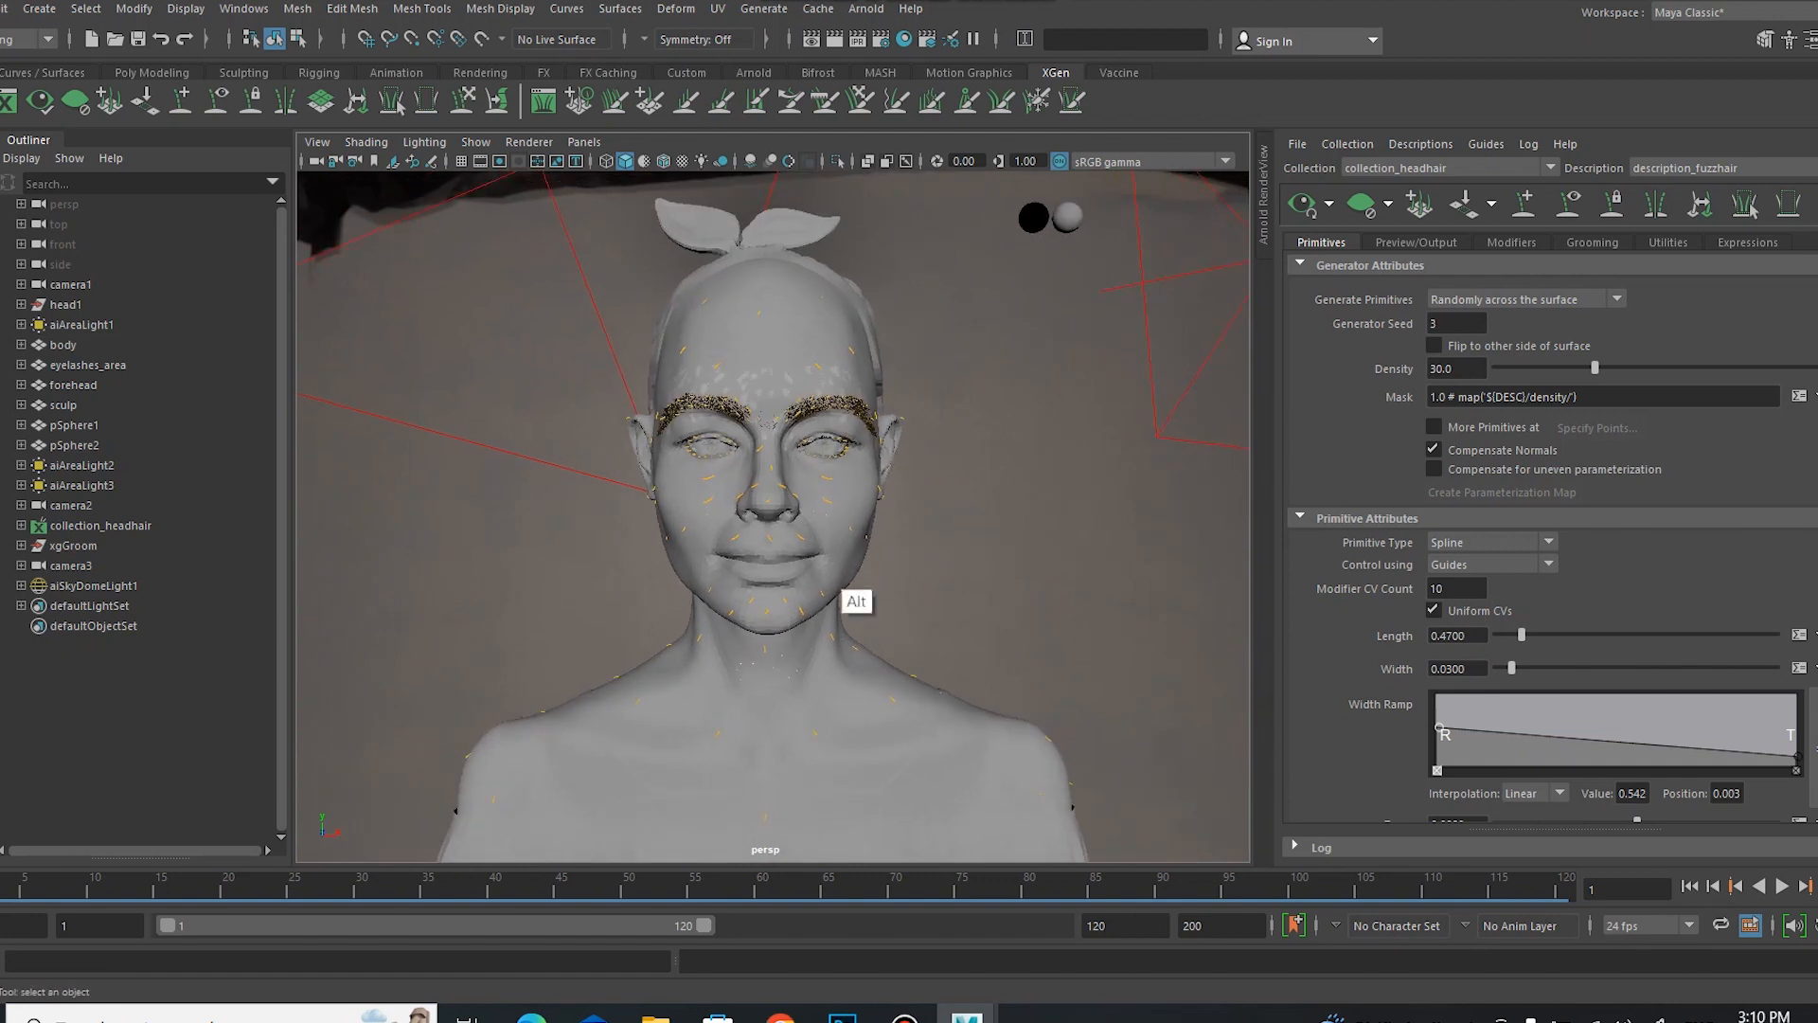
{"action": "left_click_drag", "start_coordinate": [954, 615], "coordinate": [1065, 621], "text": "alt"}
{"action": "right_click_drag", "start_coordinate": [1004, 632], "coordinate": [1043, 705], "text": "alt"}
{"action": "right_click_drag", "start_coordinate": [1096, 633], "coordinate": [1141, 644], "text": "alt"}
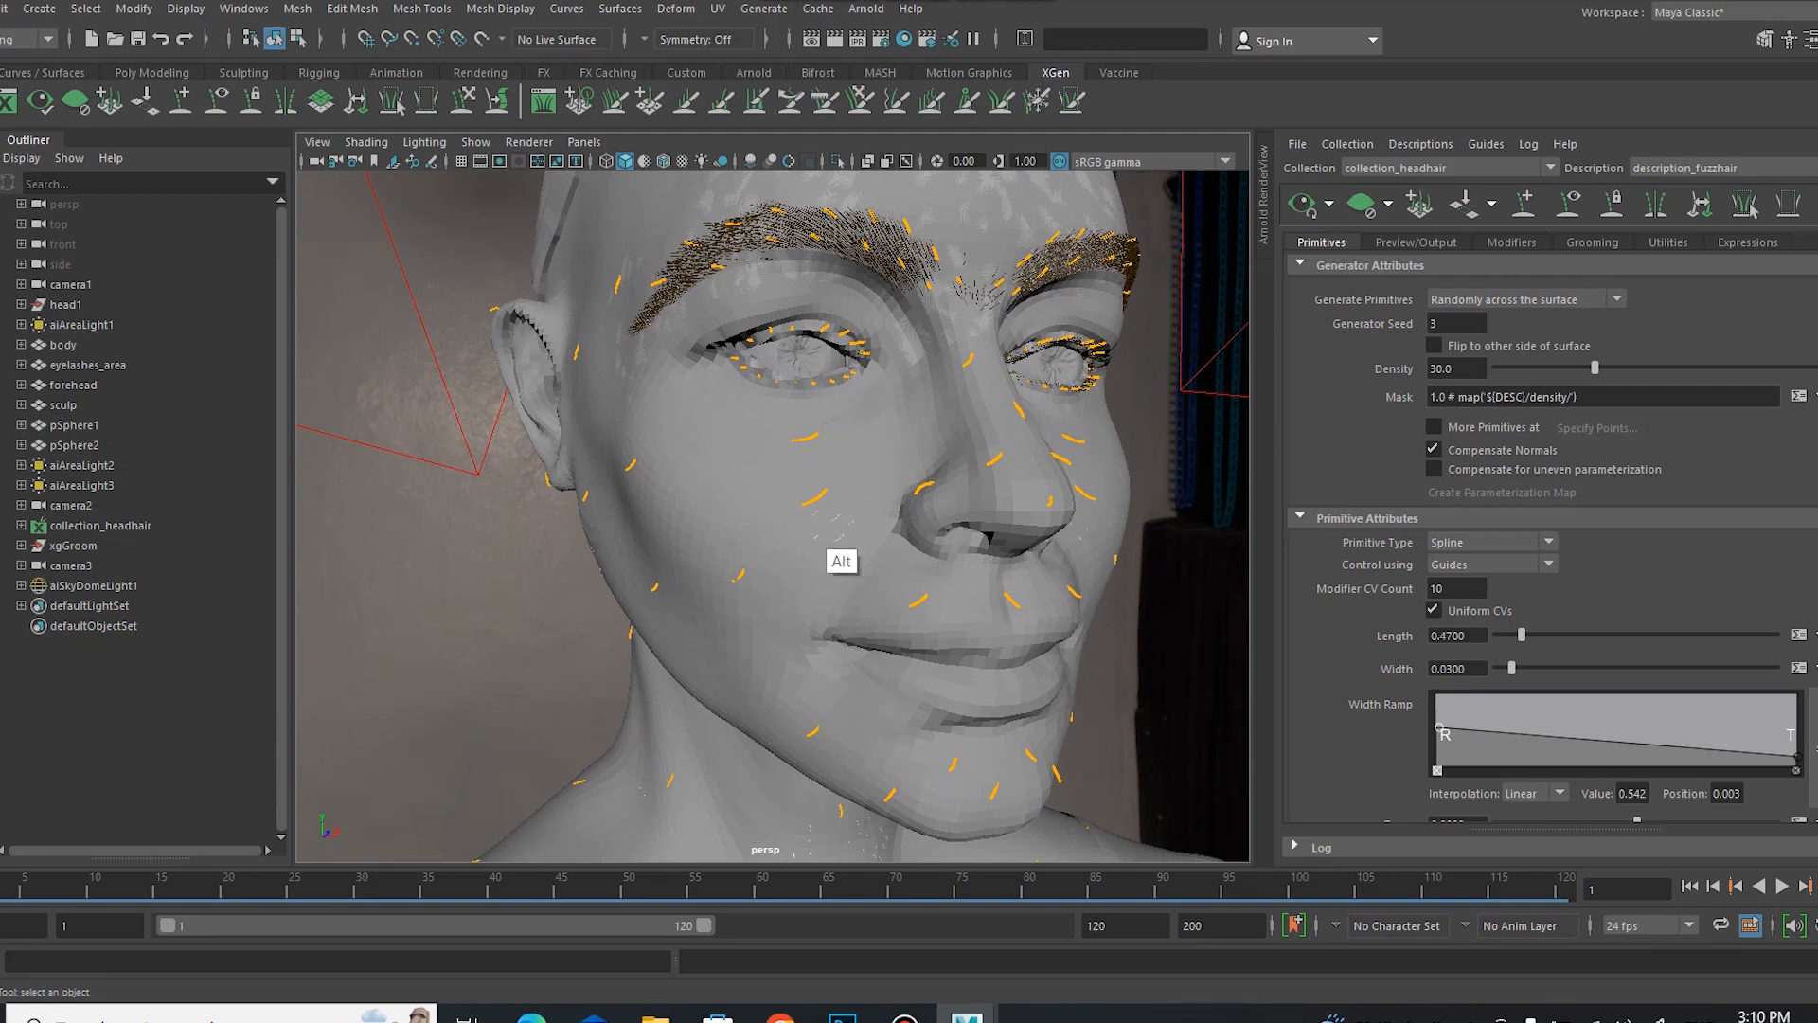
{"action": "left_click_drag", "start_coordinate": [549, 702], "coordinate": [581, 697], "text": "alt"}
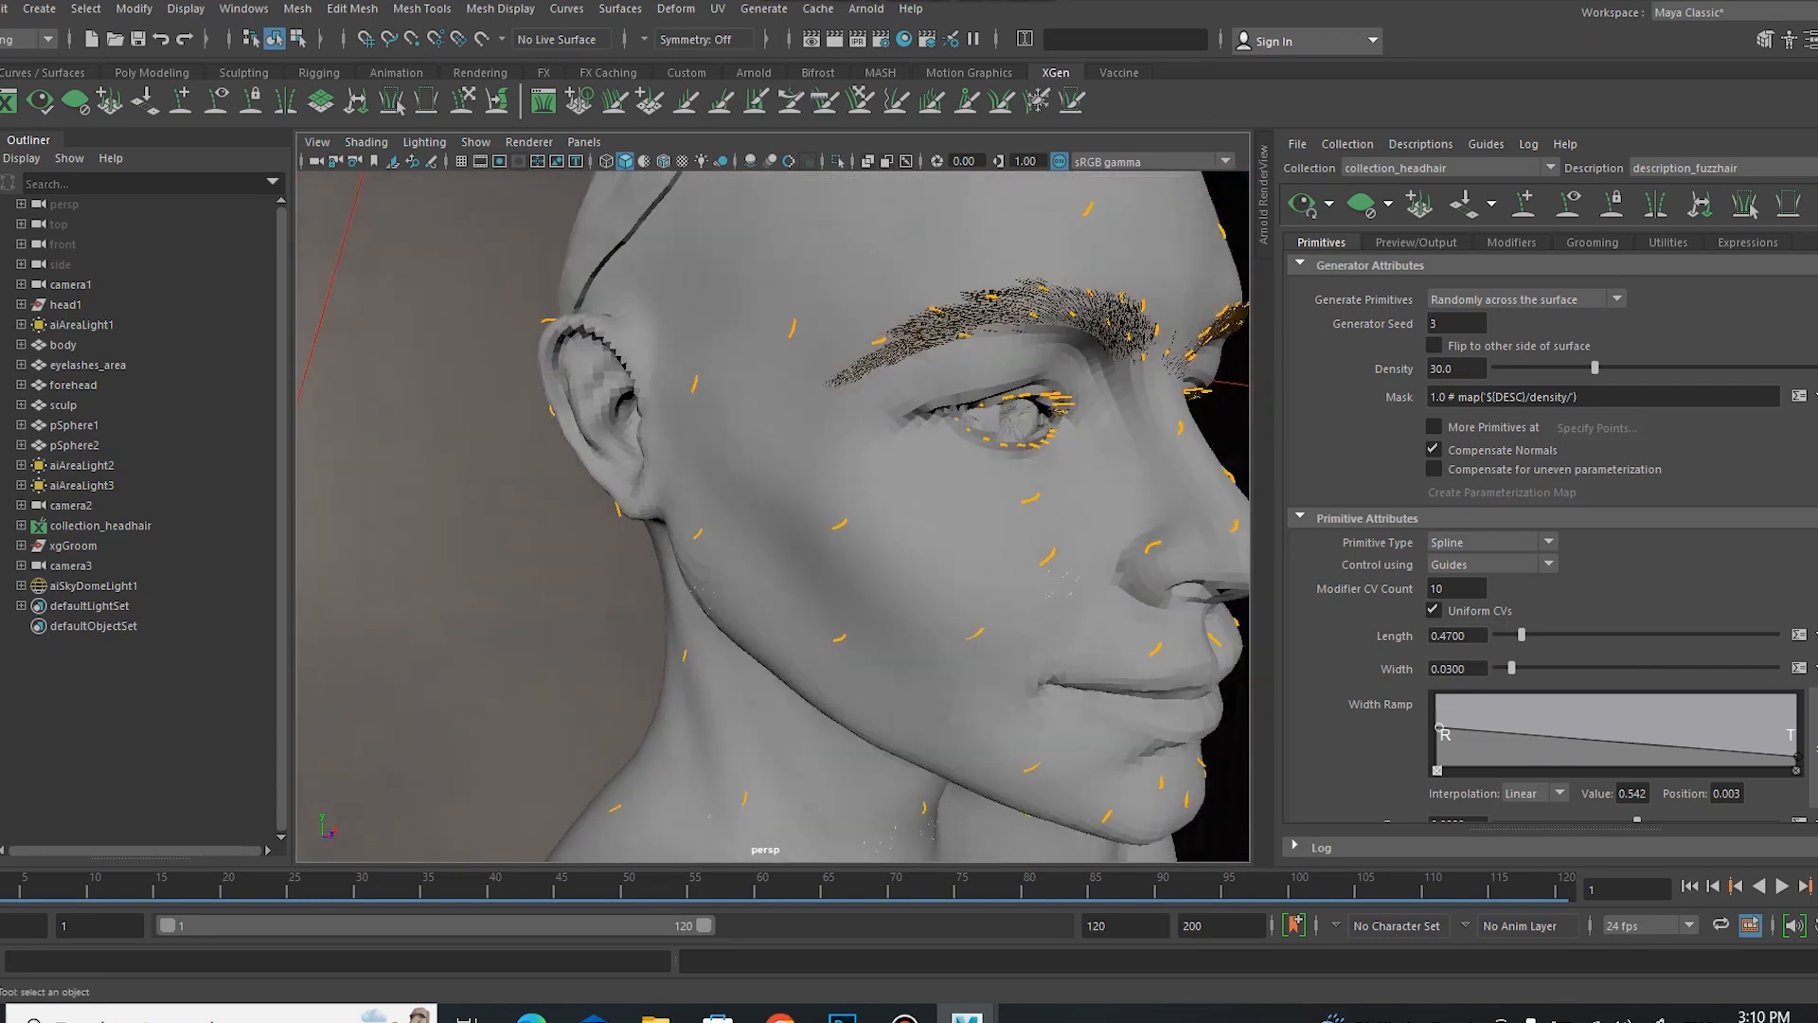
{"action": "left_click_drag", "start_coordinate": [581, 686], "coordinate": [731, 481], "text": "alt"}
{"action": "right_click_drag", "start_coordinate": [731, 481], "coordinate": [781, 611], "text": "alt"}
Step: Demonstrate the Sculpt Guides tool and the rotate and move tools for adjusting a fuzz guide on the character's left cheek
{"action": "left_click", "coordinate": [463, 99]}
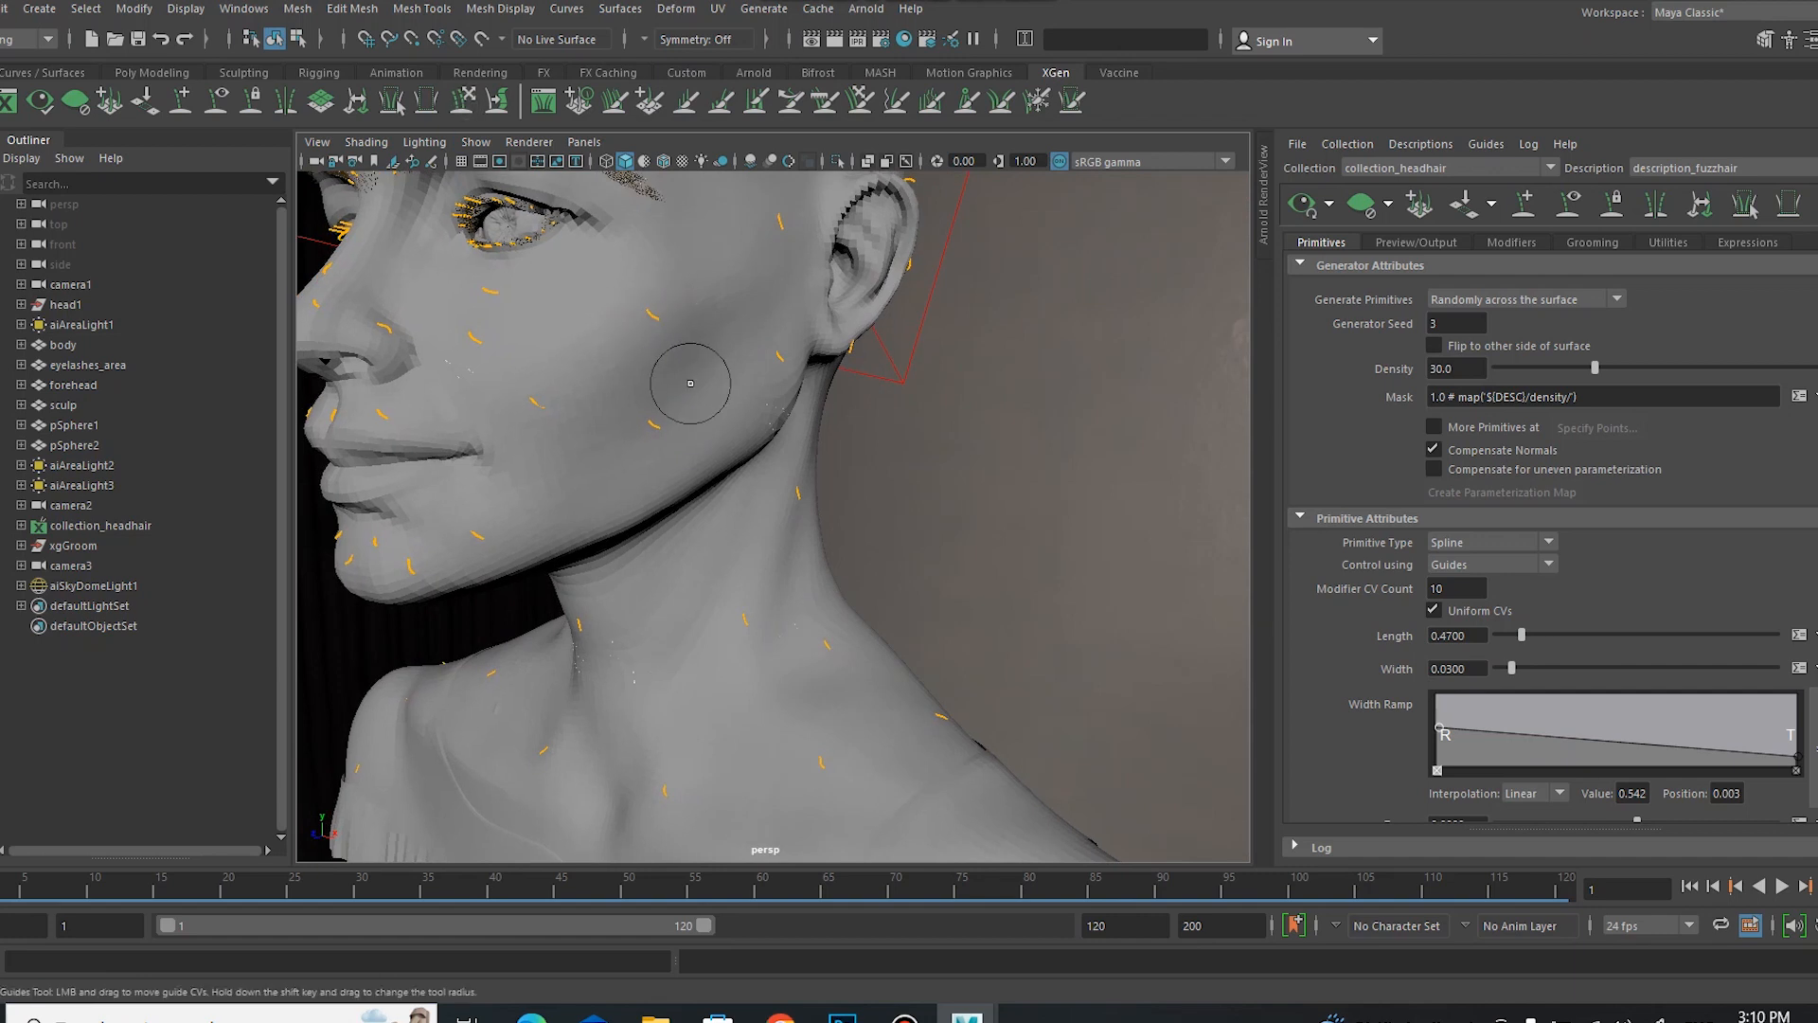
{"action": "key", "text": "q"}
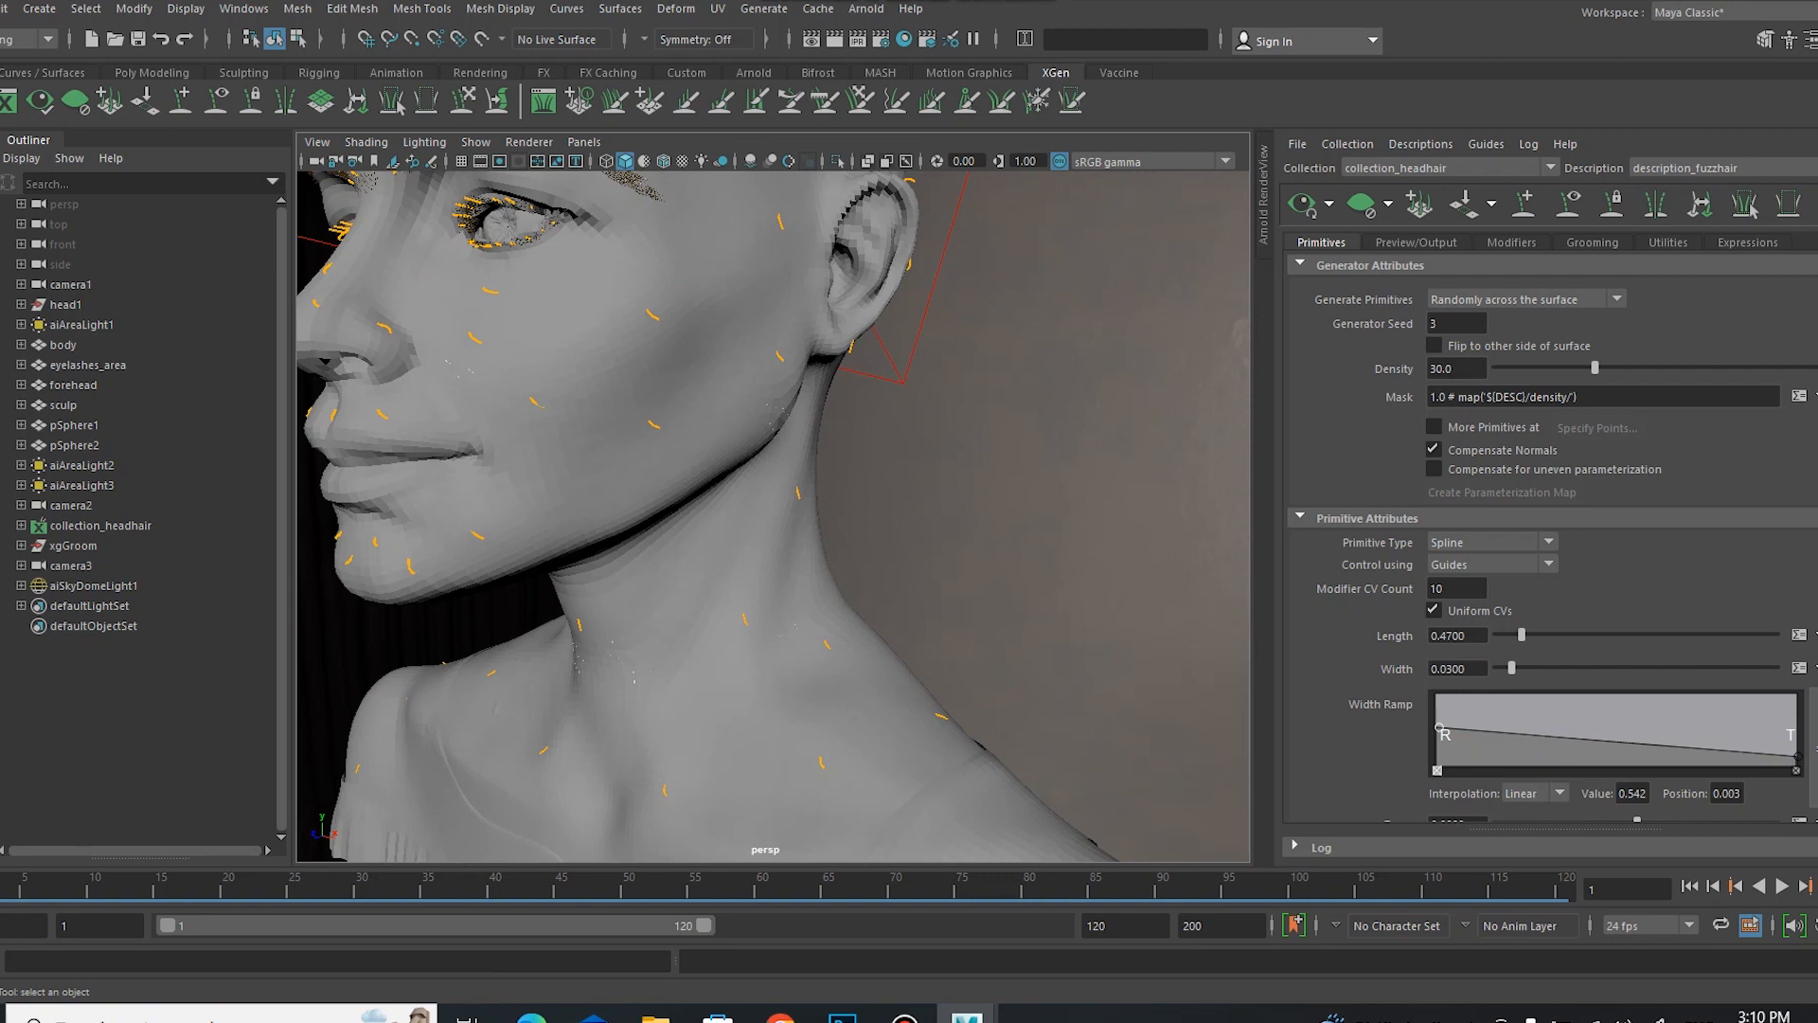
{"action": "key", "text": "e"}
{"action": "left_click", "coordinate": [651, 314]}
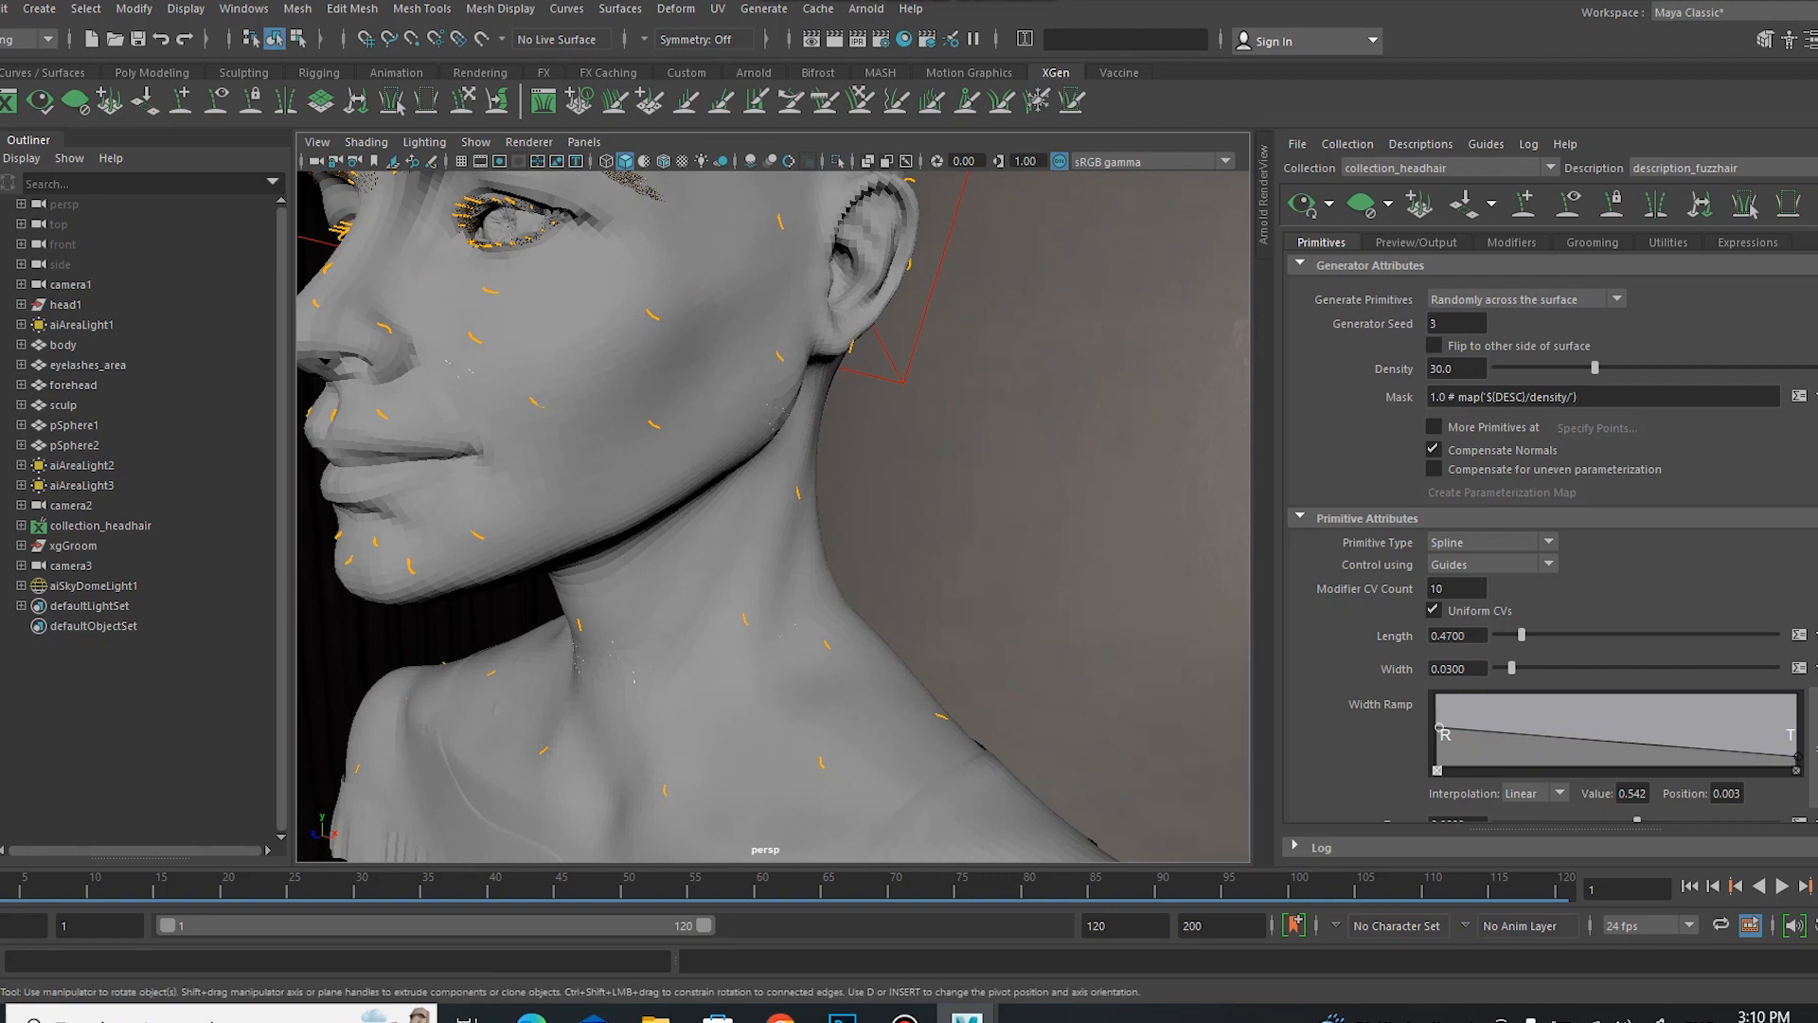
{"action": "key", "text": "w"}
{"action": "key", "text": "q"}
Step: View the whole bust from the front, and check description_fuzzhair's modifiers before returning to its primitive attributes
{"action": "left_click_drag", "start_coordinate": [997, 617], "coordinate": [1089, 606], "text": "alt"}
{"action": "right_click_drag", "start_coordinate": [1060, 531], "coordinate": [857, 473], "text": "alt"}
{"action": "left_click_drag", "start_coordinate": [977, 606], "coordinate": [1018, 586], "text": "alt"}
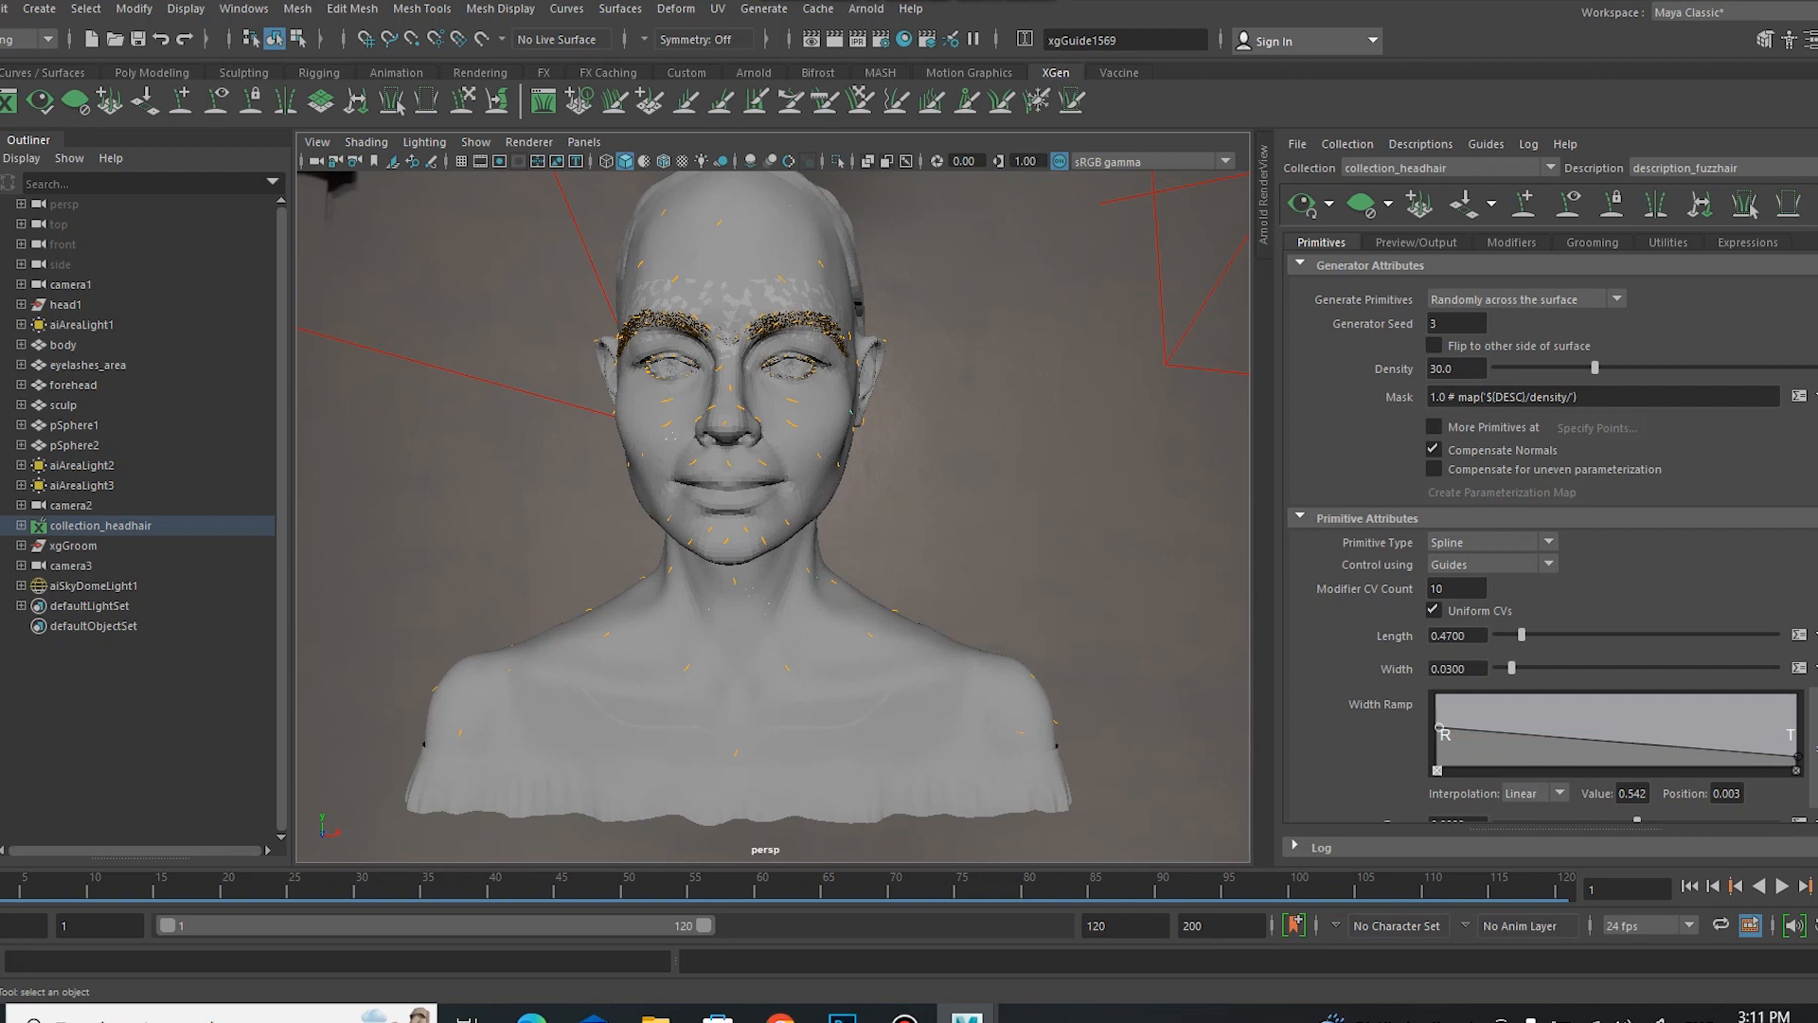
{"action": "left_click", "coordinate": [1511, 242]}
{"action": "left_click", "coordinate": [1321, 241]}
{"action": "mouse_move", "coordinate": [994, 545]}
{"action": "left_mouse_down", "text": "alt"}
{"action": "mouse_move", "coordinate": [1075, 547]}
{"action": "mouse_move", "coordinate": [1027, 537]}
{"action": "left_mouse_up", "text": "alt"}
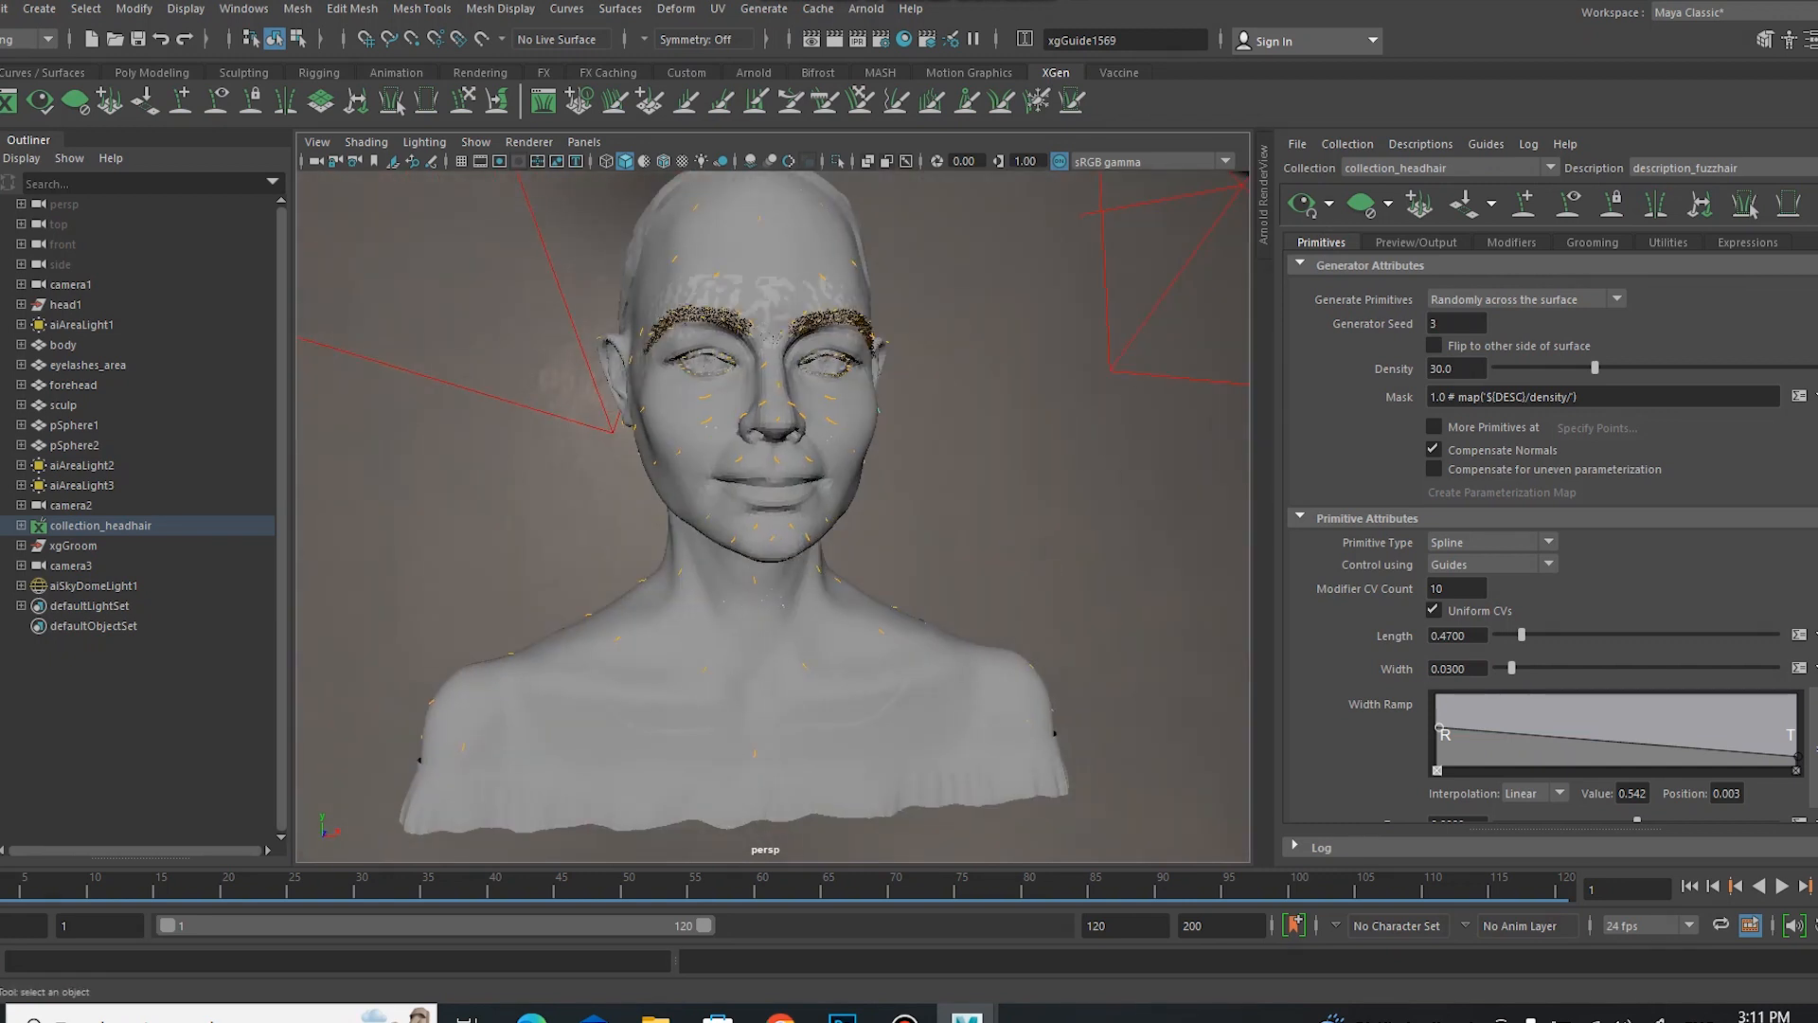
Step: Set the preview percent of description_fuzzhair to 50 to view denser fuzz over the bust
{"action": "left_click", "coordinate": [1417, 242]}
{"action": "double_click", "coordinate": [1454, 317]}
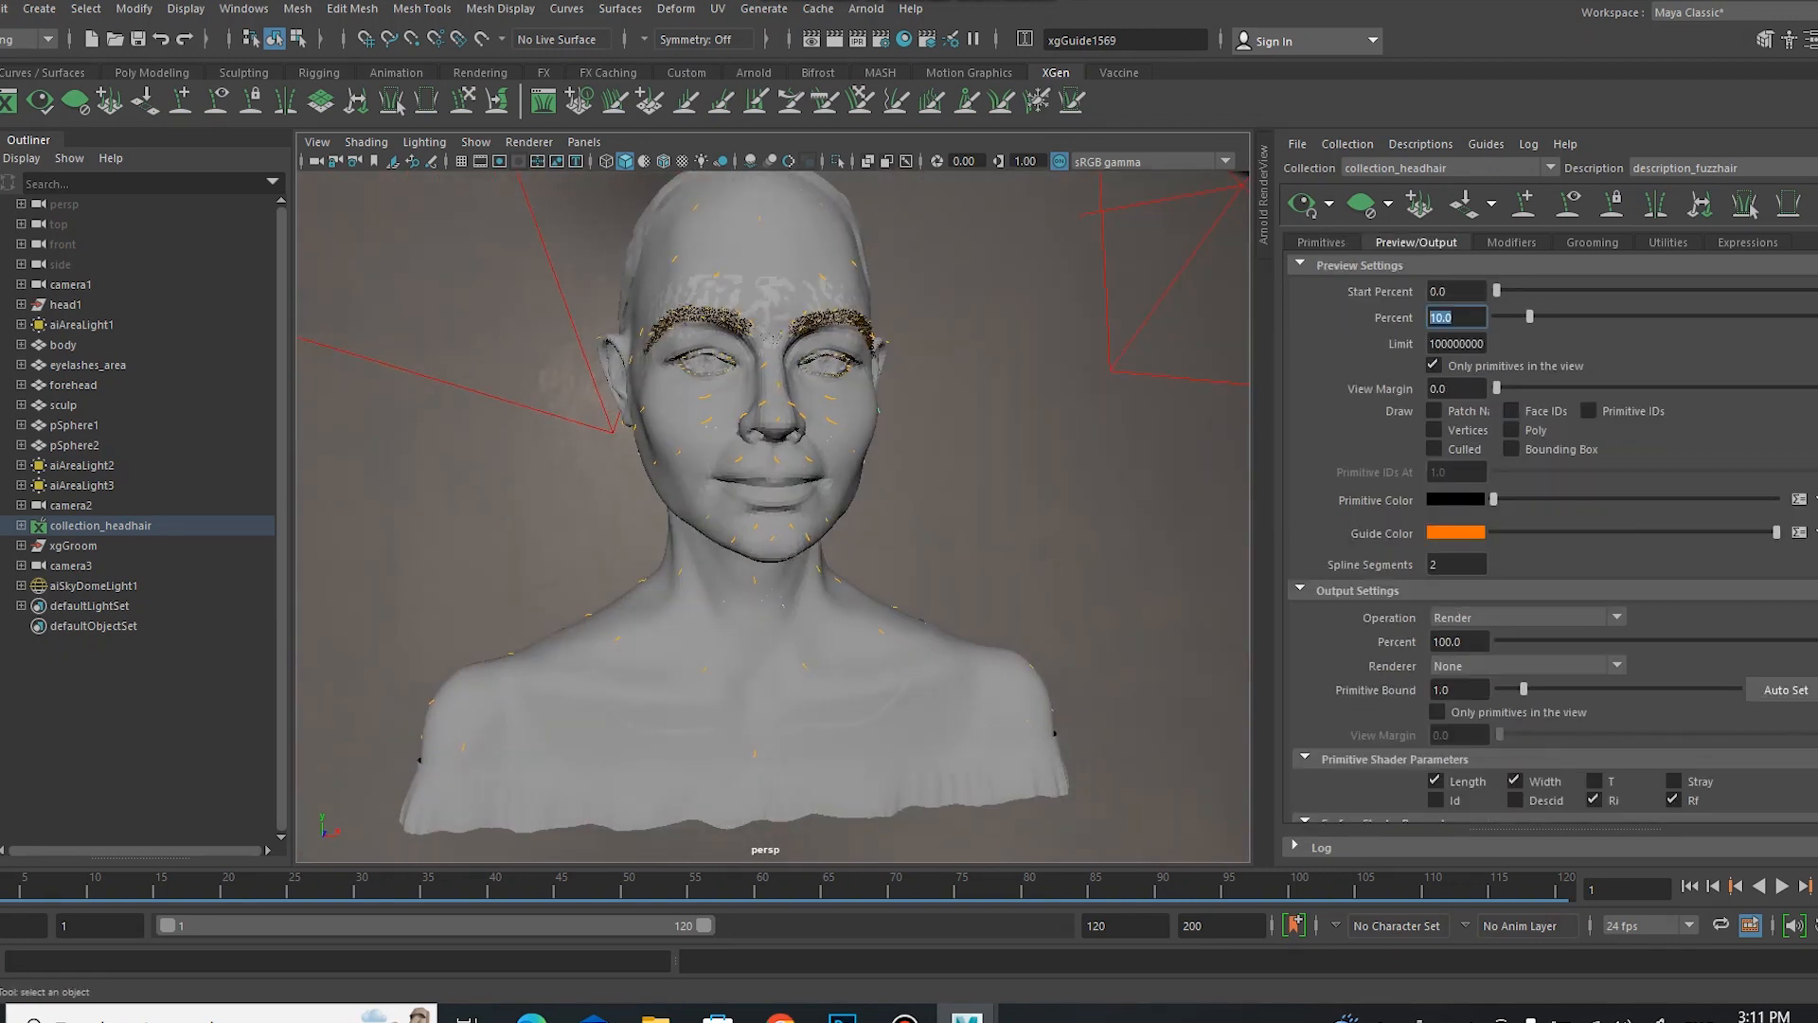
{"action": "type", "text": "50"}
{"action": "key", "text": "Return"}
{"action": "mouse_move", "coordinate": [1063, 596]}
{"action": "left_mouse_down", "text": "alt"}
{"action": "mouse_move", "coordinate": [1145, 588]}
{"action": "mouse_move", "coordinate": [1010, 596]}
{"action": "mouse_move", "coordinate": [1042, 582]}
{"action": "left_mouse_up", "text": "alt"}
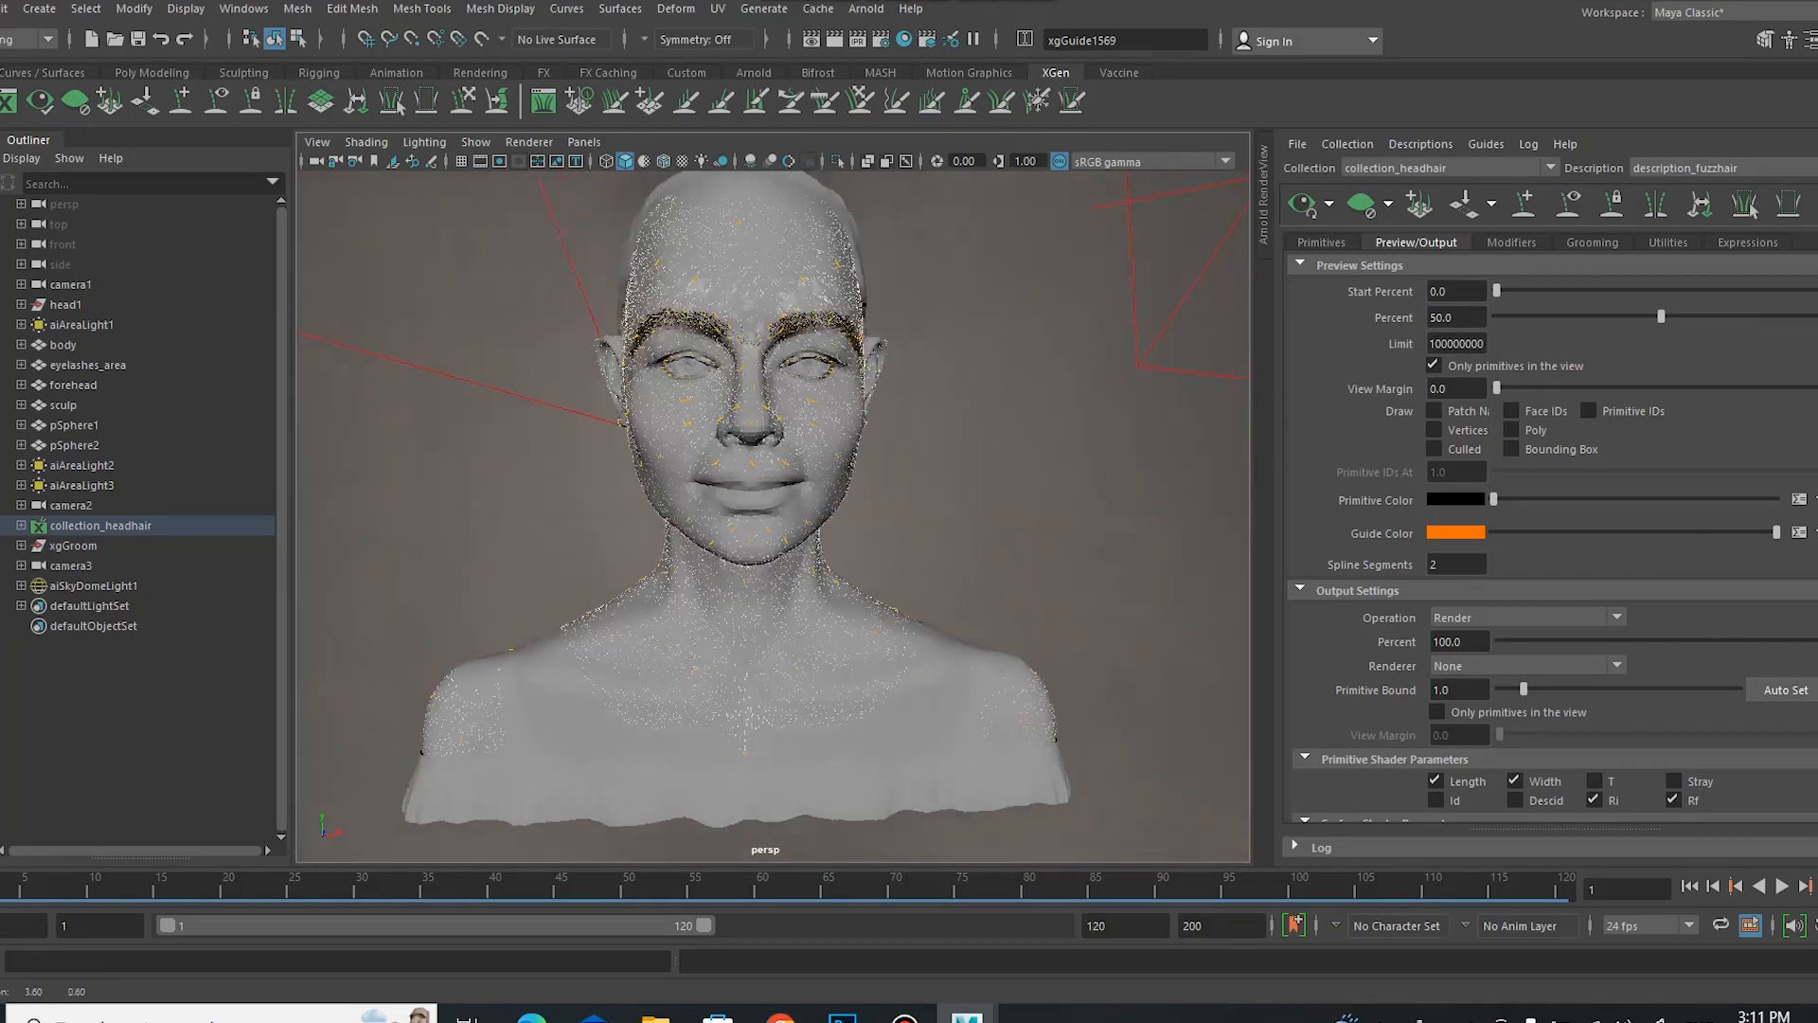
Step: Set the preview percent of description_fuzzhair back to 10
{"action": "left_click", "coordinate": [1475, 316]}
{"action": "key", "text": "BackSpace"}
{"action": "key", "text": "BackSpace"}
{"action": "key", "text": "BackSpace"}
{"action": "key", "text": "BackSpace"}
{"action": "type", "text": "10"}
{"action": "key", "text": "Return"}
Step: Switch to description_headhair to display the head hair guides, and make description_eyebrowshair the active description
{"action": "right_click_drag", "start_coordinate": [1114, 557], "coordinate": [1088, 474], "text": "alt"}
{"action": "middle_click_drag", "start_coordinate": [1047, 556], "coordinate": [1059, 594], "text": "alt"}
{"action": "right_click_drag", "start_coordinate": [1039, 622], "coordinate": [1034, 539], "text": "alt"}
{"action": "mouse_move", "coordinate": [1041, 618]}
{"action": "left_mouse_down", "text": "alt"}
{"action": "mouse_move", "coordinate": [998, 621]}
{"action": "mouse_move", "coordinate": [1026, 623]}
{"action": "left_mouse_up", "text": "alt"}
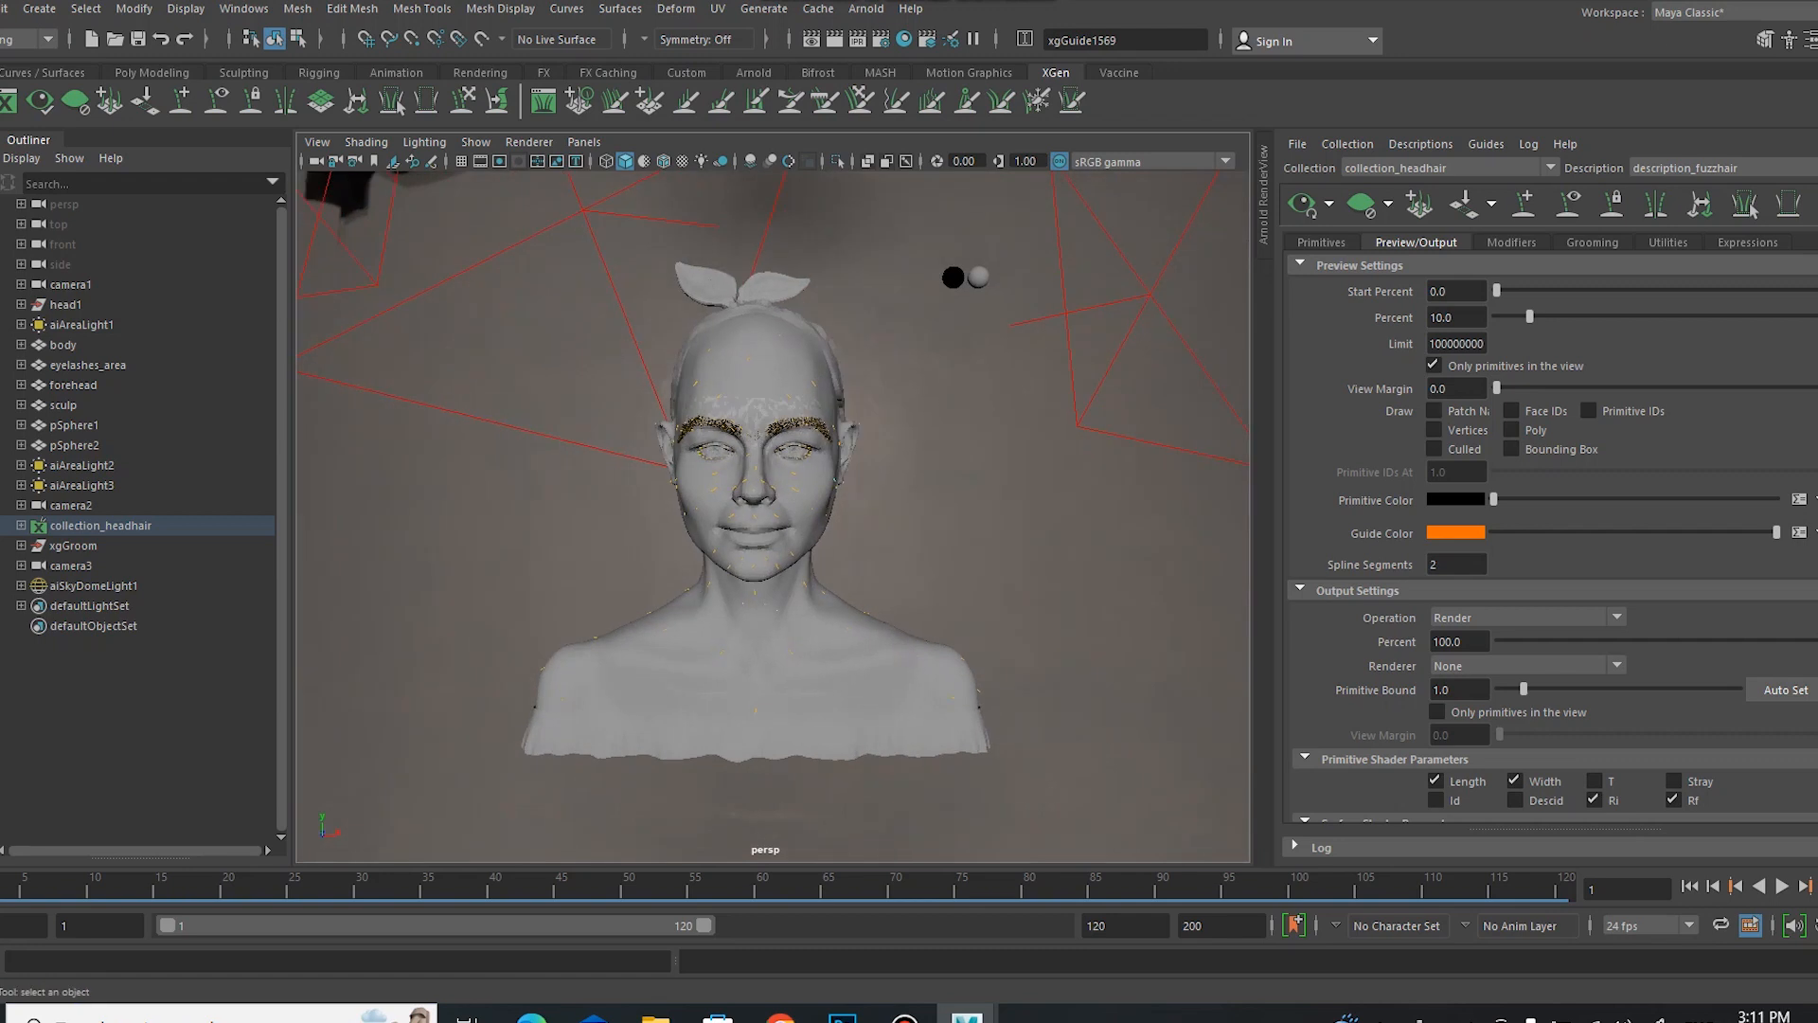
{"action": "left_click", "coordinate": [1704, 168]}
{"action": "left_click", "coordinate": [1725, 214]}
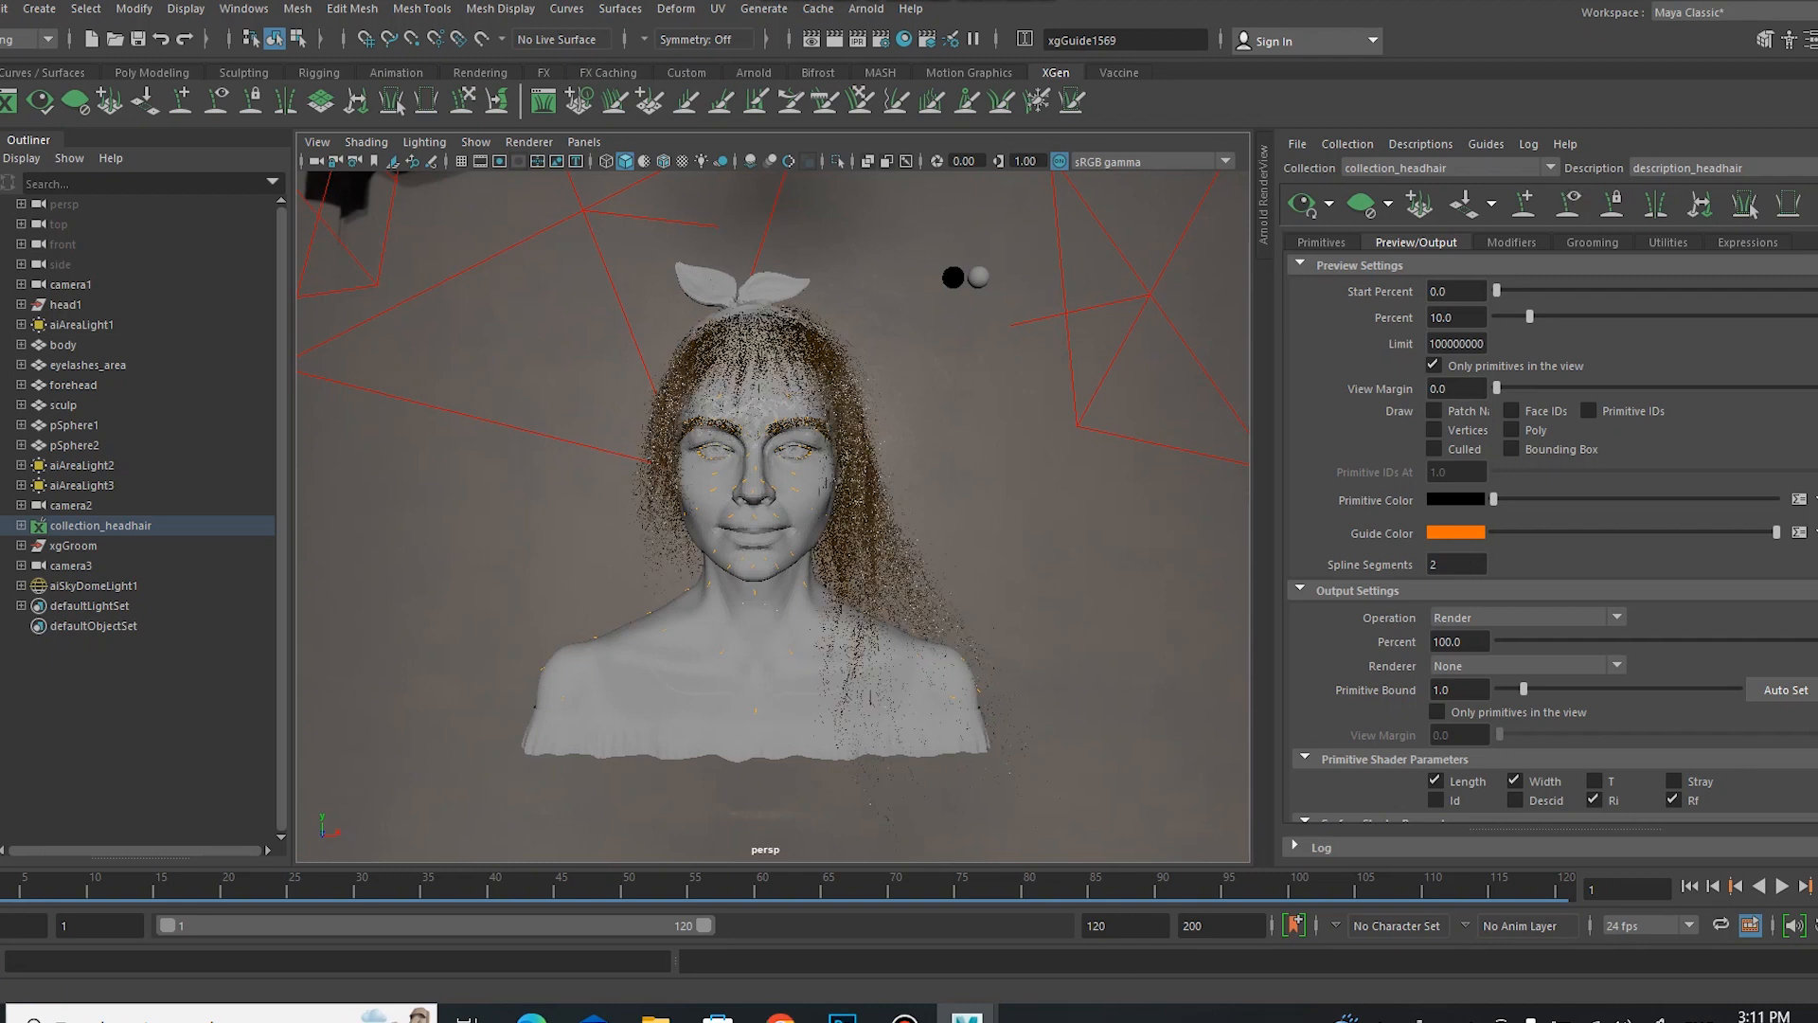
{"action": "left_click", "coordinate": [1695, 168]}
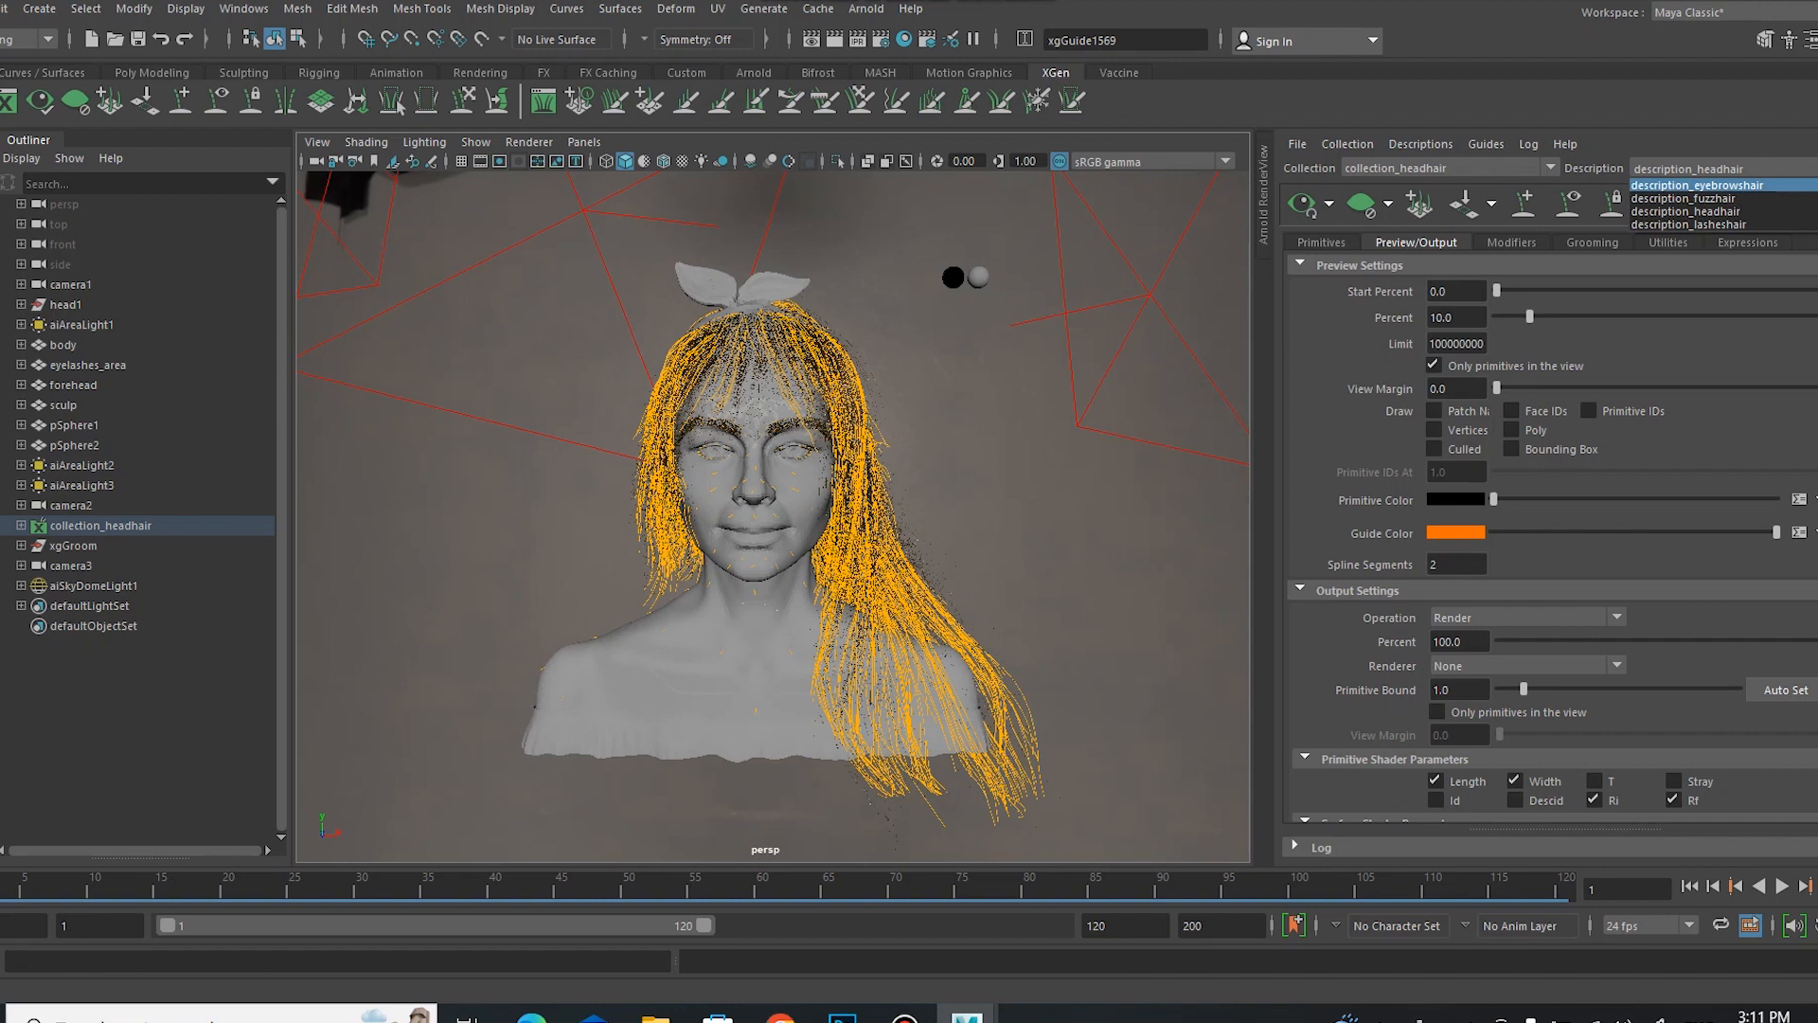
{"action": "left_click", "coordinate": [1695, 184]}
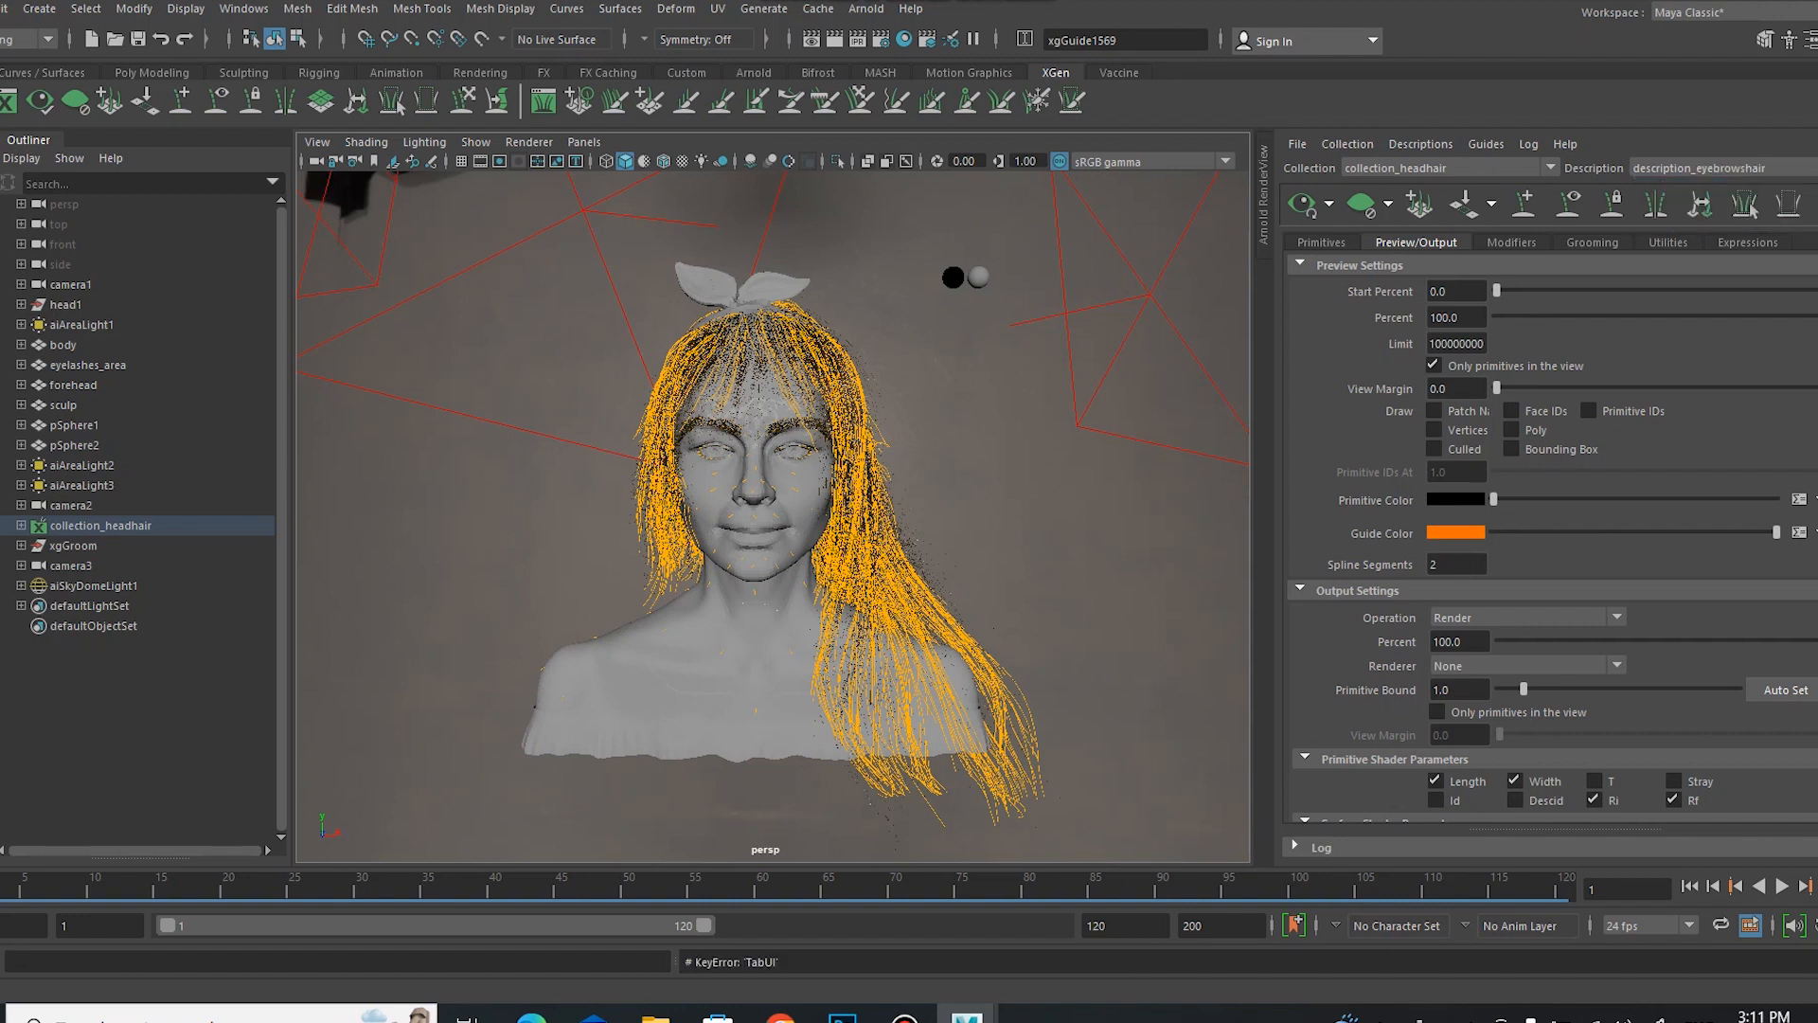
Step: Examine the complete groom of head hair, eyebrows, lashes and fuzz around the bust from several angles and distances
{"action": "left_click_drag", "start_coordinate": [1007, 581], "coordinate": [986, 492], "text": "alt"}
{"action": "right_click_drag", "start_coordinate": [986, 492], "coordinate": [1089, 663], "text": "alt"}
{"action": "mouse_move", "coordinate": [1071, 587]}
{"action": "left_mouse_down", "text": "alt"}
{"action": "mouse_move", "coordinate": [1140, 587]}
{"action": "mouse_move", "coordinate": [1060, 587]}
{"action": "left_mouse_up", "text": "alt"}
{"action": "right_click_drag", "start_coordinate": [1042, 608], "coordinate": [1020, 483], "text": "alt"}
{"action": "mouse_move", "coordinate": [1047, 601]}
{"action": "left_mouse_down", "text": "alt"}
{"action": "mouse_move", "coordinate": [1088, 601]}
{"action": "mouse_move", "coordinate": [1042, 606]}
{"action": "left_mouse_up", "text": "alt"}
{"action": "right_click_drag", "start_coordinate": [1042, 605], "coordinate": [989, 620], "text": "alt"}
{"action": "mouse_move", "coordinate": [989, 620]}
{"action": "left_mouse_down", "text": "alt"}
{"action": "mouse_move", "coordinate": [921, 631]}
{"action": "mouse_move", "coordinate": [977, 622]}
{"action": "mouse_move", "coordinate": [1007, 650]}
{"action": "left_mouse_up", "text": "alt"}
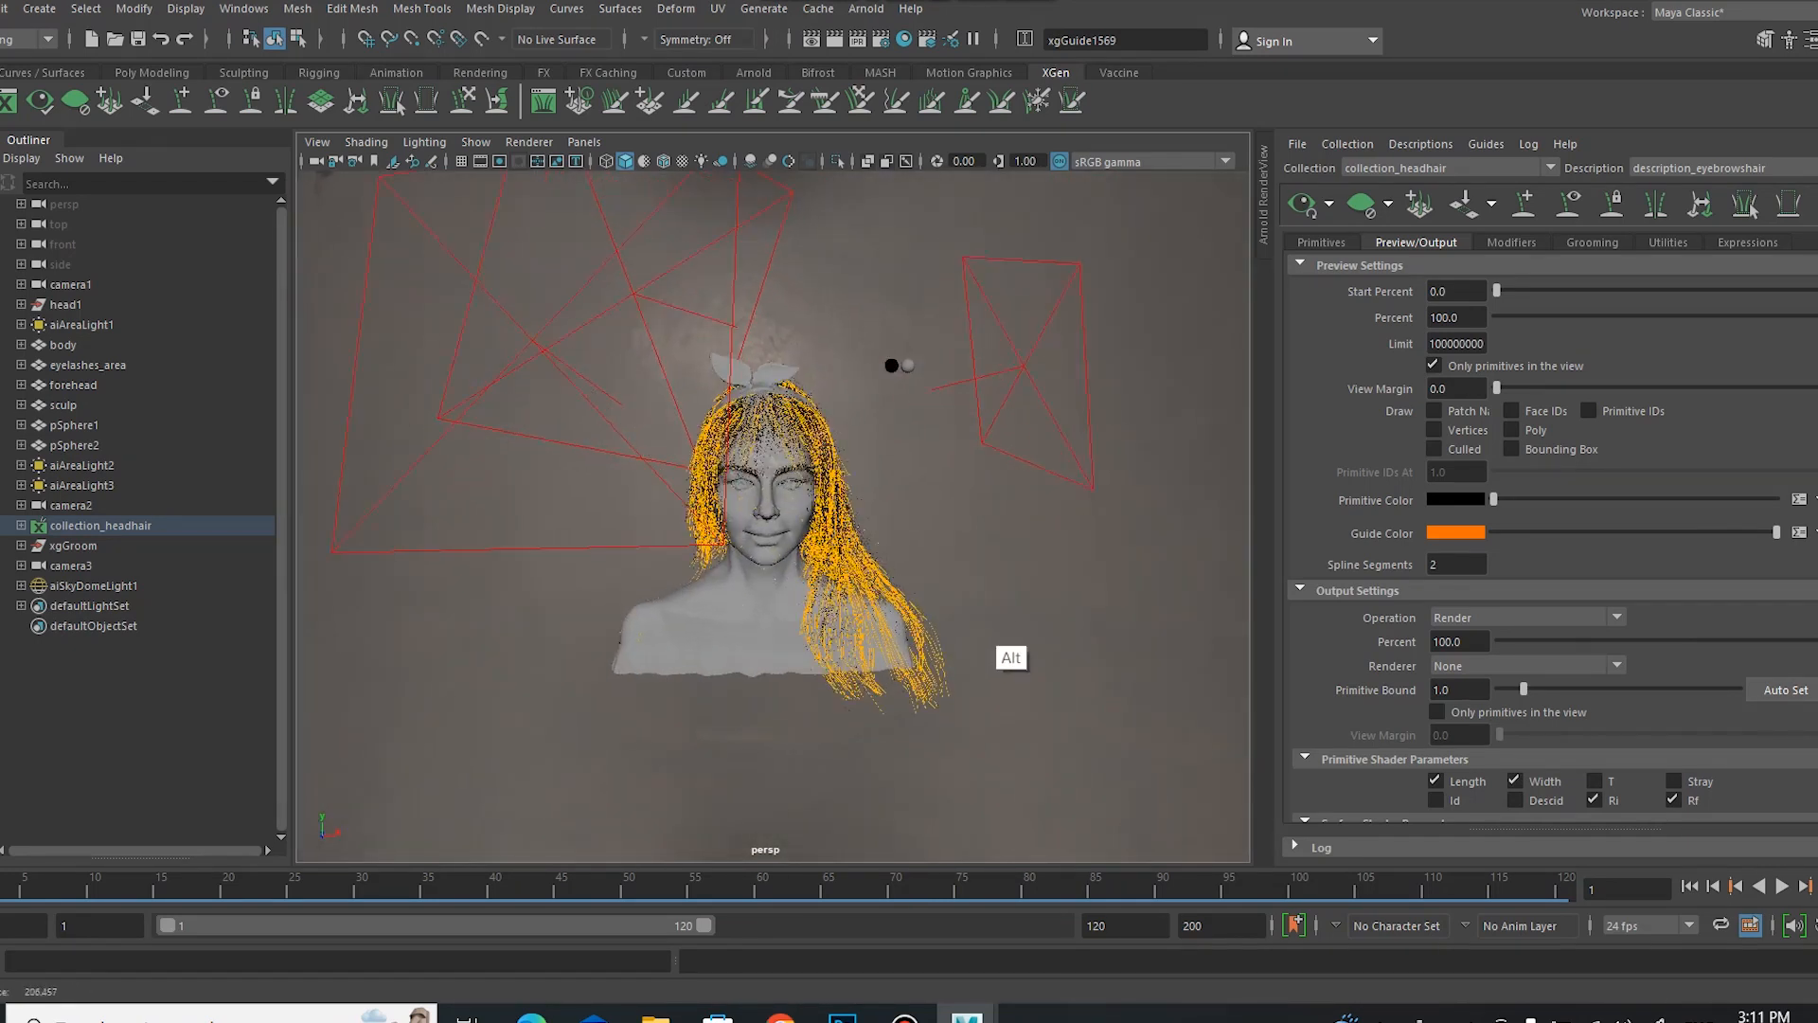
{"action": "right_click_drag", "start_coordinate": [1007, 651], "coordinate": [1026, 741], "text": "alt"}
{"action": "mouse_move", "coordinate": [1030, 590]}
{"action": "left_mouse_down", "text": "alt"}
{"action": "mouse_move", "coordinate": [1078, 578]}
{"action": "mouse_move", "coordinate": [1026, 582]}
{"action": "left_mouse_up", "text": "alt"}
{"action": "right_click_drag", "start_coordinate": [1026, 584], "coordinate": [1089, 668], "text": "alt"}
{"action": "mouse_move", "coordinate": [1048, 588]}
{"action": "left_mouse_down", "text": "alt"}
{"action": "mouse_move", "coordinate": [1104, 580]}
{"action": "mouse_move", "coordinate": [1035, 589]}
{"action": "left_mouse_up", "text": "alt"}
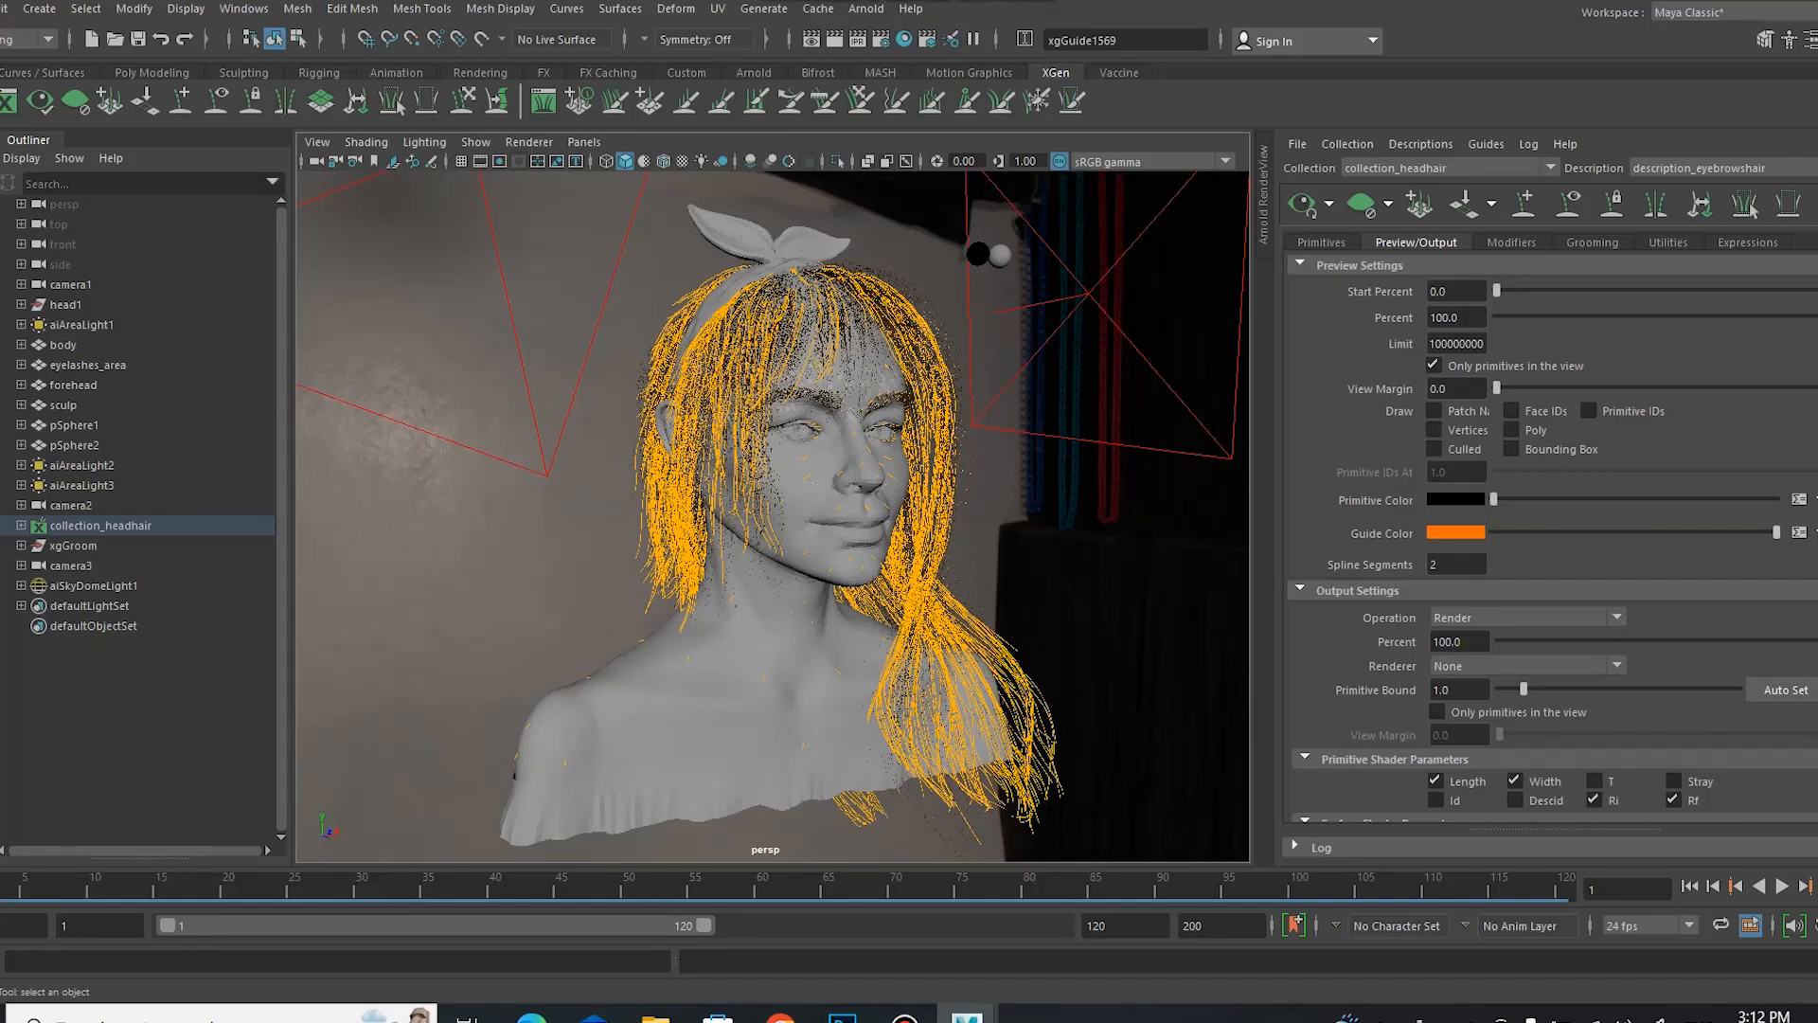
{"action": "left_click_drag", "start_coordinate": [1047, 600], "coordinate": [1007, 609], "text": "alt"}
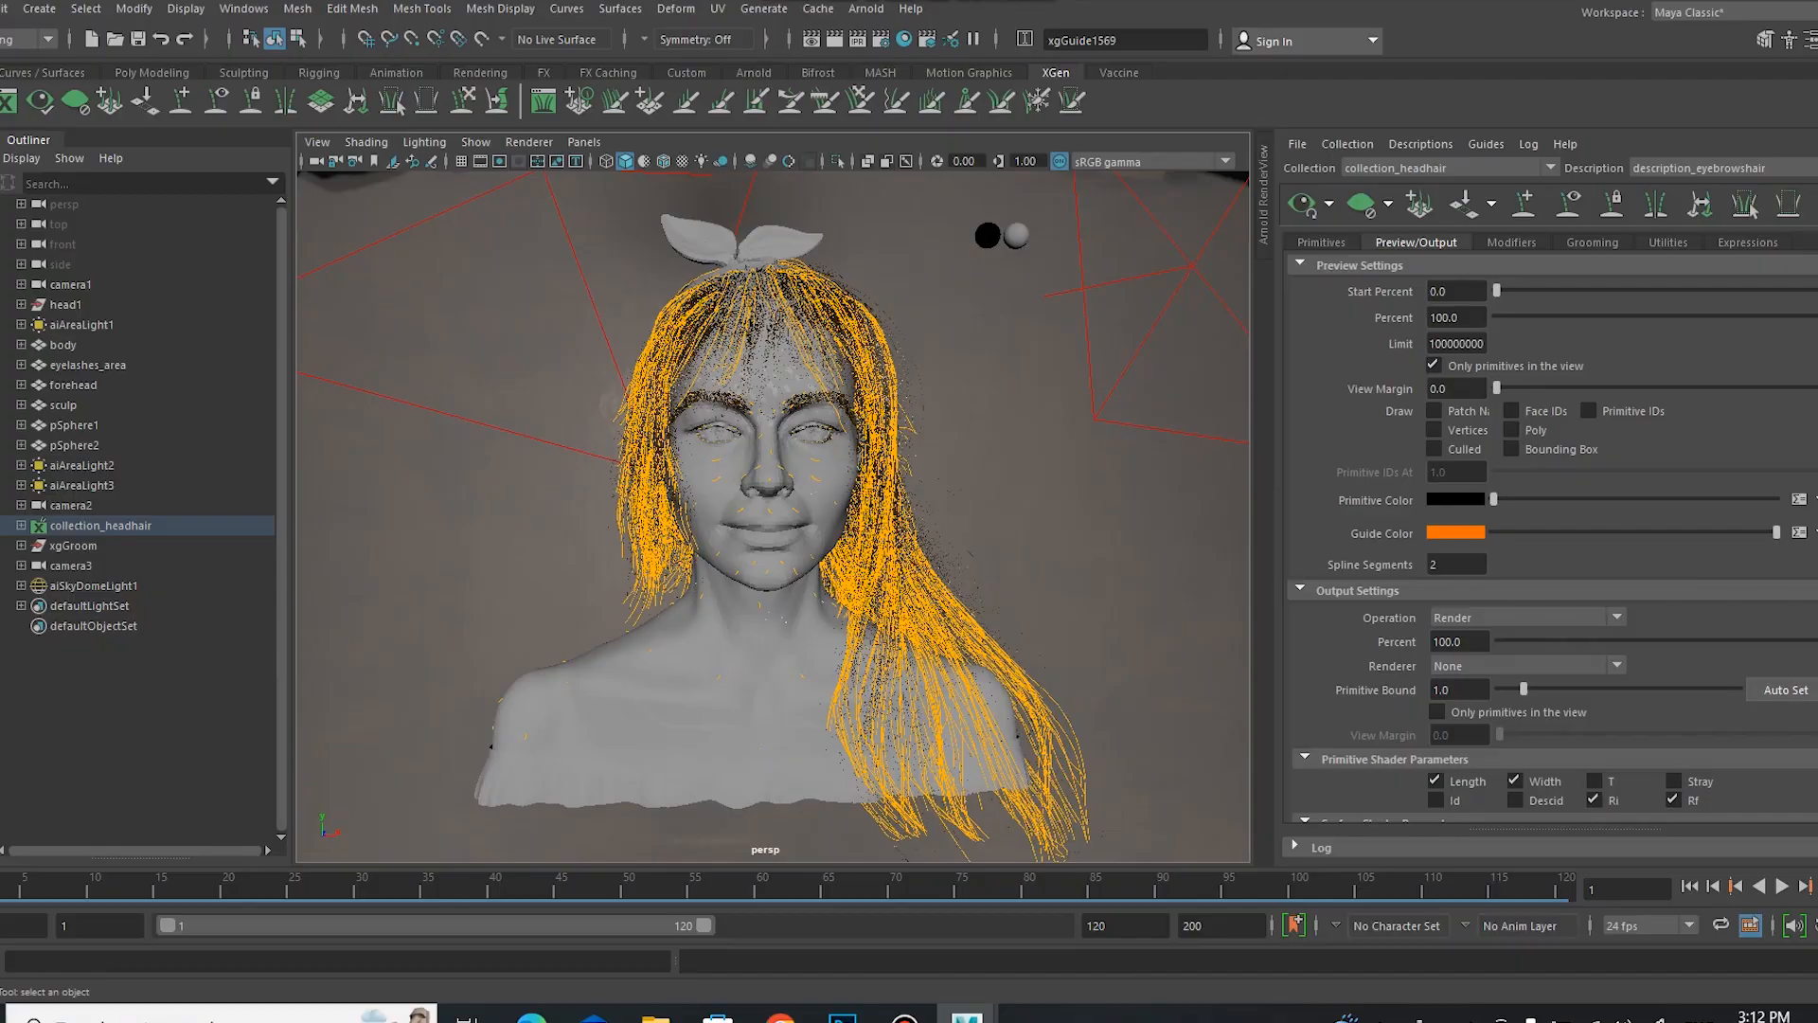